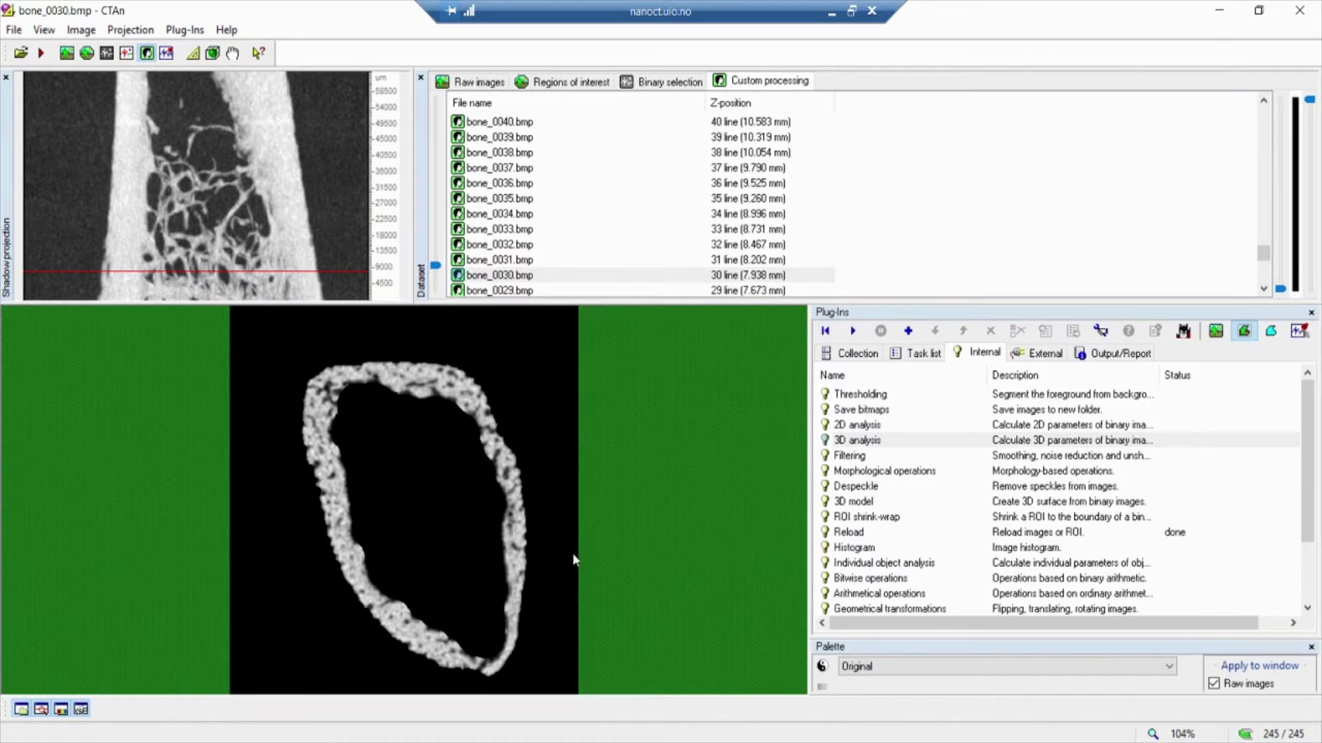
- Save the image inside the ROI as BMP bitmaps in a "Cortical" custom subfolder, without converting to monochrome
left_click(1217, 331)
left_click(1244, 332)
left_click(862, 412)
left_click(853, 331)
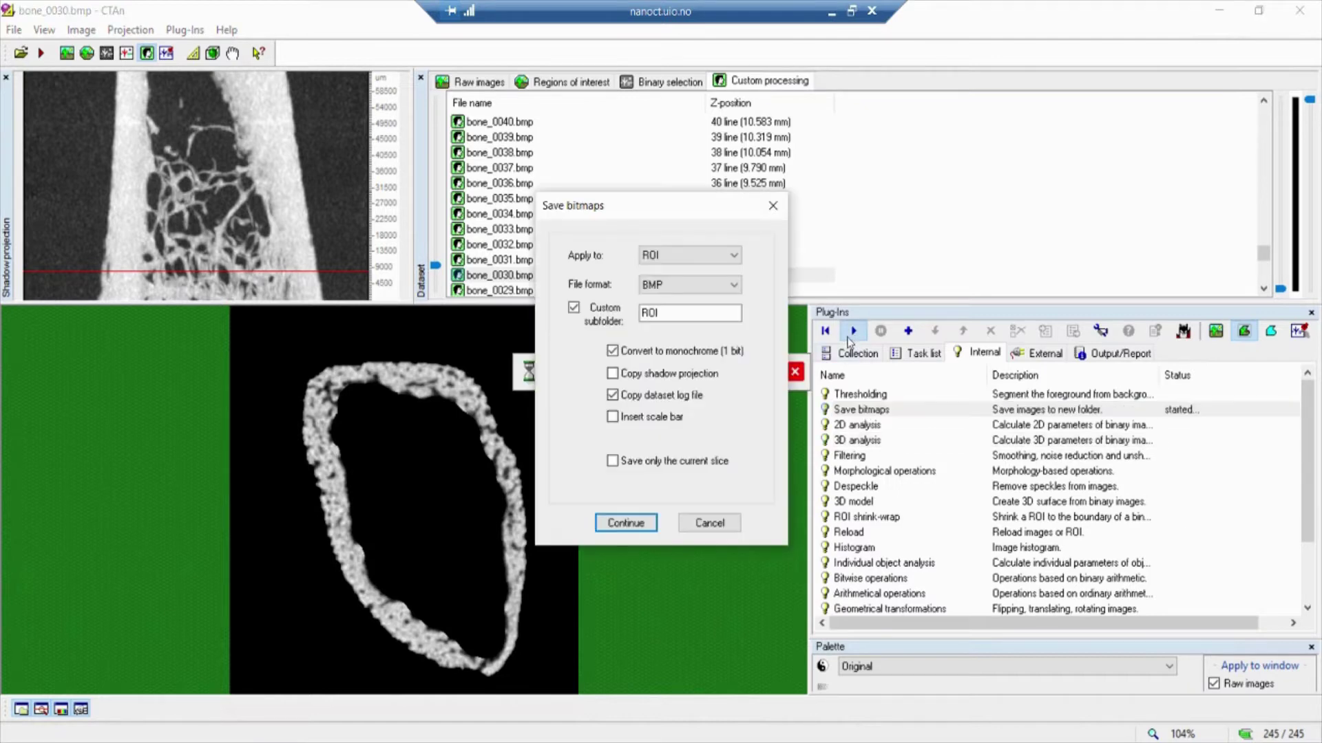
left_click(688, 256)
left_click(685, 269)
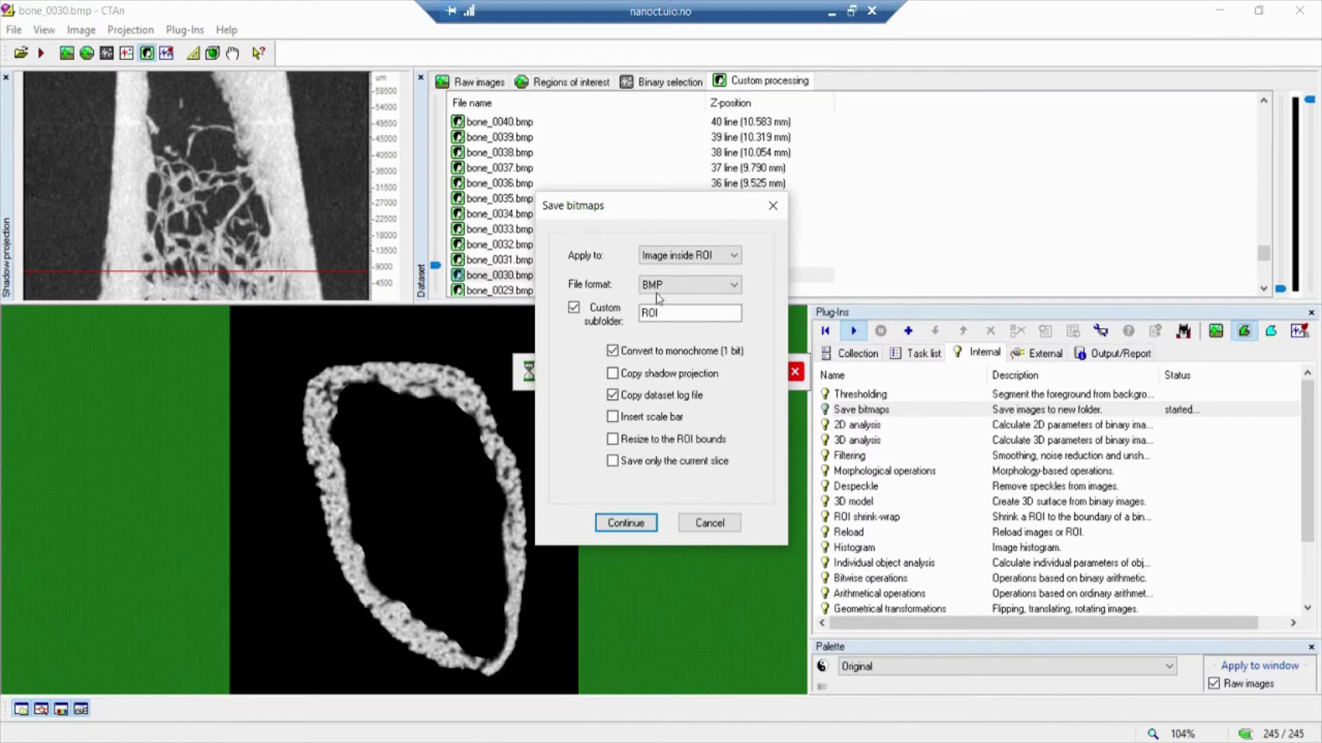
left_click(612, 350)
key("shift+Tab")
type("c")
type("Cortica")
left_click(626, 523)
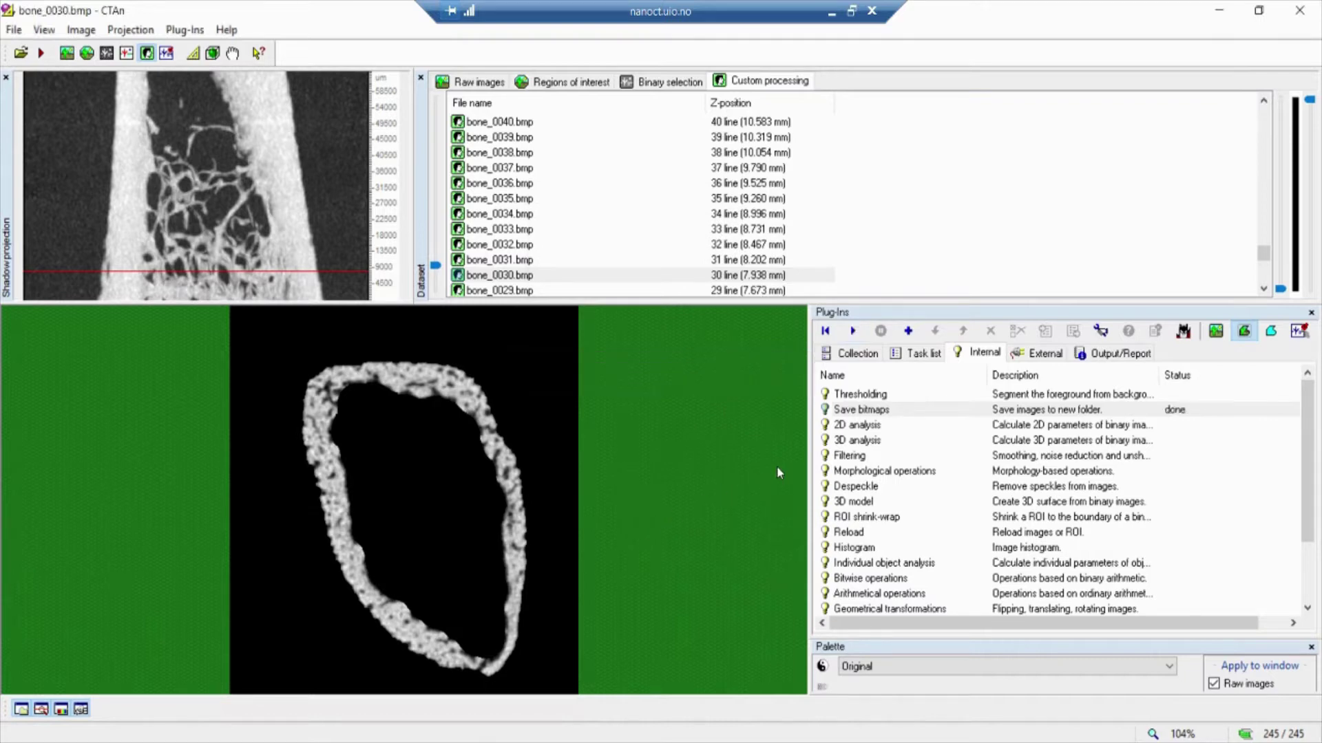
- Run the segmentation task list on the bone images to produce the inner trabecular mask
left_click(1218, 336)
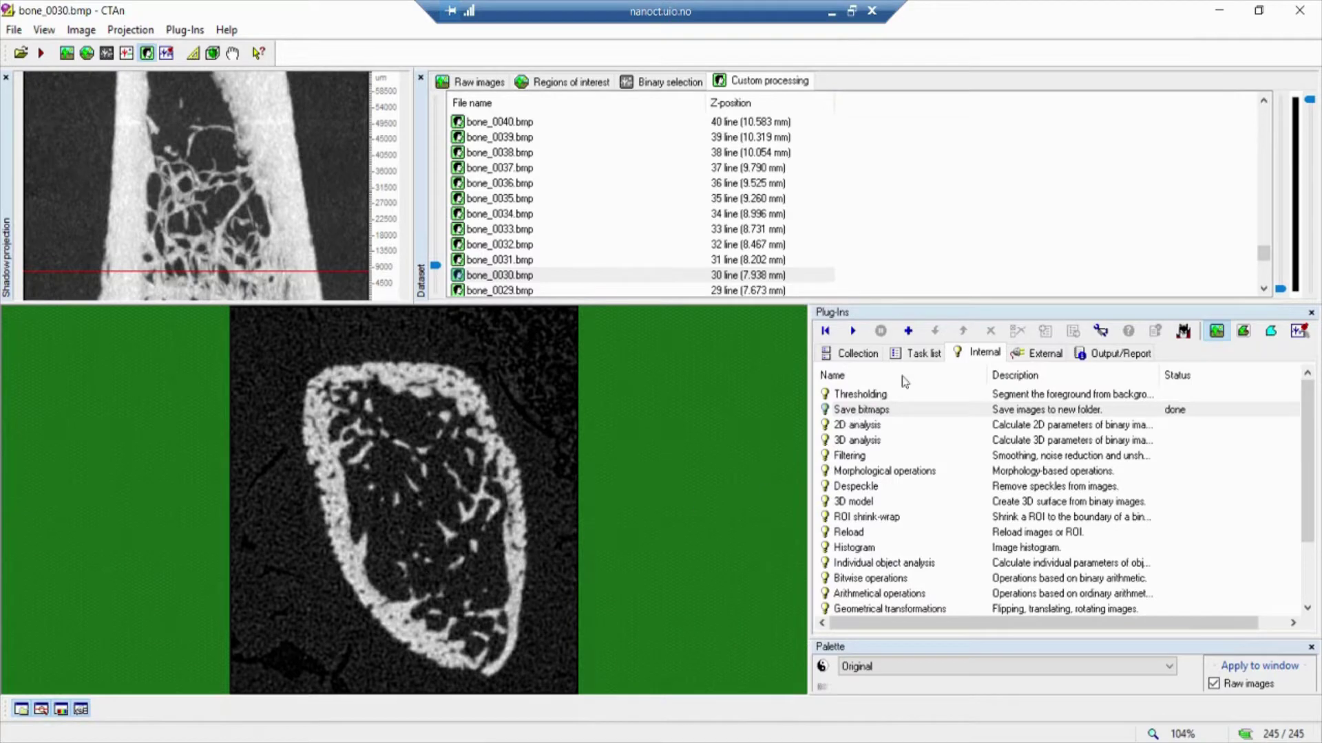
left_click(926, 354)
left_click(853, 331)
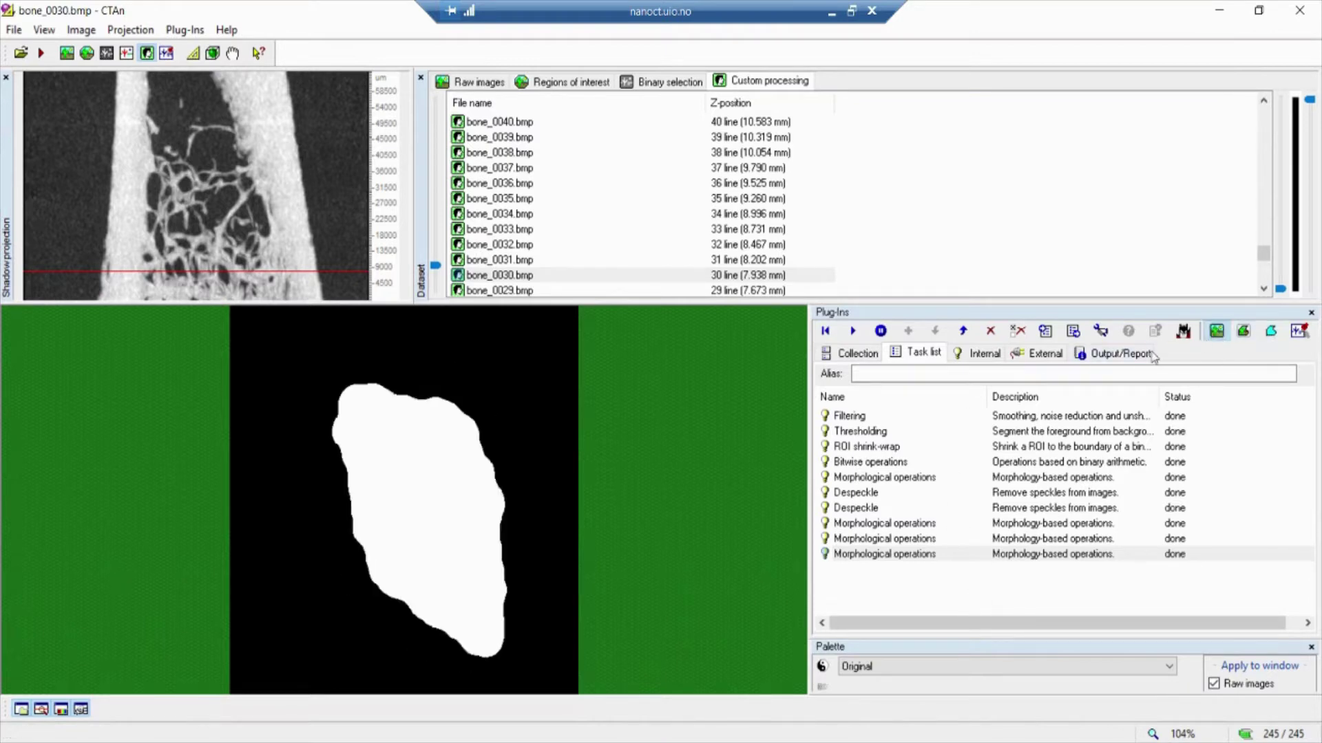
- Compare the mask image with the current ROI and check the settings of the last morphological operation in the task list
left_click(979, 356)
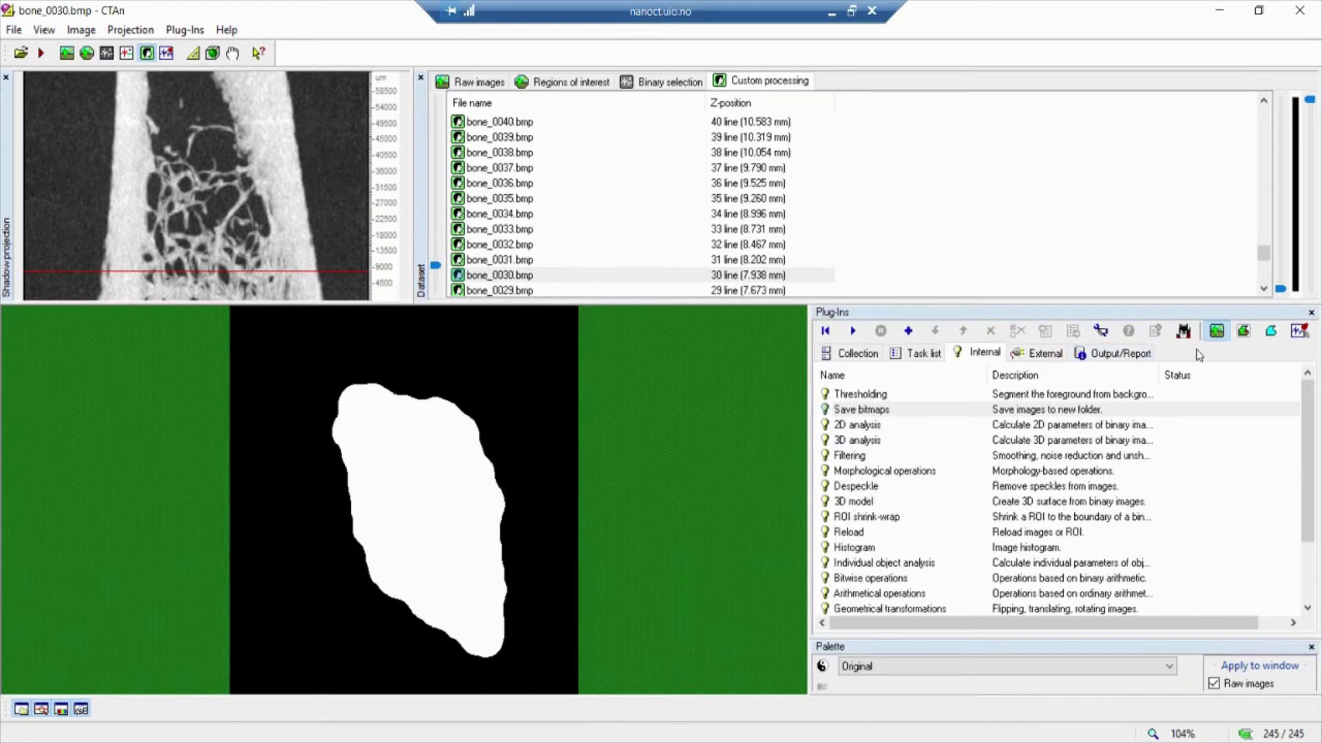
left_click(1272, 333)
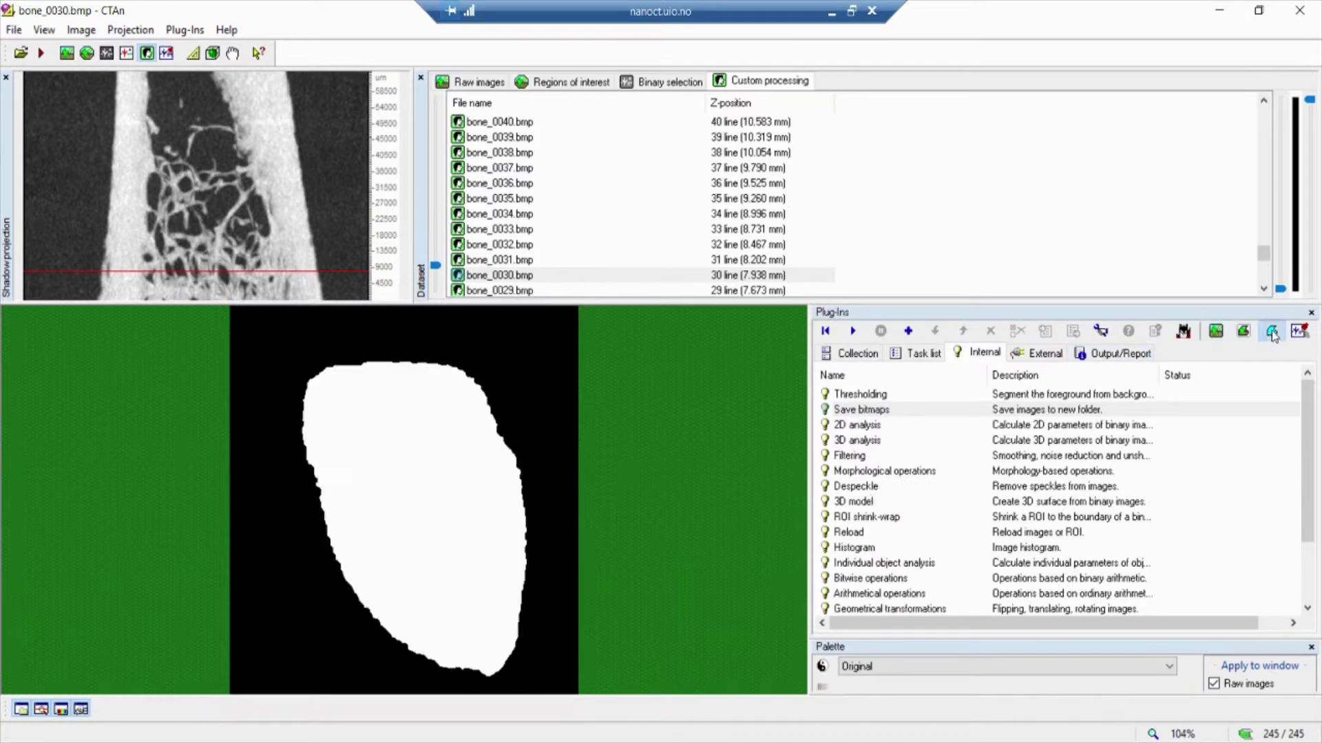
left_click(1225, 336)
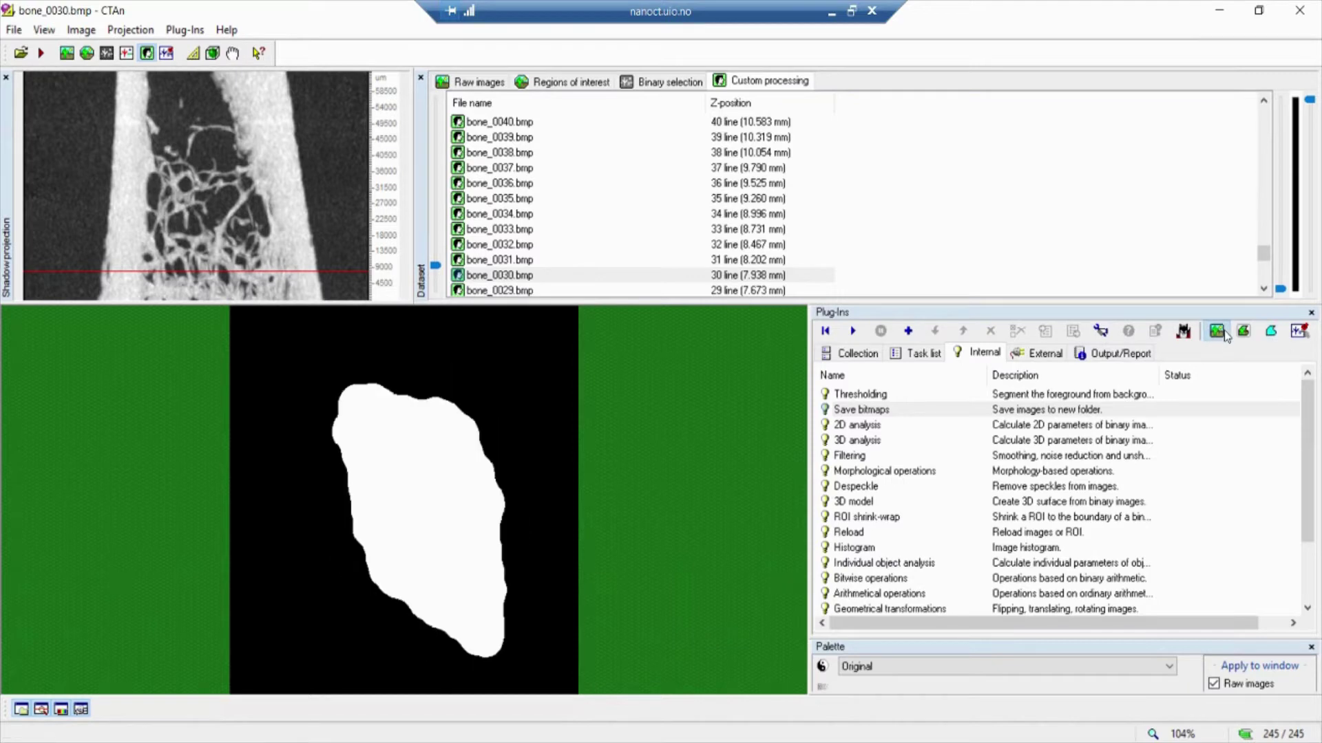
left_click(923, 353)
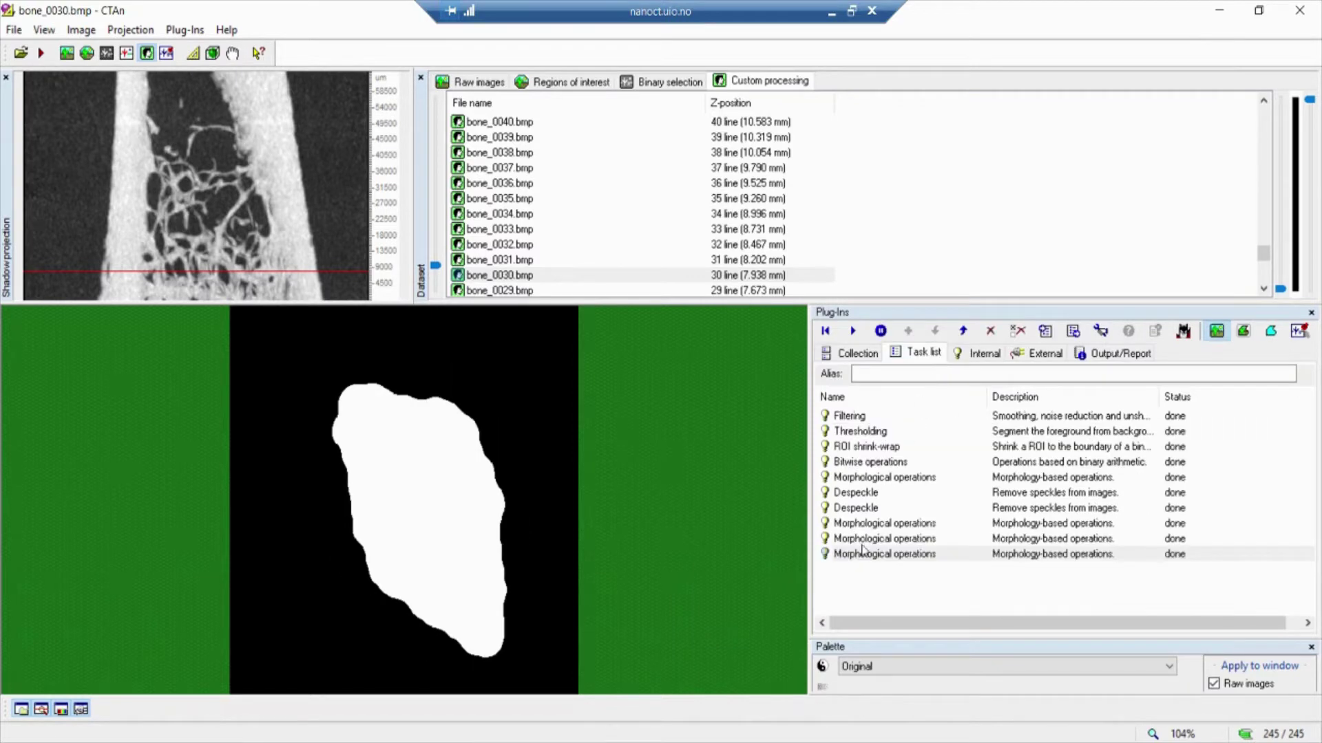
double_click(886, 554)
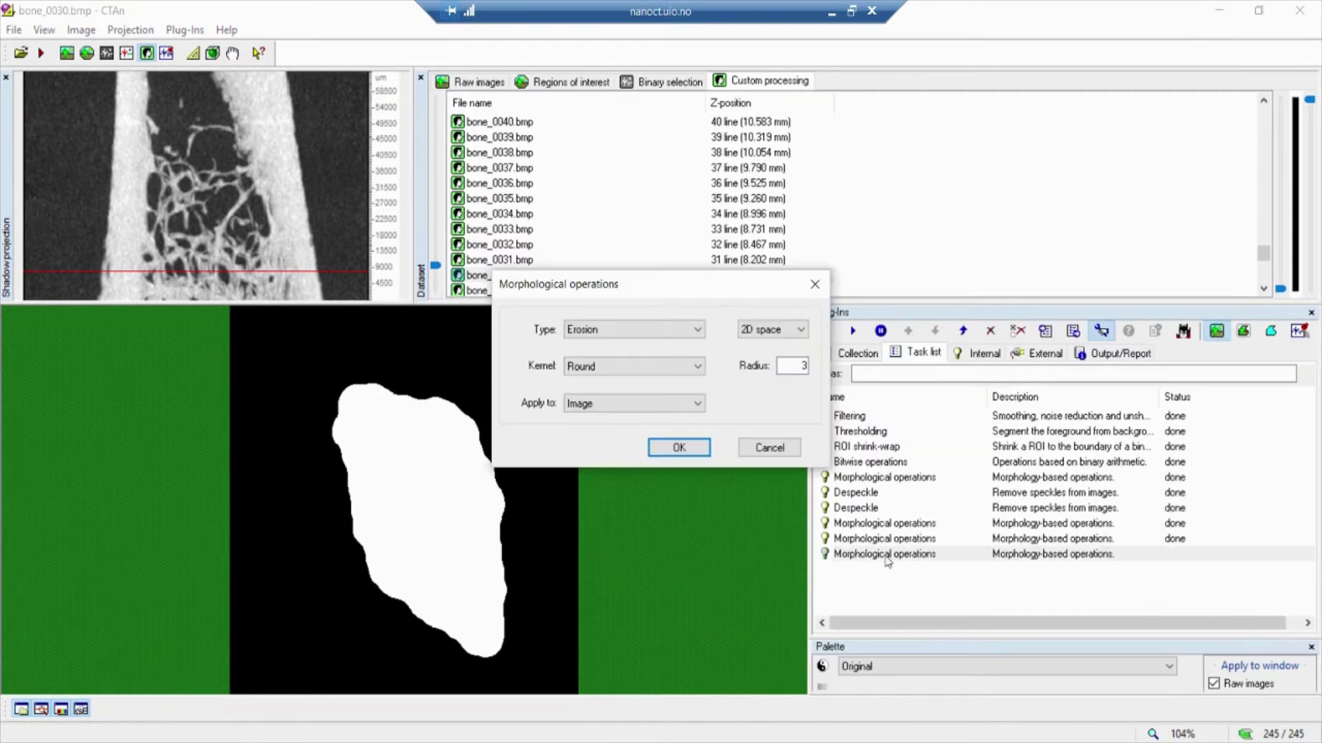
left_click(762, 448)
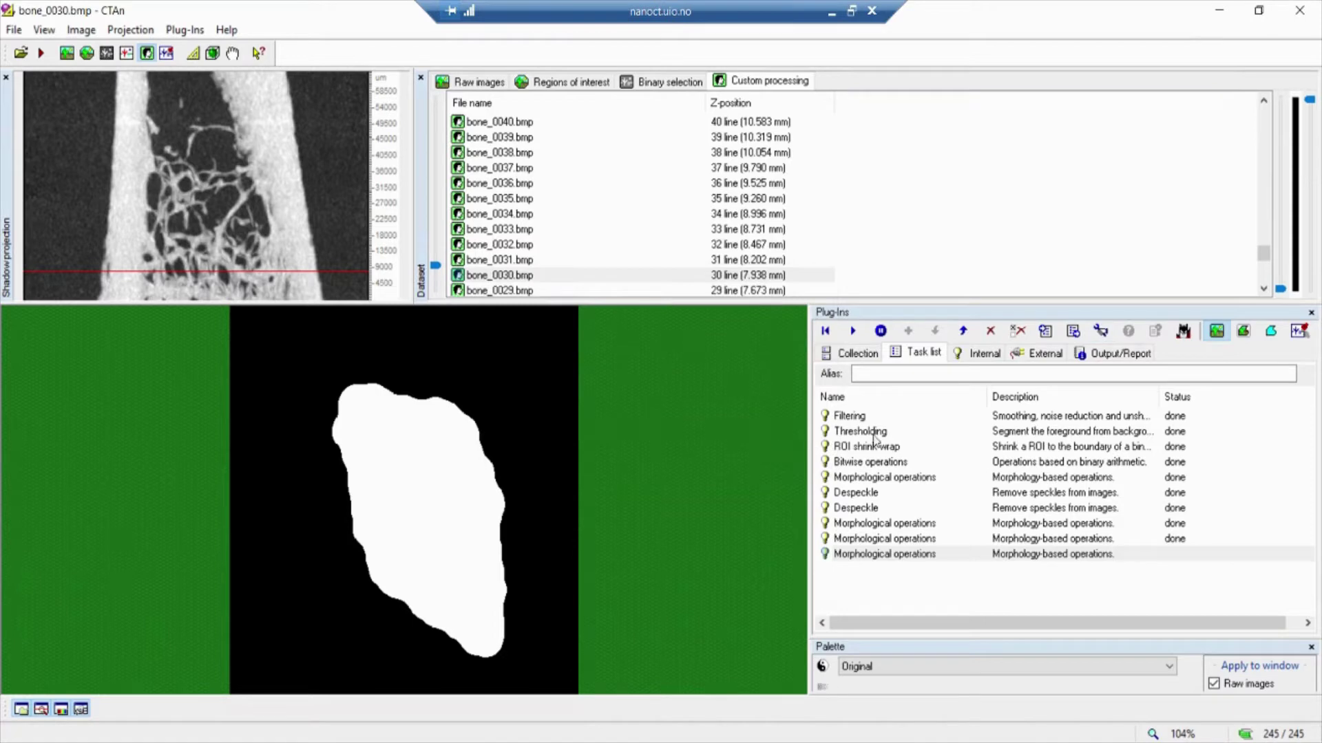
left_click(1270, 332)
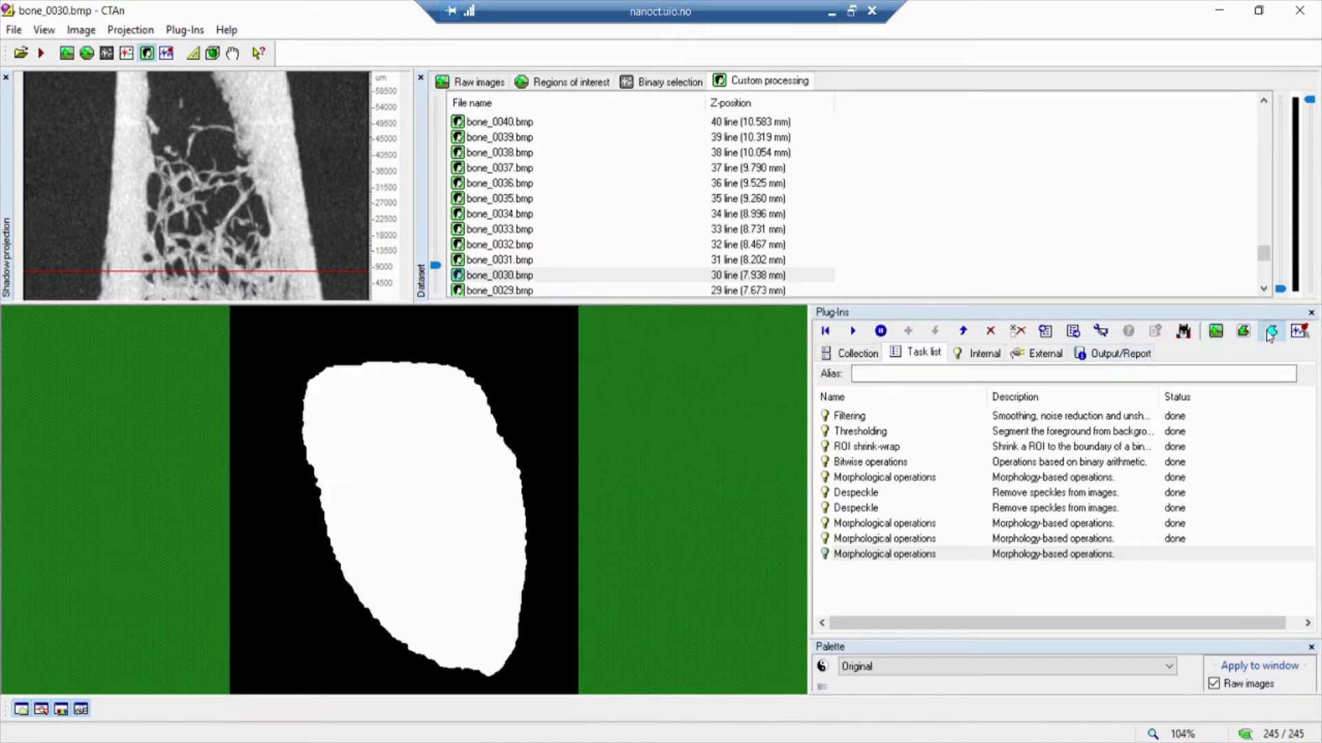
- Copy the trabecular mask image into the region of interest with a bitwise COPY operation and display the ROI
left_click(974, 354)
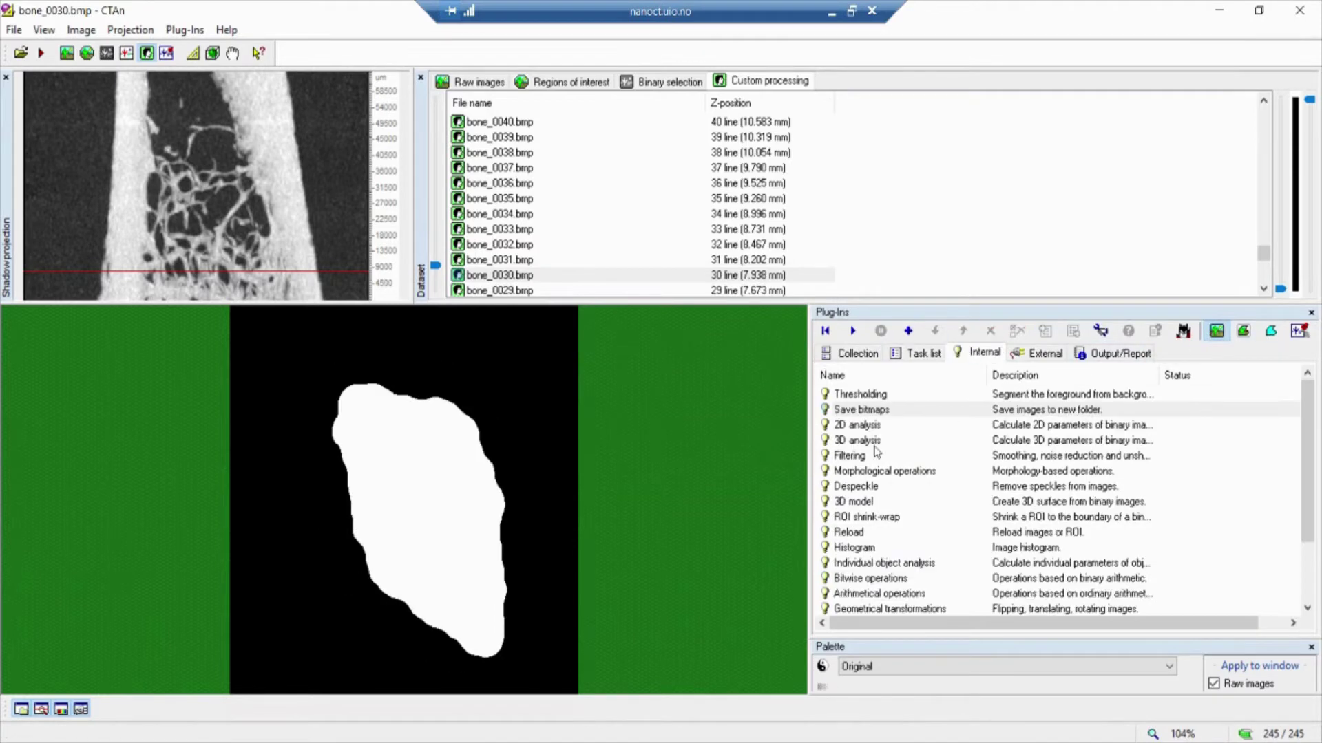
double_click(871, 578)
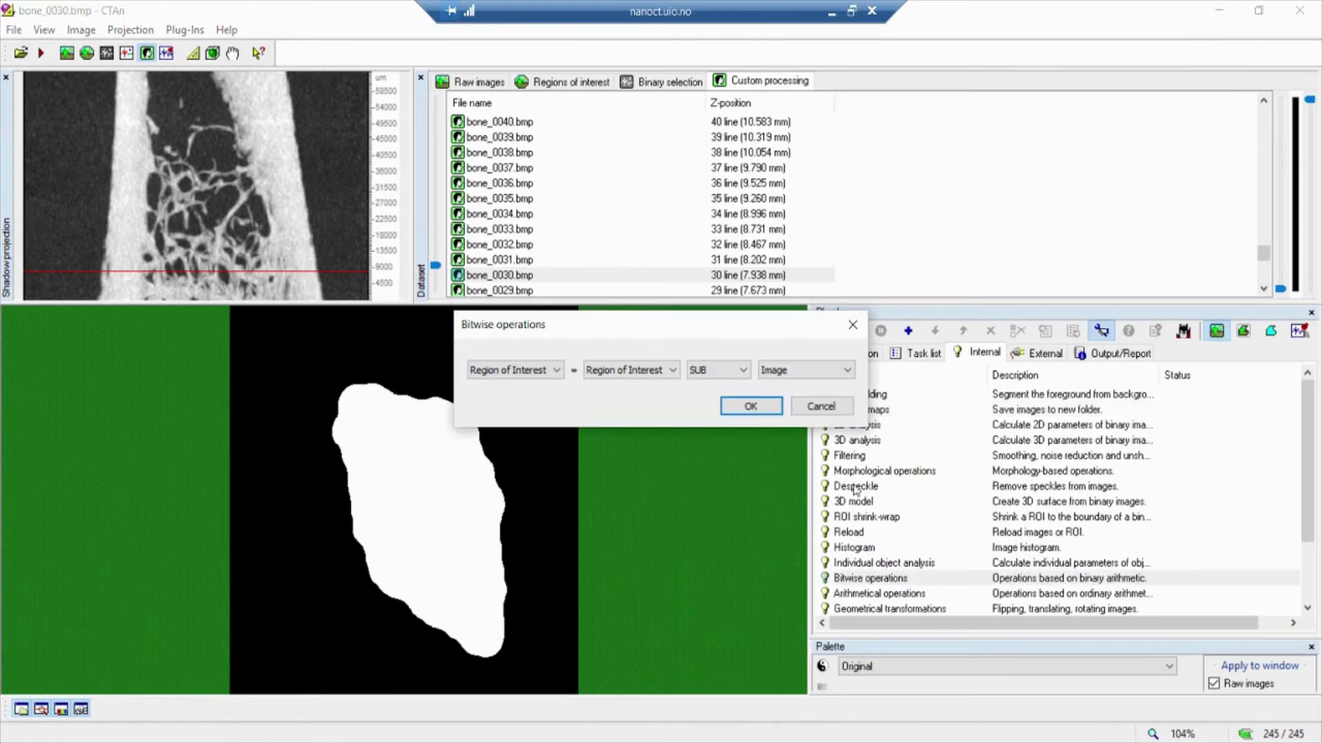
left_click(716, 371)
left_click(711, 390)
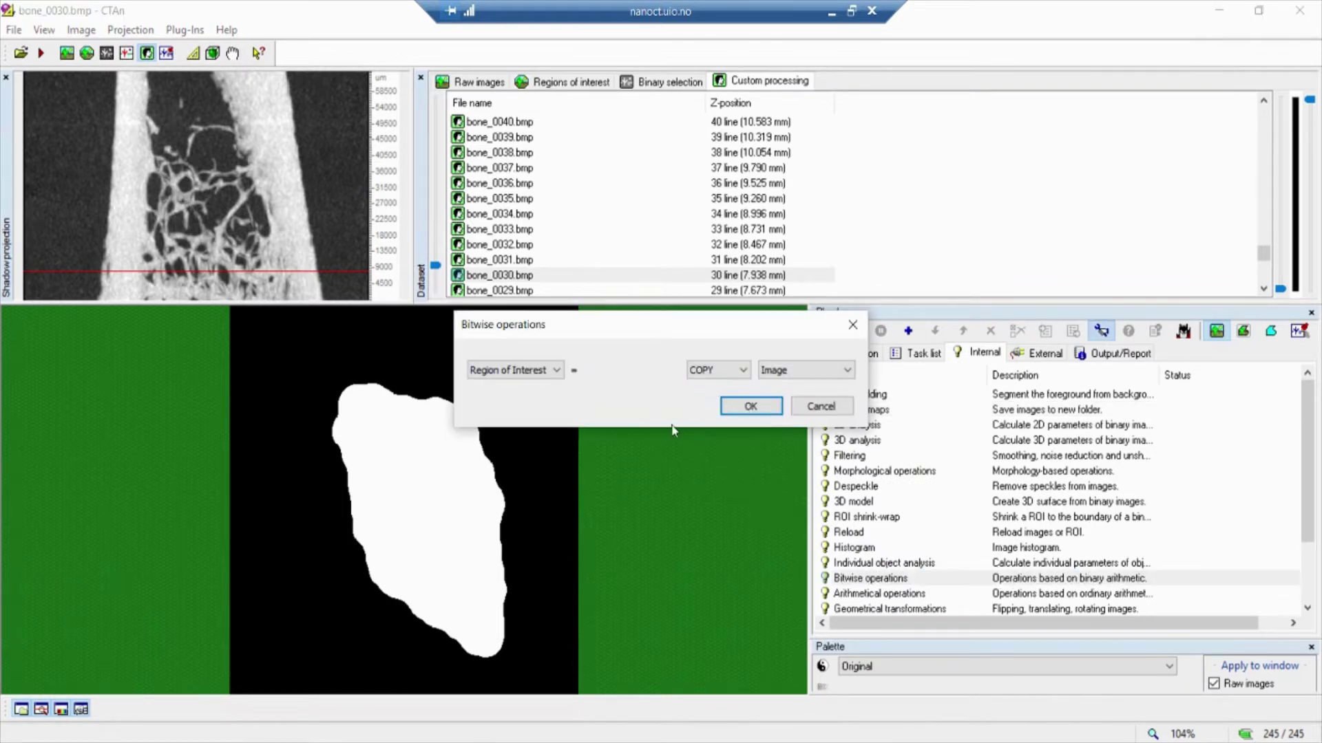
left_click(743, 407)
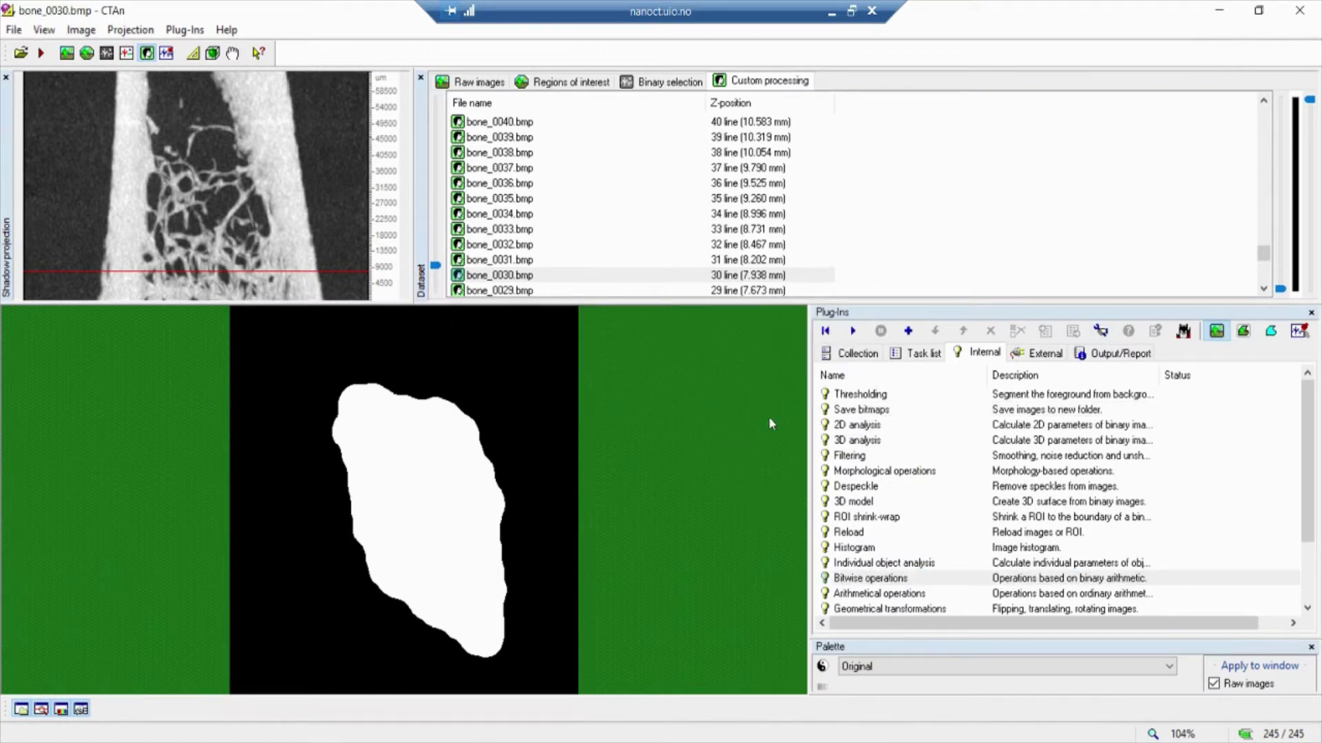
left_click(852, 331)
key("Return")
left_click(1272, 332)
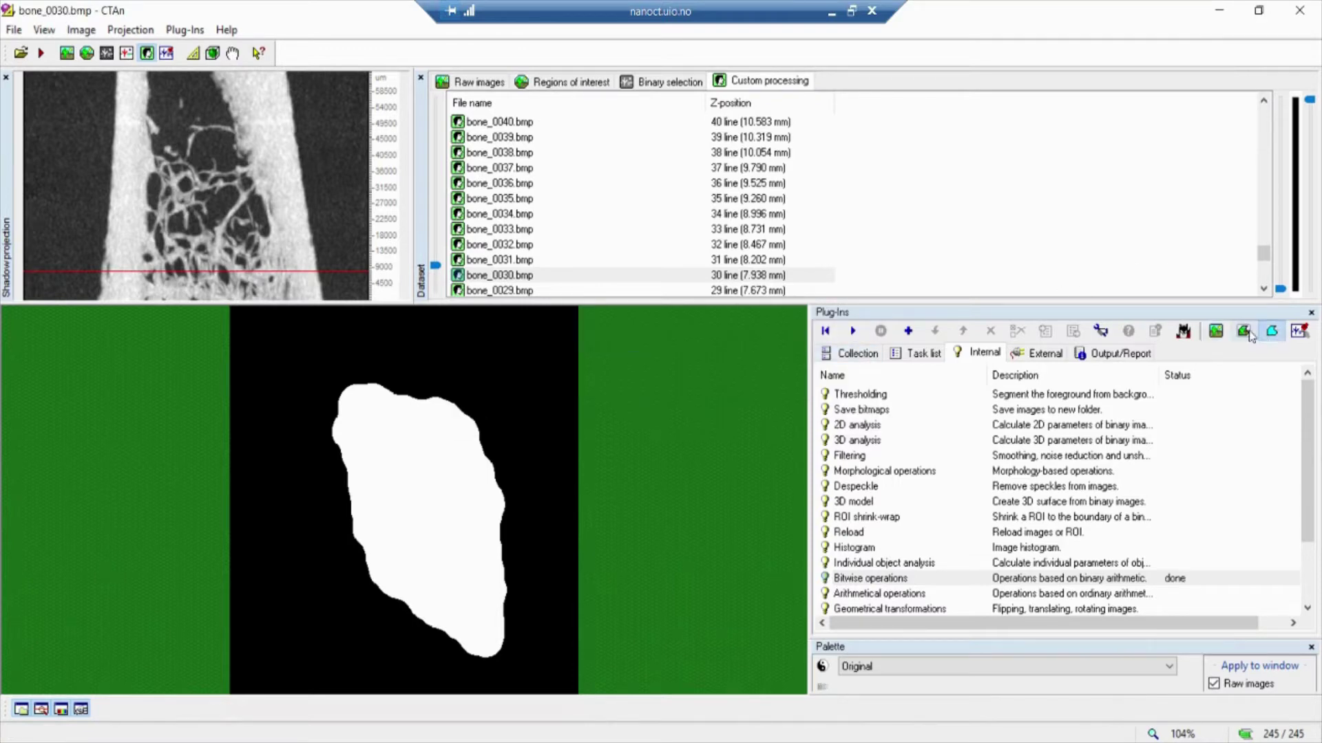
- Reload the original images and check the image inside the trabecular ROI across the slices
left_click(1216, 333)
left_click(860, 534)
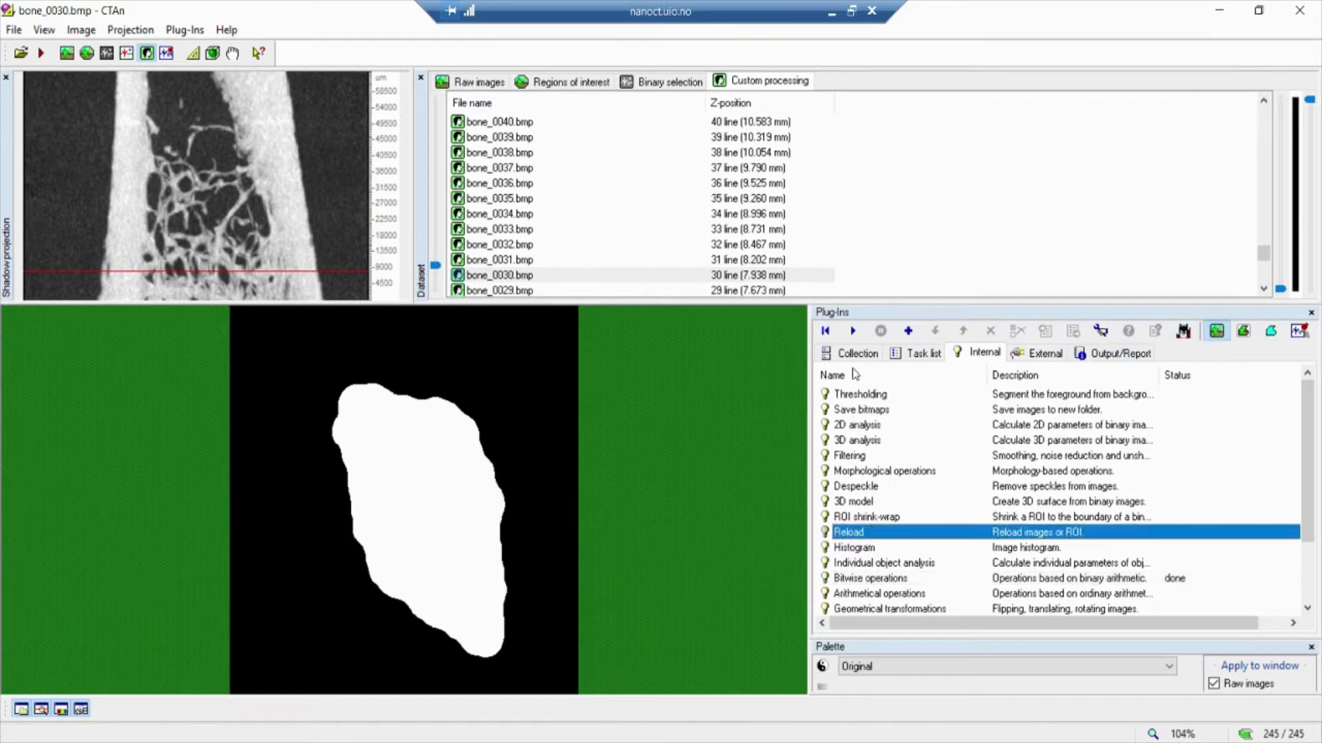
left_click(853, 331)
left_click(744, 370)
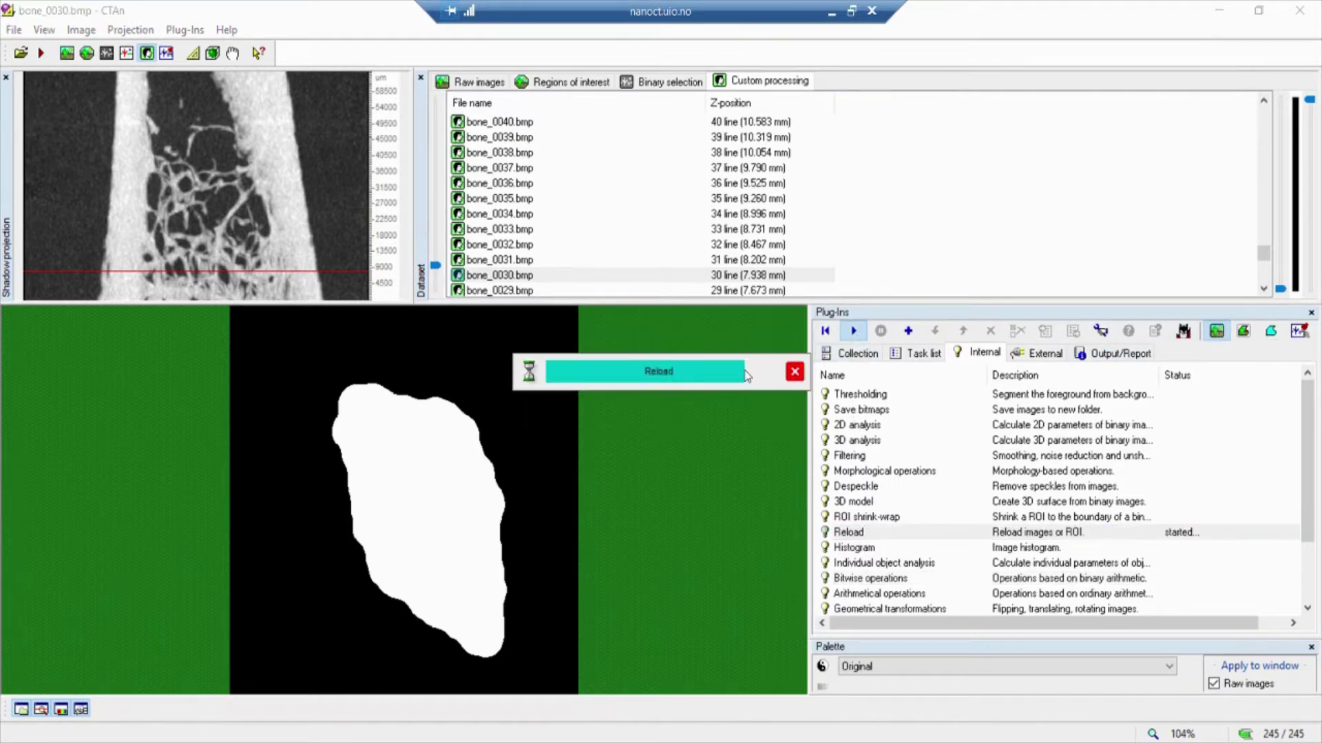
left_click(1245, 332)
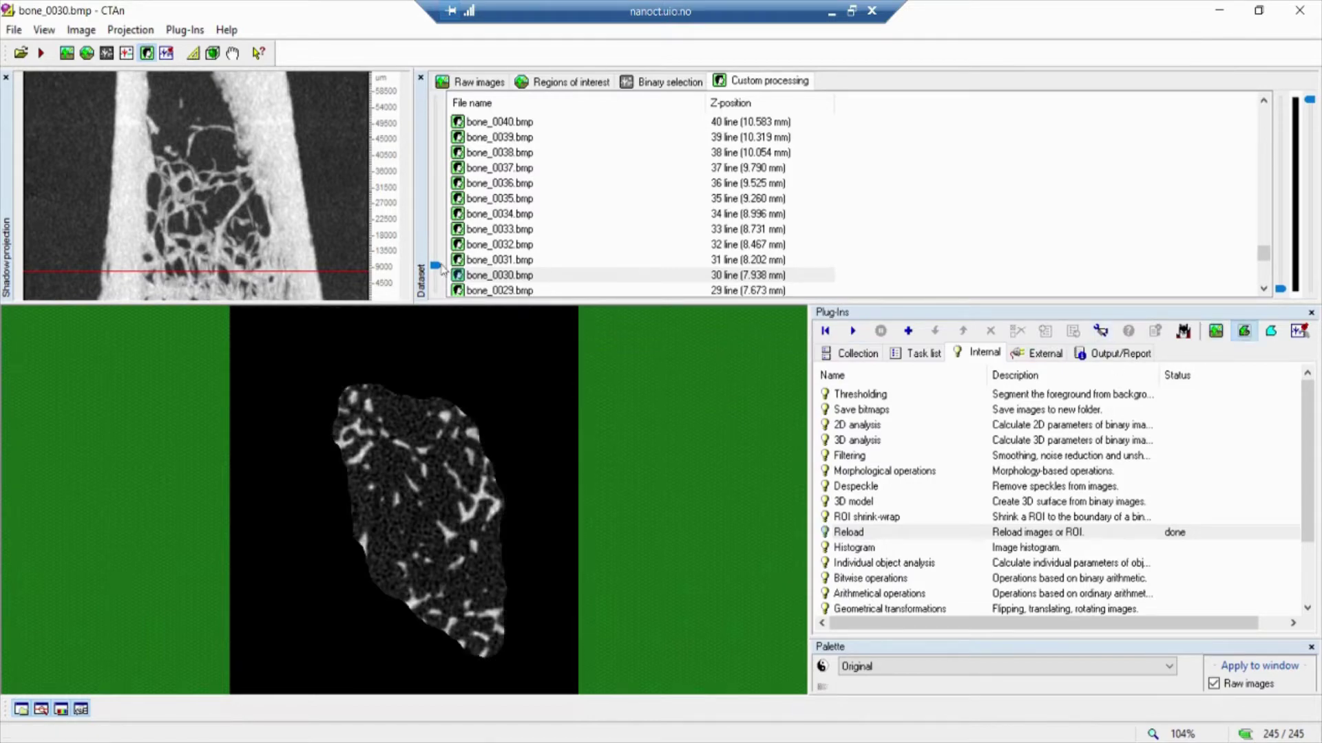
left_click_drag(442, 270, 442, 316)
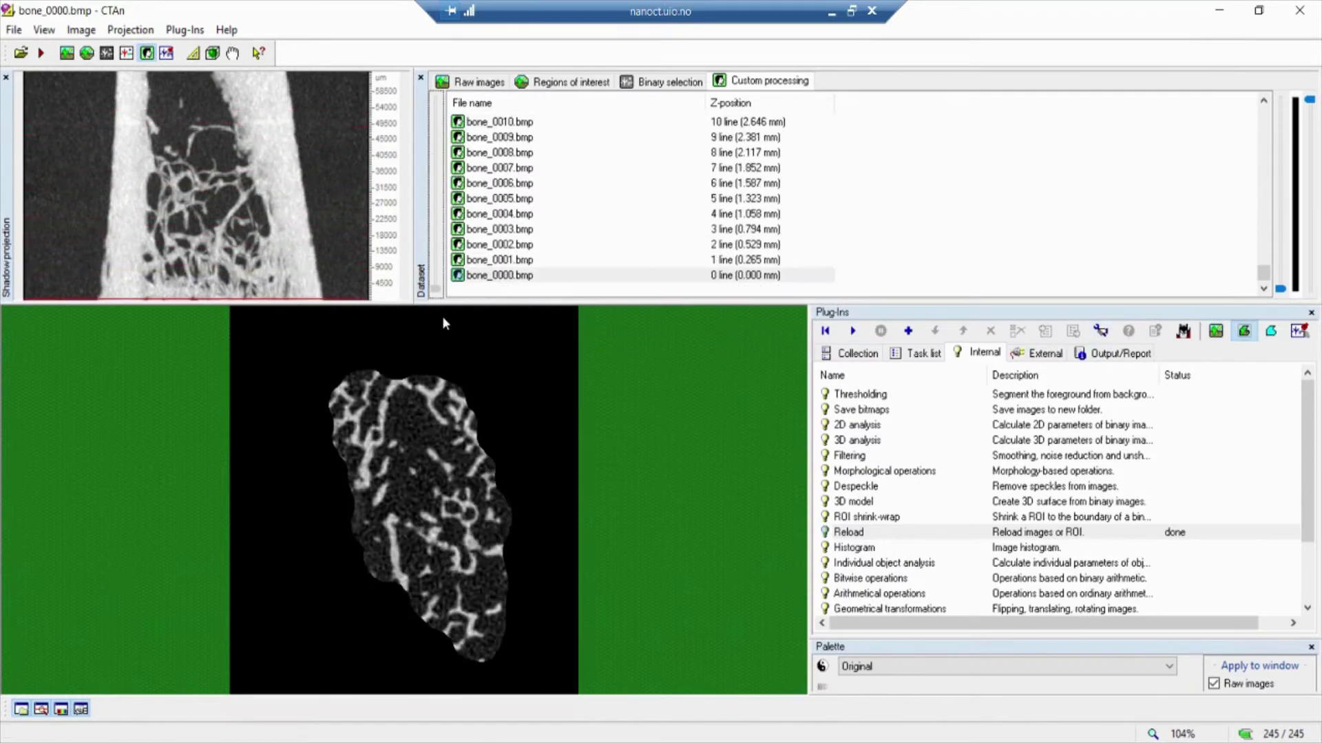
left_click_drag(442, 260, 435, 215)
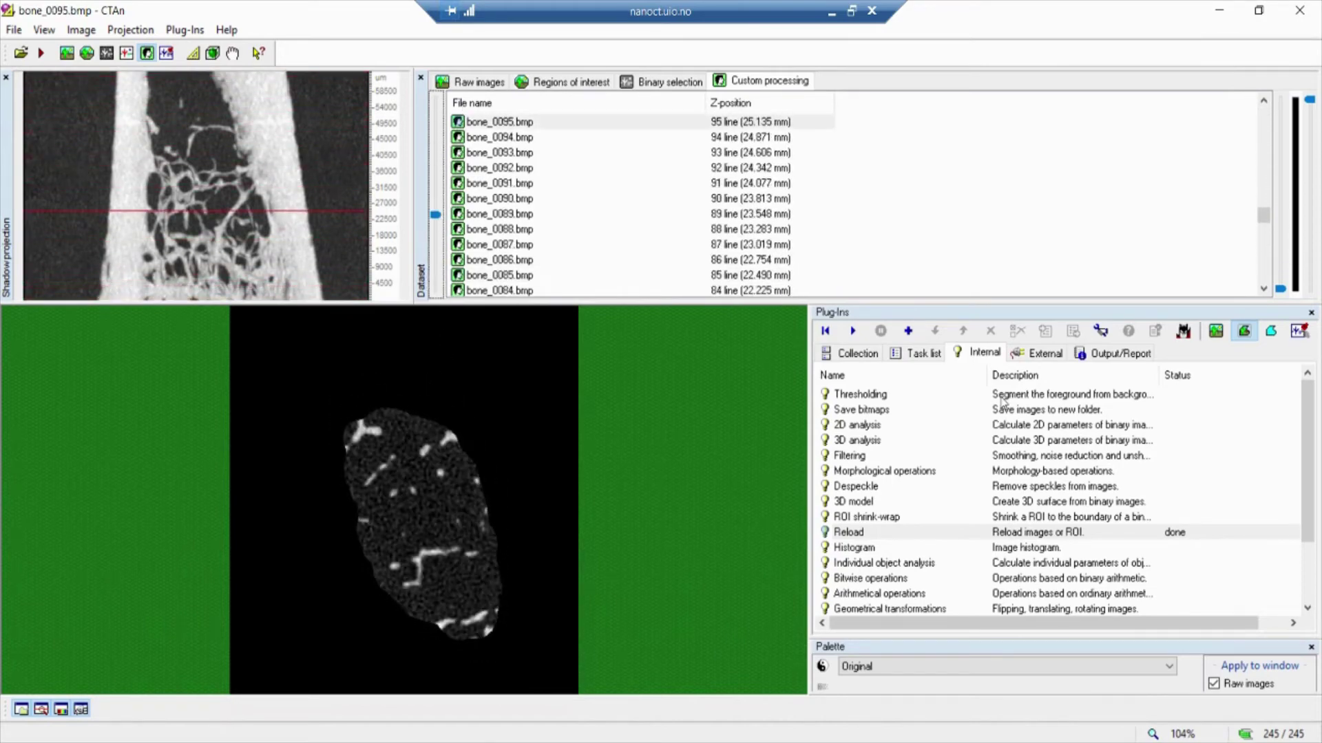
- Save the trabecular image inside the ROI as BMP bitmaps in a custom subfolder named "Trabecular"
left_click(867, 410)
left_click(853, 331)
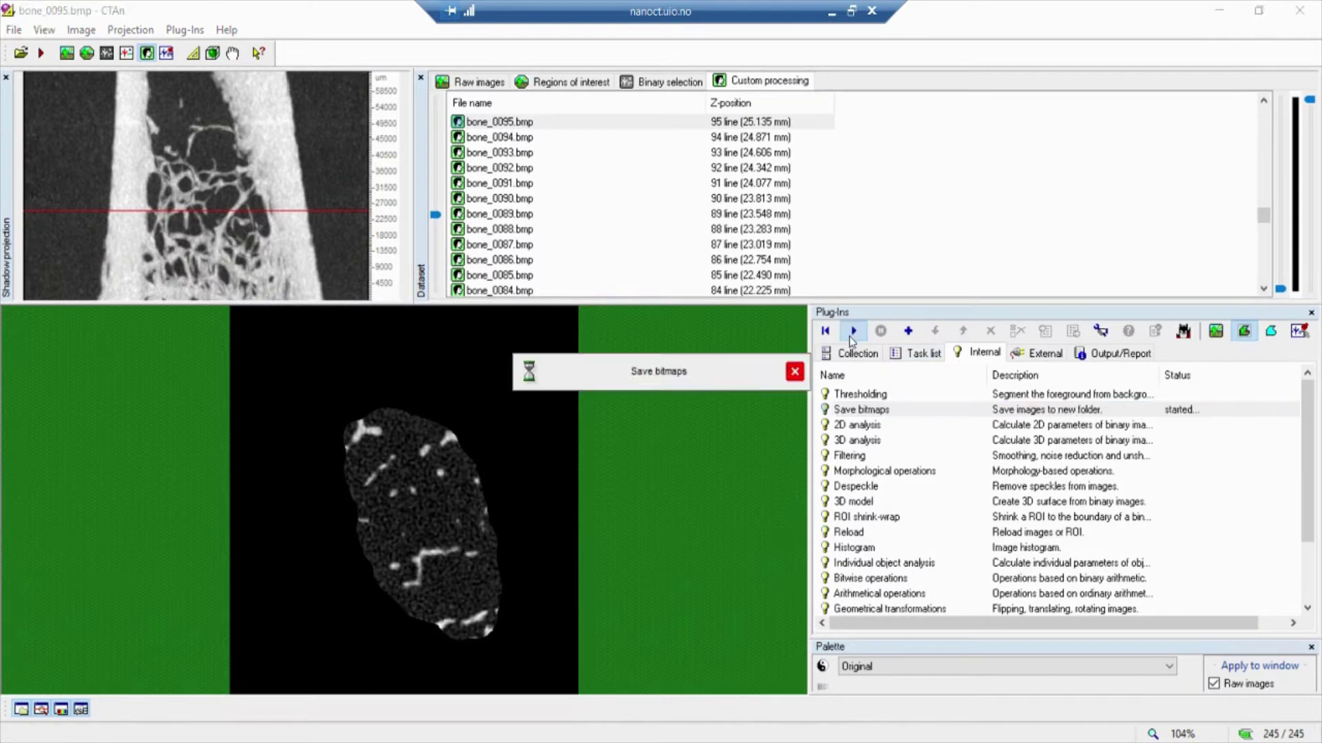
double_click(706, 313)
type("Trab")
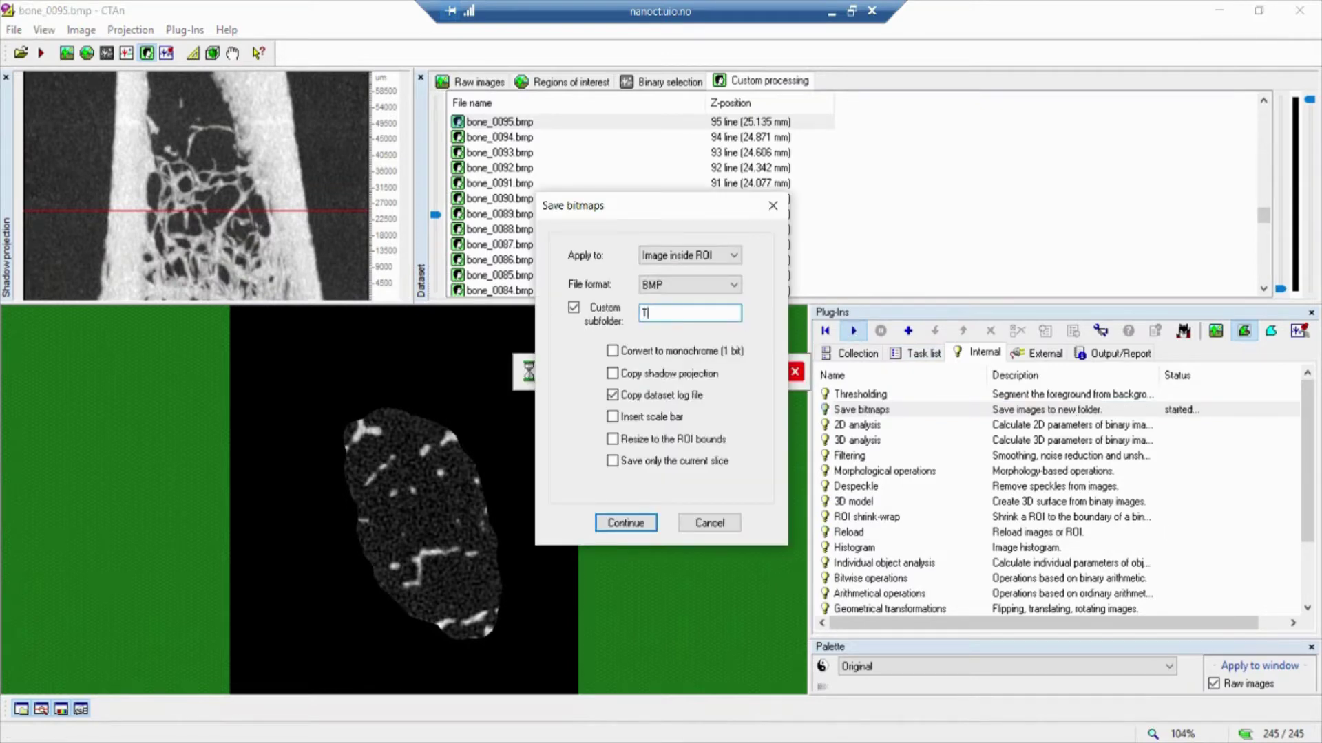
type("ecular")
left_click(644, 523)
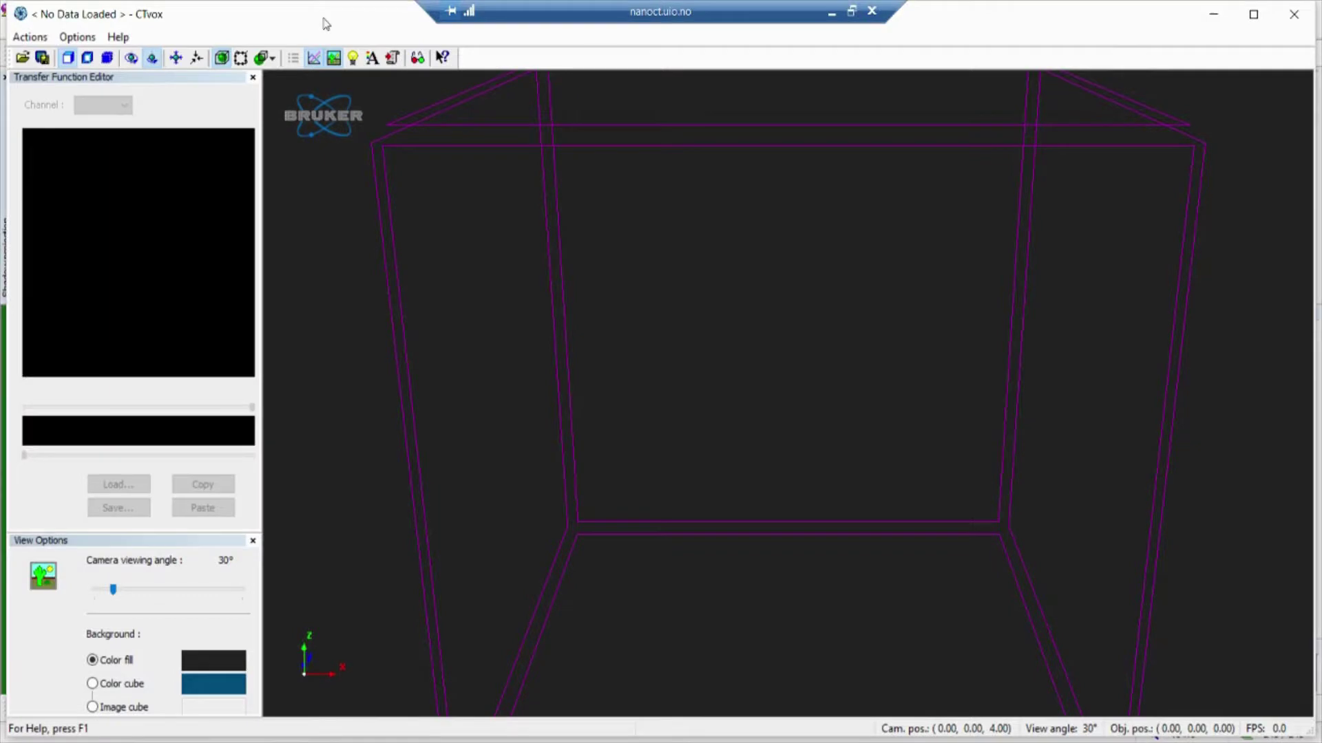
- Switch to CTvox and maximize its window
double_click(326, 24)
left_click(15, 50)
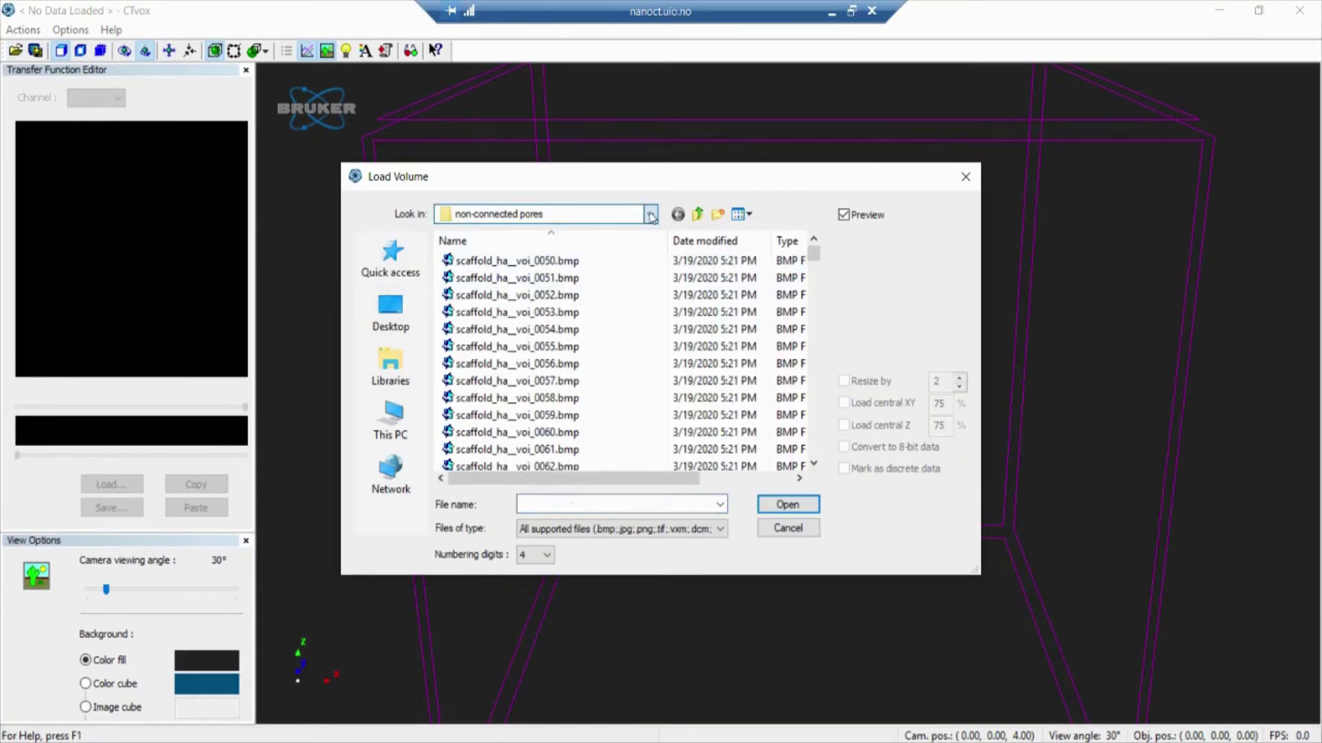
left_click(650, 215)
left_click(523, 481)
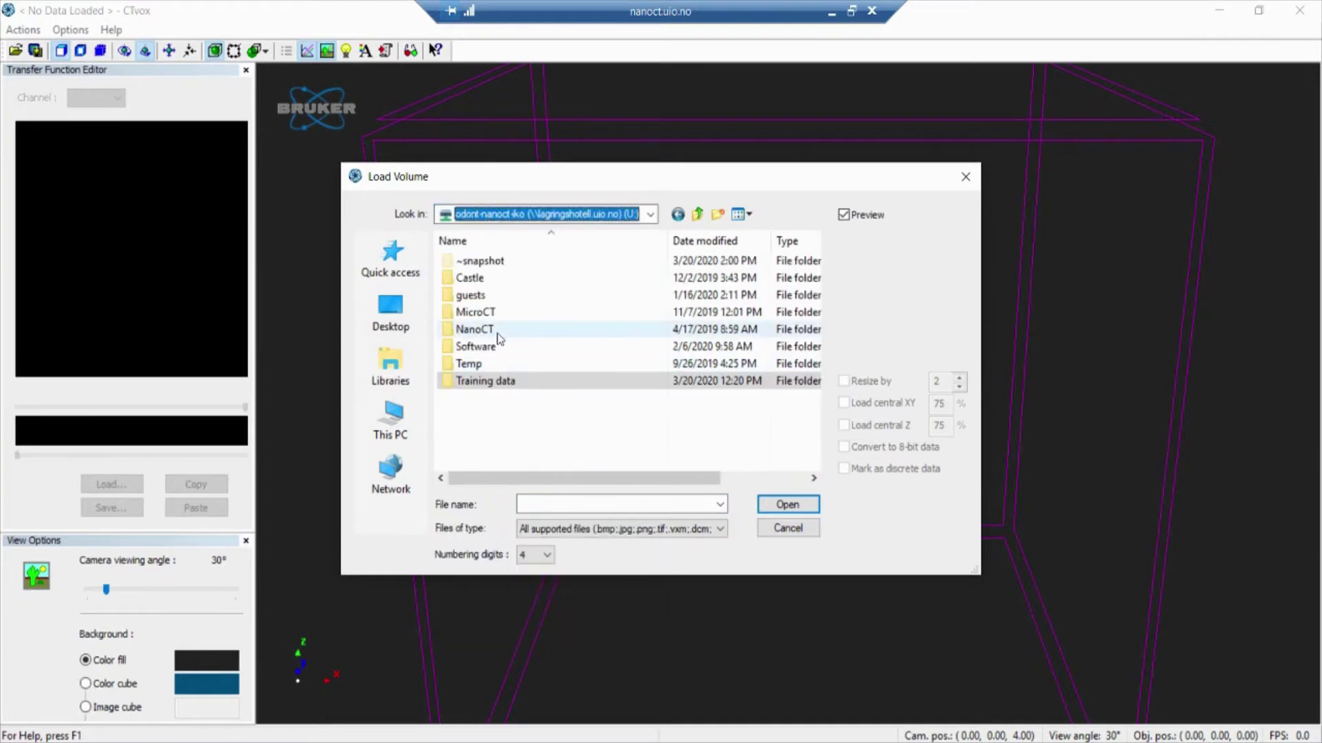
left_click(807, 530)
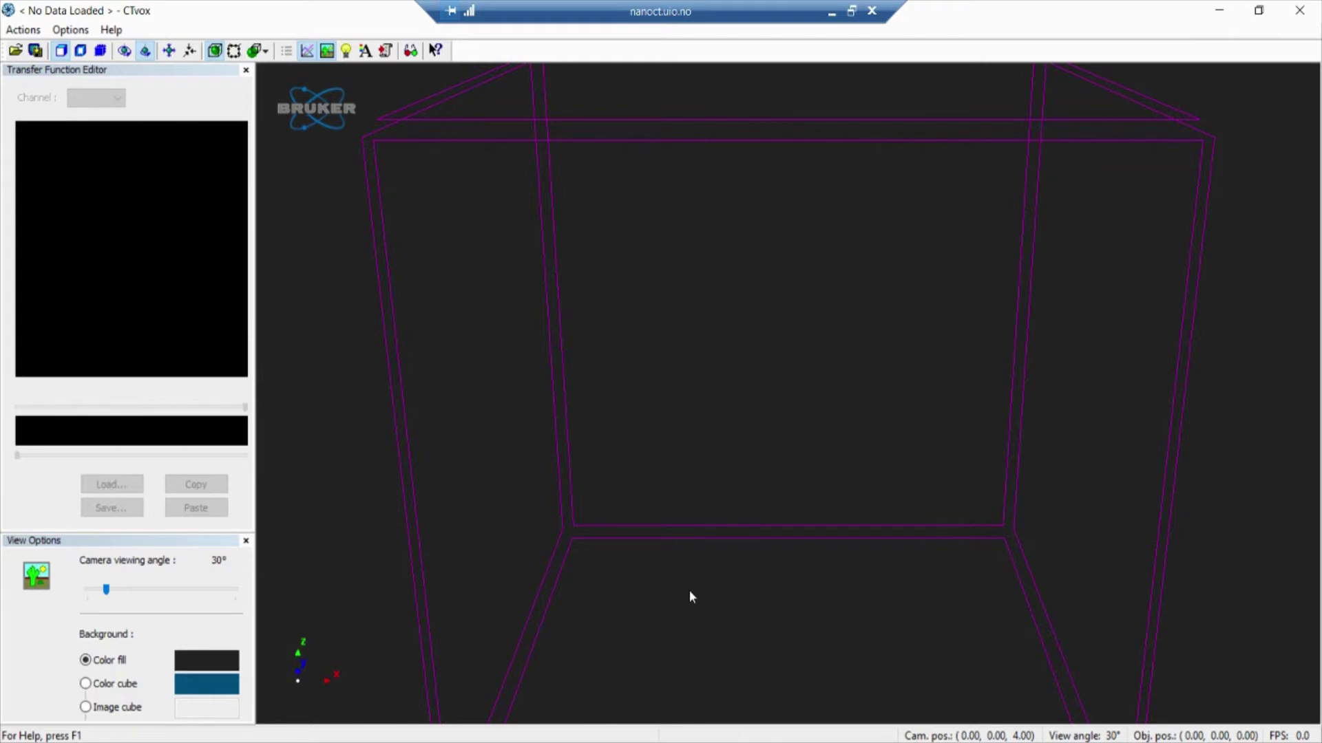
- Load the cortical bone image sequence from the Cortical subfolder of Bone's VOI_1 folder and inspect the rendered volume's interior
left_click(14, 51)
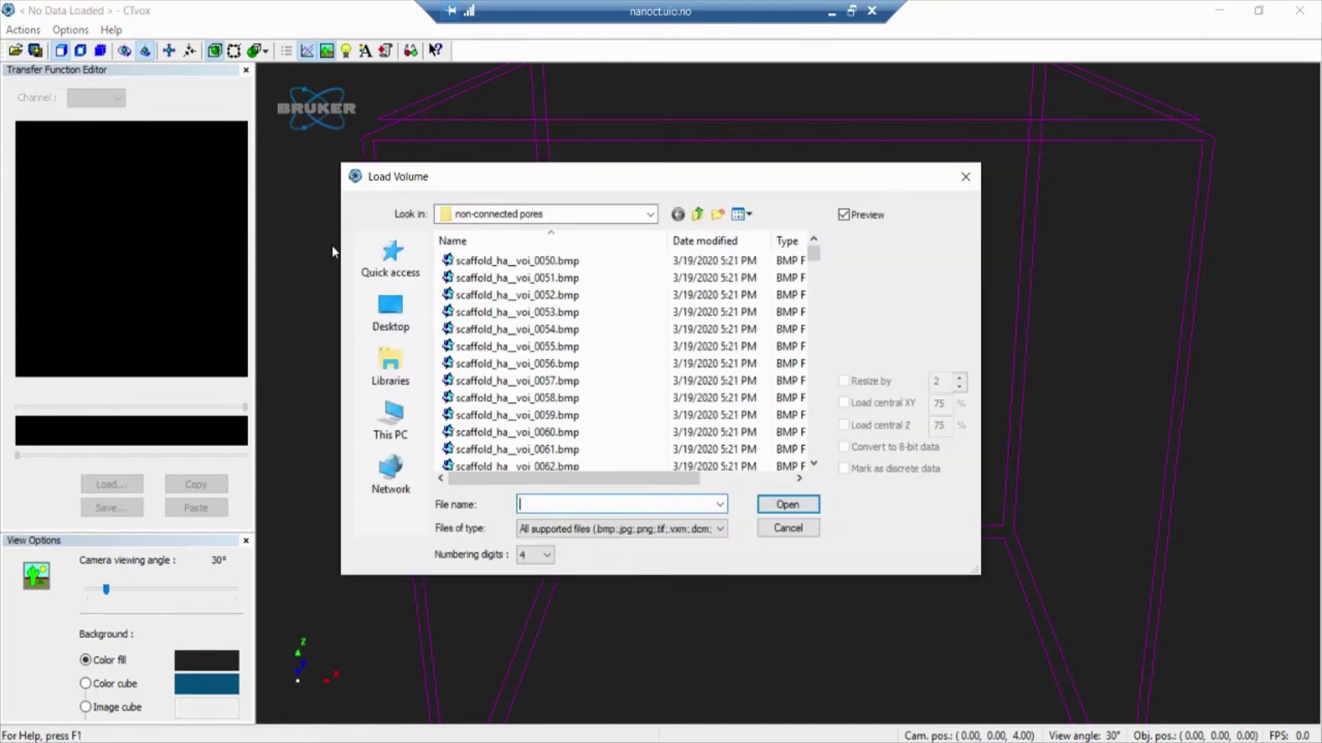
left_click(650, 214)
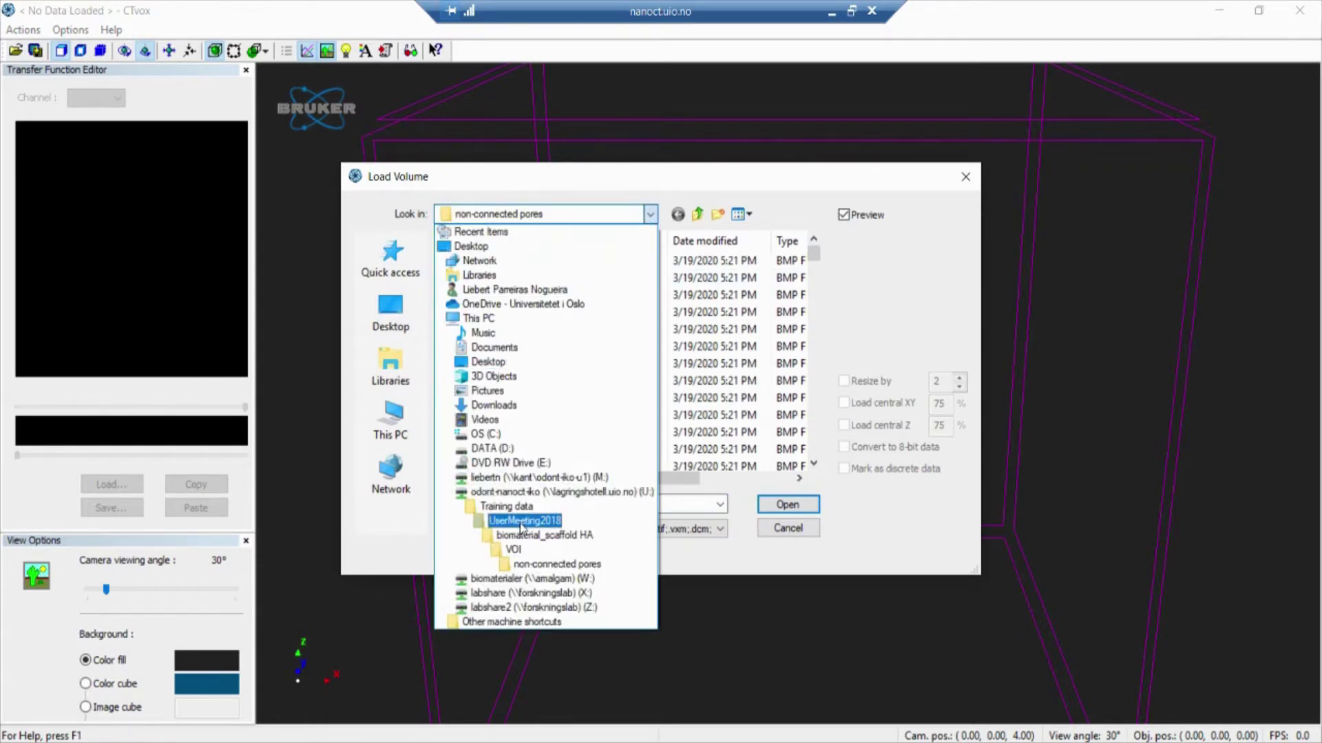
left_click(523, 521)
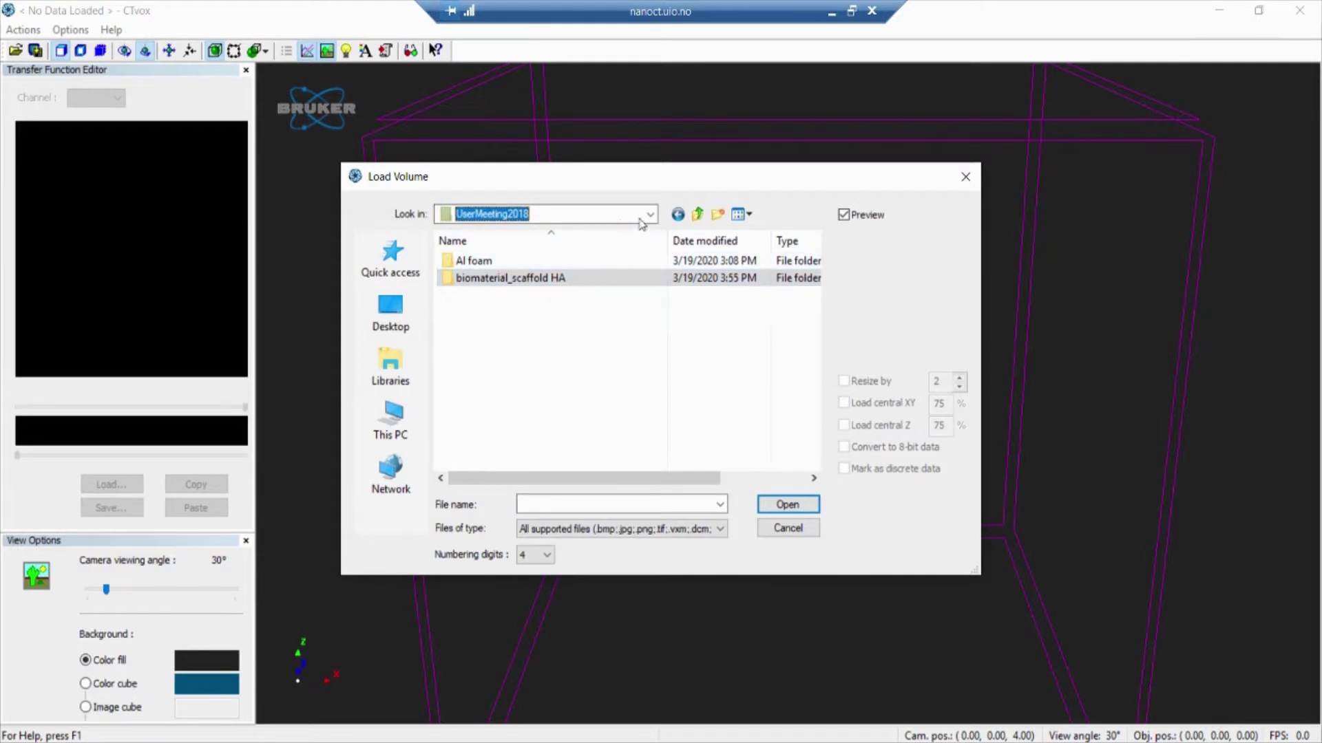
left_click(697, 215)
double_click(482, 261)
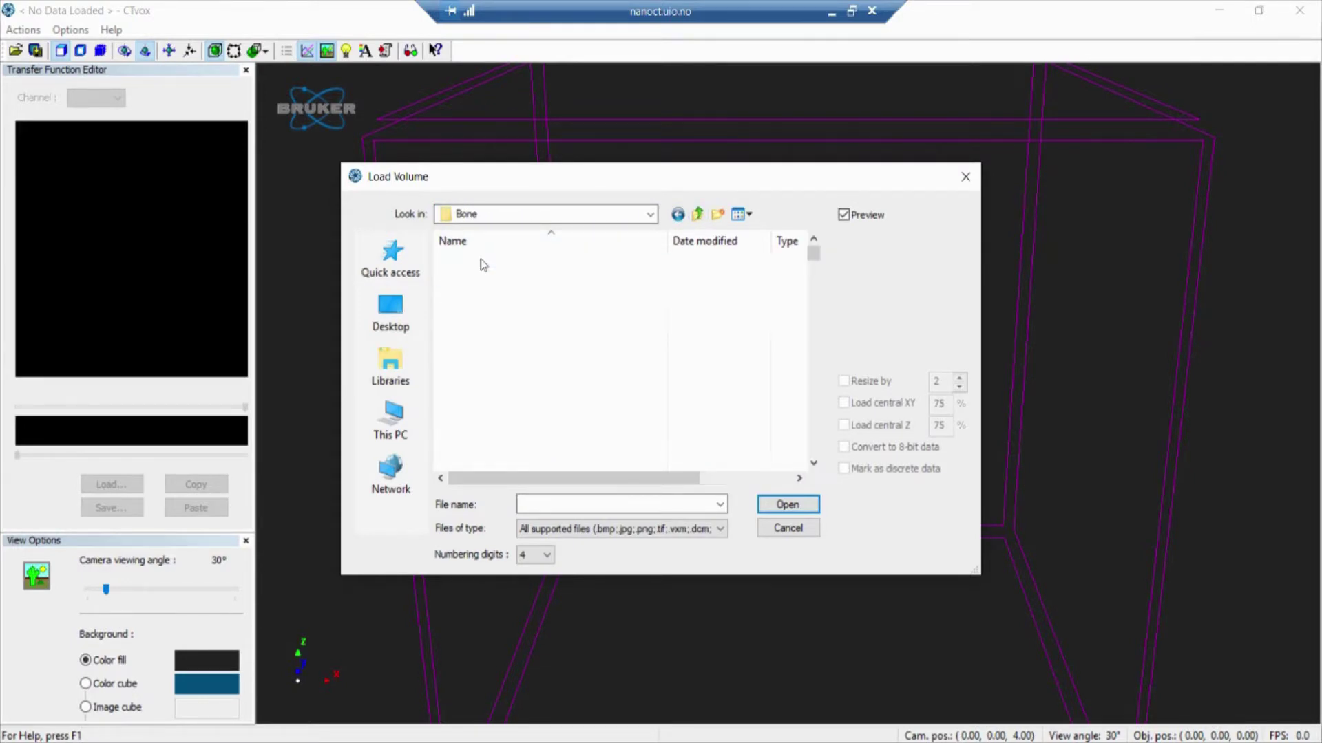
double_click(482, 261)
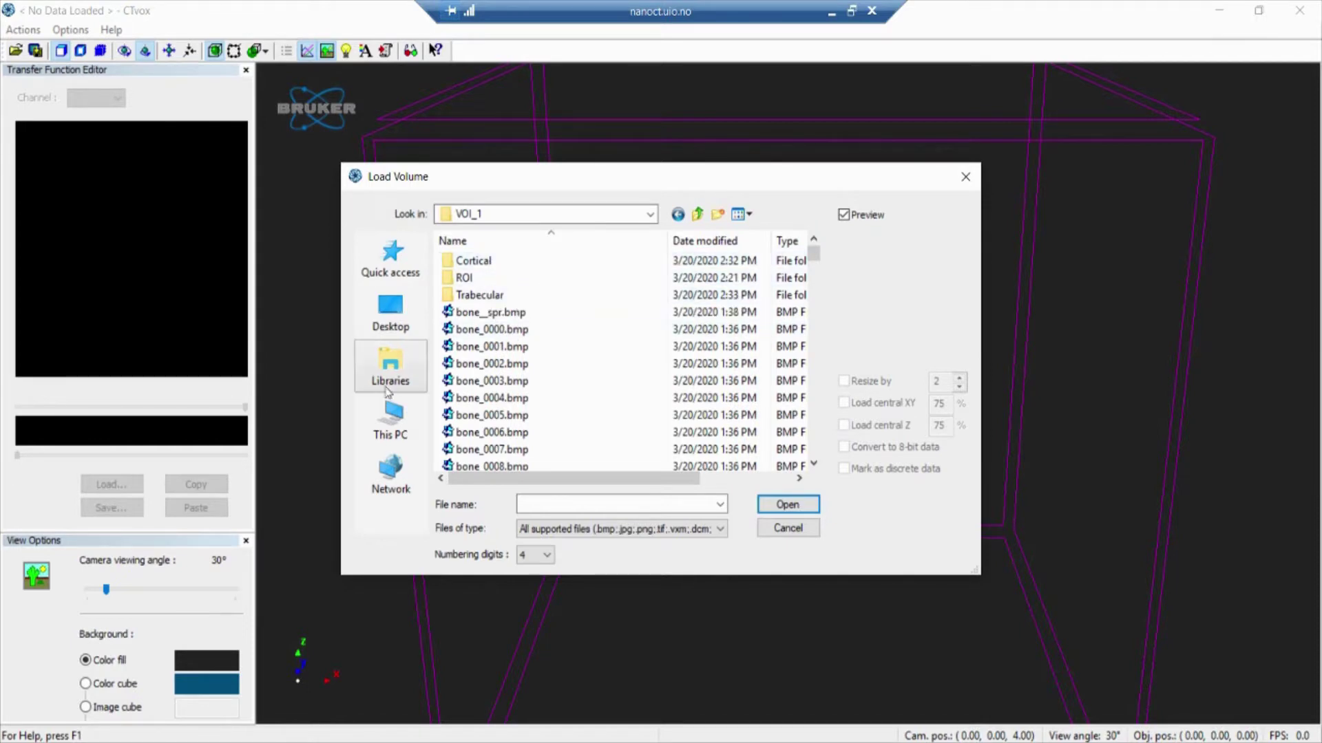
double_click(473, 260)
double_click(500, 329)
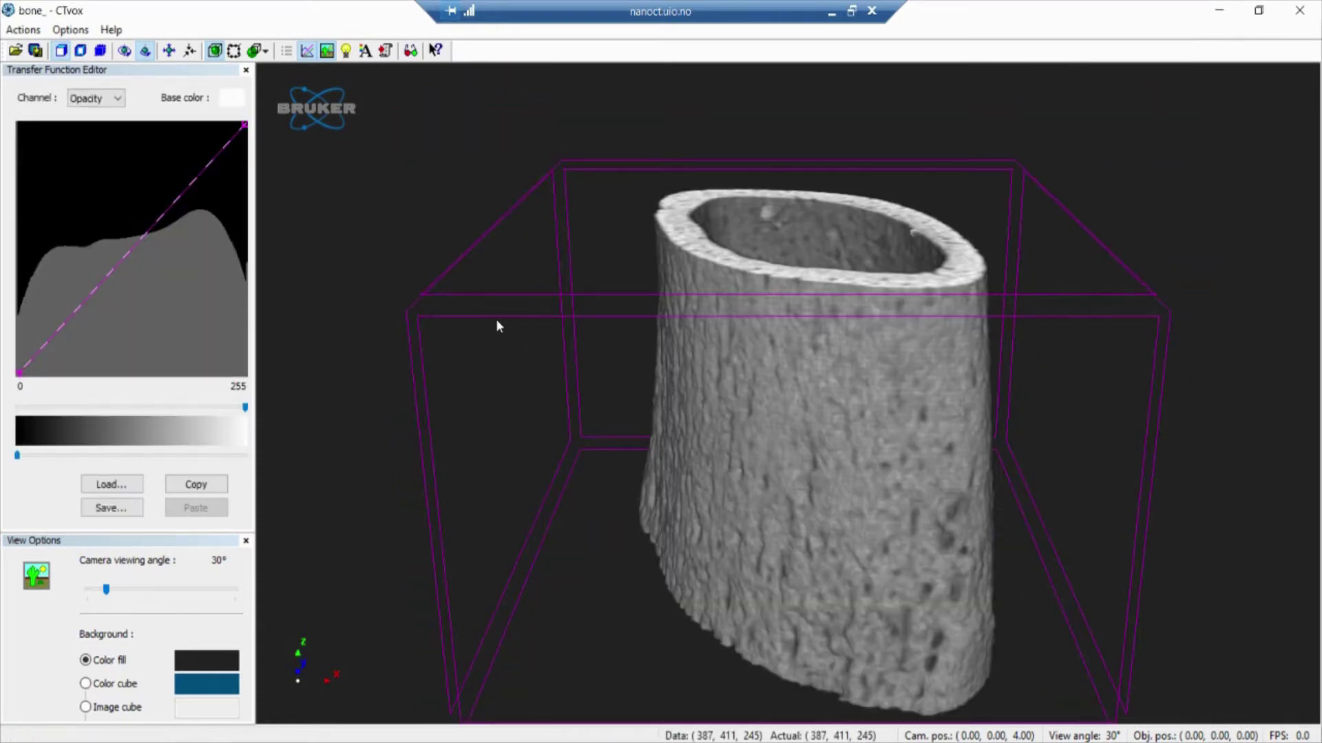
left_click_drag(871, 365, 771, 389)
left_click_drag(693, 450, 680, 70)
- Add the trabecular bone image sequence from VOI_1's Trabecular subfolder to the scene as a second volume
left_click(15, 51)
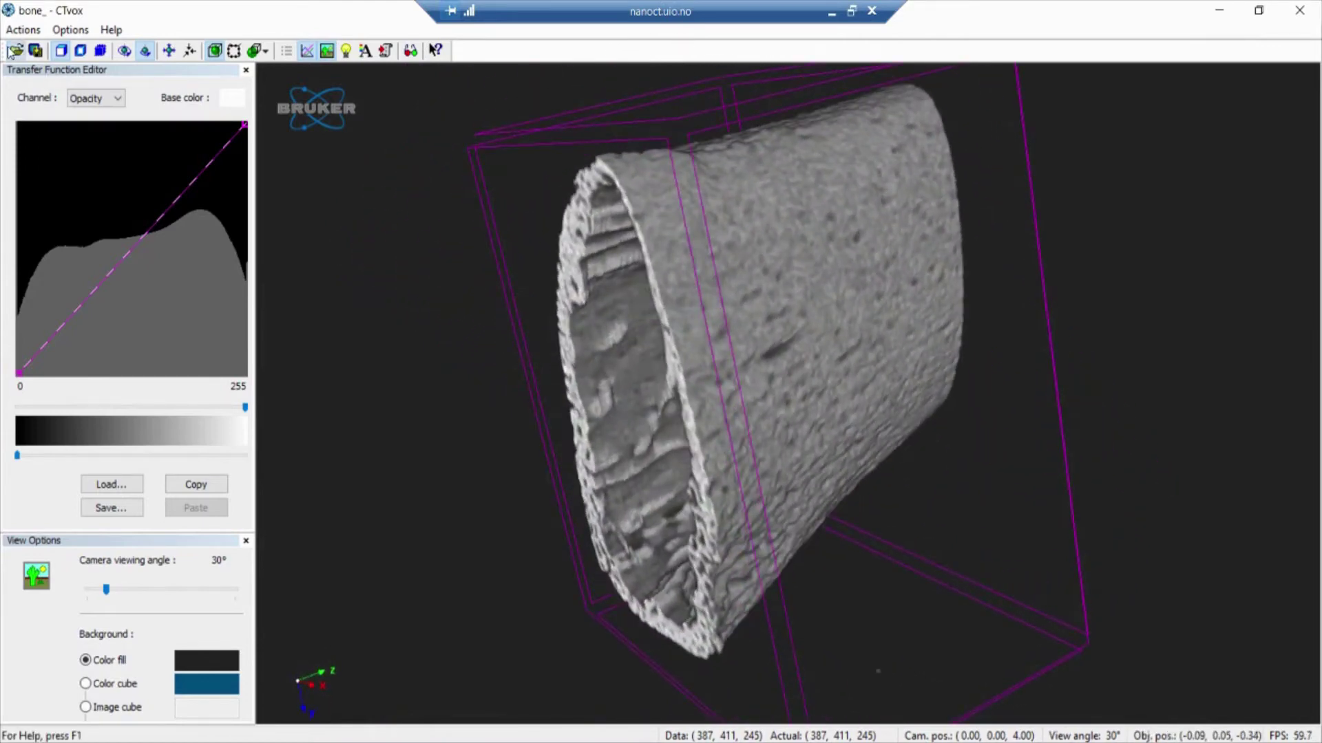
left_click(698, 215)
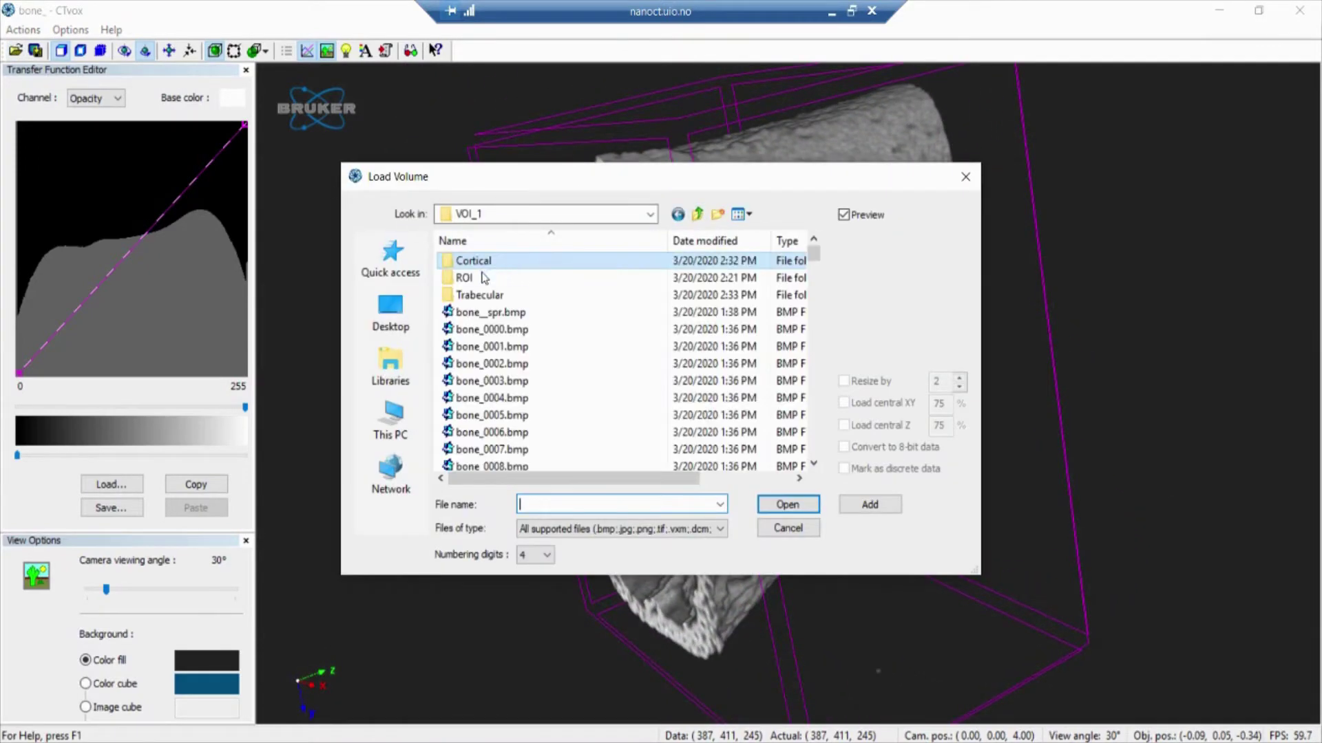
double_click(485, 297)
left_click(492, 314)
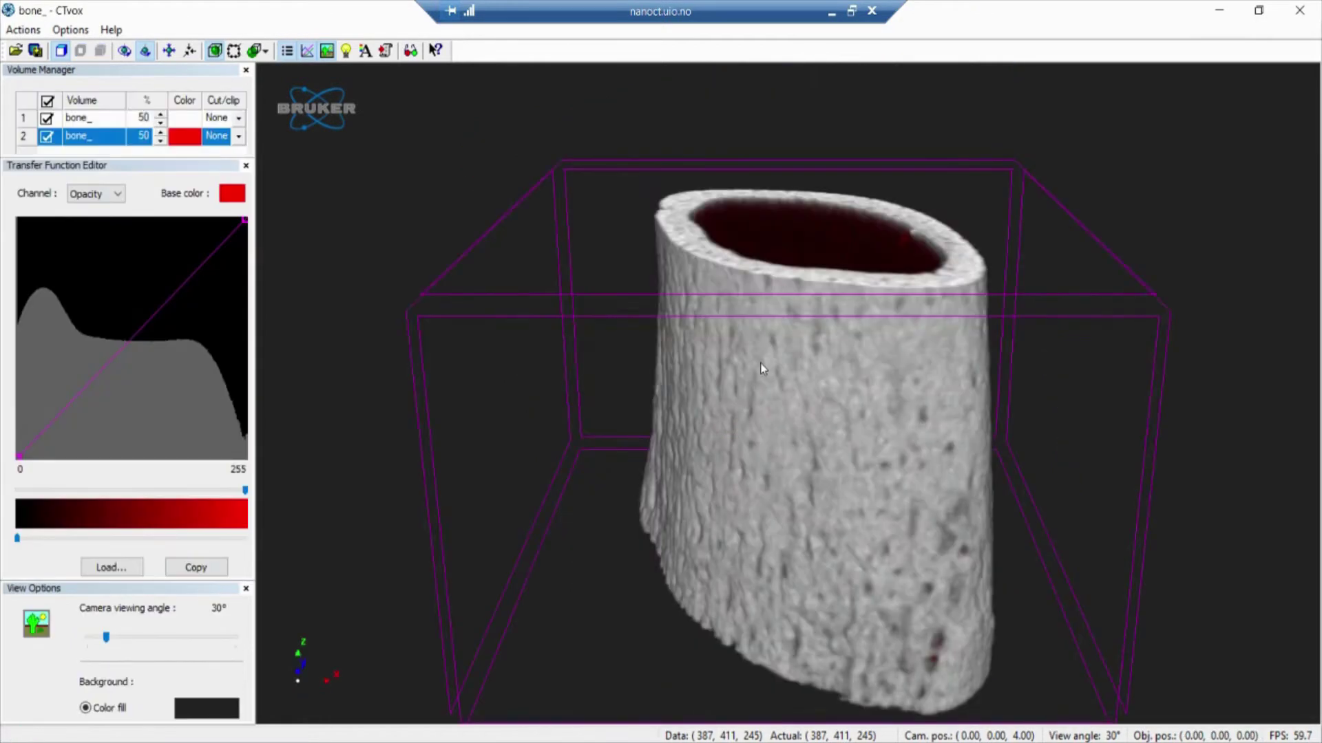
- Reshape the red trabecular volume's opacity curve to hide low grey values and inspect the trabecular network inside the cortical shell
left_click_drag(693, 257, 652, 416)
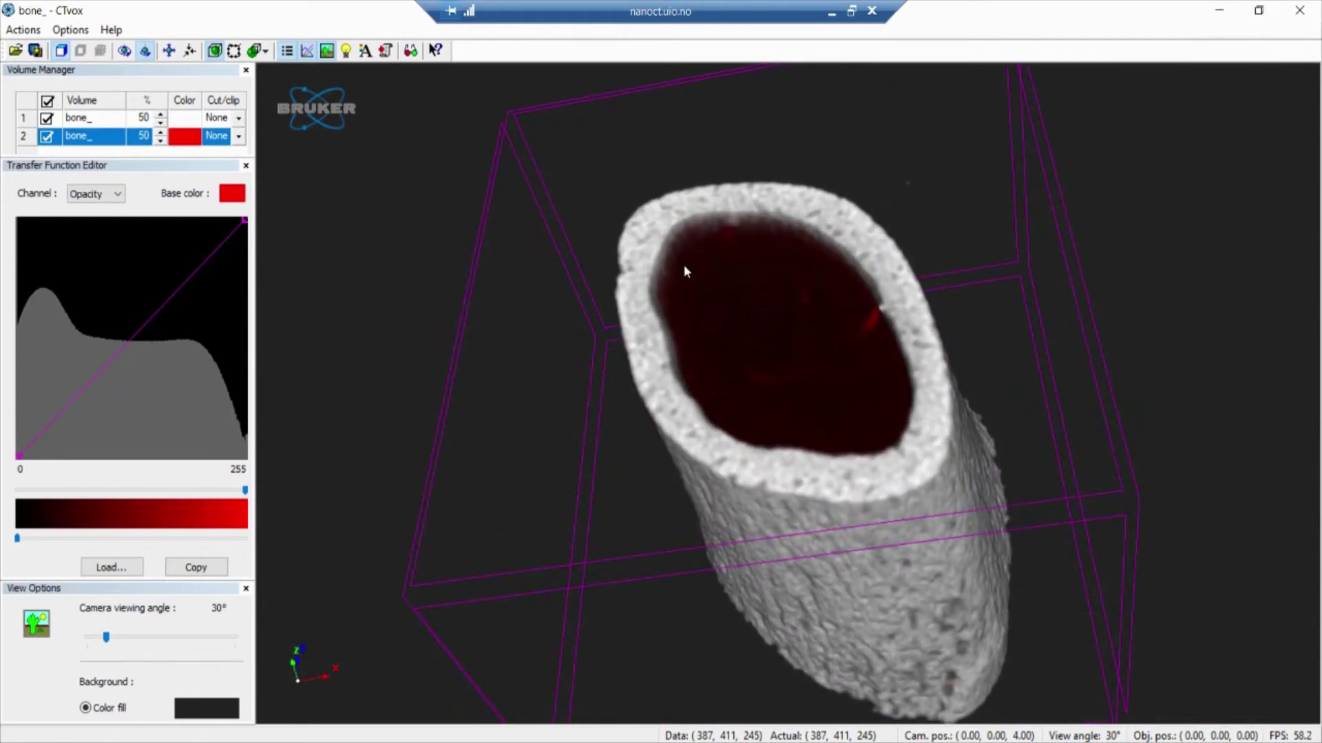
scroll(709, 449, "up", 5)
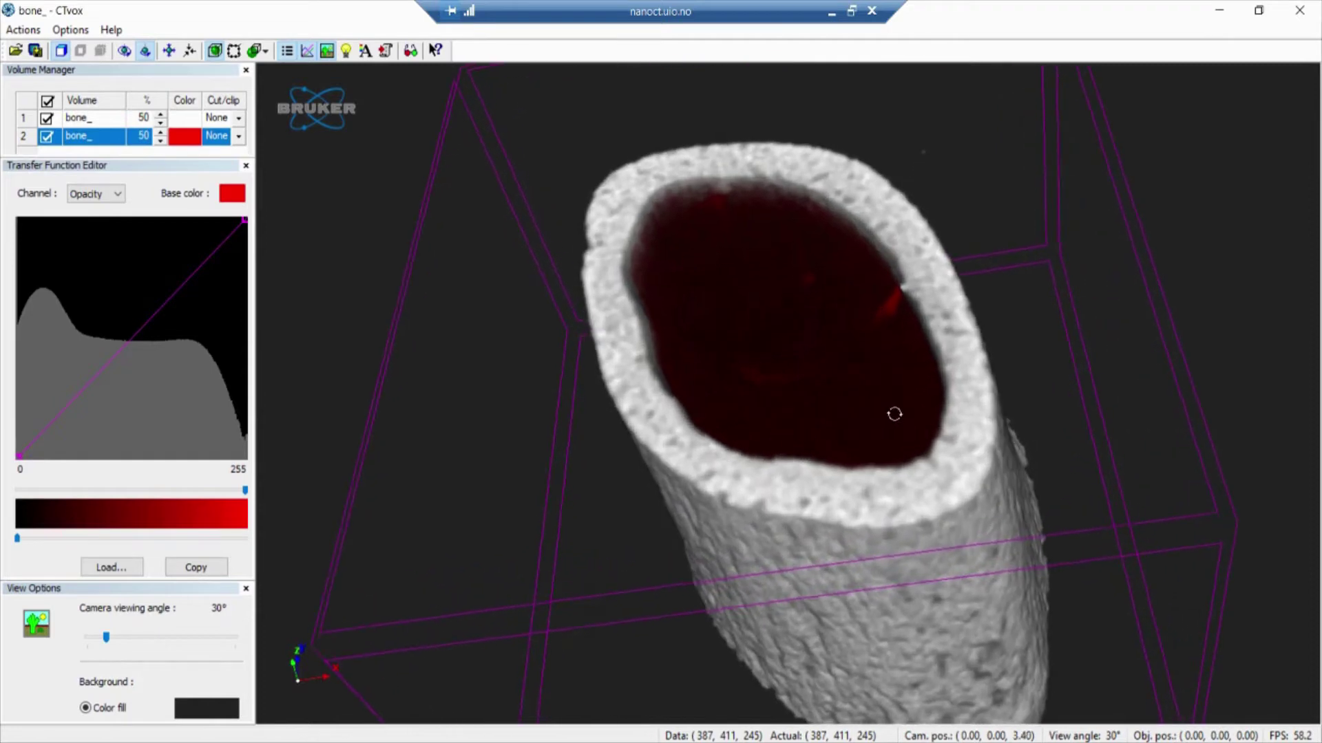
left_click_drag(894, 414, 921, 384)
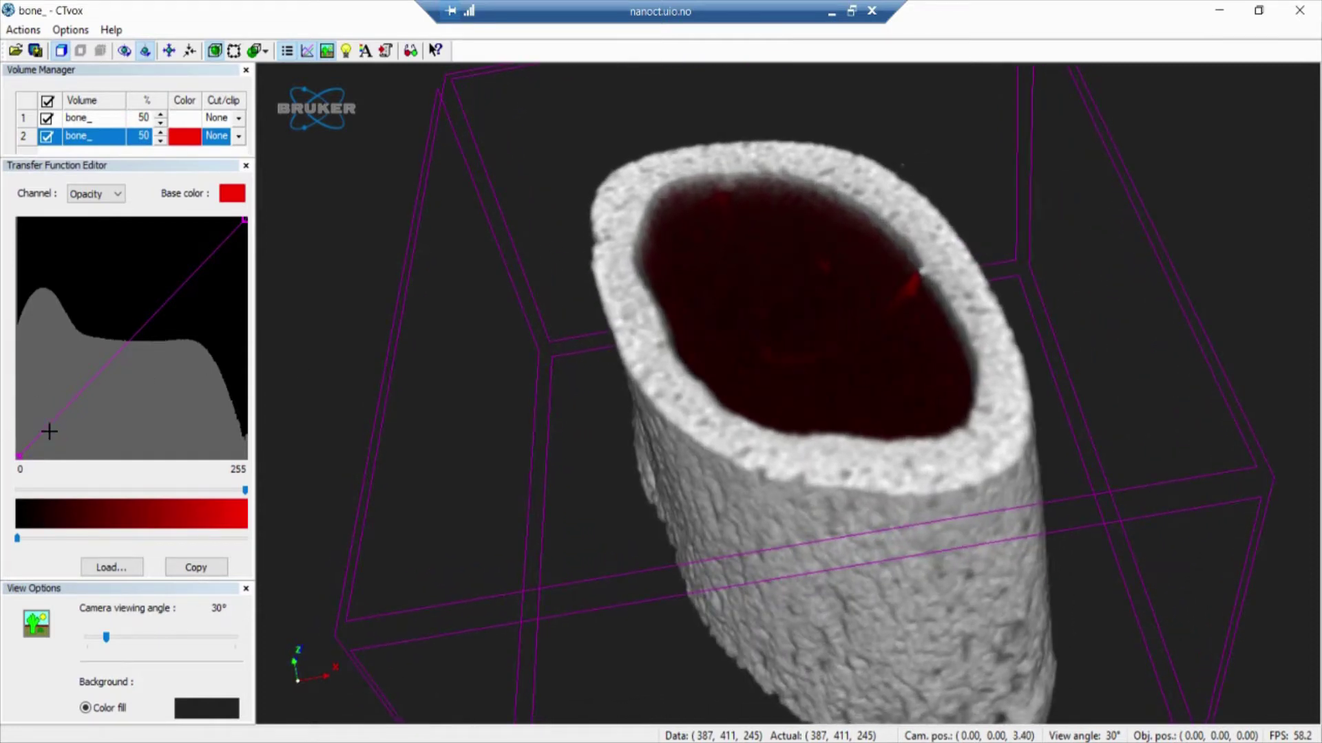
left_click_drag(49, 431, 75, 457)
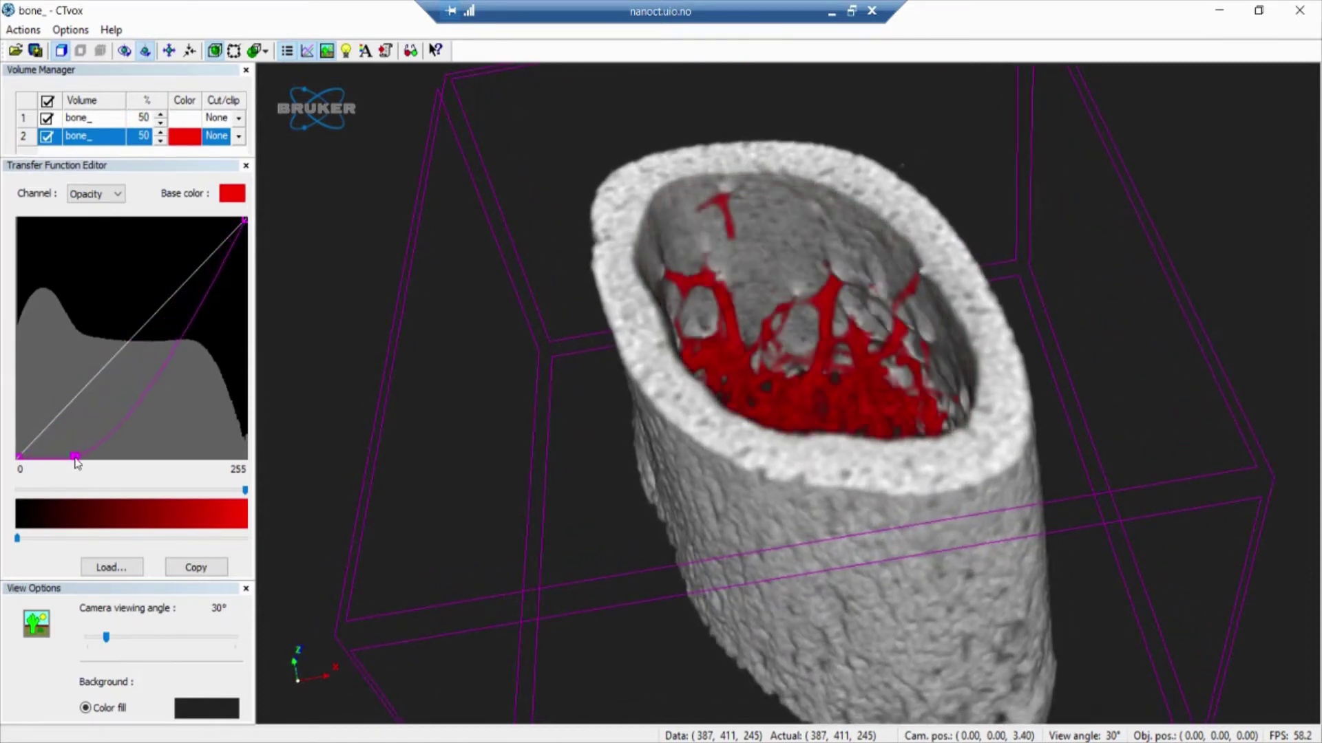
left_click_drag(111, 417, 112, 393)
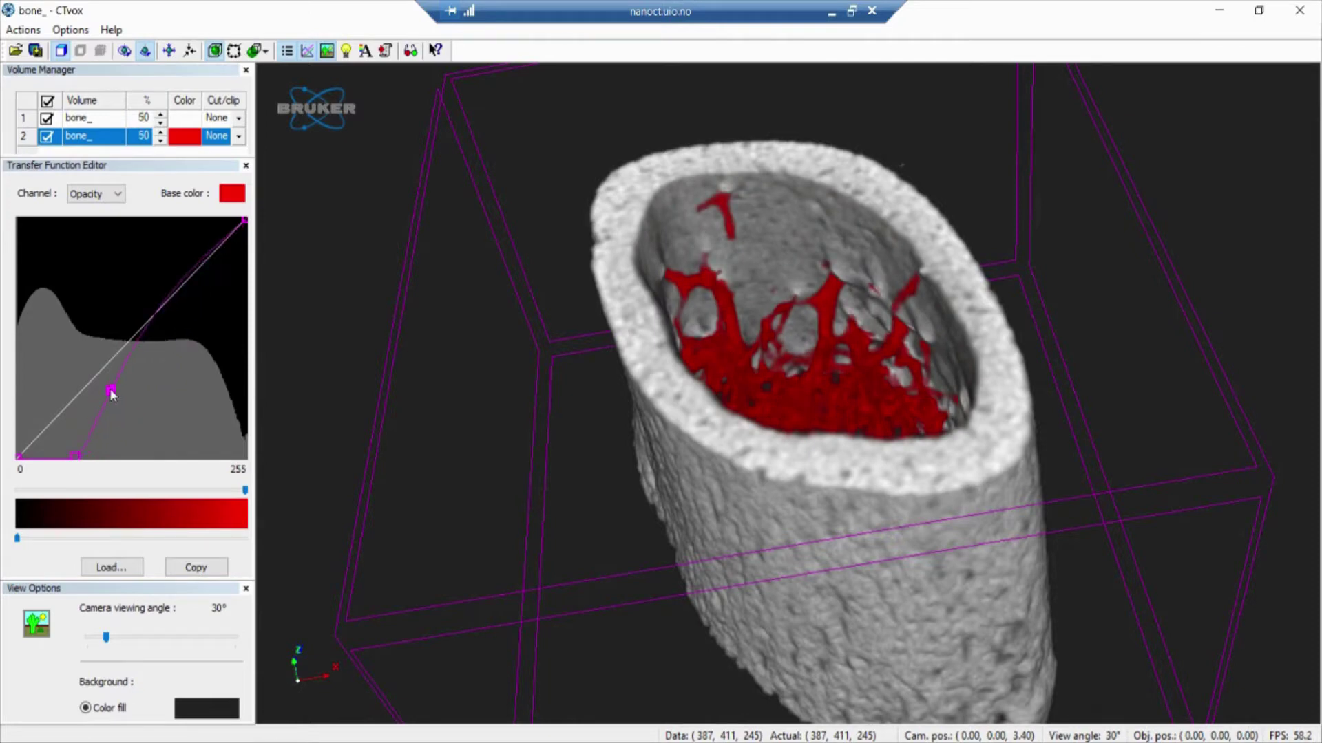
scroll(748, 418, "up", 5)
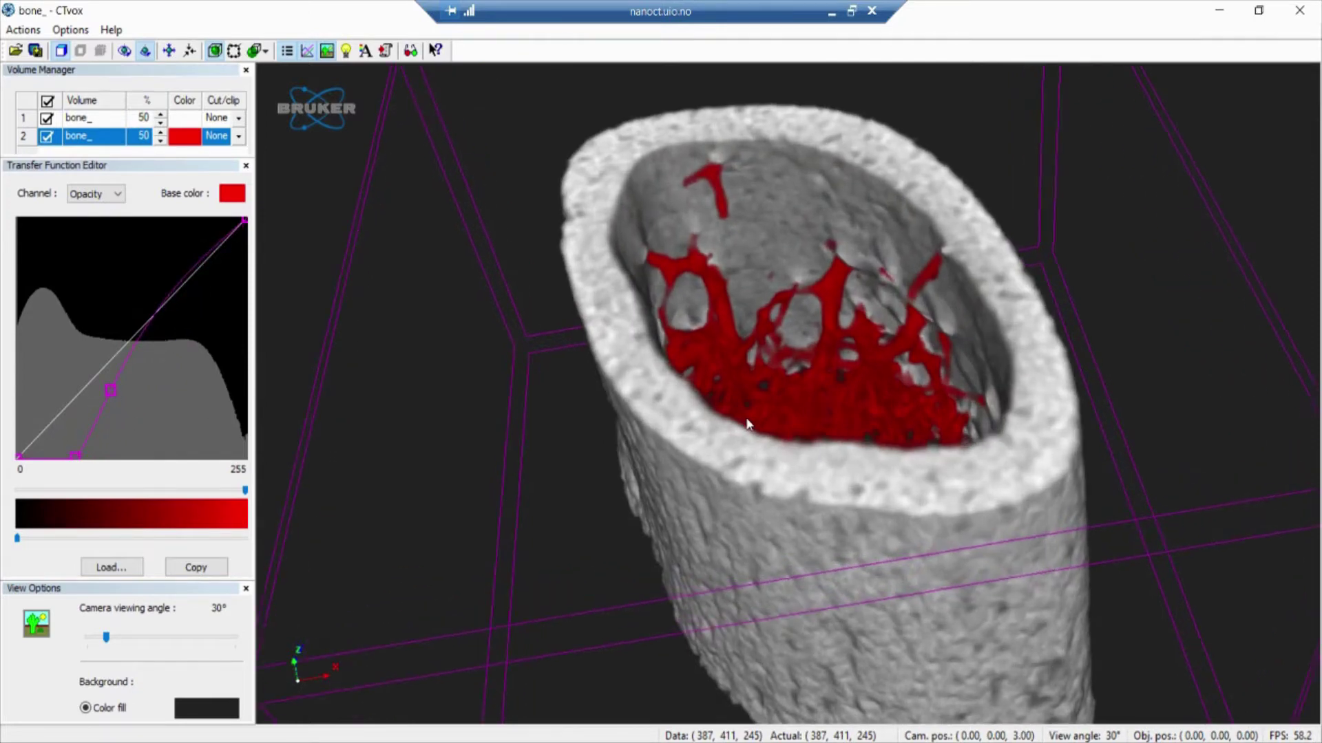
left_click_drag(817, 510, 623, 300)
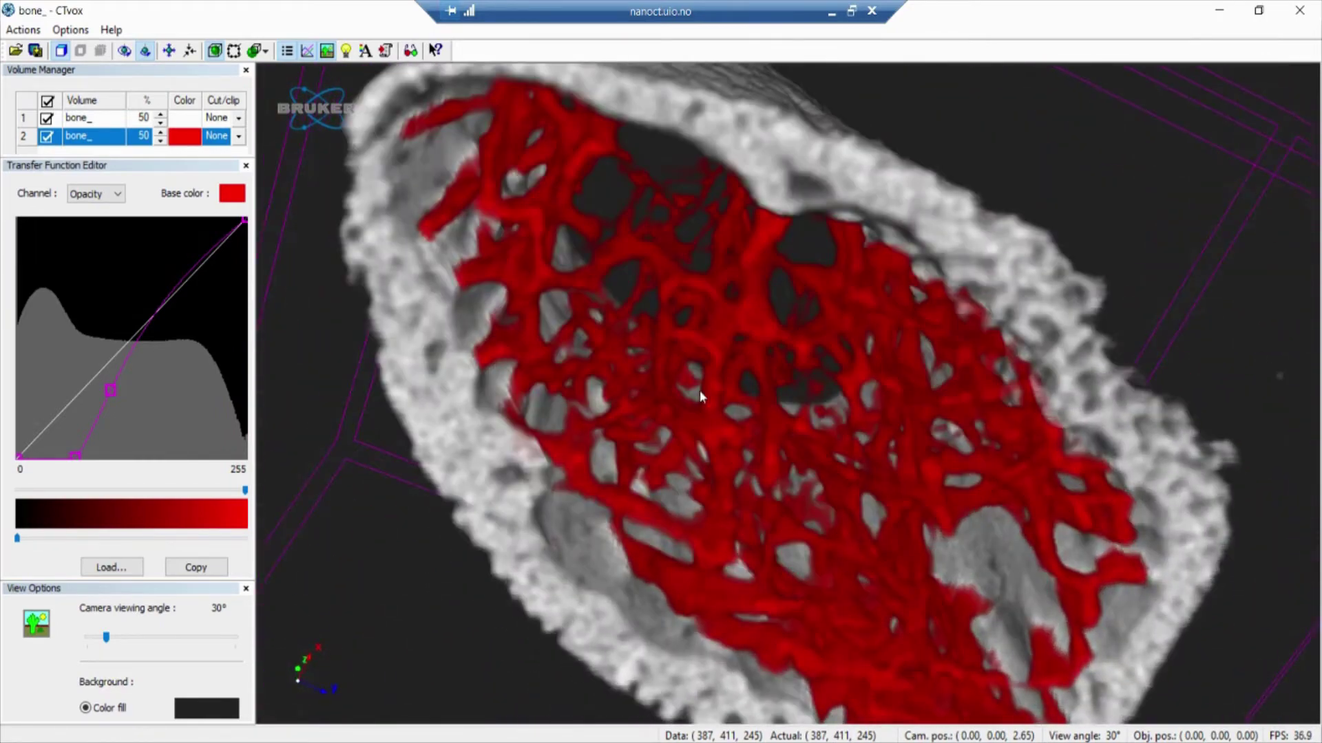
scroll(700, 391, "down", 4)
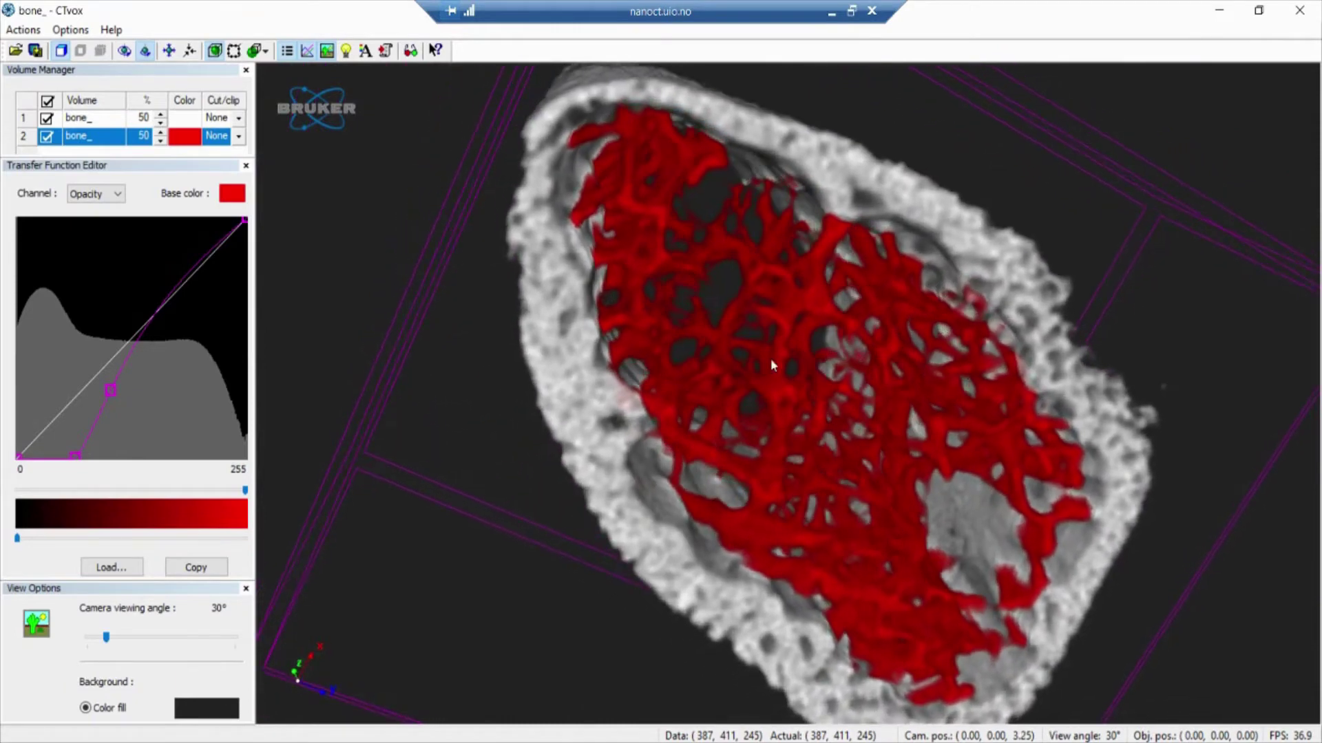
- Change the trabecular volume's color to blue (RGB 0, 0, 255) and view the combined bone from other angles
left_click(183, 125)
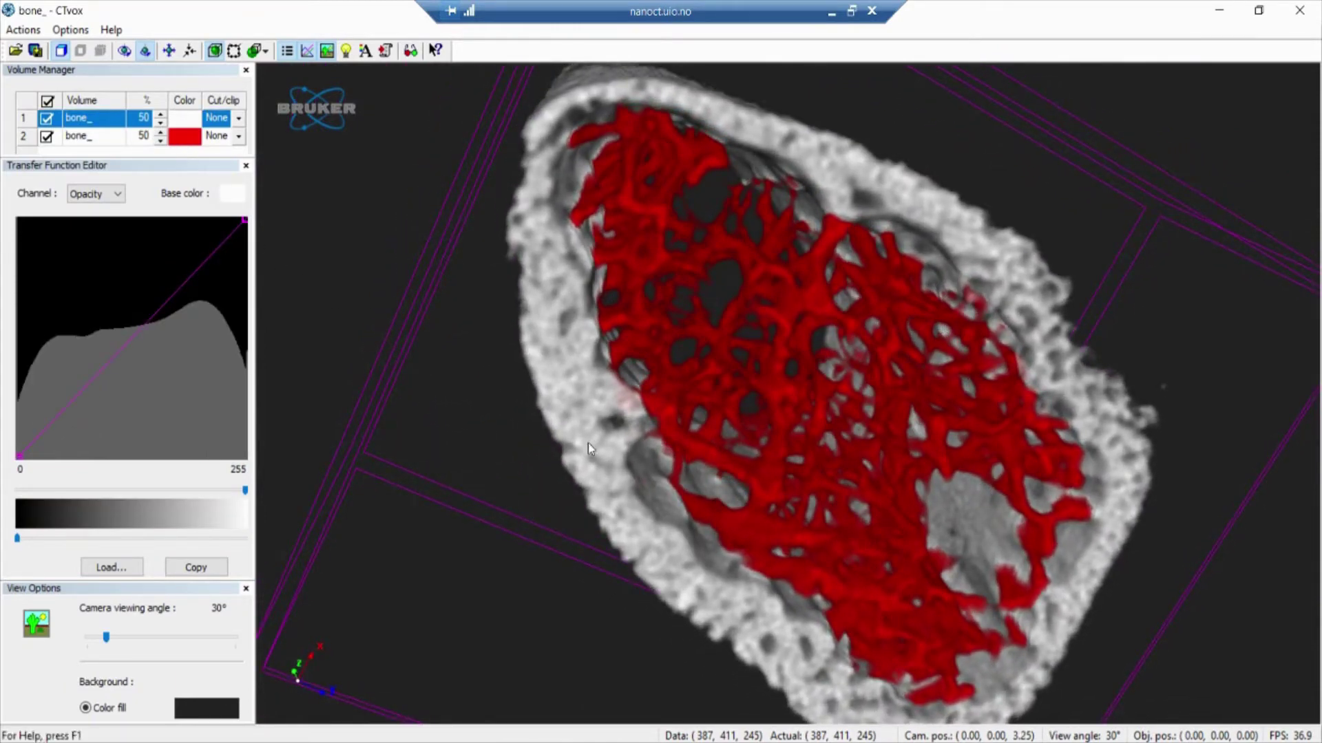
left_click(186, 138)
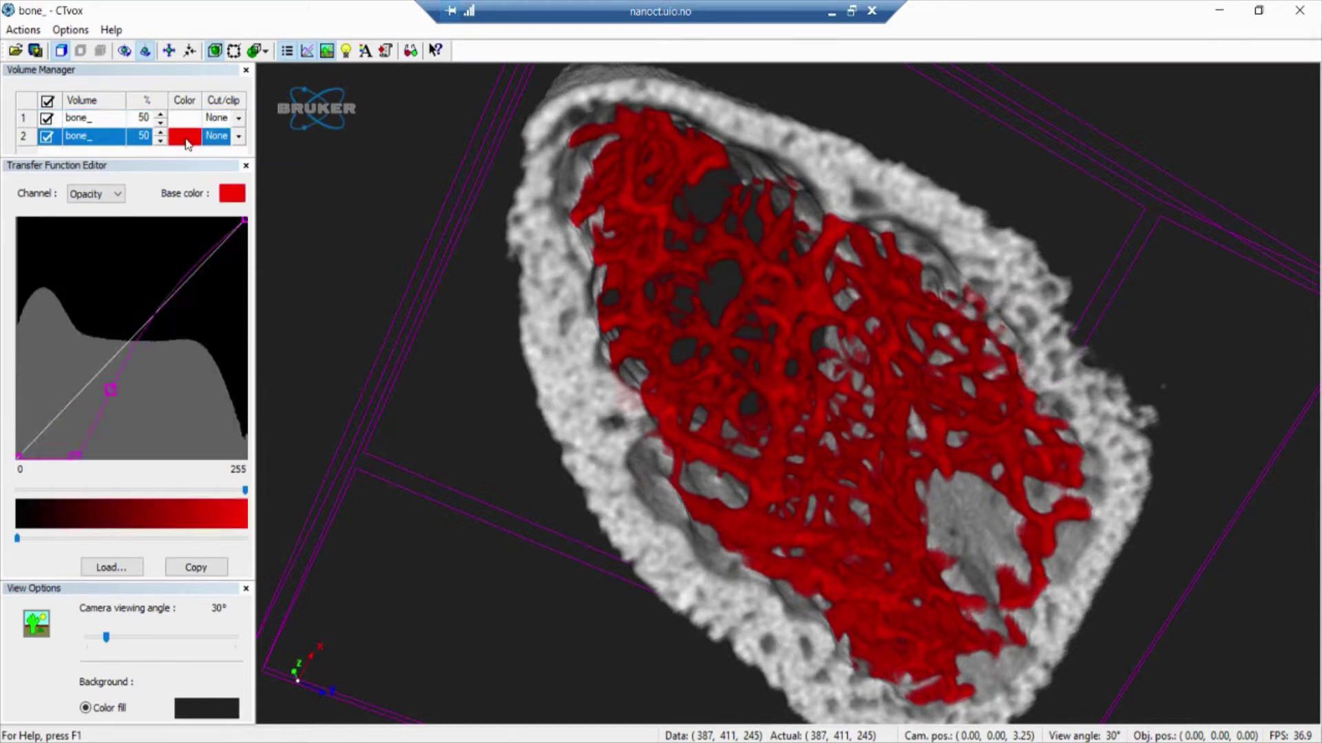
left_click(186, 137)
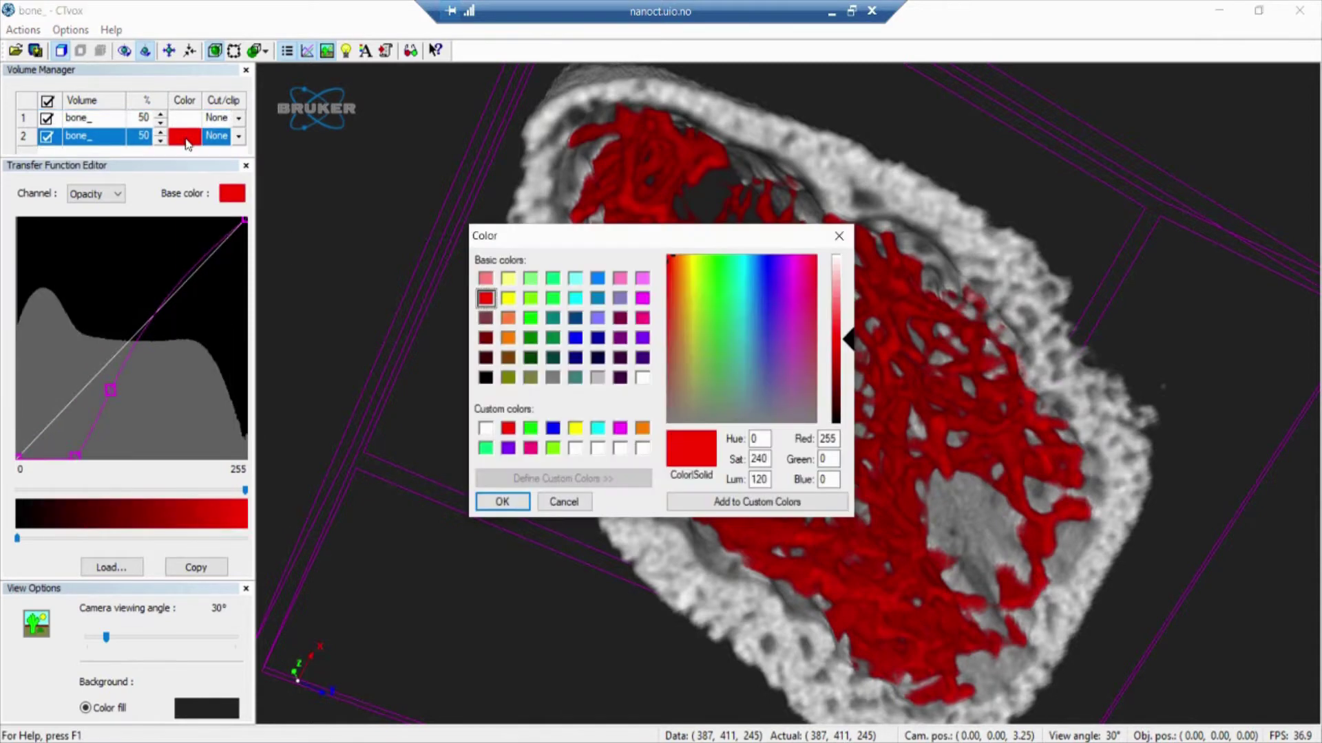
left_click(554, 302)
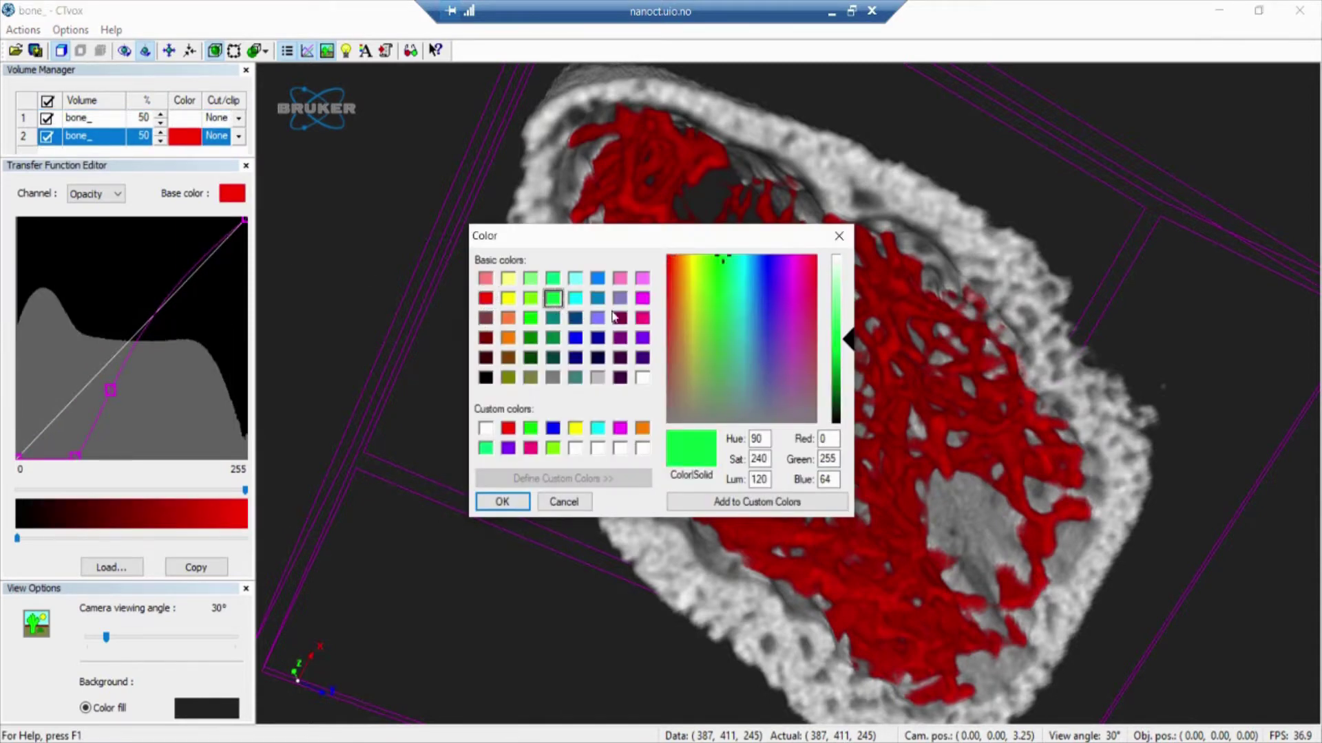
left_click(576, 338)
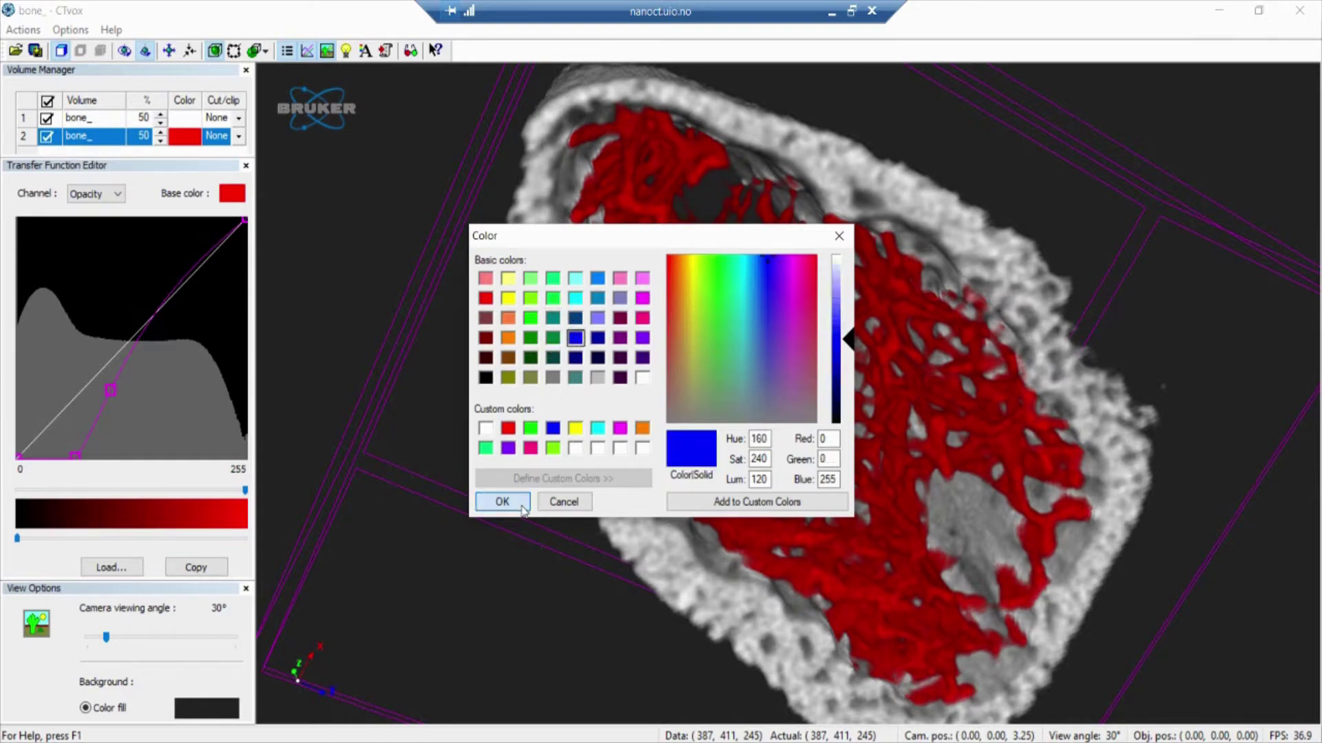
left_click(513, 502)
left_click_drag(758, 382, 402, 321)
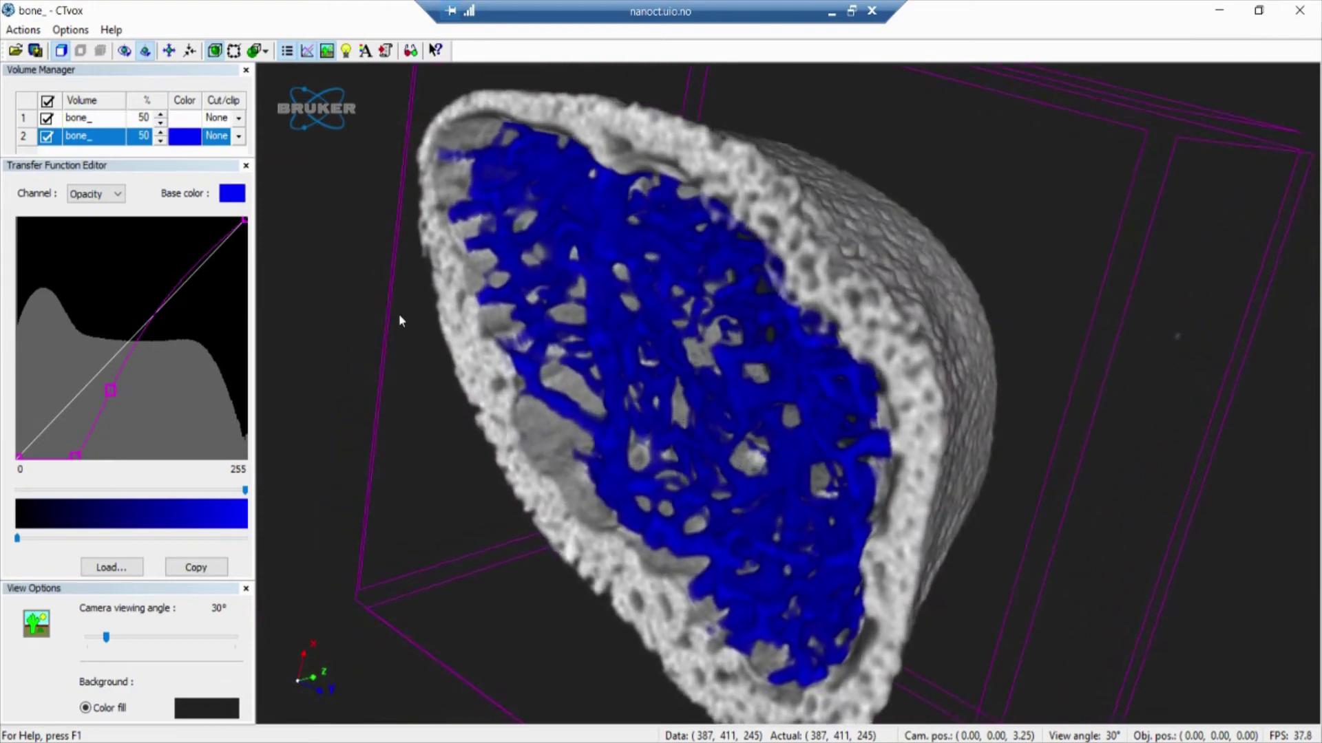
left_click_drag(687, 255, 808, 426)
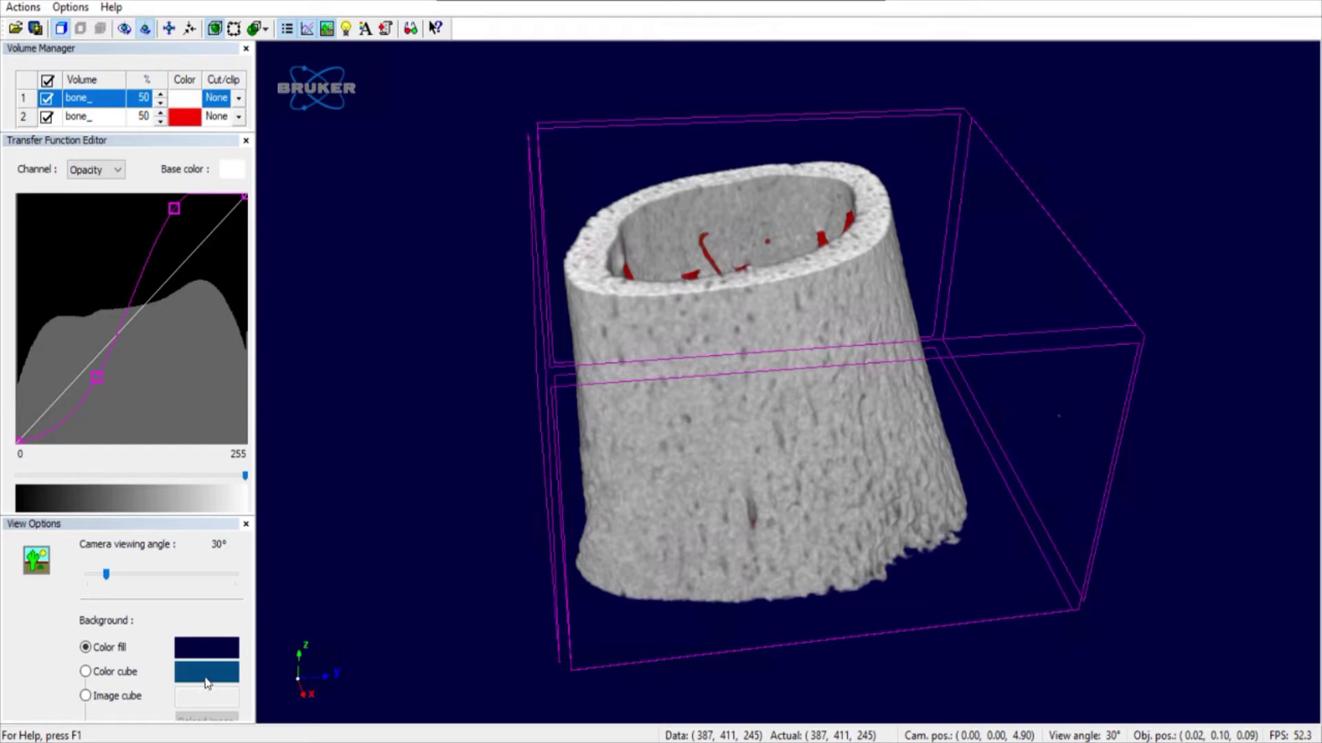
- Confirm dark blue (RGB 0, 0, 62) as the background fill color and inspect the combined bone's outer wall from several sides
left_click(221, 651)
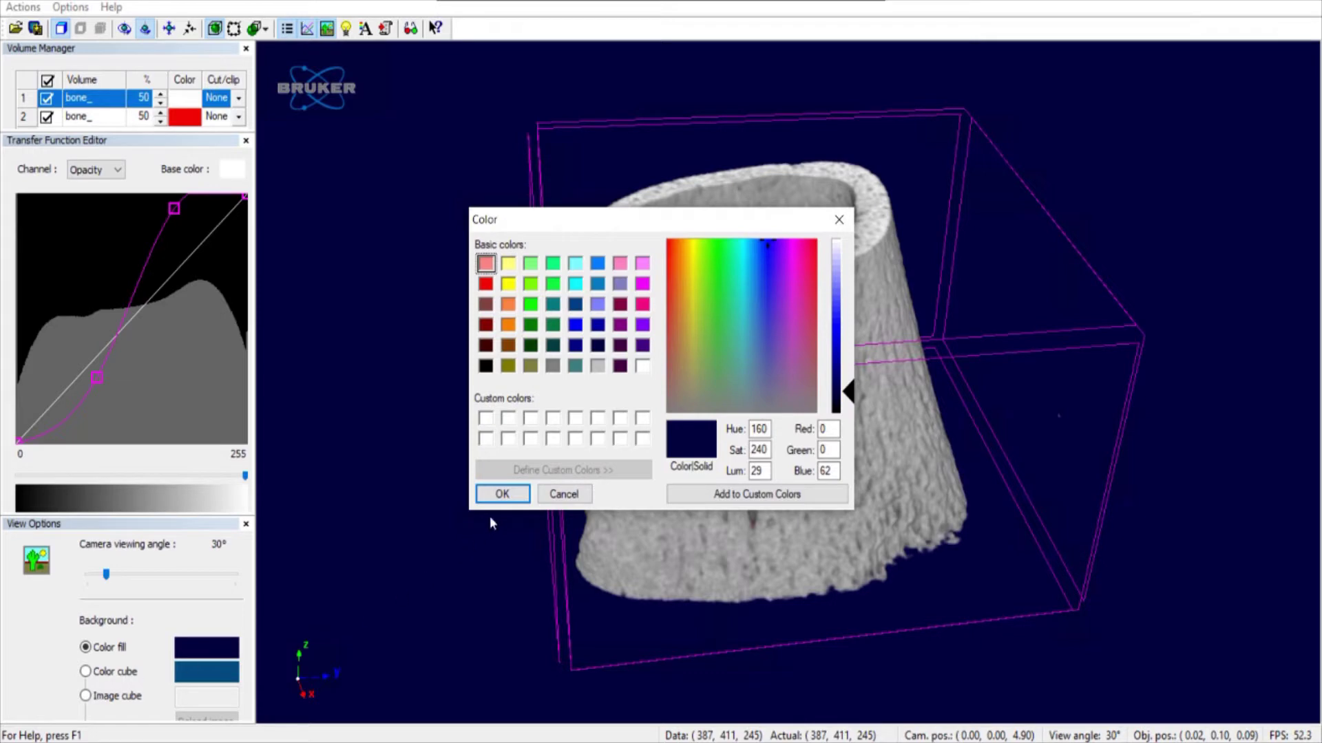
left_click(505, 496)
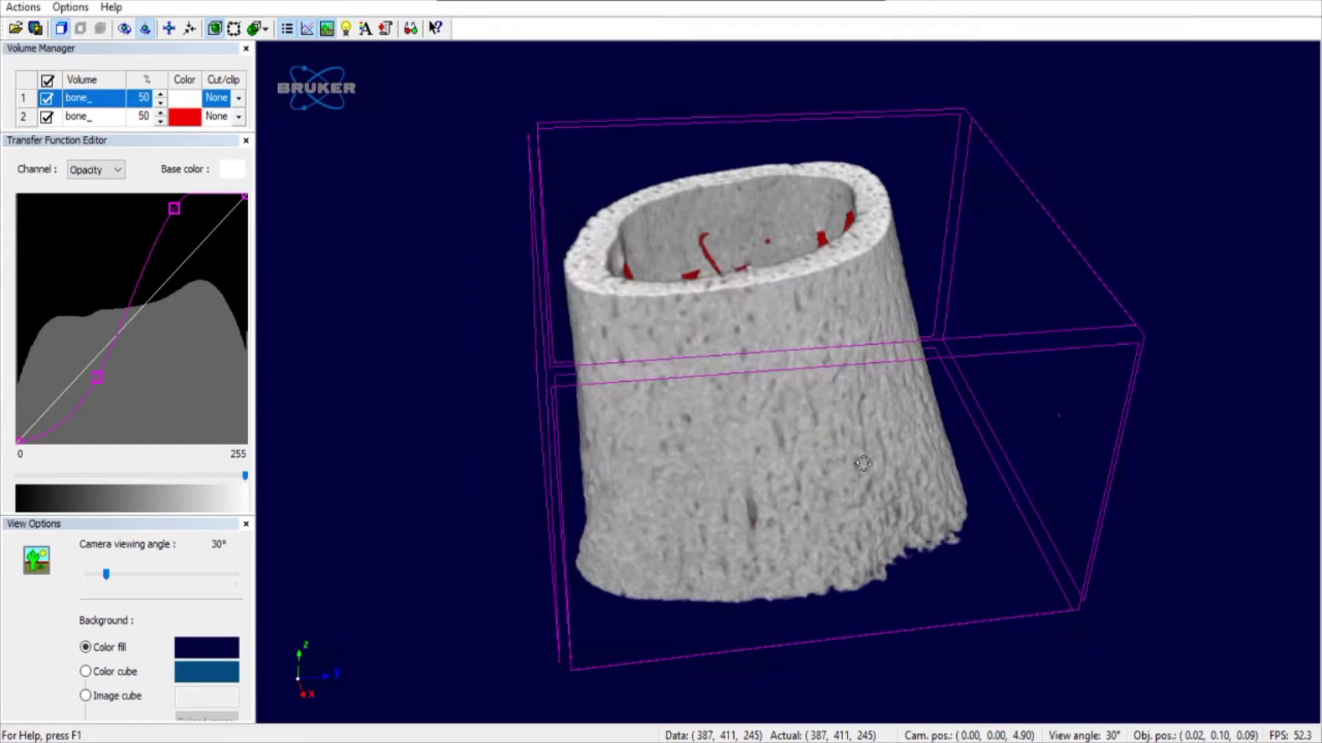
left_click_drag(854, 470, 799, 428)
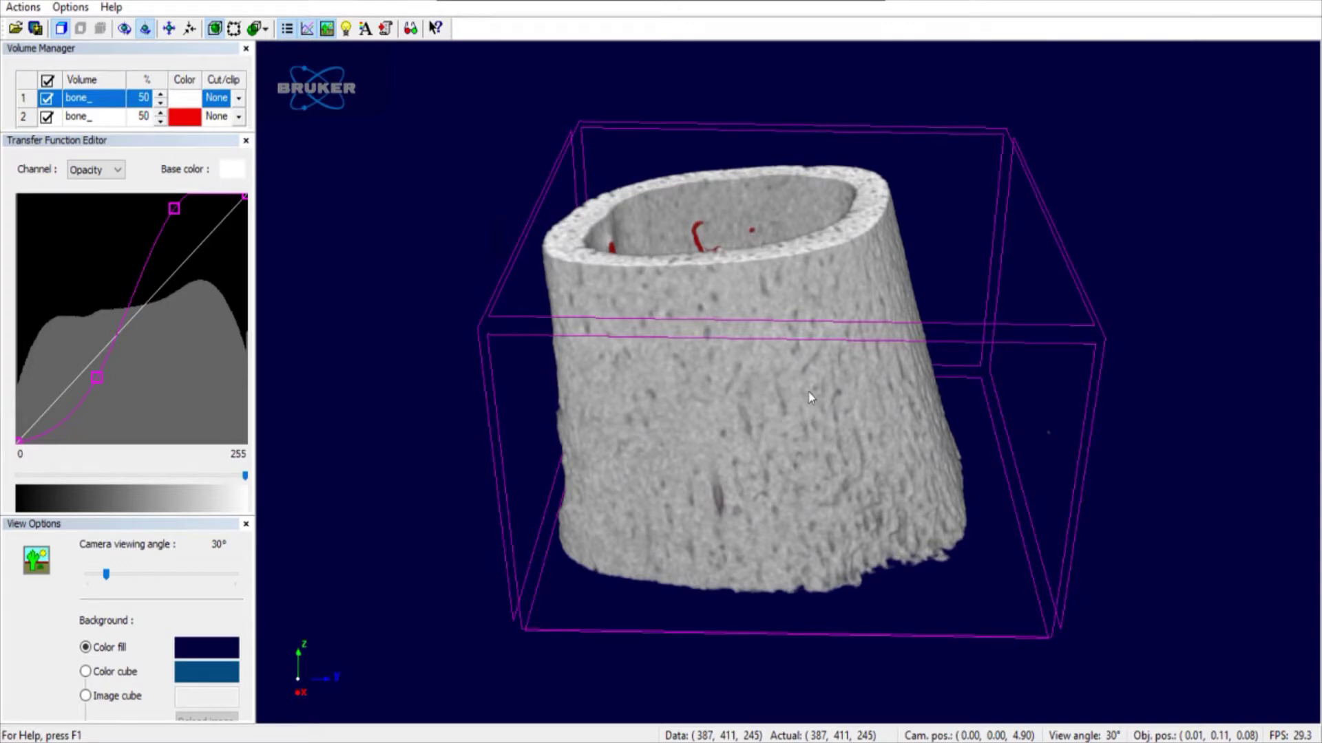
scroll(738, 404, "up", 4)
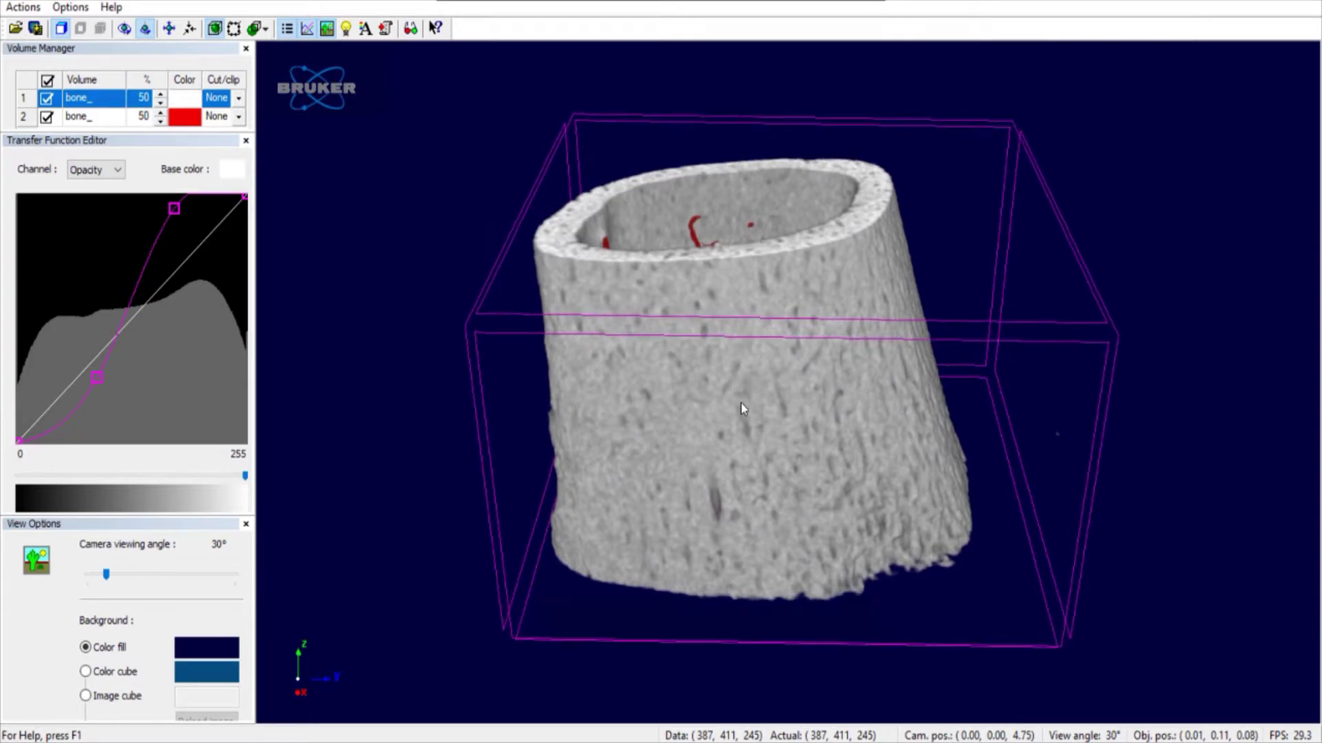
left_click_drag(777, 403, 763, 437)
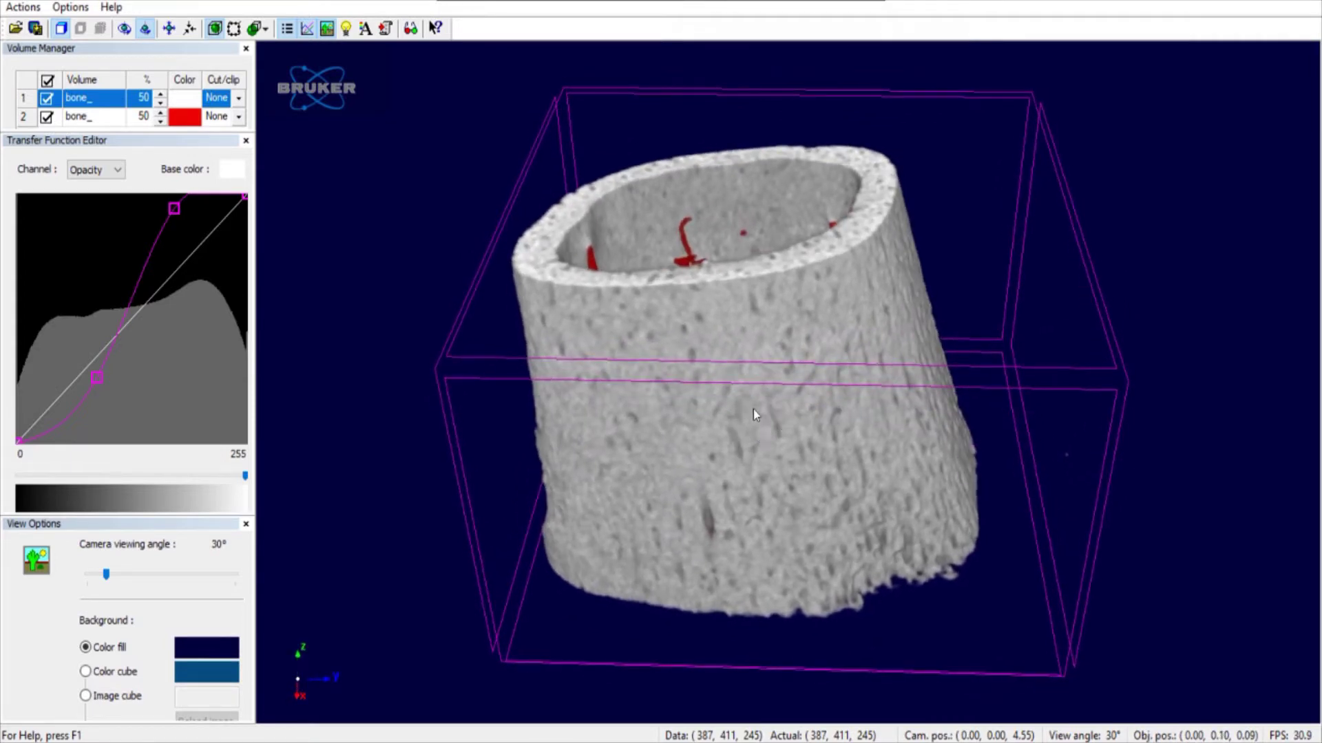
mouse_move(705, 454)
right_mouse_down()
mouse_move(782, 455)
mouse_move(695, 462)
mouse_move(740, 452)
mouse_move(711, 458)
right_mouse_up()
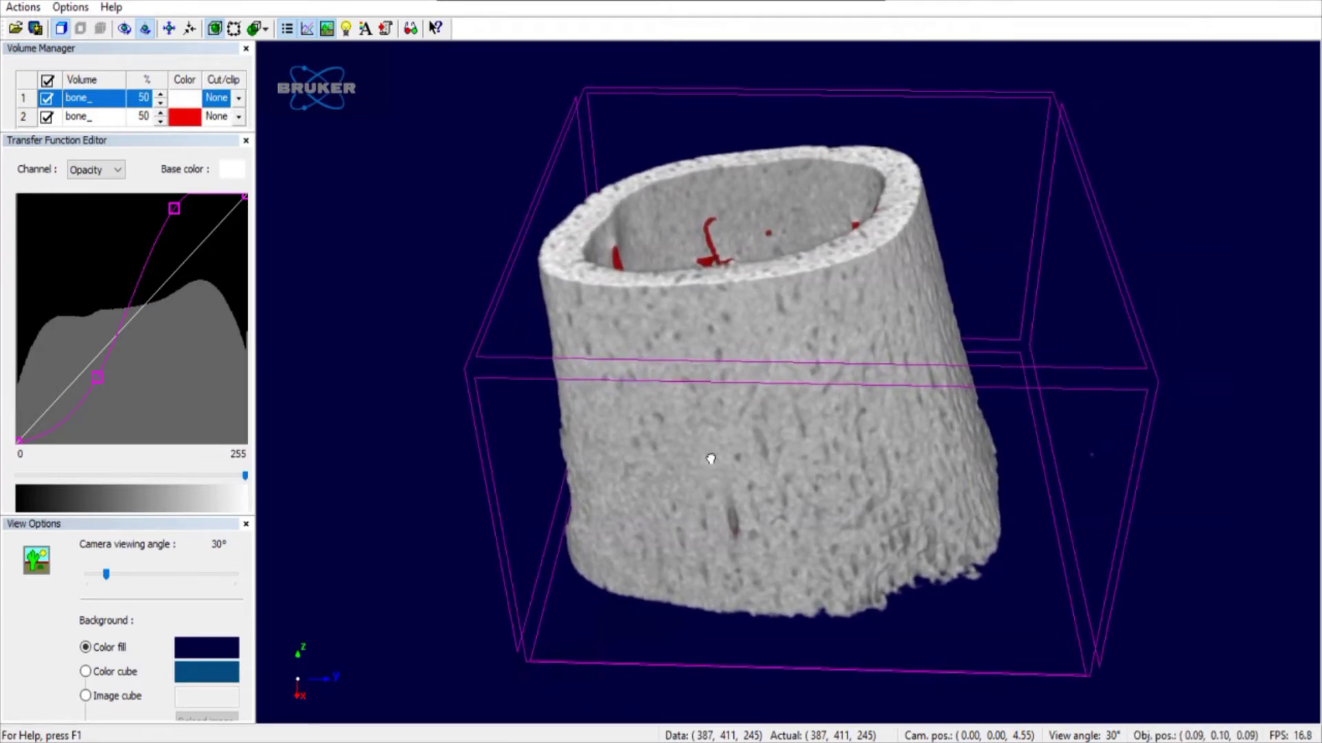
left_click_drag(881, 421, 782, 411)
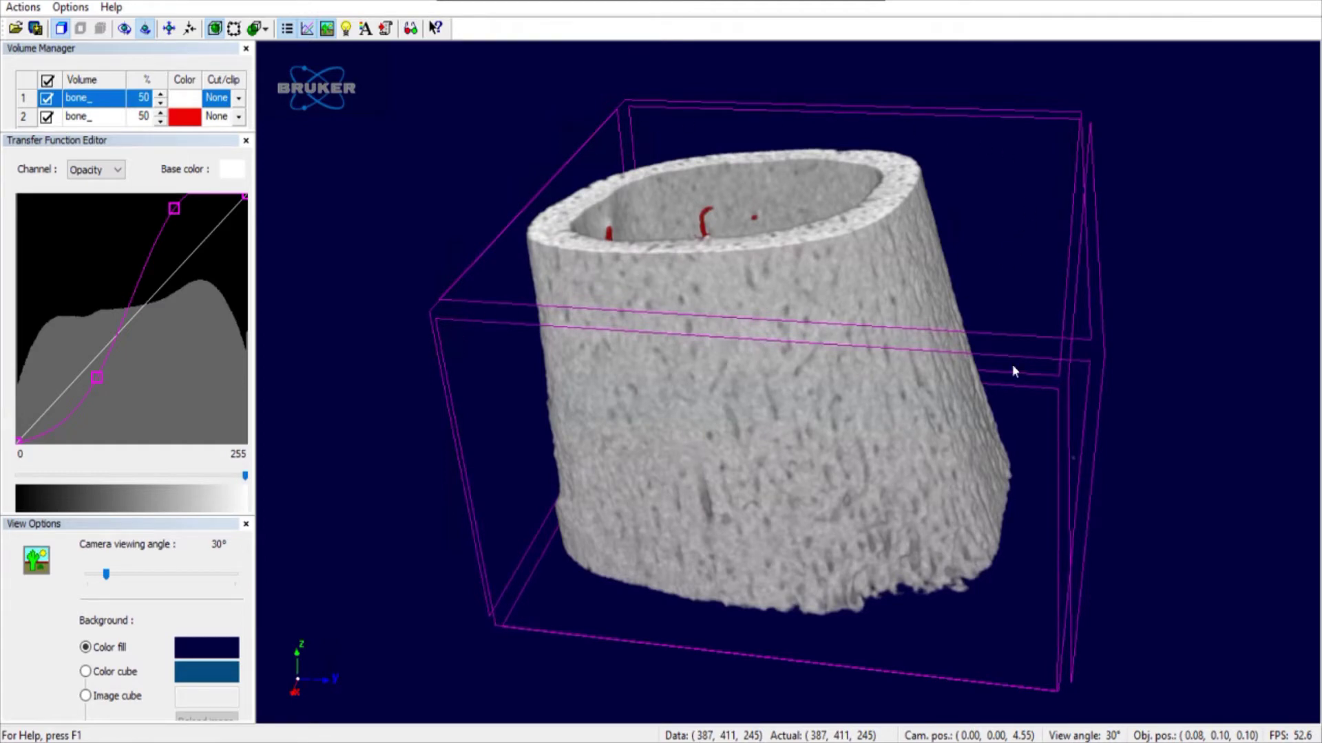
left_click_drag(967, 554, 800, 469)
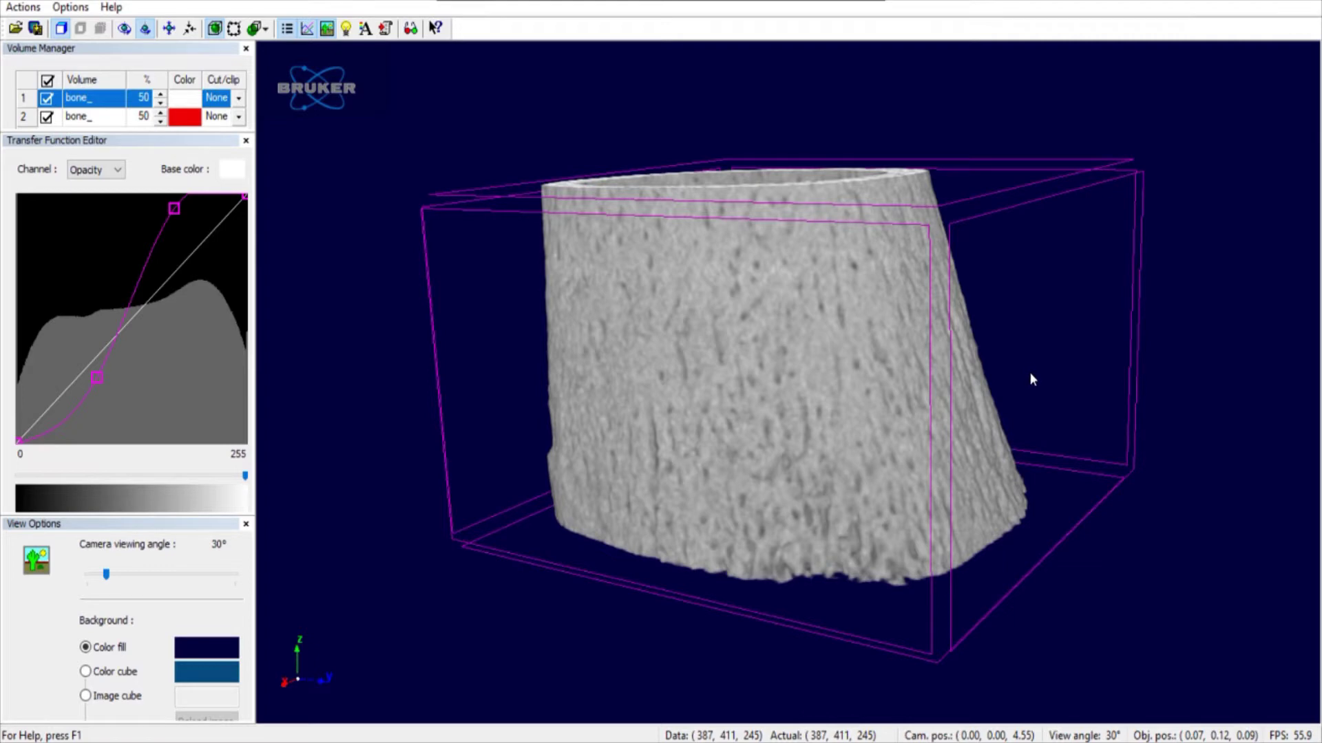
- Cut the bone open by moving a bounding box face inward, inspect the trabecular interior, and restore the full volume
left_click_drag(1040, 392, 541, 415)
left_click(682, 392)
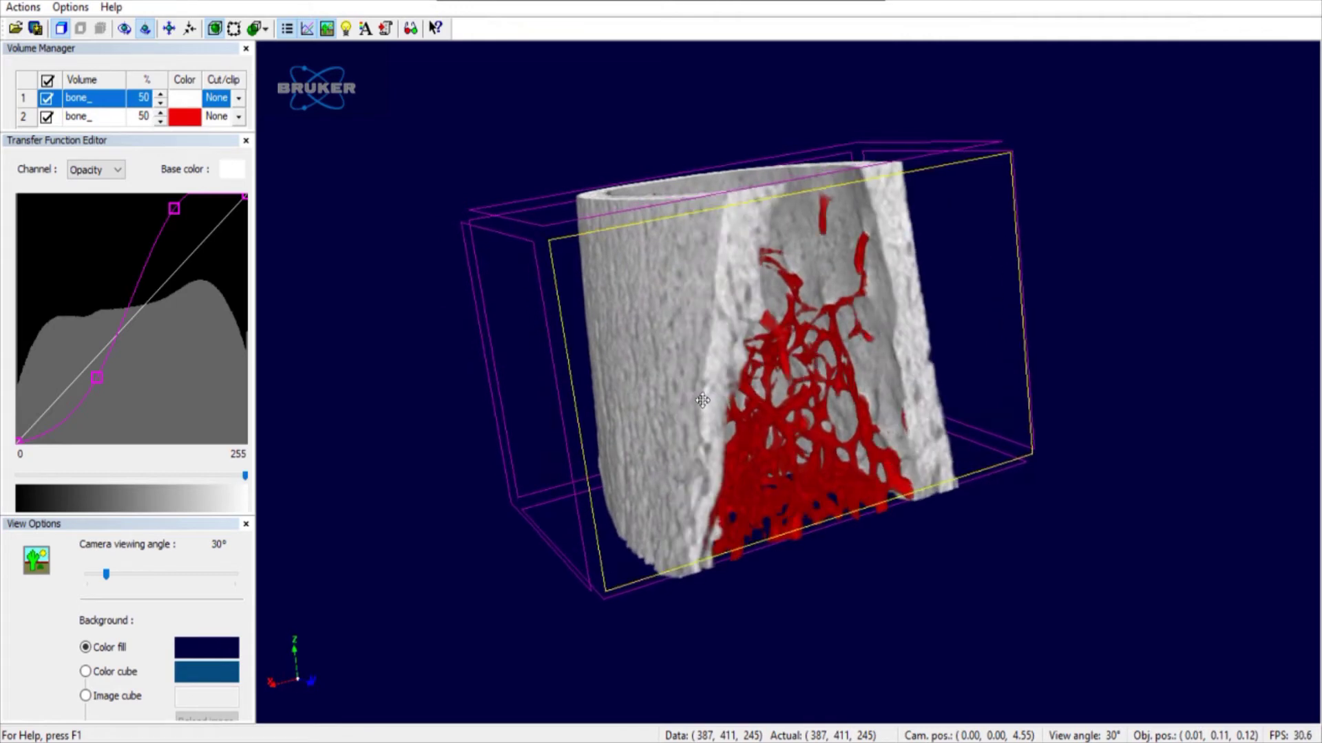
left_click_drag(683, 391, 694, 397)
left_click_drag(842, 370, 819, 440)
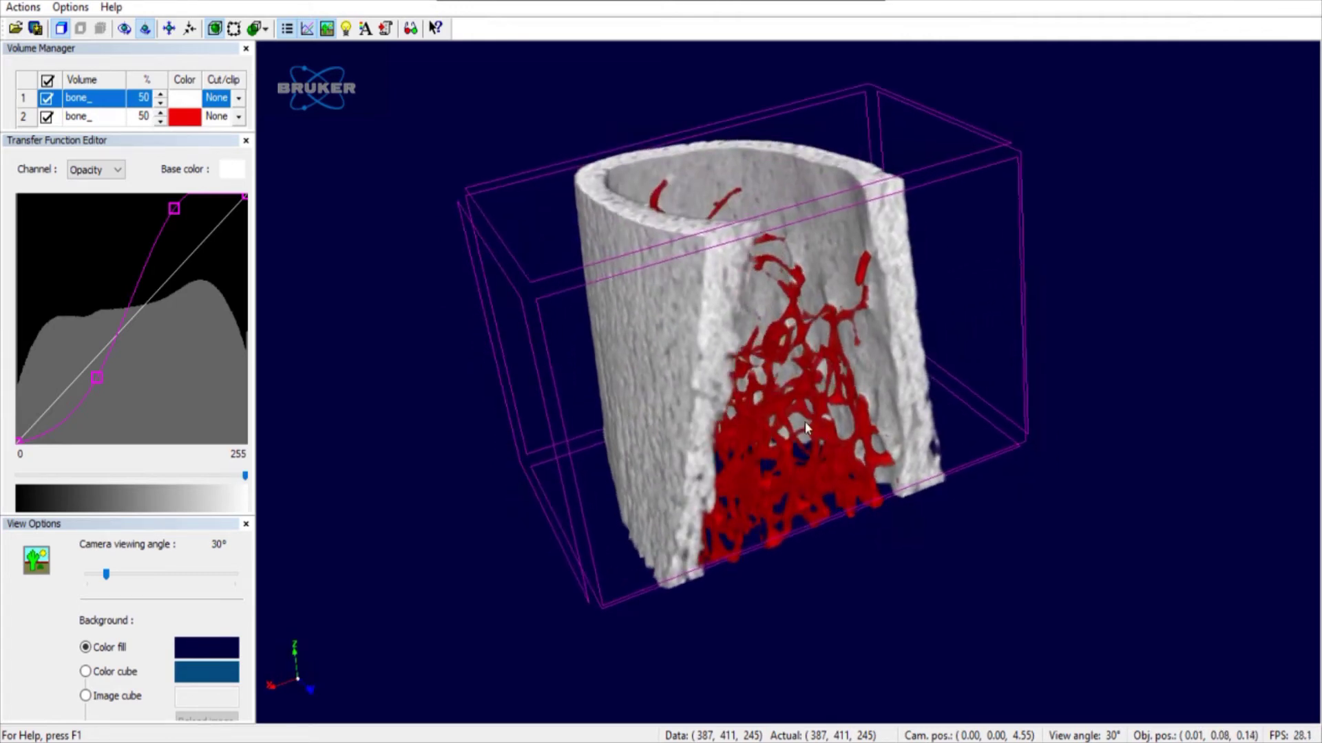
left_click_drag(757, 401, 836, 485)
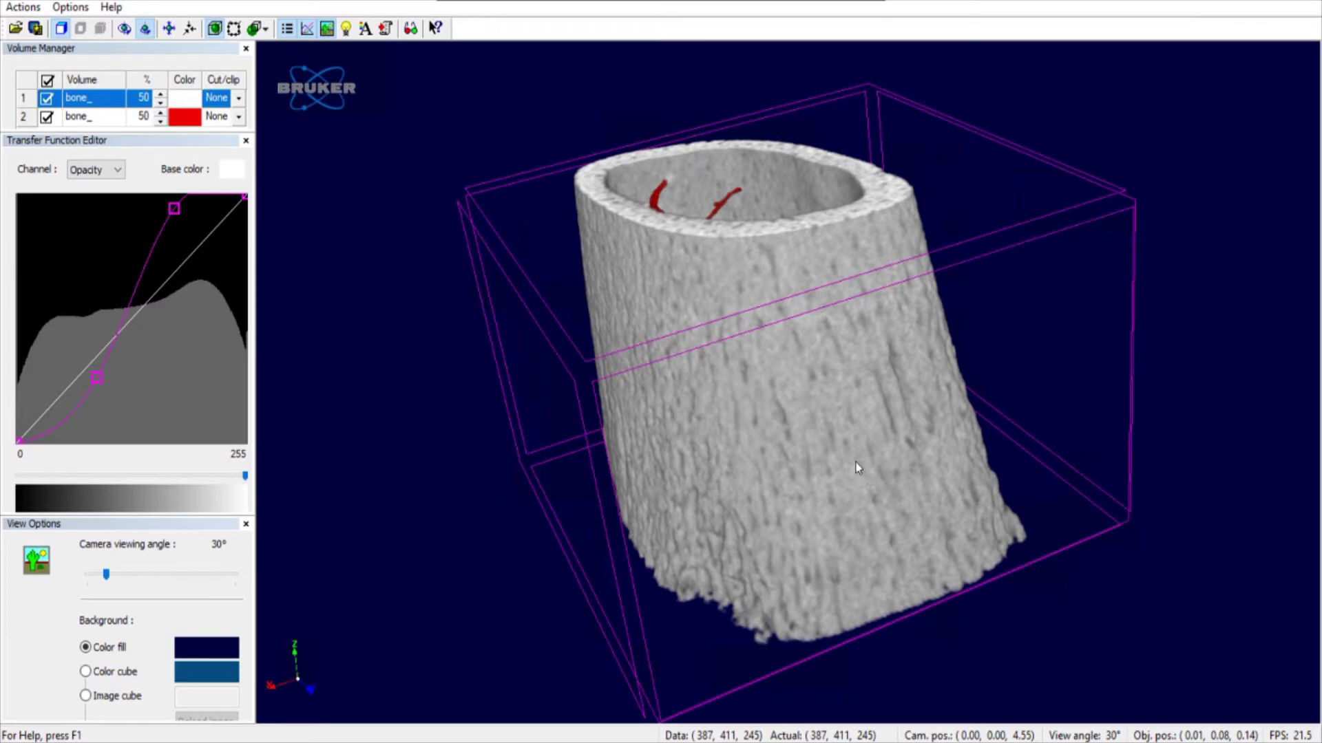
- Examine the combined bone's cortical surface and open end from different angles and distances
left_click_drag(858, 468, 869, 432)
left_click_drag(769, 372, 923, 375)
left_click_drag(711, 381, 667, 441)
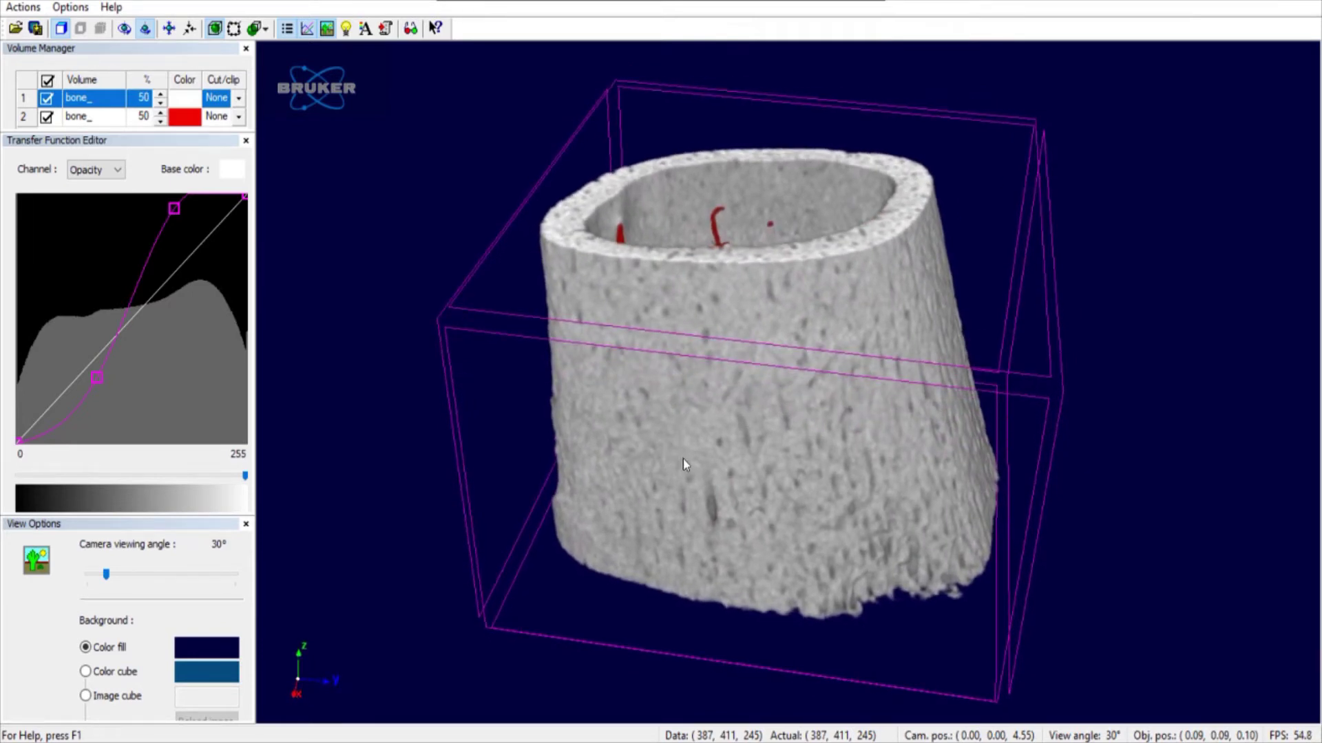
left_click_drag(692, 473, 735, 153)
left_click_drag(700, 468, 666, 510)
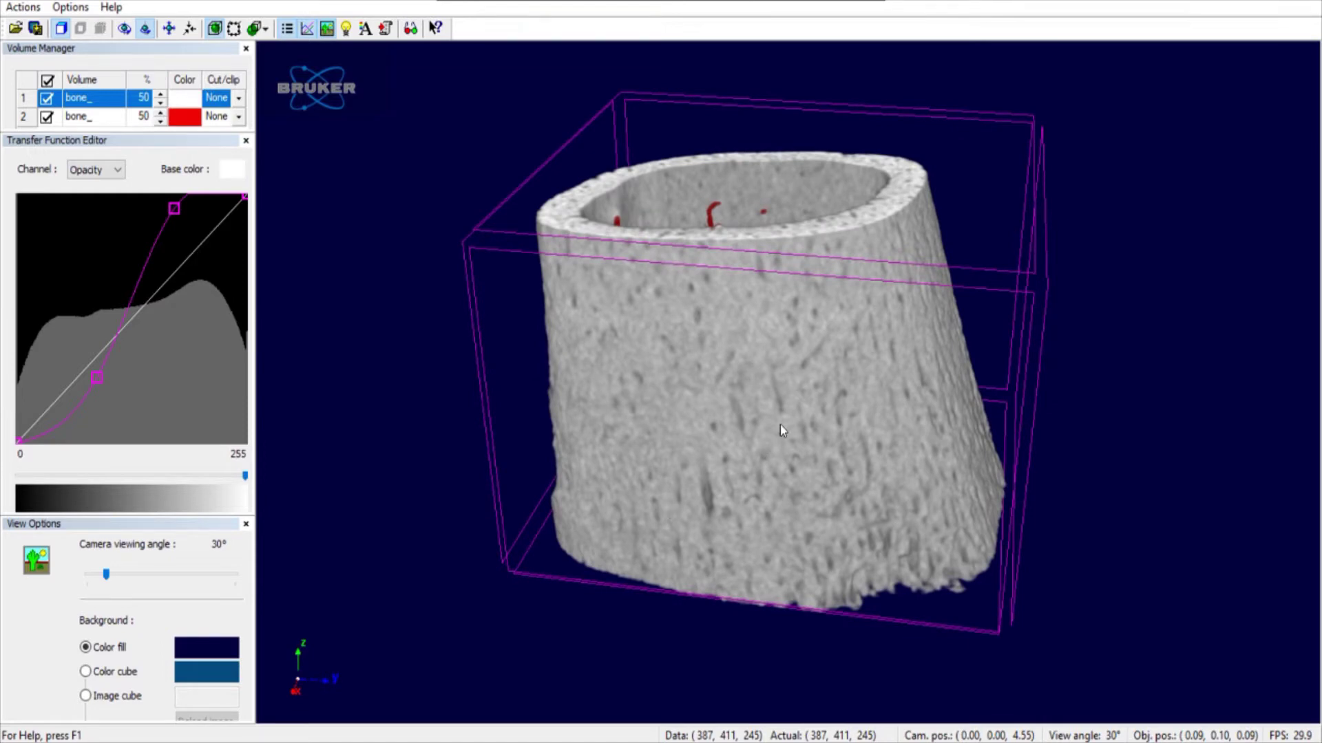
scroll(779, 424, "up", 5)
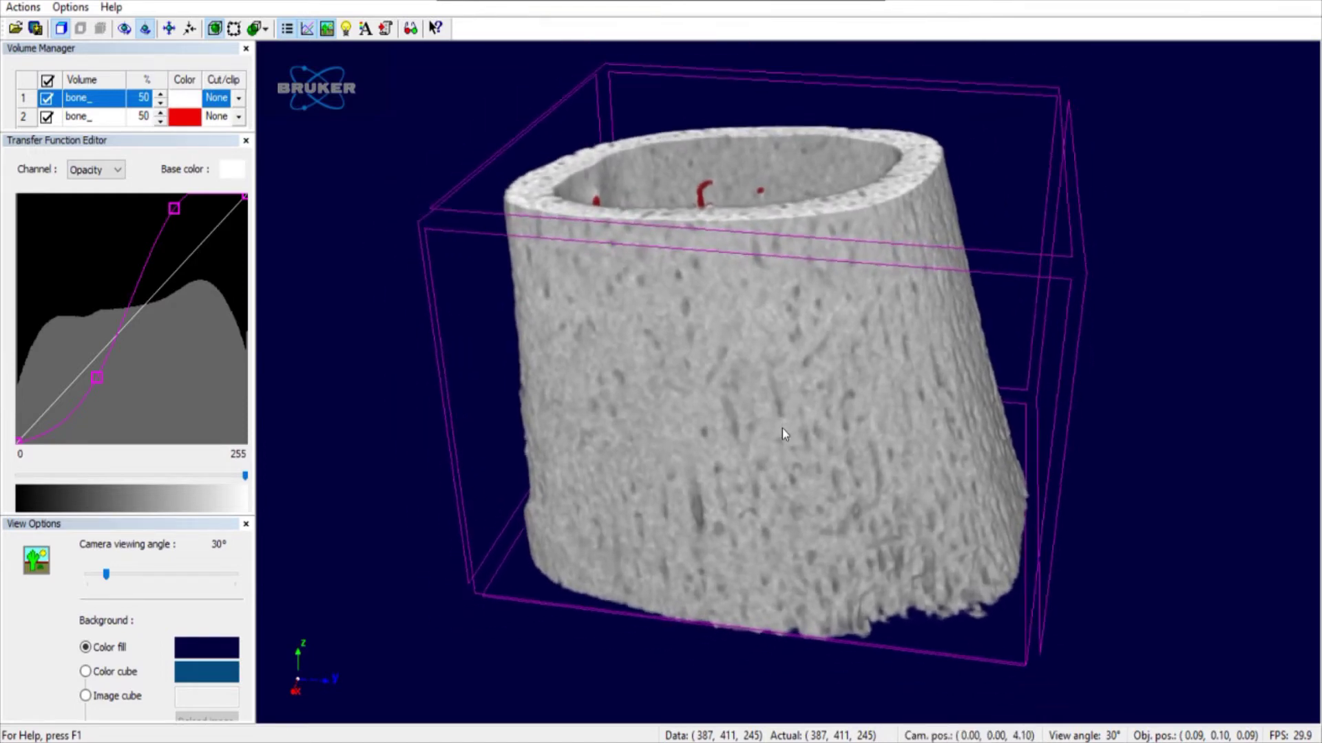
scroll(782, 430, "down", 5)
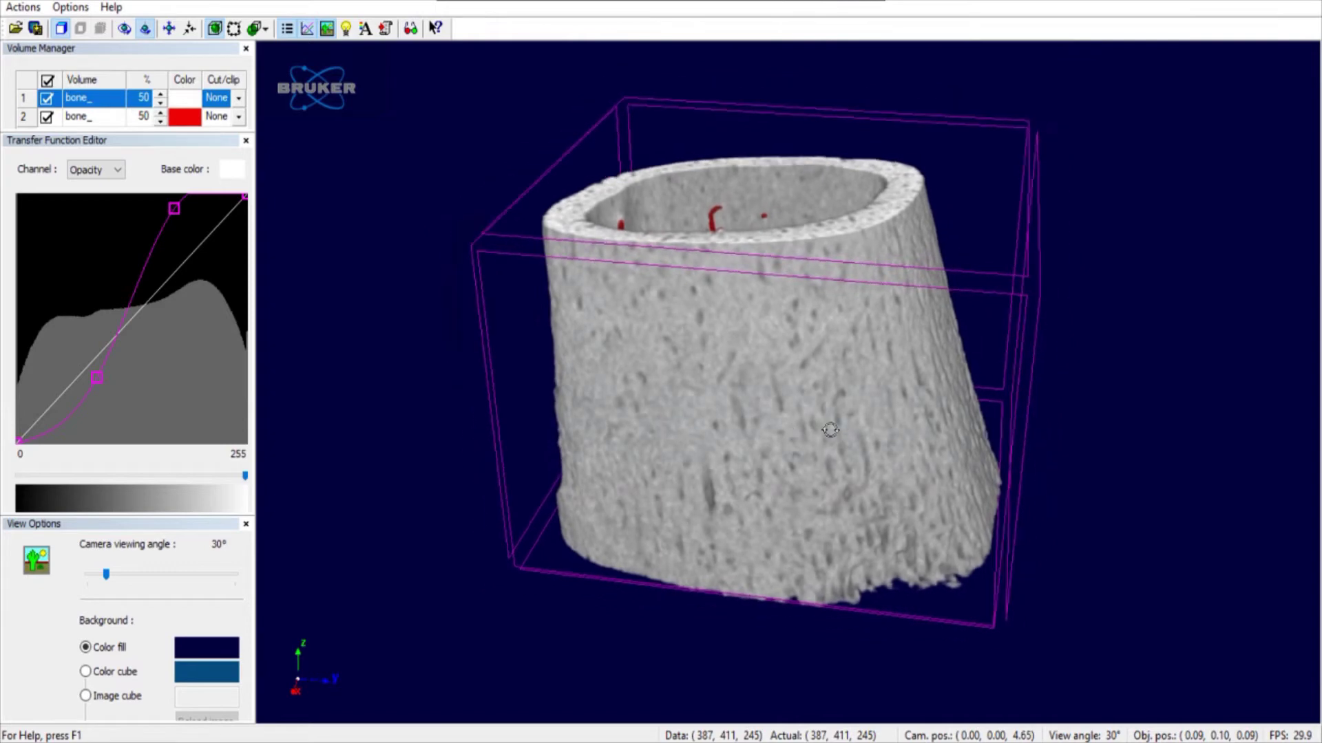
left_click_drag(830, 429, 687, 433)
scroll(691, 432, "up", 5)
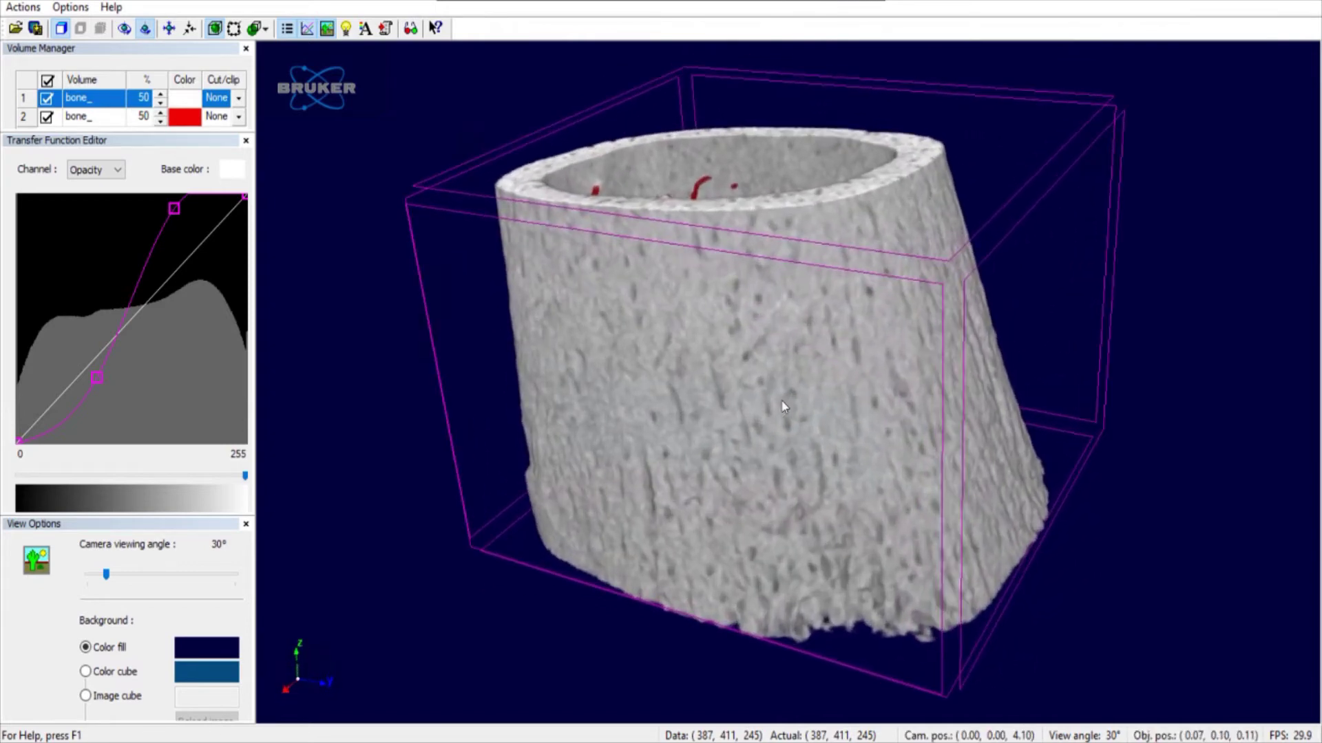
scroll(782, 402, "down", 2)
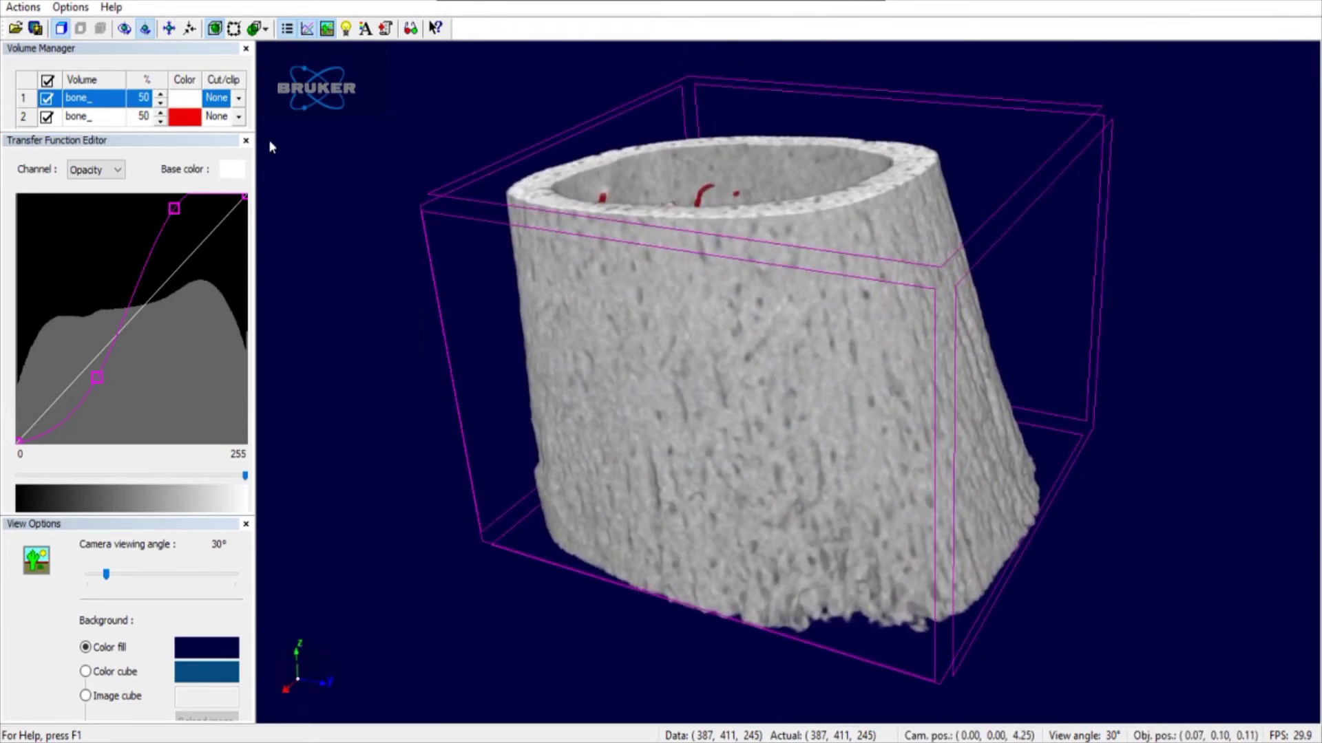
- Show scale markers on the bounding box and move the 10 mm scale label away from the box corner
left_click(233, 30)
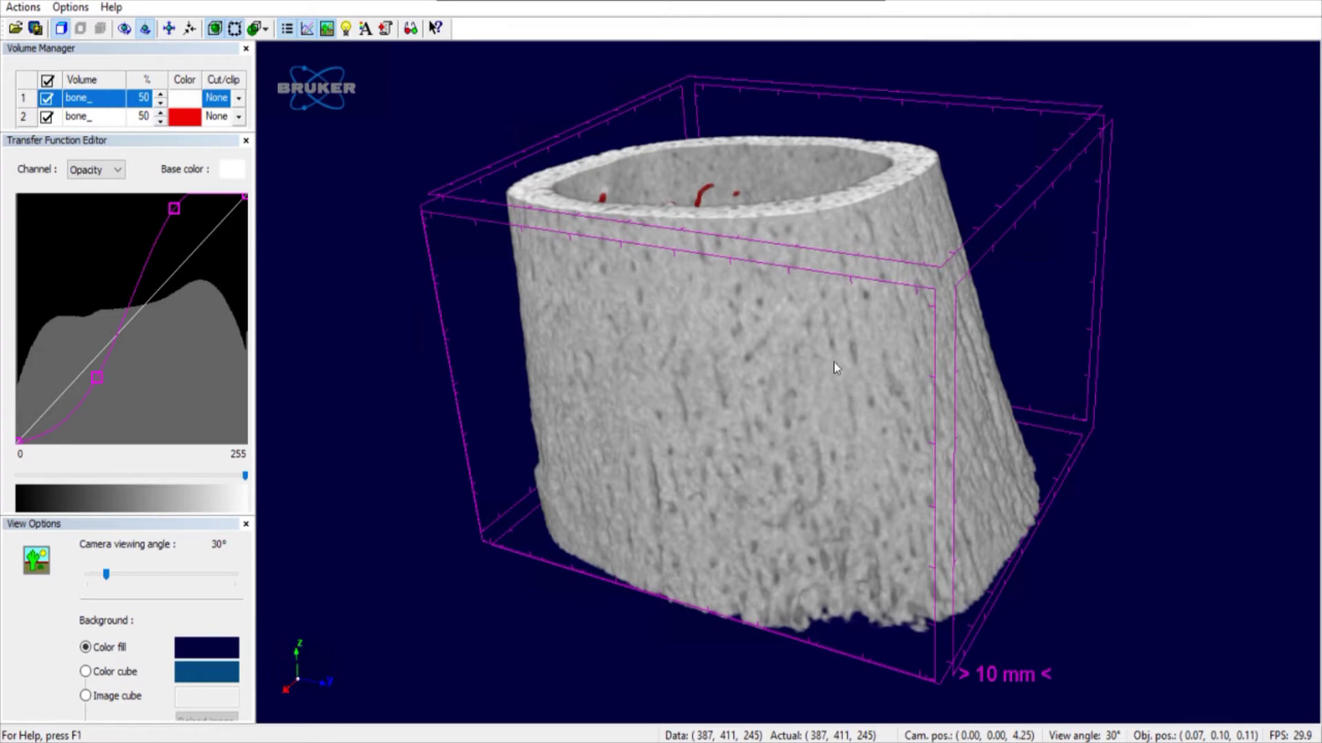
left_click_drag(787, 475, 818, 415)
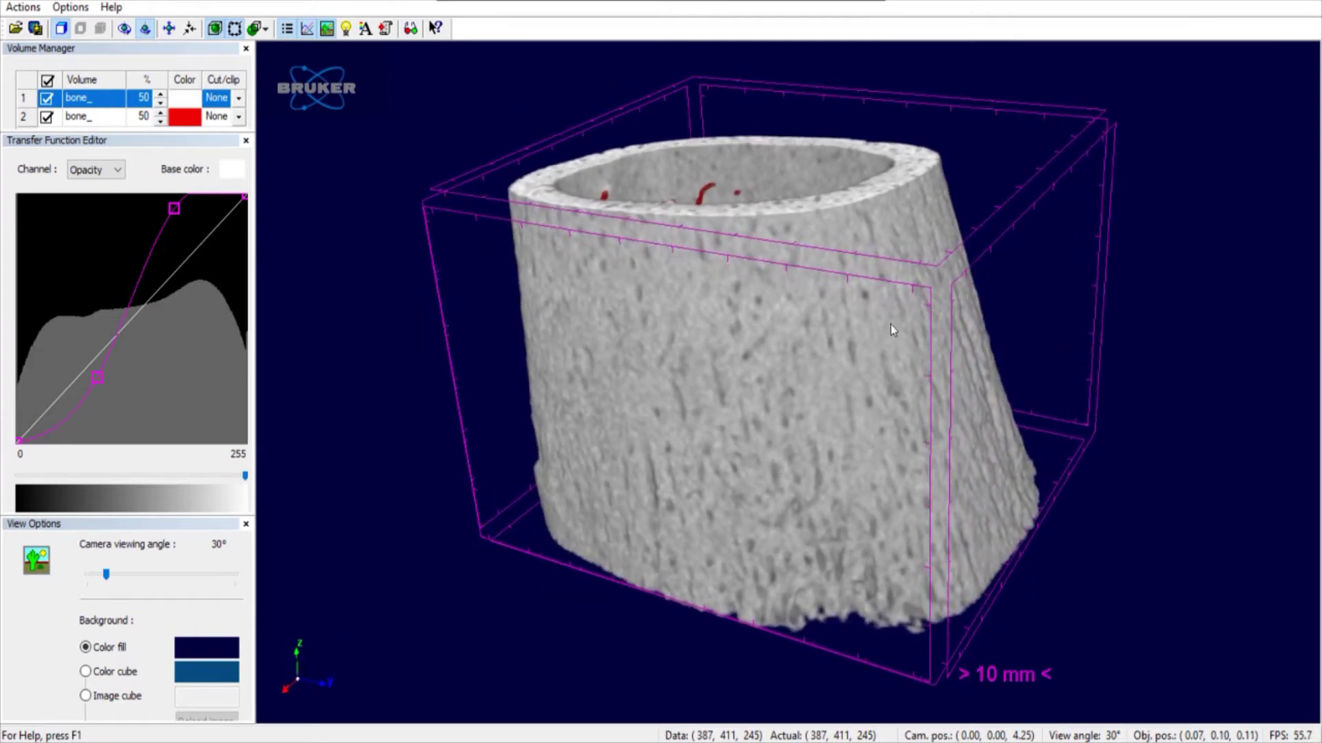
left_click_drag(893, 329, 978, 603)
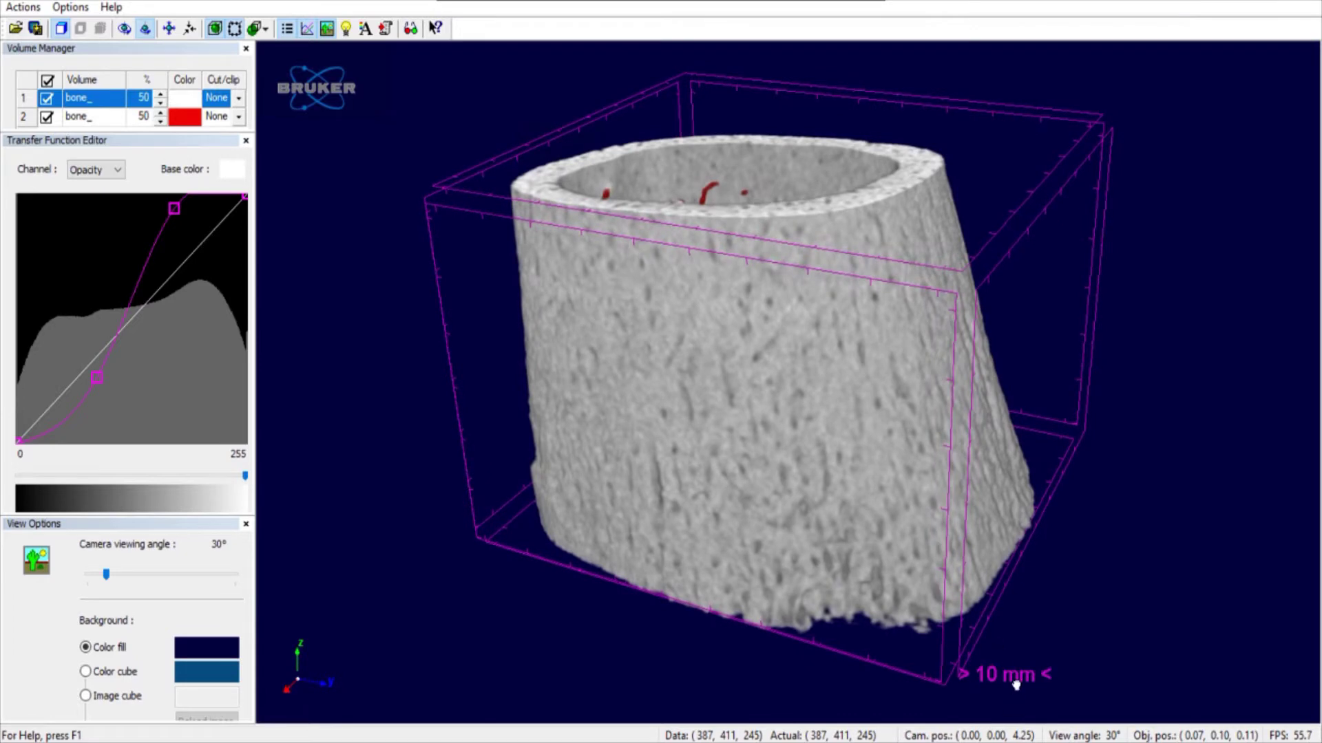
left_click_drag(1016, 685, 1074, 647)
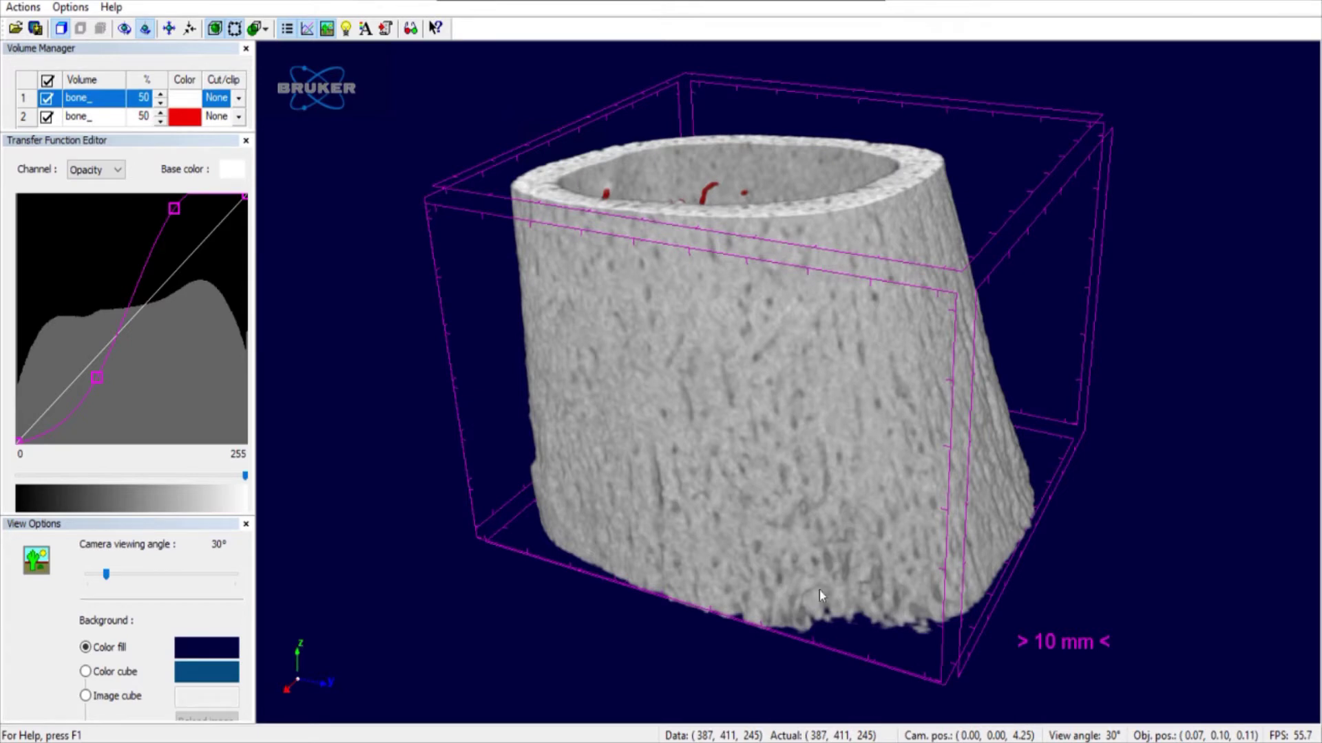
- Review the program preferences, including the scale marker style and clipping box color, and close them without changes
left_click(71, 8)
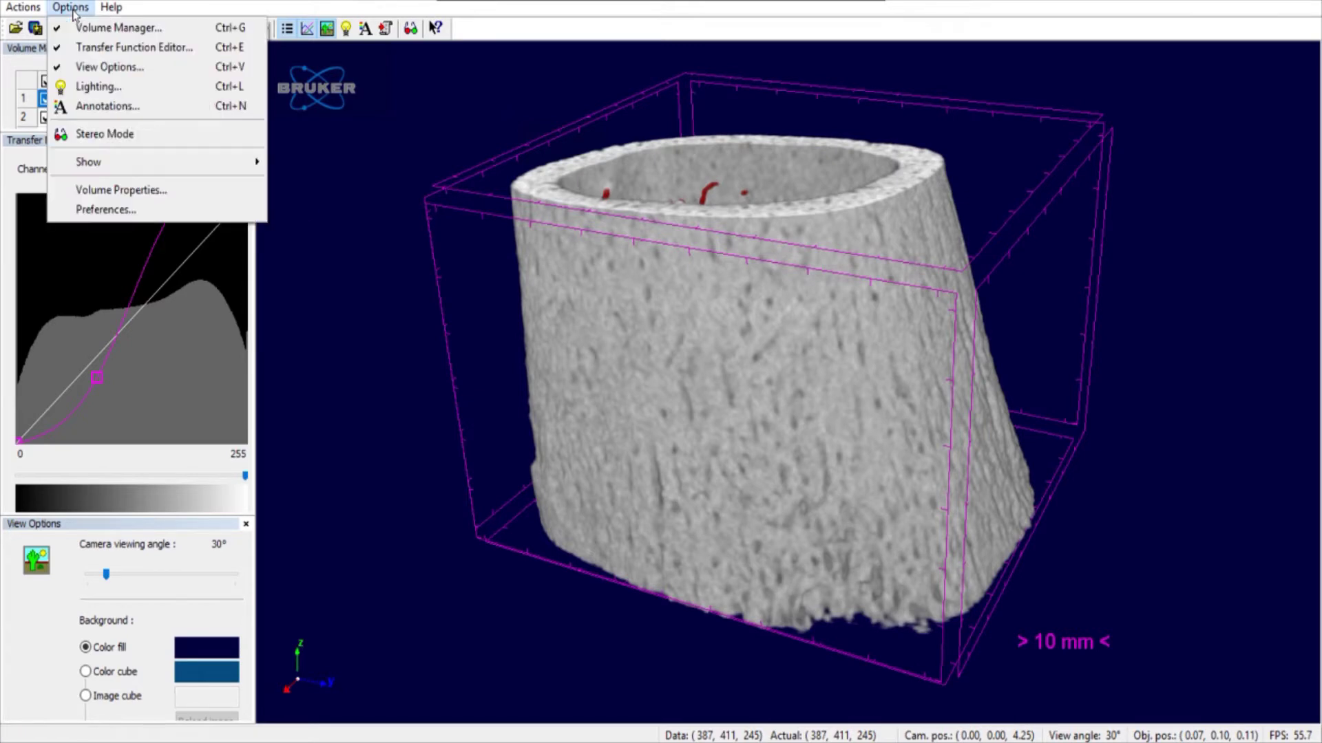
left_click(105, 210)
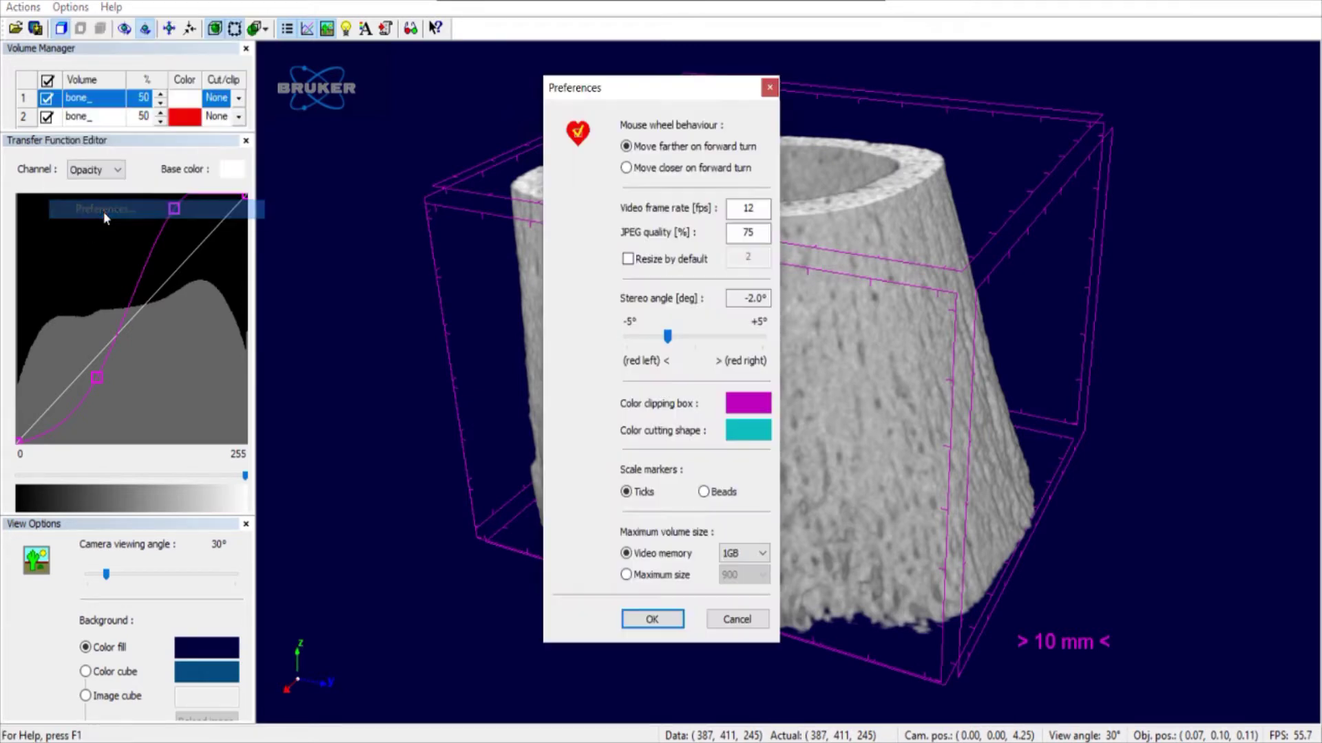
left_click(770, 88)
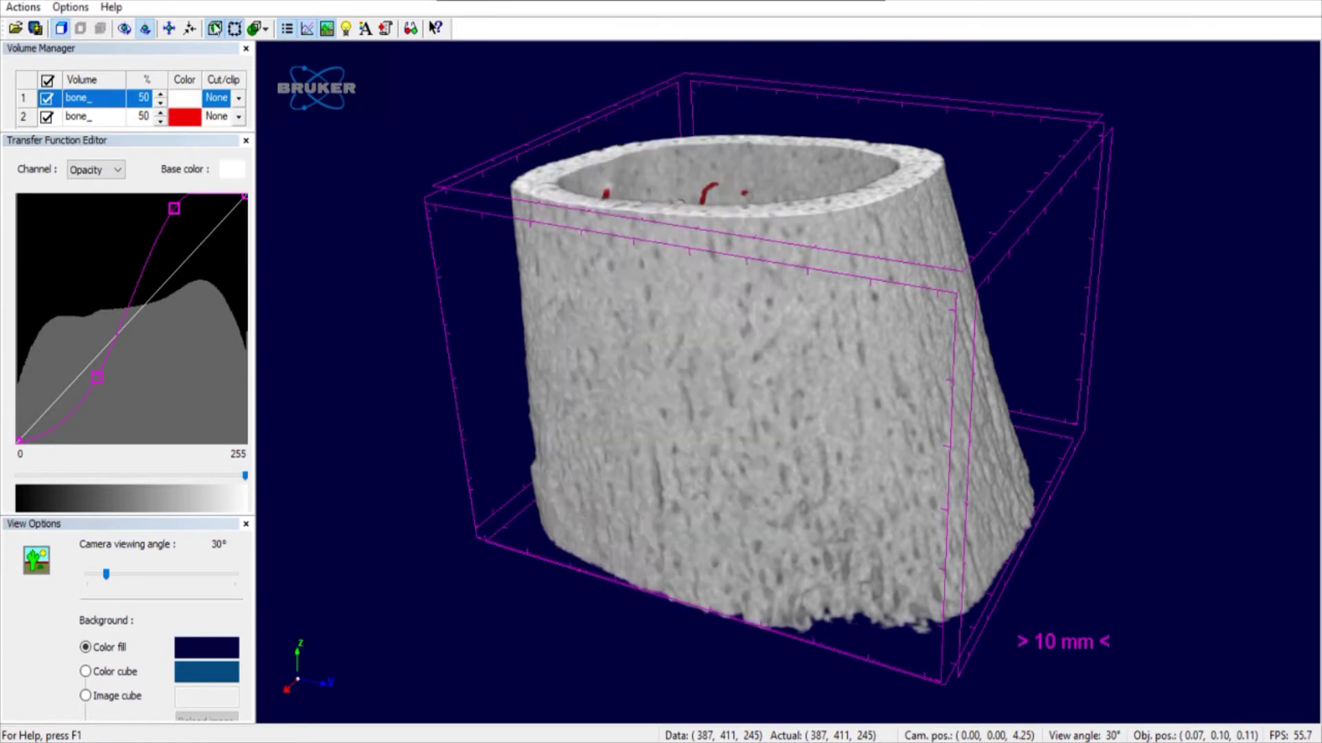
- Check the cortical volume's properties for its voxel size and physical dimensions, and close the properties
left_click(25, 8)
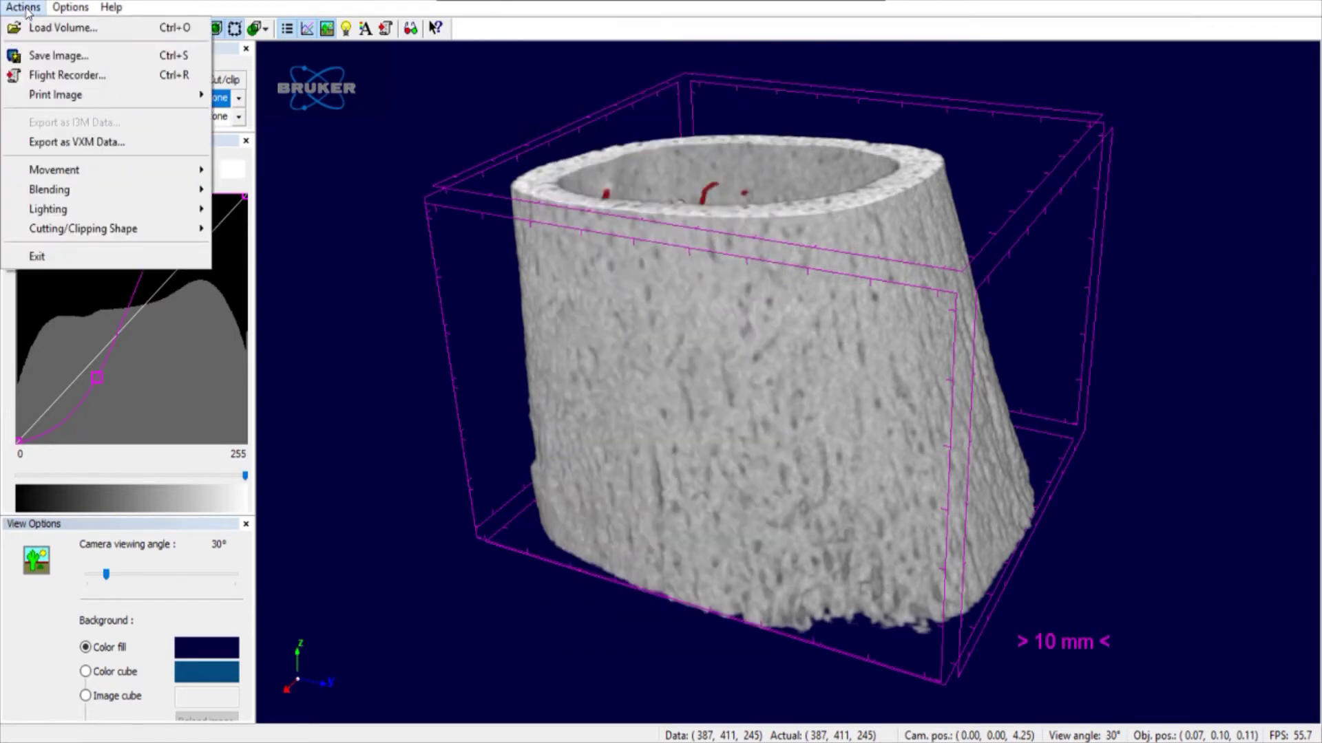
left_click(144, 1)
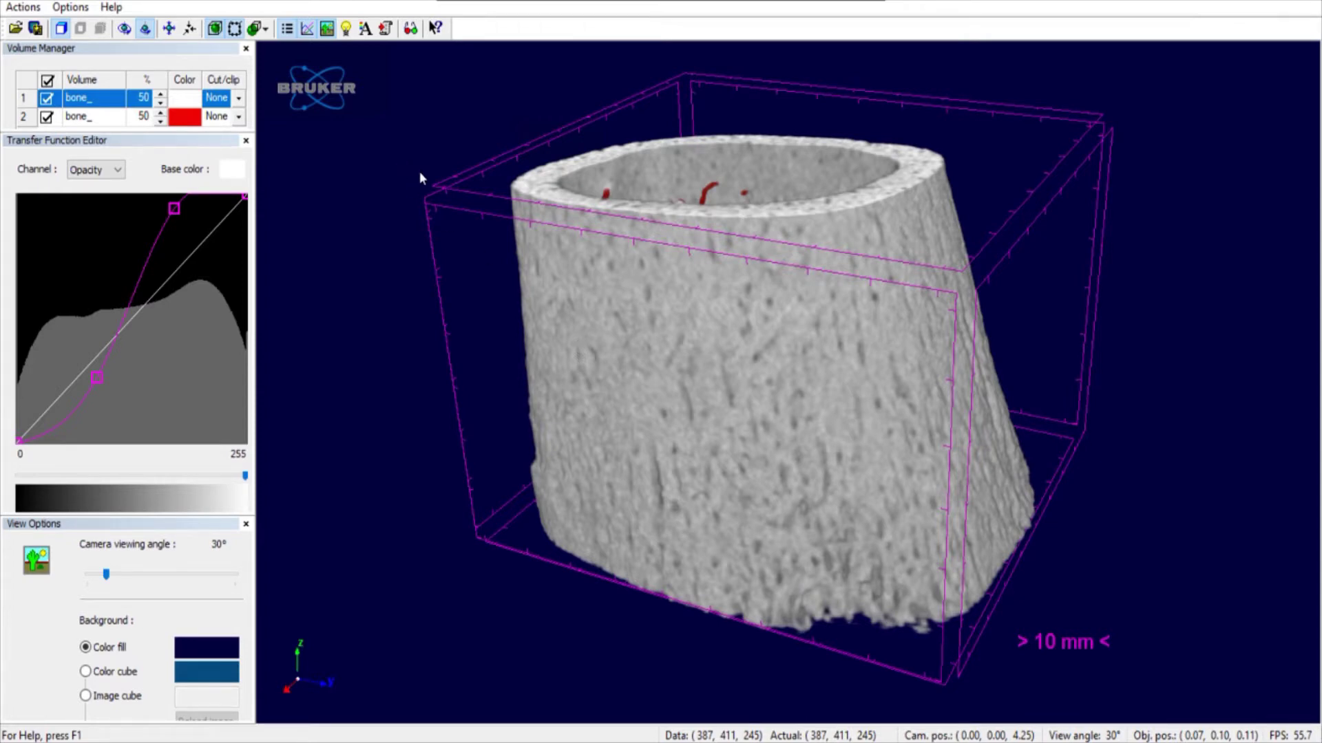
left_click(87, 9)
mouse_move(31, 13)
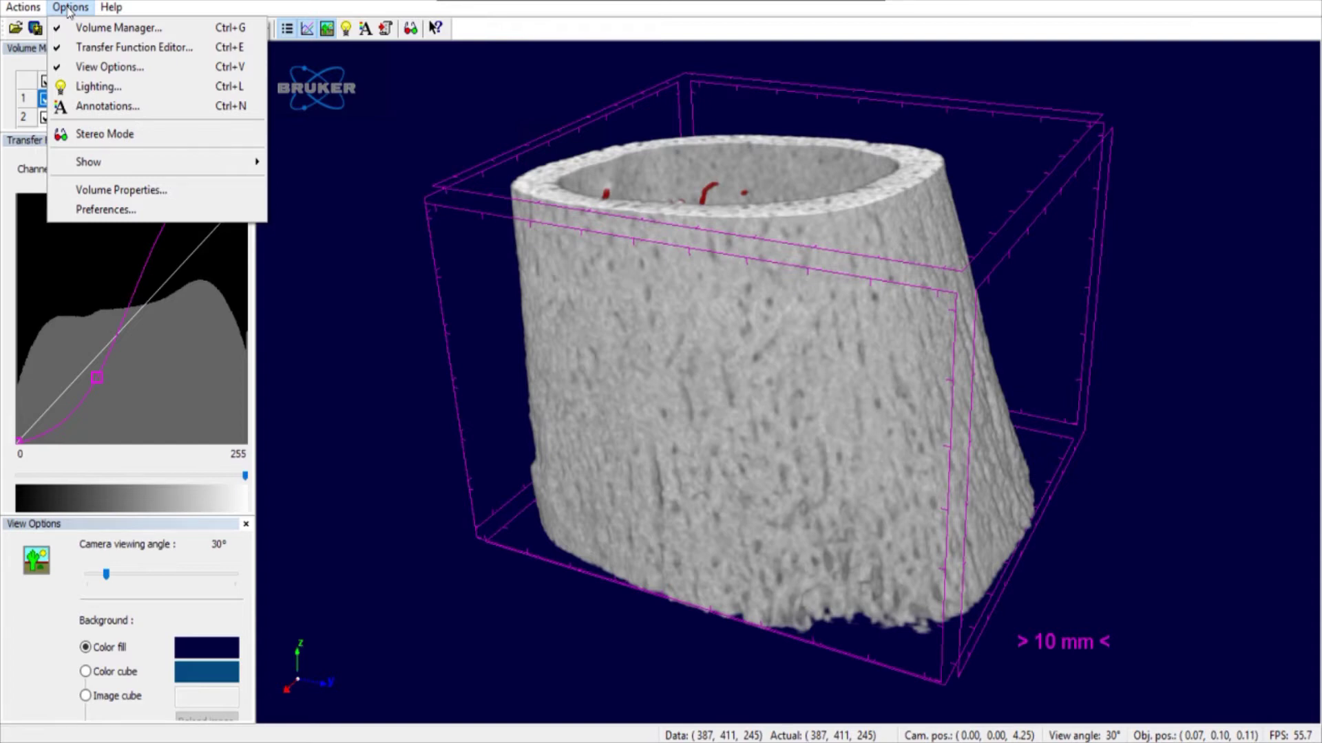
left_click(121, 191)
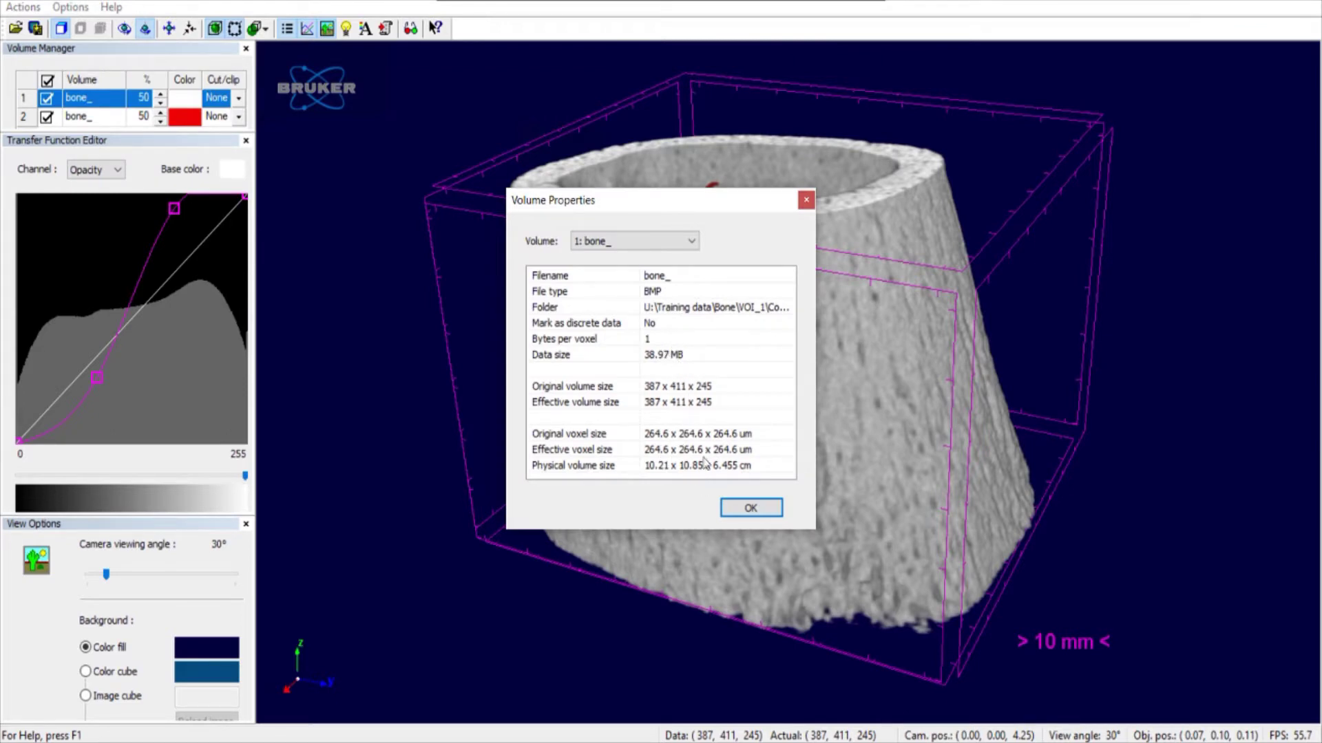
left_click(750, 510)
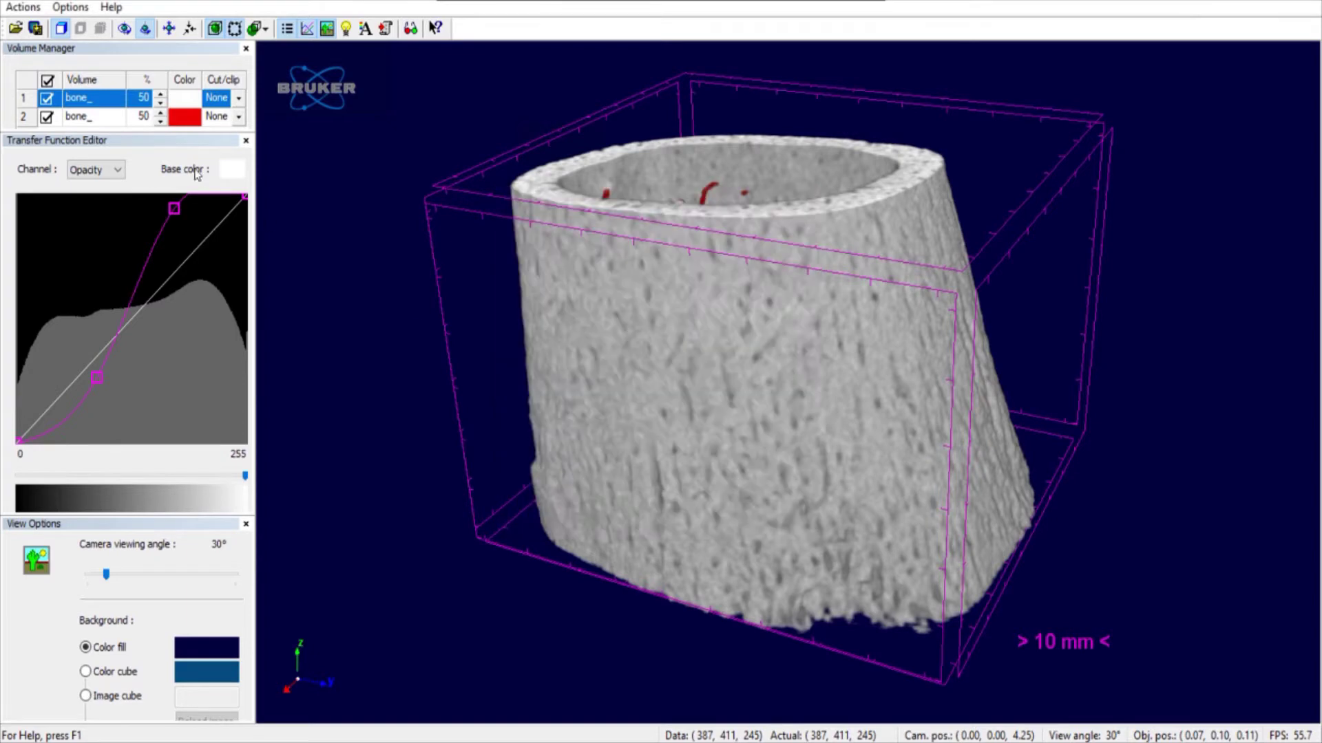
- Hide the scale markers, bring up the image save dialog for the current view, and dismiss it without saving
left_click(70, 7)
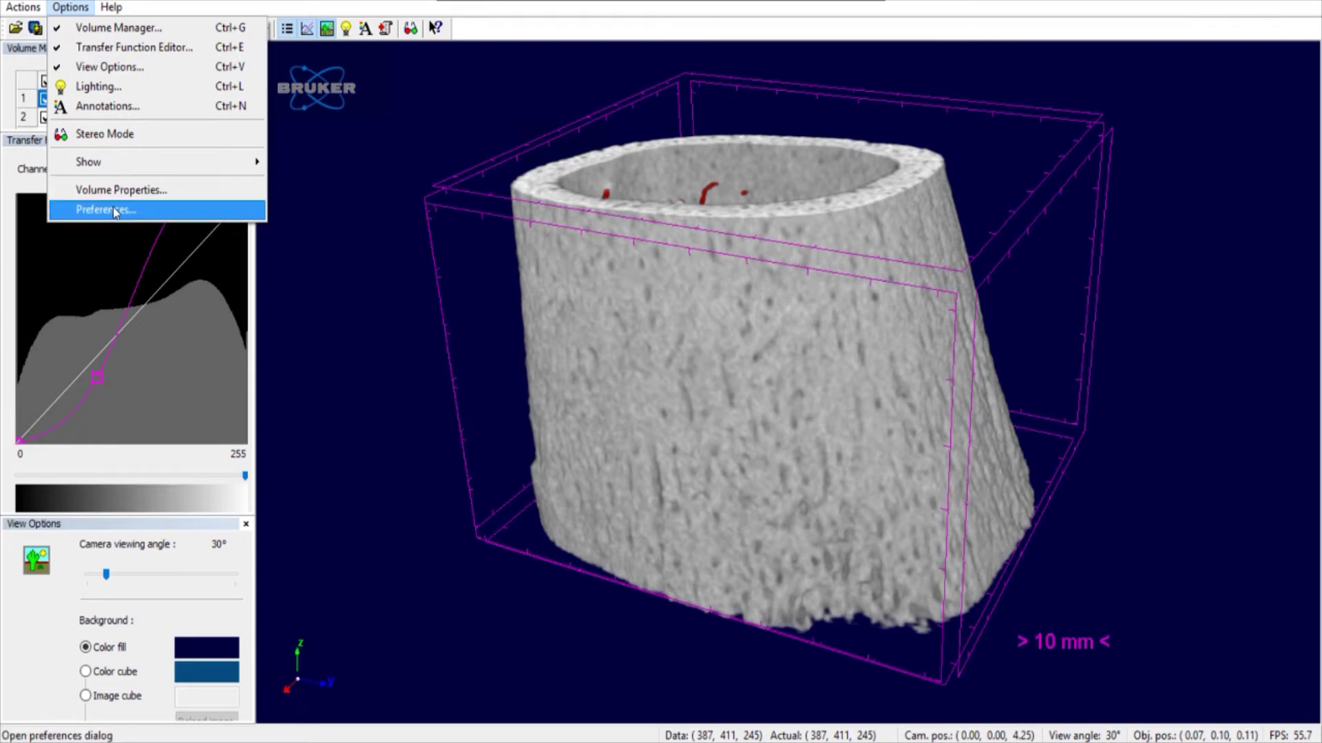
left_click(511, 205)
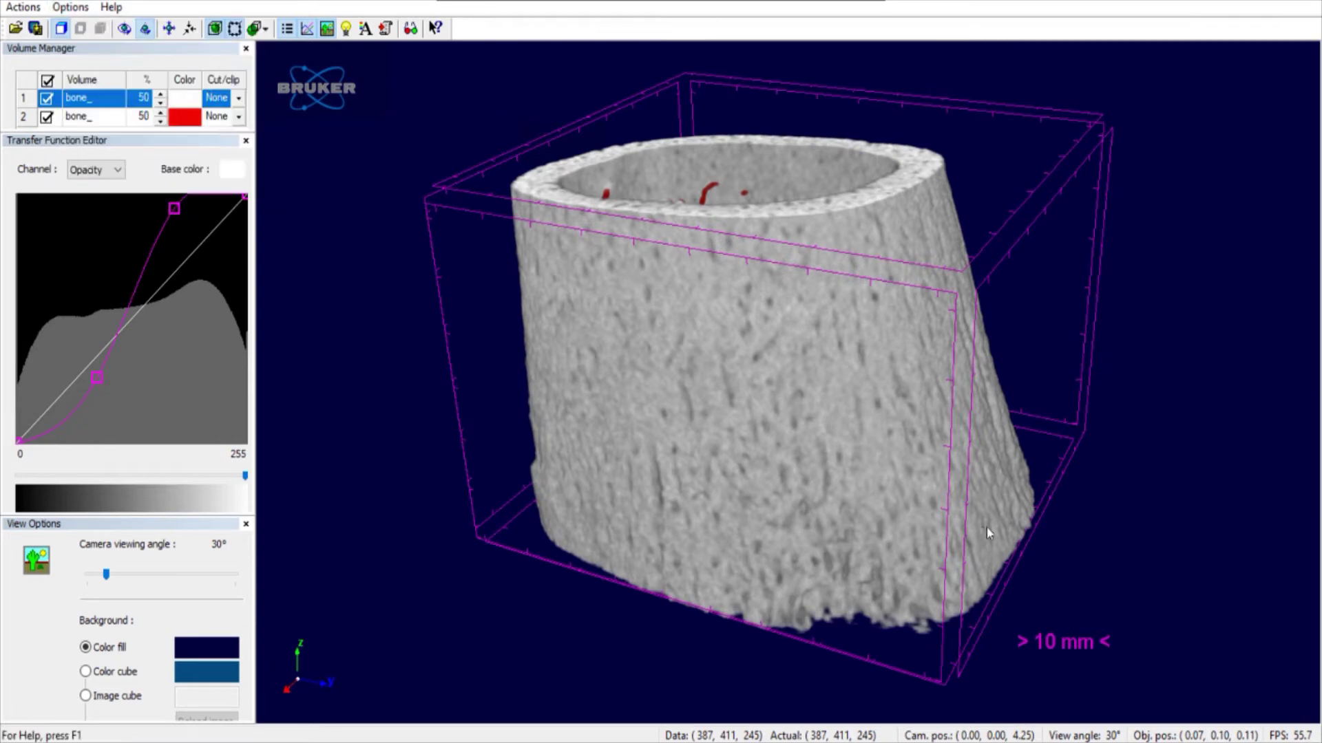
left_click_drag(1079, 646, 538, 665)
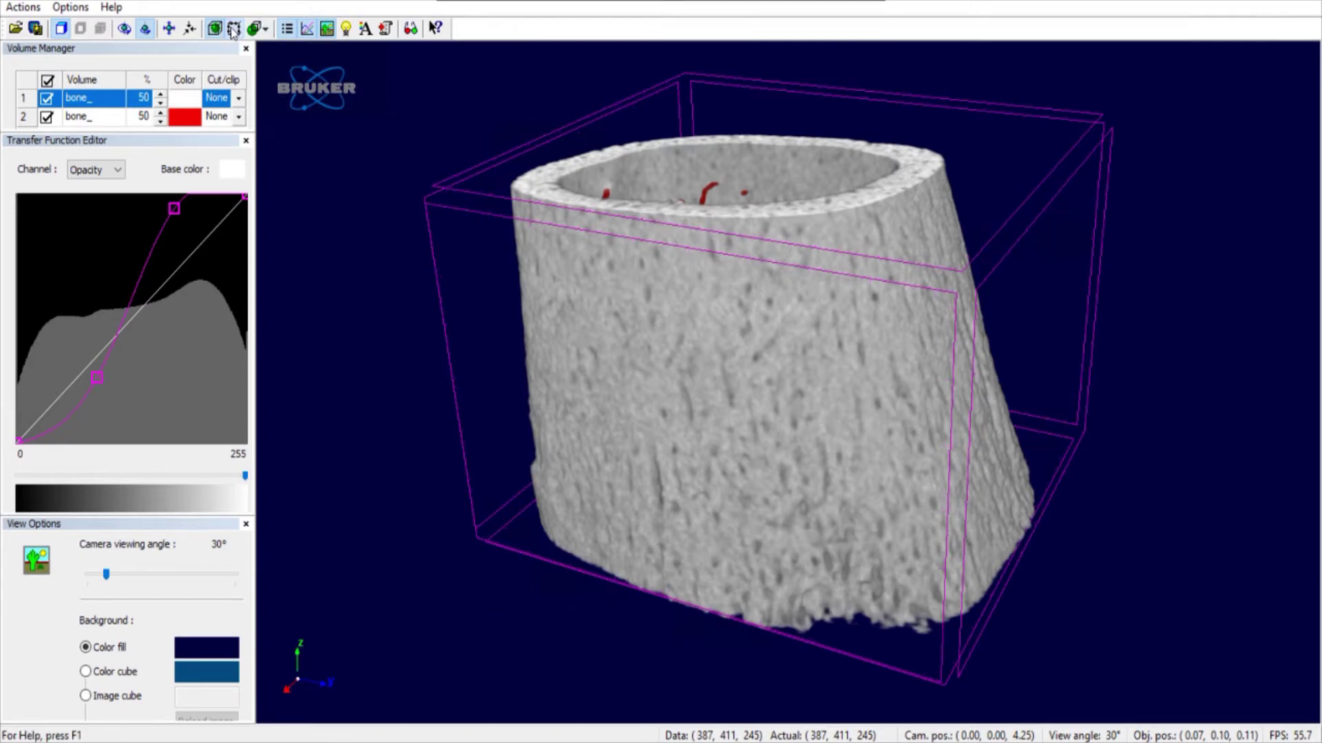
left_click(41, 29)
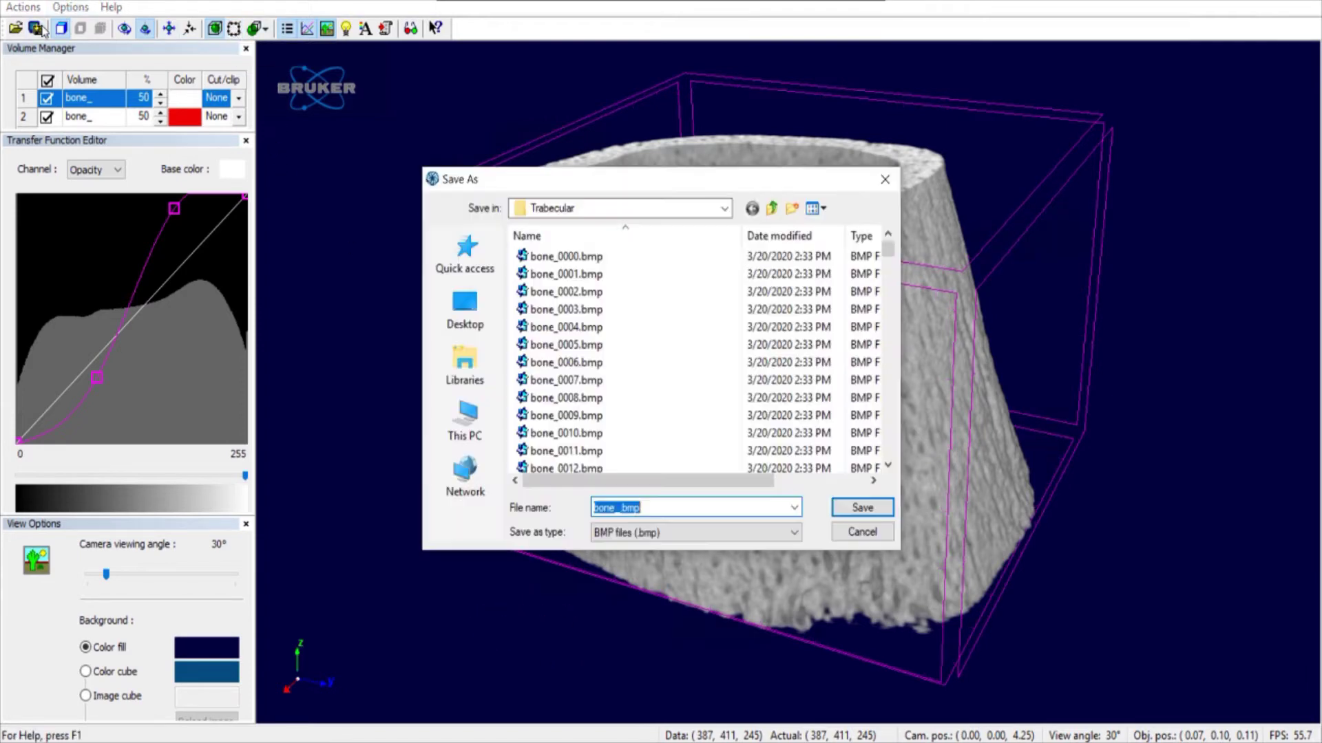
left_click(891, 532)
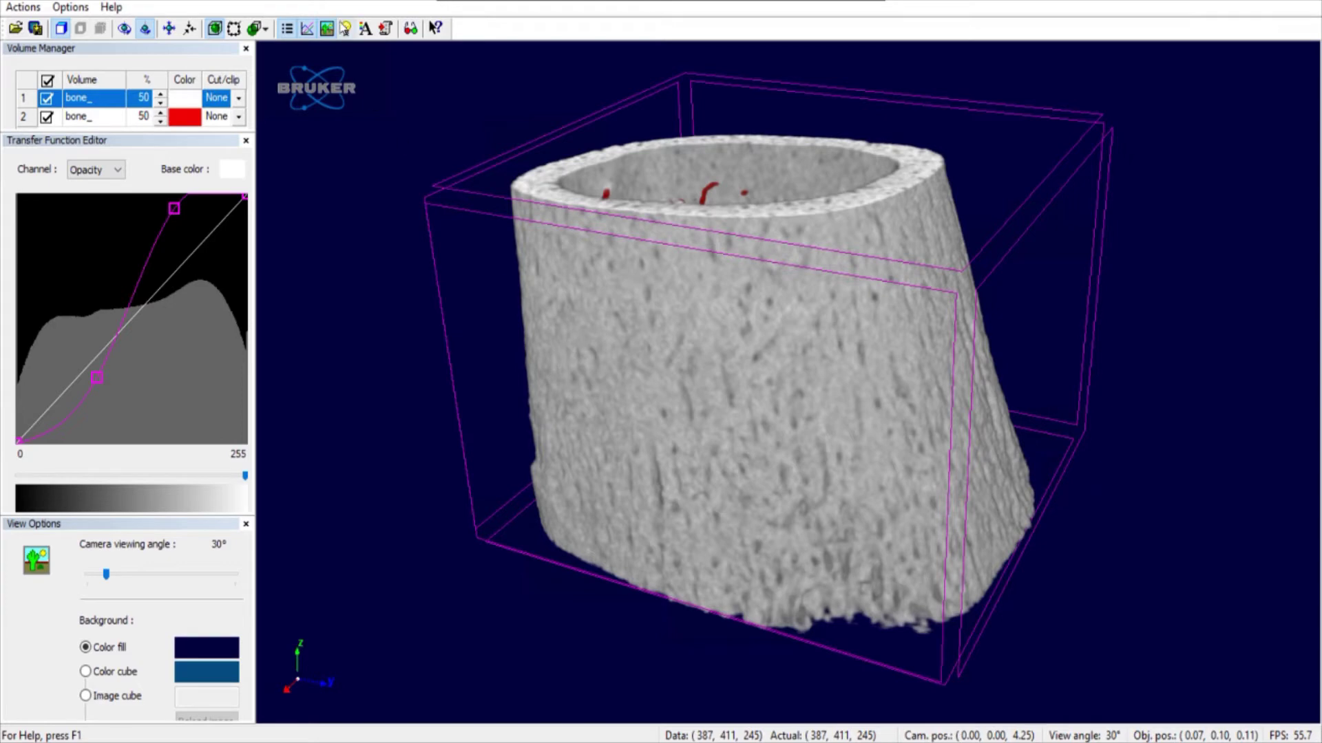
- Try external lighting with spotlight distance 8.7 and shadows at 4%, and switch the spotlight and lighting off
left_click(348, 31)
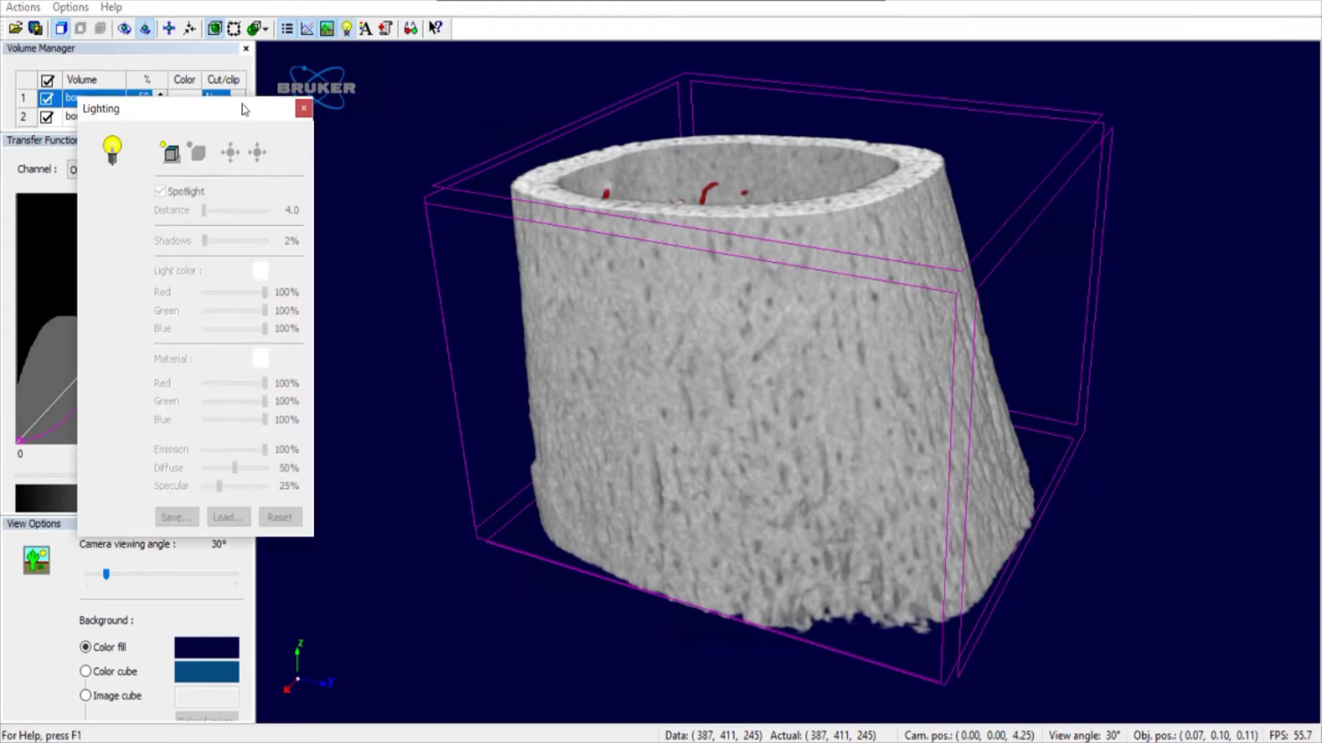
left_click(172, 158)
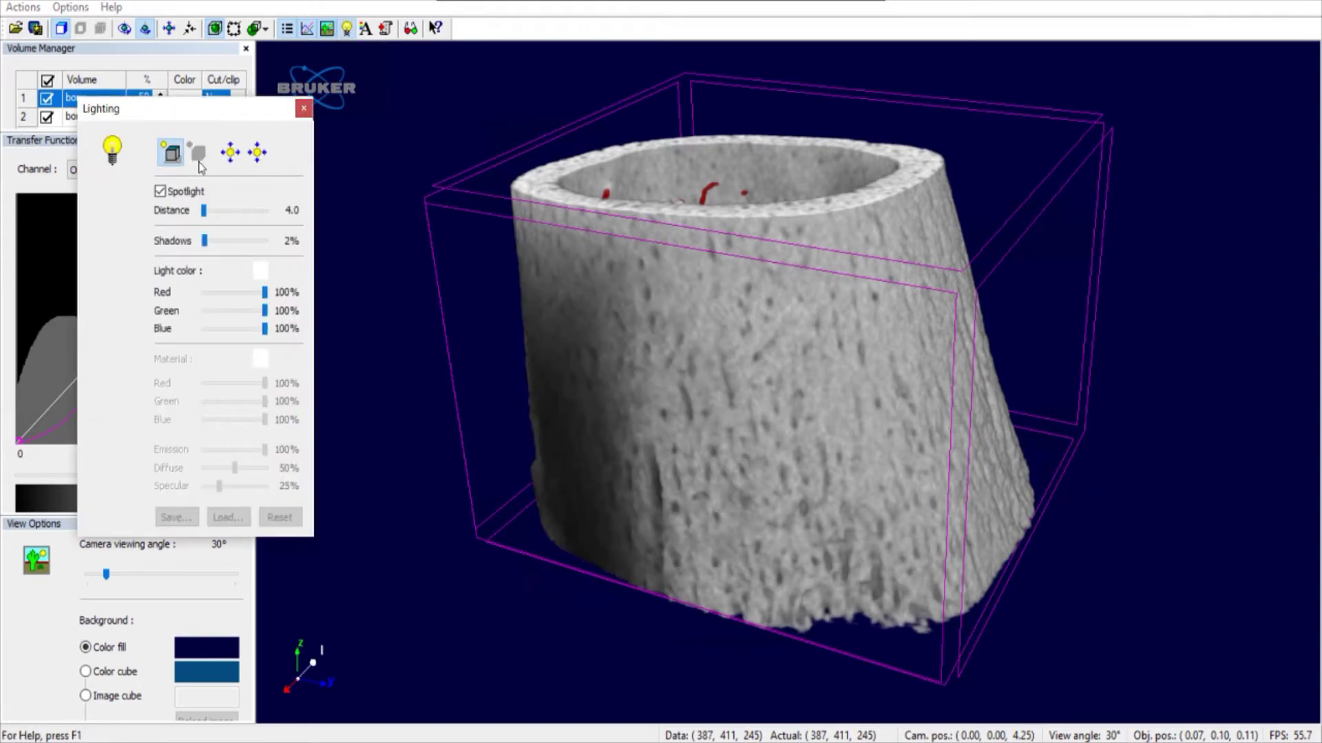
mouse_move(204, 240)
left_mouse_down()
mouse_move(231, 246)
mouse_move(200, 249)
mouse_move(242, 217)
mouse_move(267, 218)
mouse_move(215, 215)
left_mouse_up()
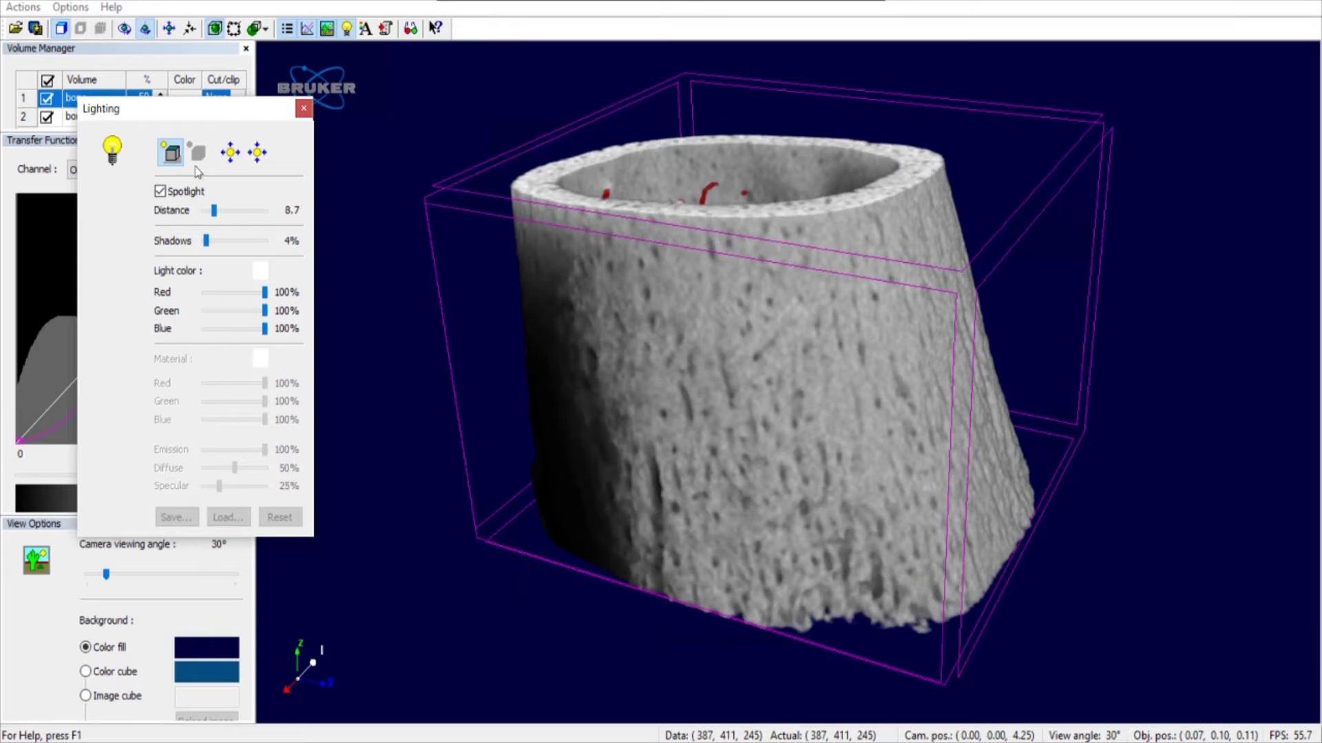
left_click_drag(215, 109, 314, 172)
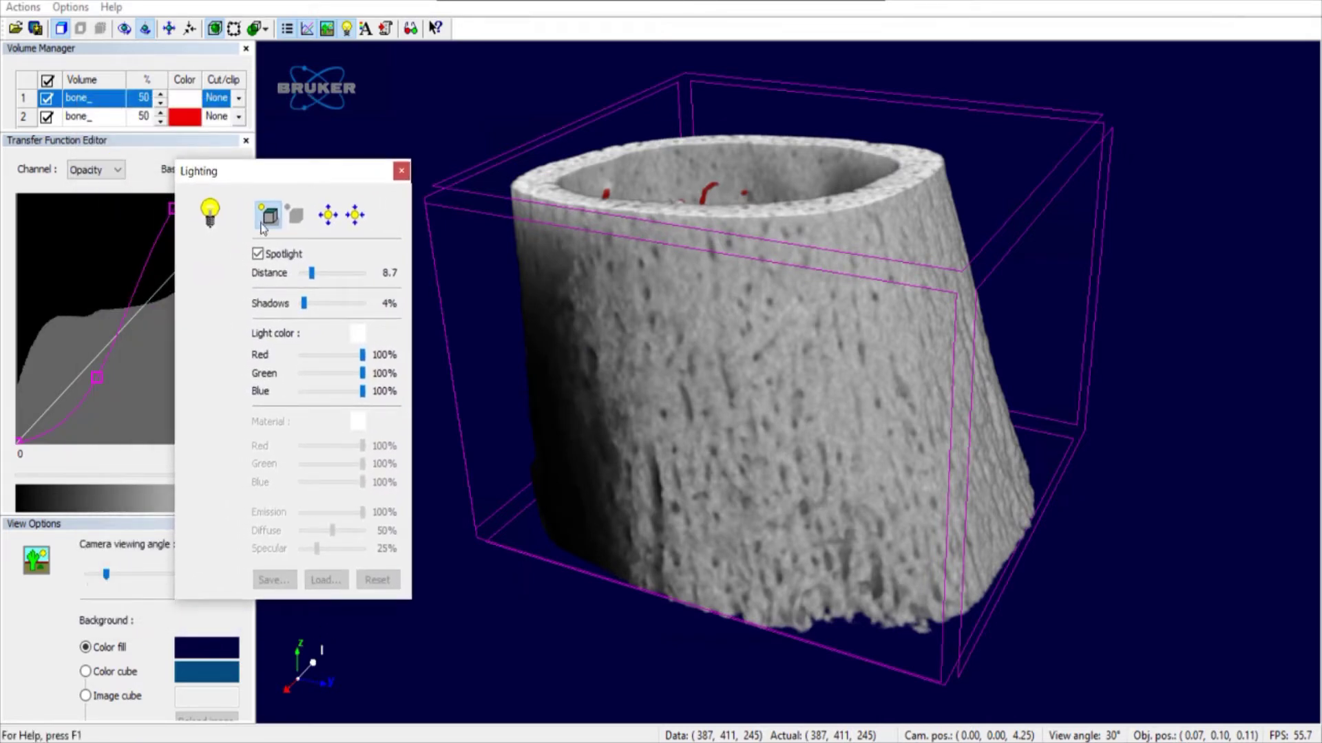
left_click(260, 254)
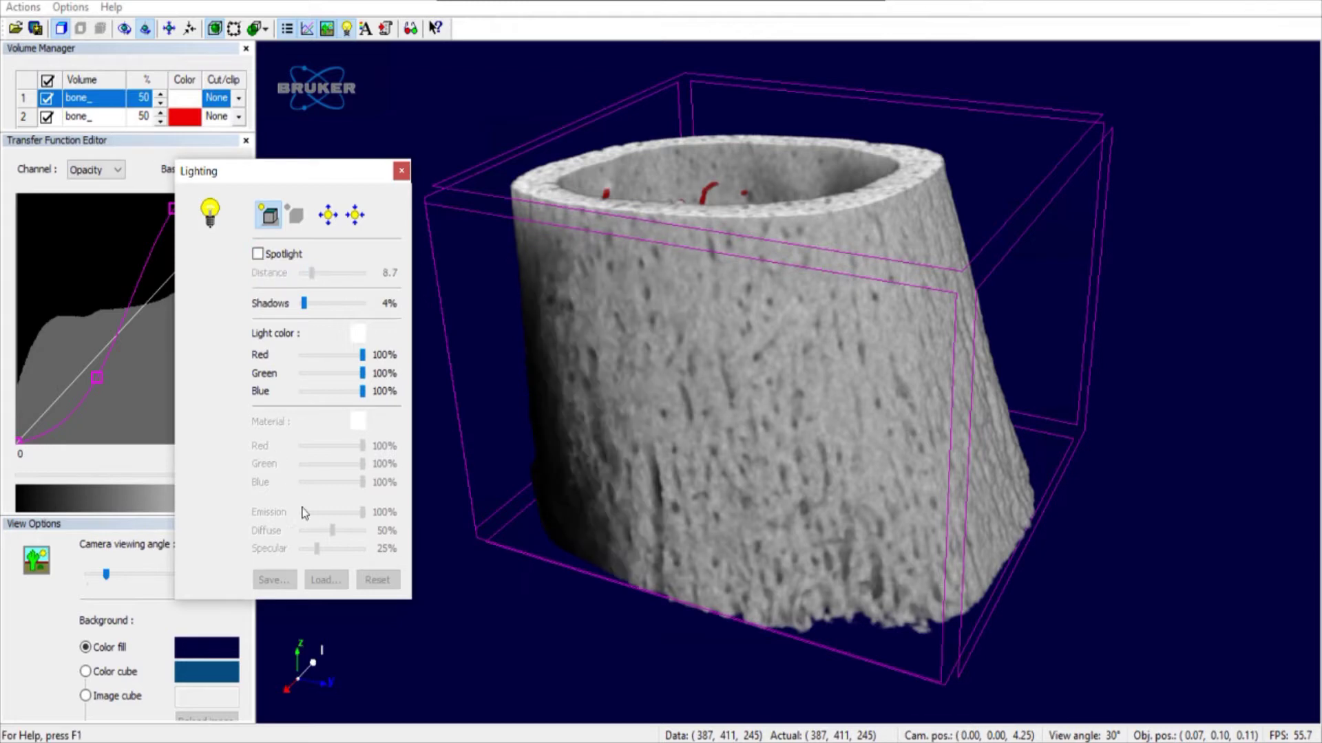
left_click(268, 219)
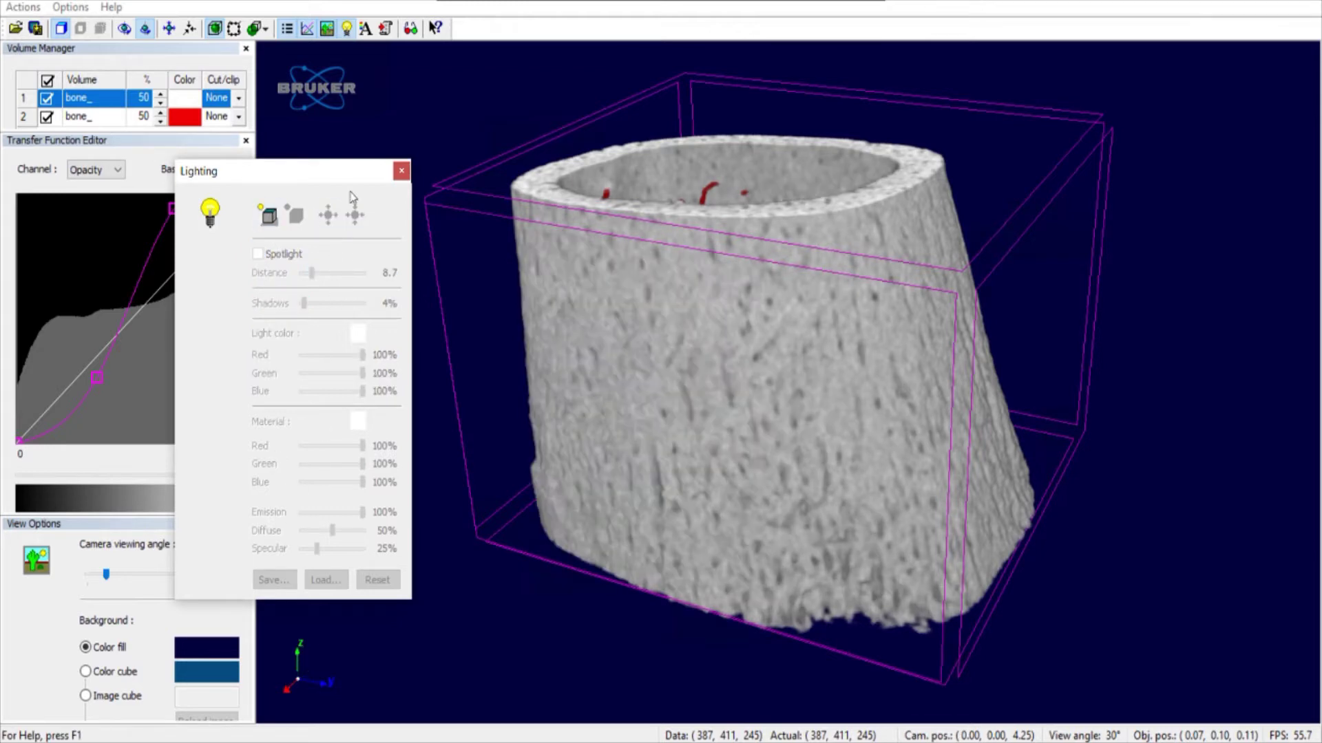
left_click(400, 172)
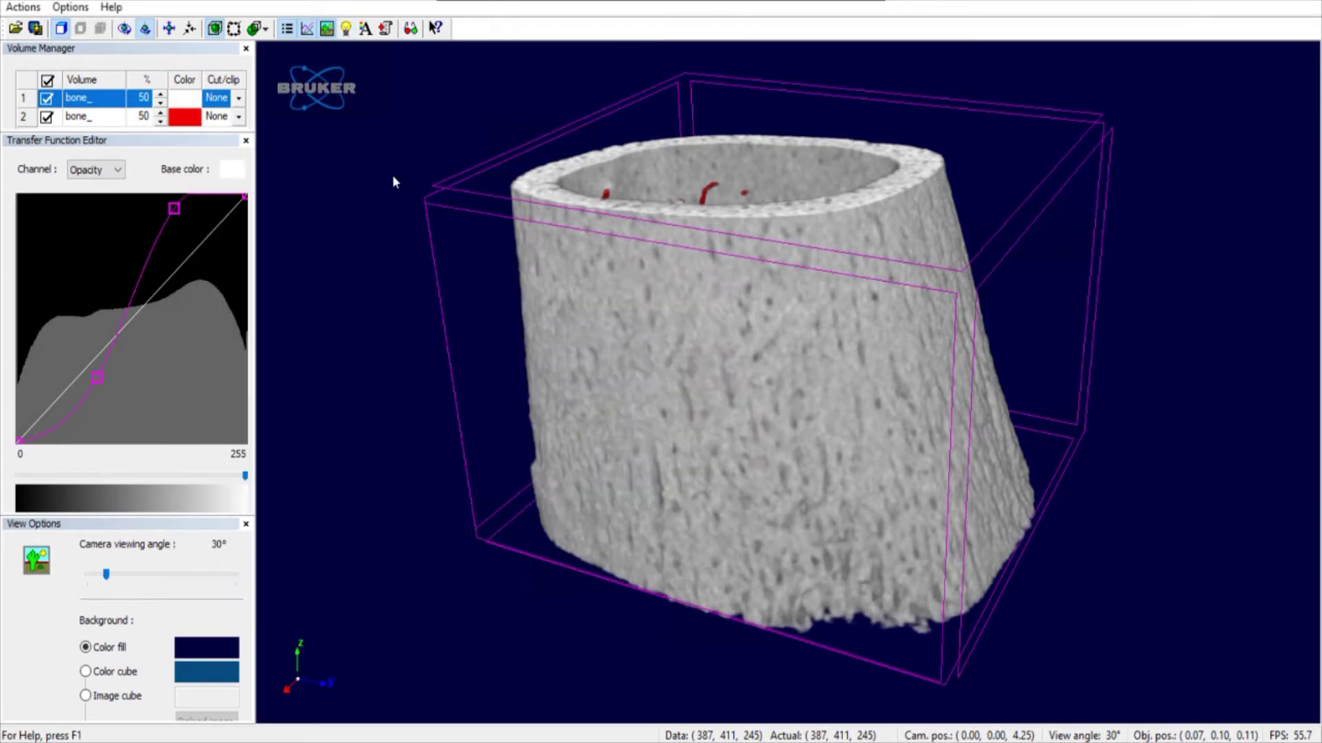
- Hide the bounding box around the bone and show it again
scroll(720, 307, "up", 3)
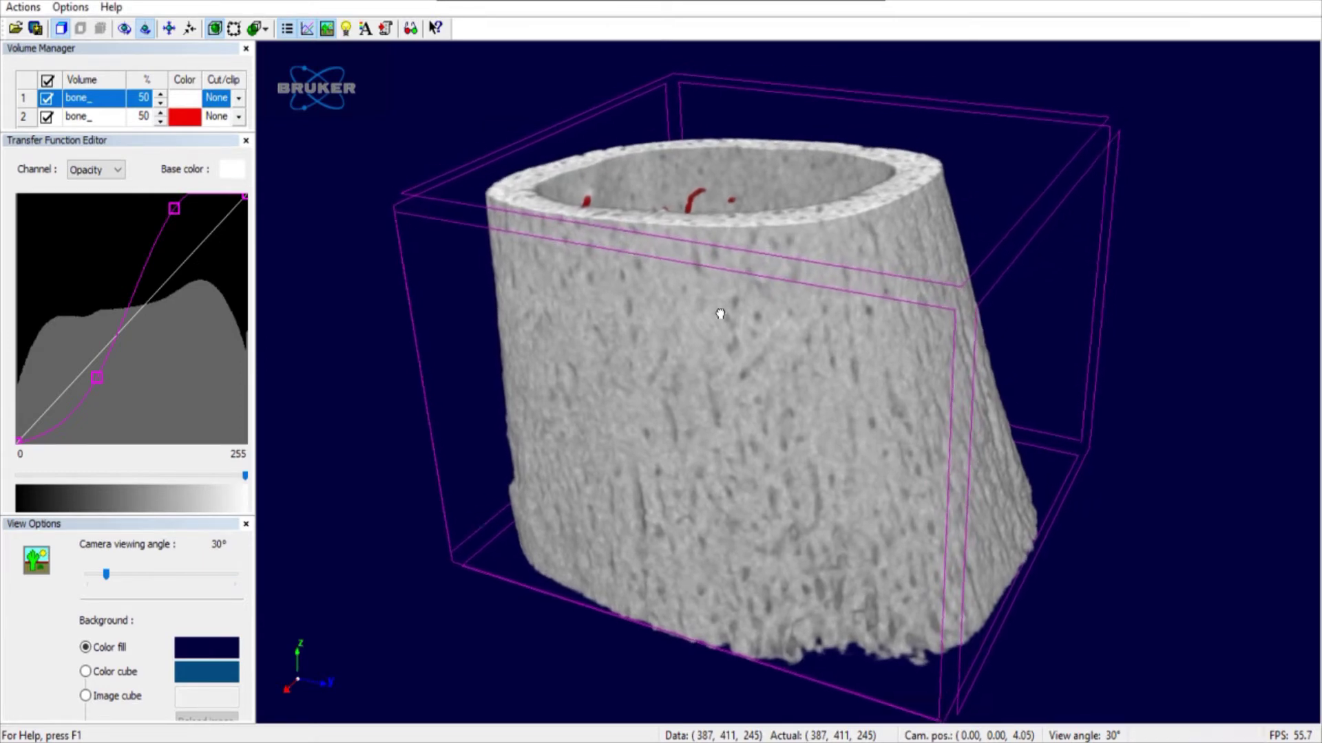
left_click(215, 29)
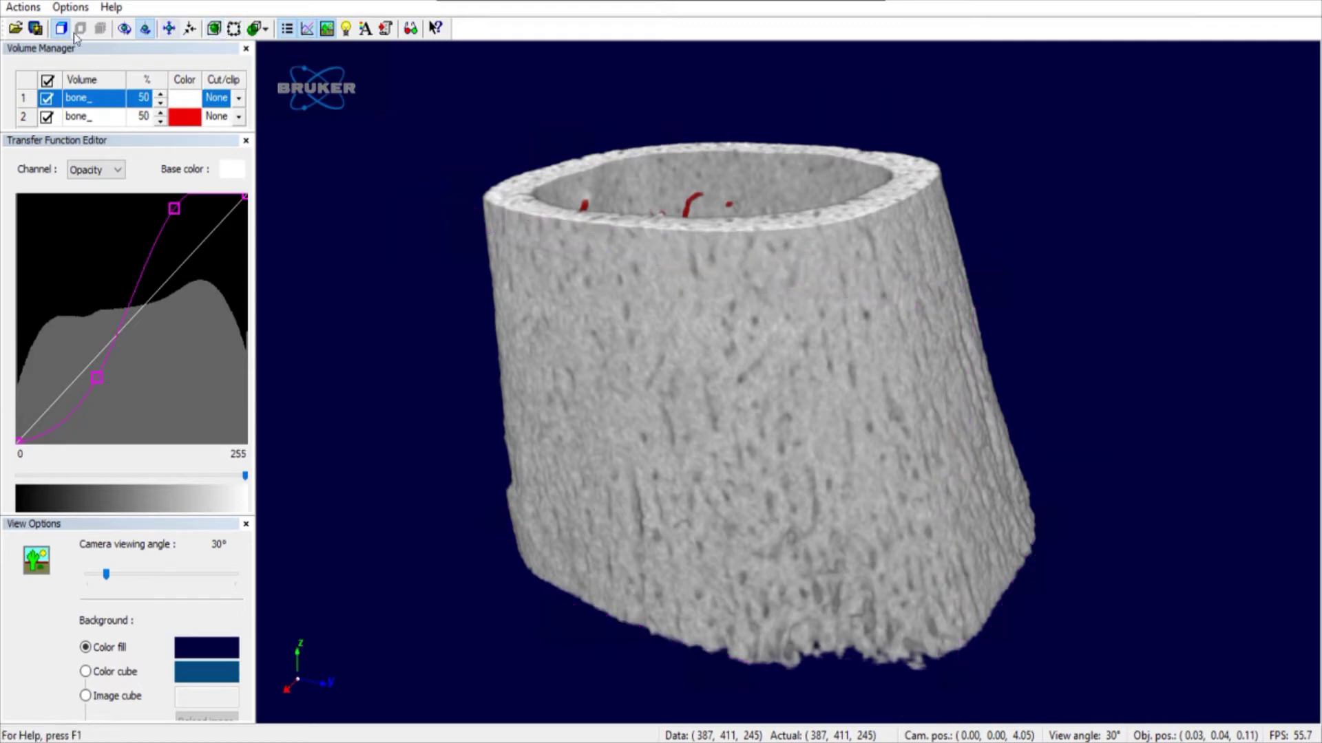
left_click(215, 28)
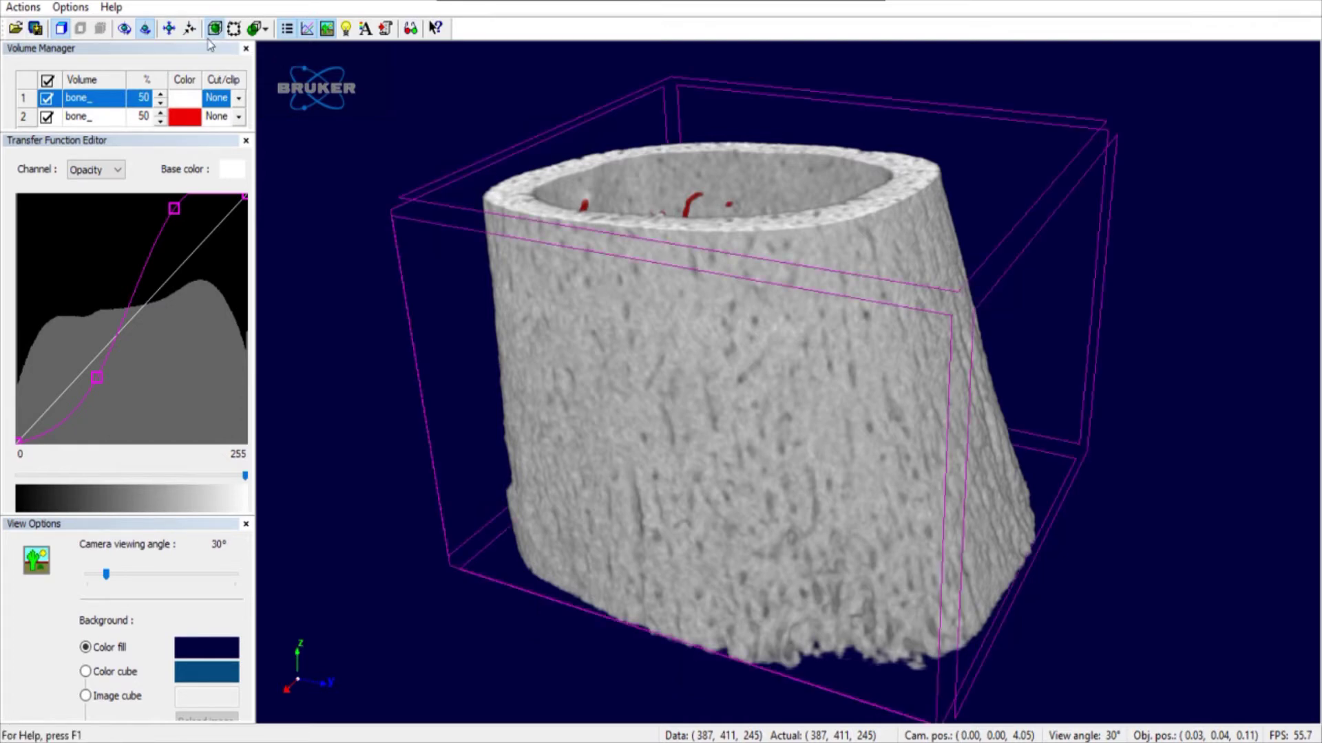
left_click(215, 29)
left_click(215, 29)
- Show the cutting/clipping shape and examine where the box overlaps the bone from several angles
left_click(266, 31)
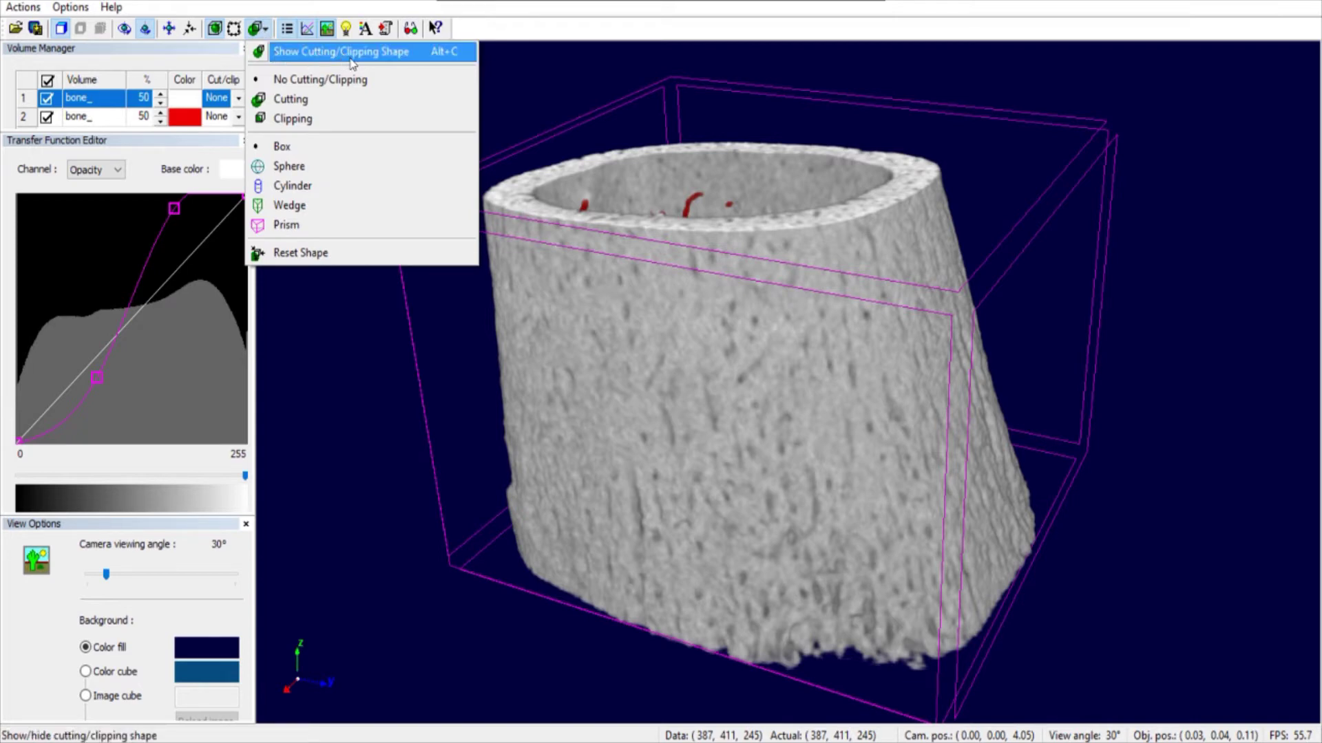
left_click(303, 55)
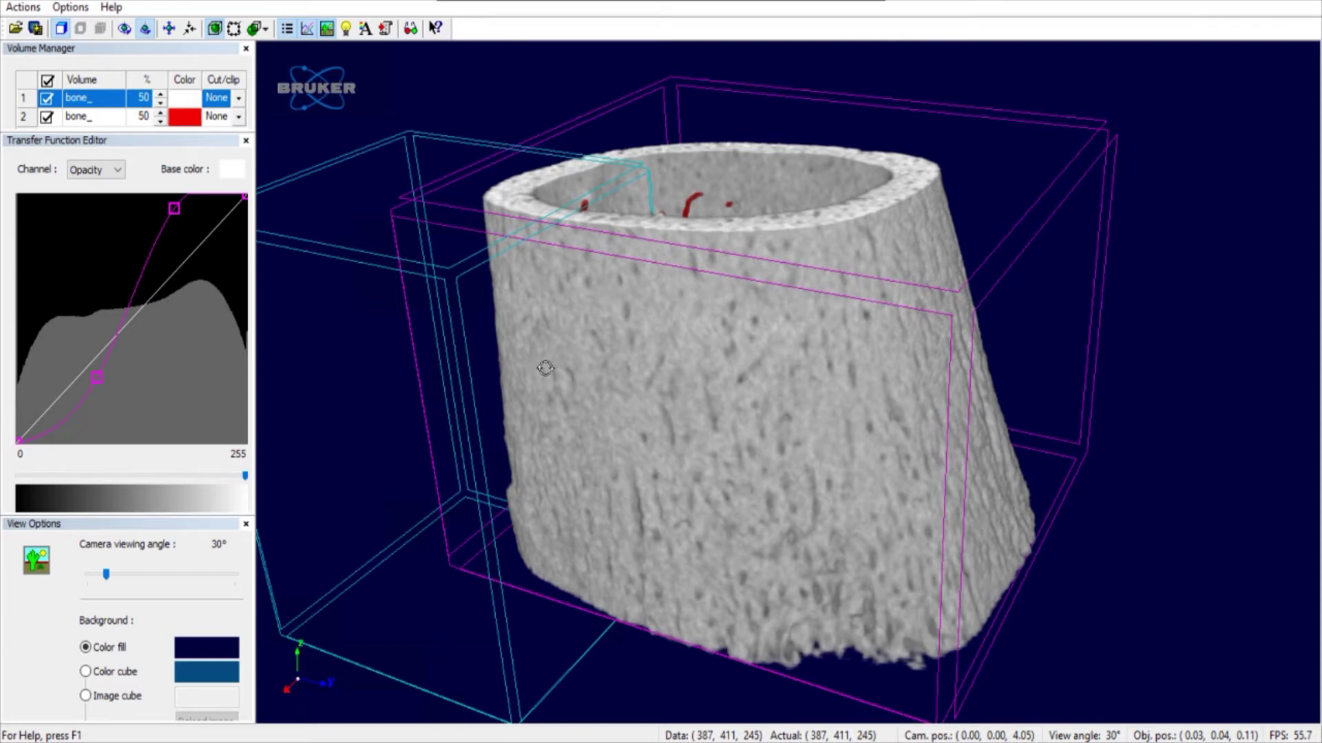
left_click_drag(545, 368, 681, 396)
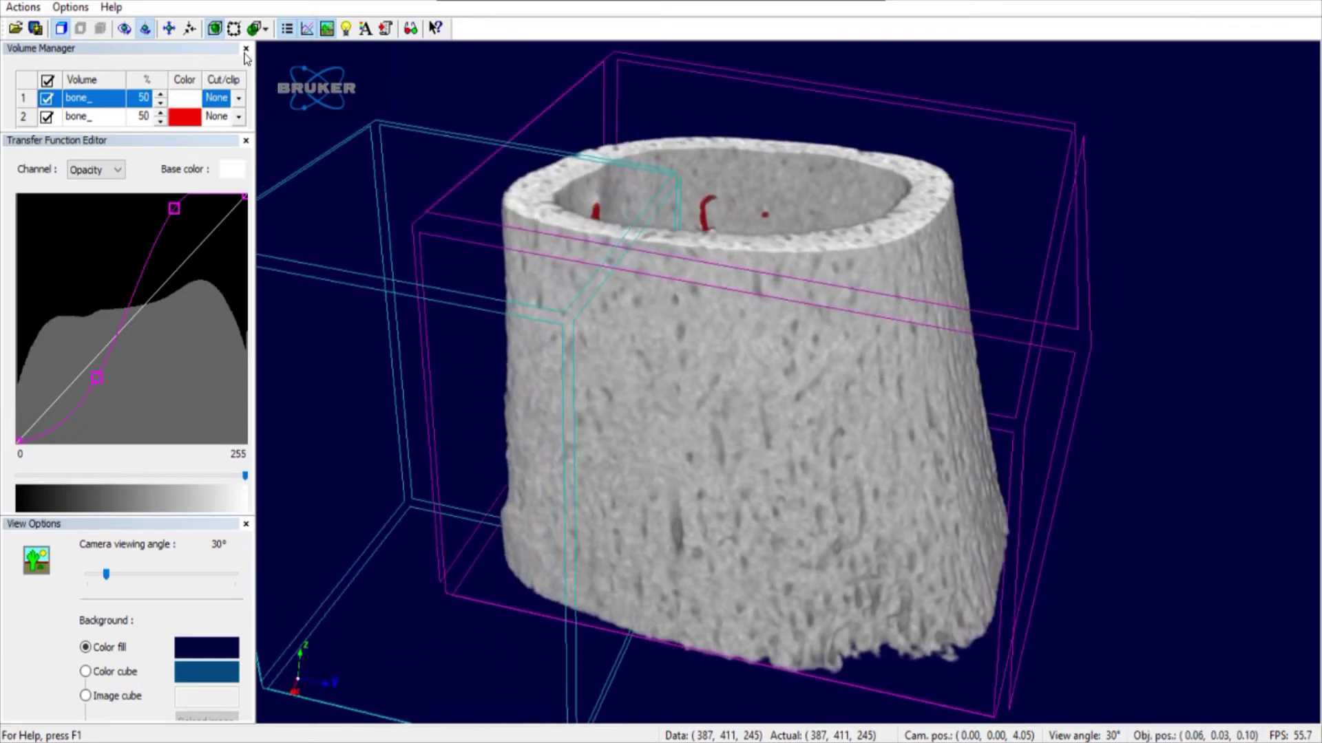
left_click(264, 28)
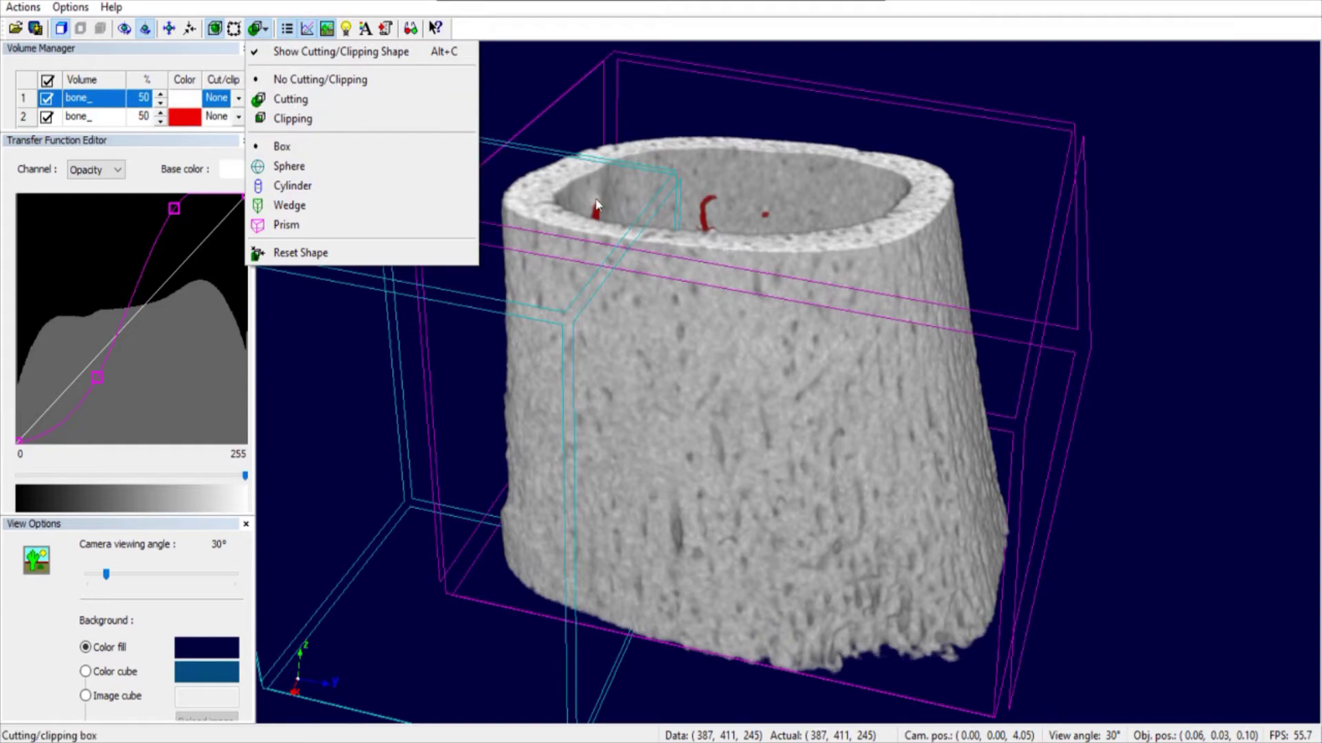
left_click(305, 103)
left_click_drag(601, 200, 790, 479)
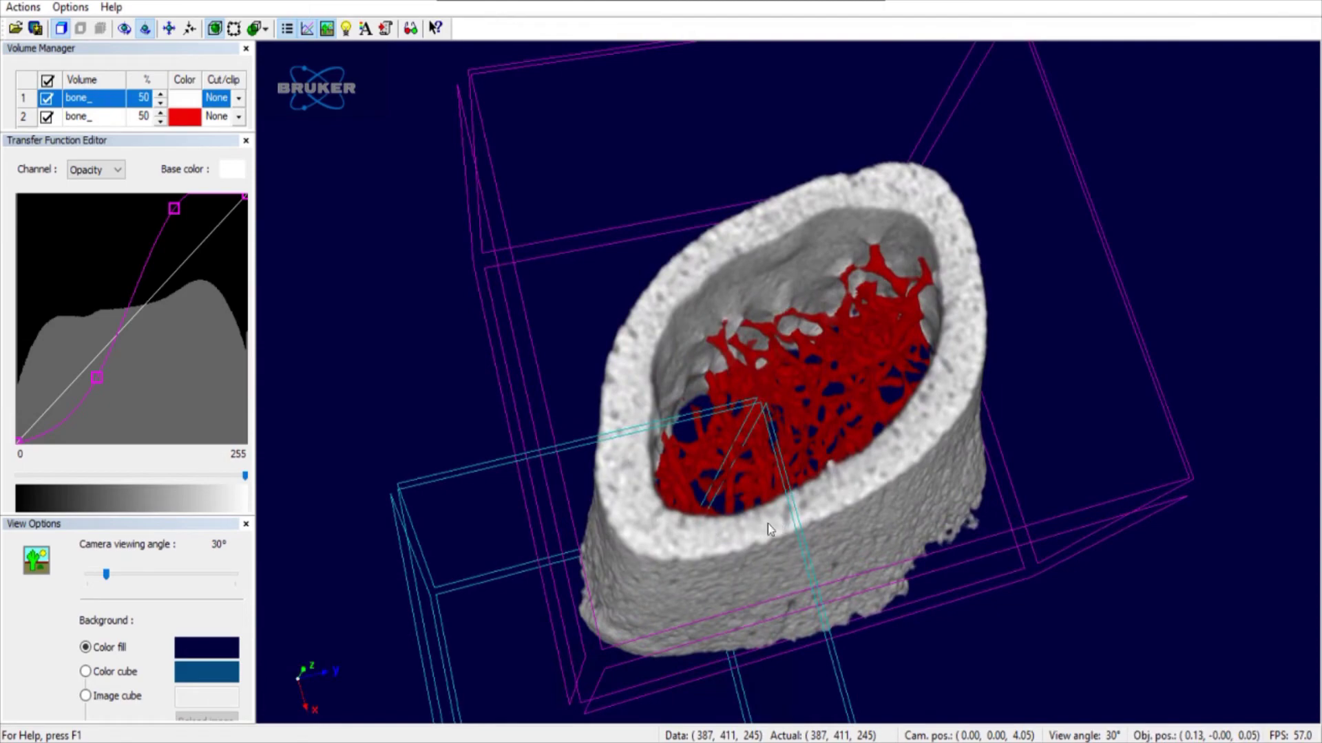
left_click_drag(603, 475, 989, 397)
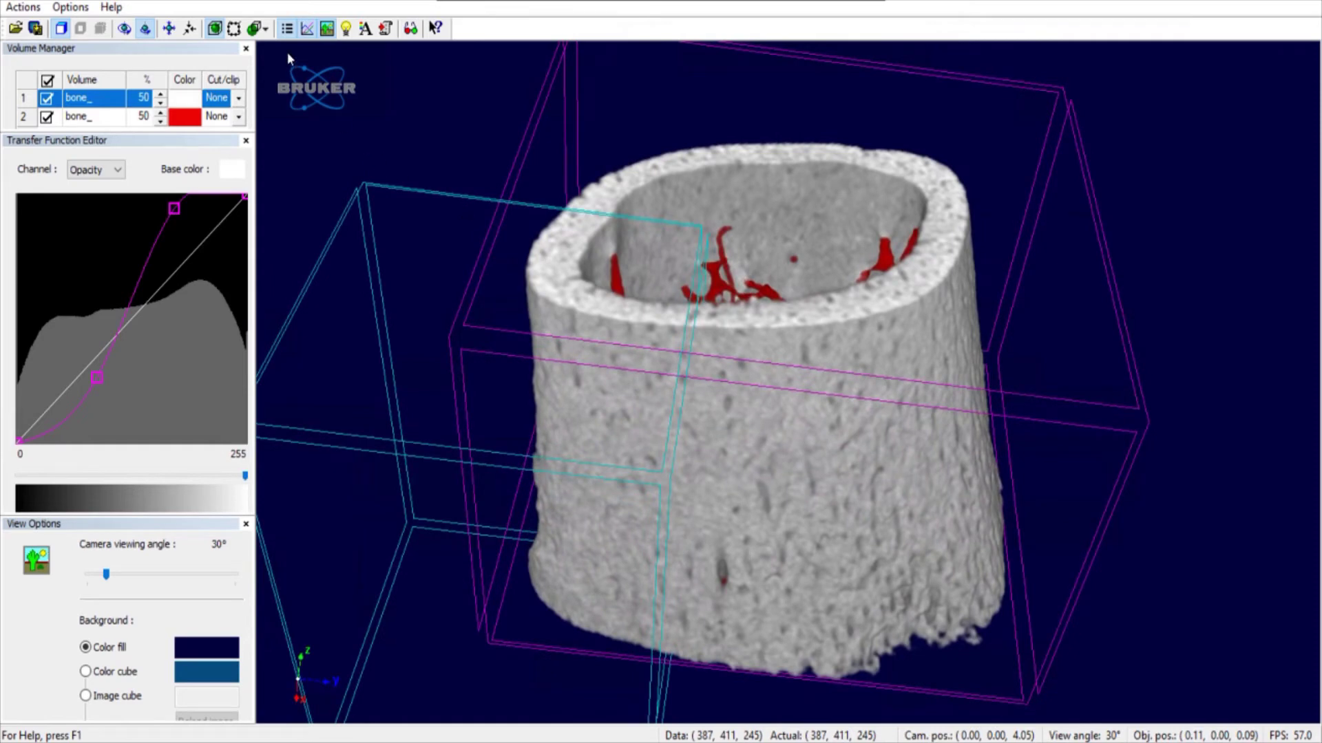
- Apply Cutting with the box shape to the white cortical volume and inspect the exposed red trabecular bone
left_click(256, 28)
left_click(295, 101)
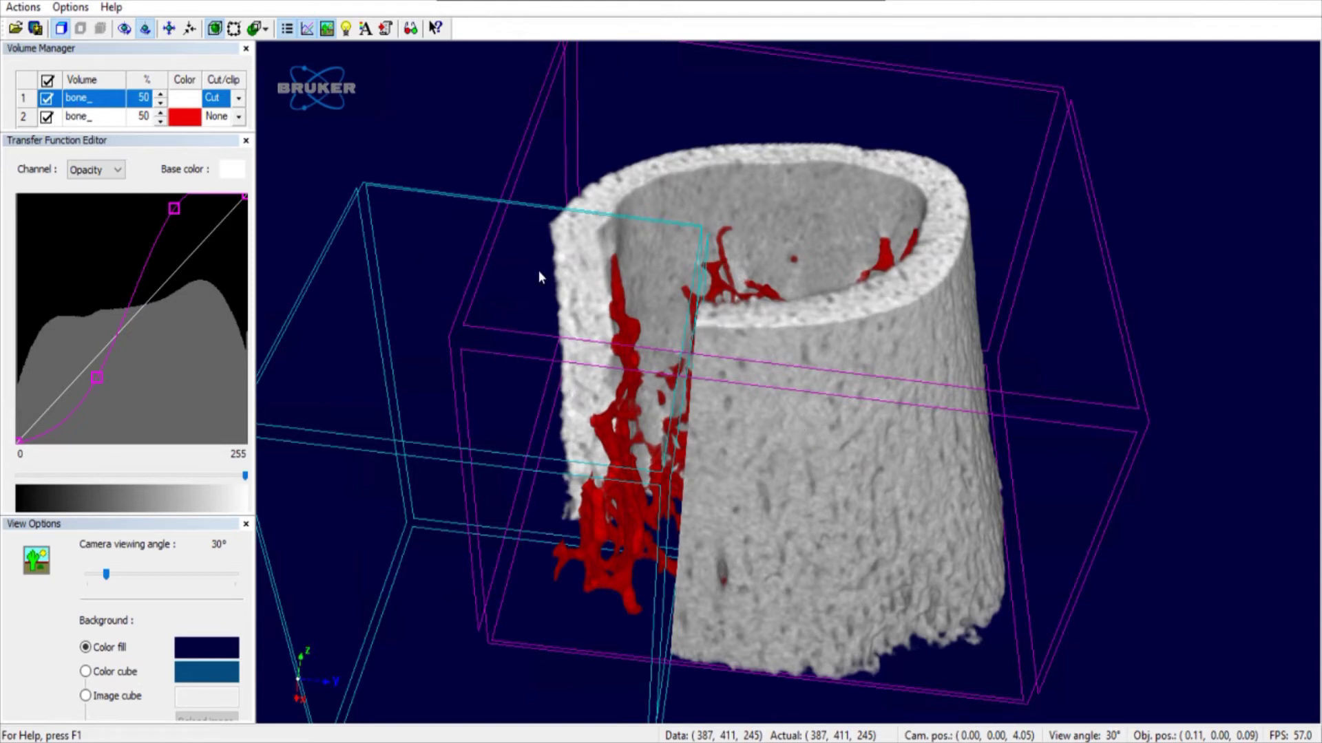
left_click_drag(702, 396, 829, 344)
left_click(112, 97)
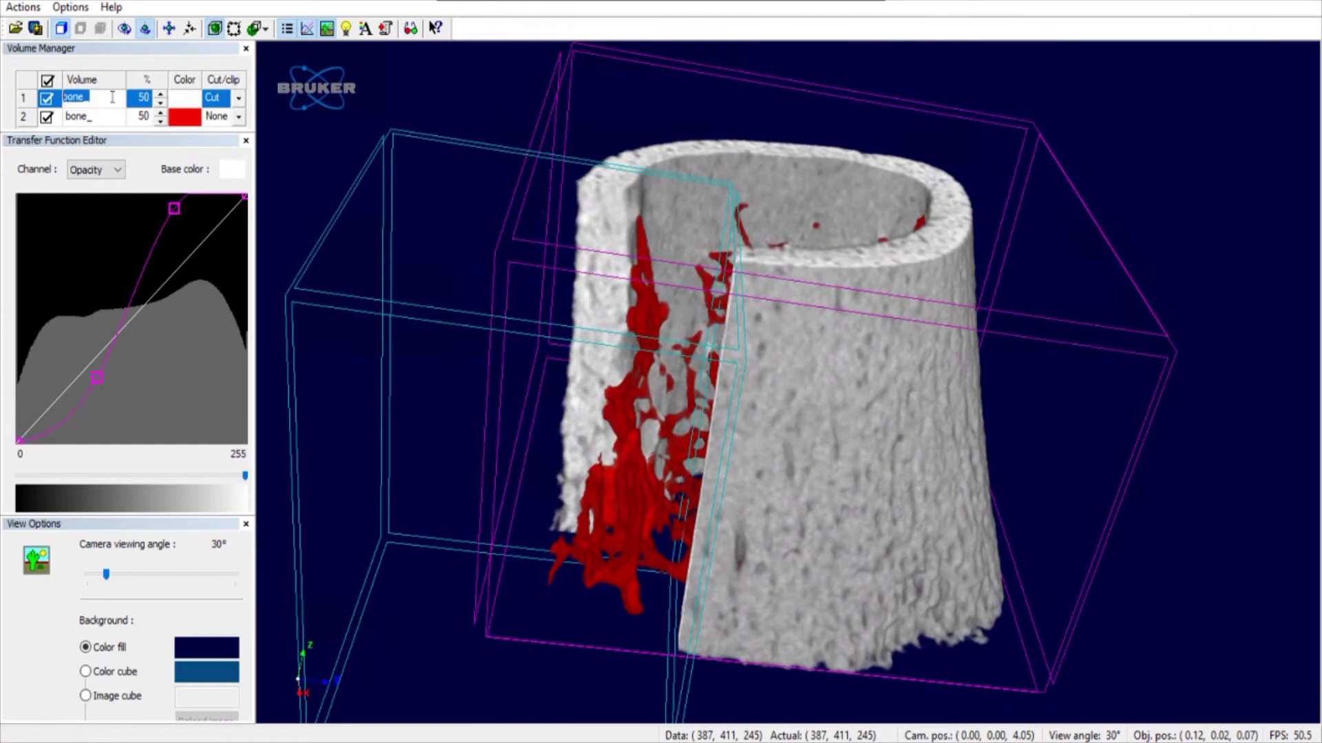
- Rename the white volume as cortical and the red volume as trabecular
type("cortocal")
key("BackSpace")
key("BackSpace")
key("BackSpace")
key("BackSpace")
type("occal")
key("Return")
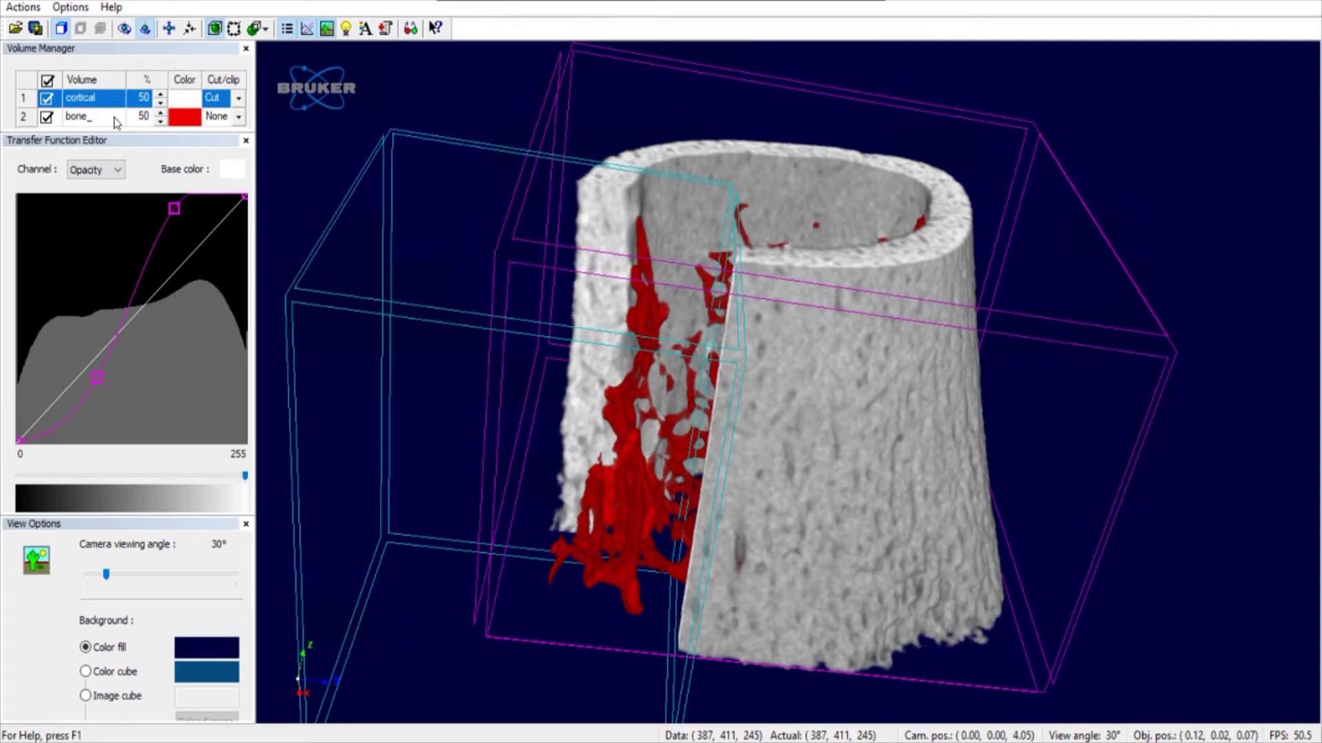
double_click(115, 117)
type("trabecular")
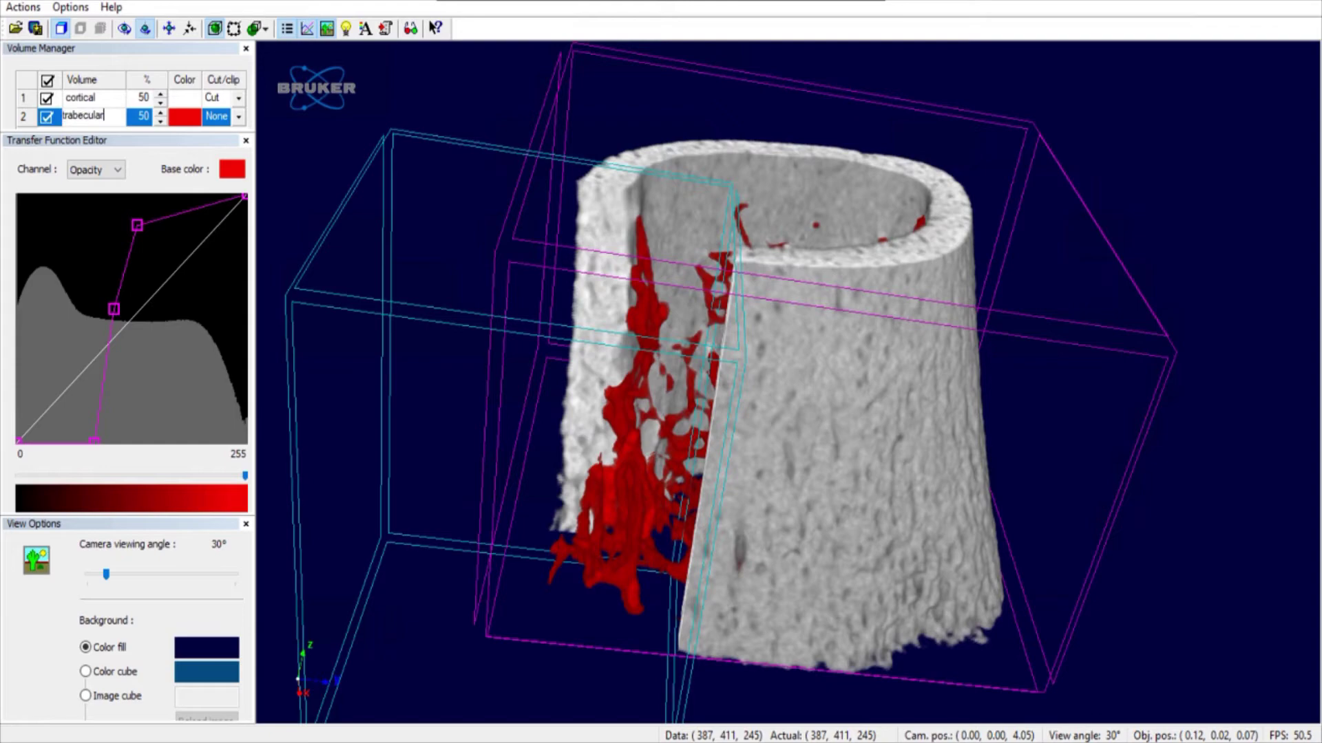
key("Return")
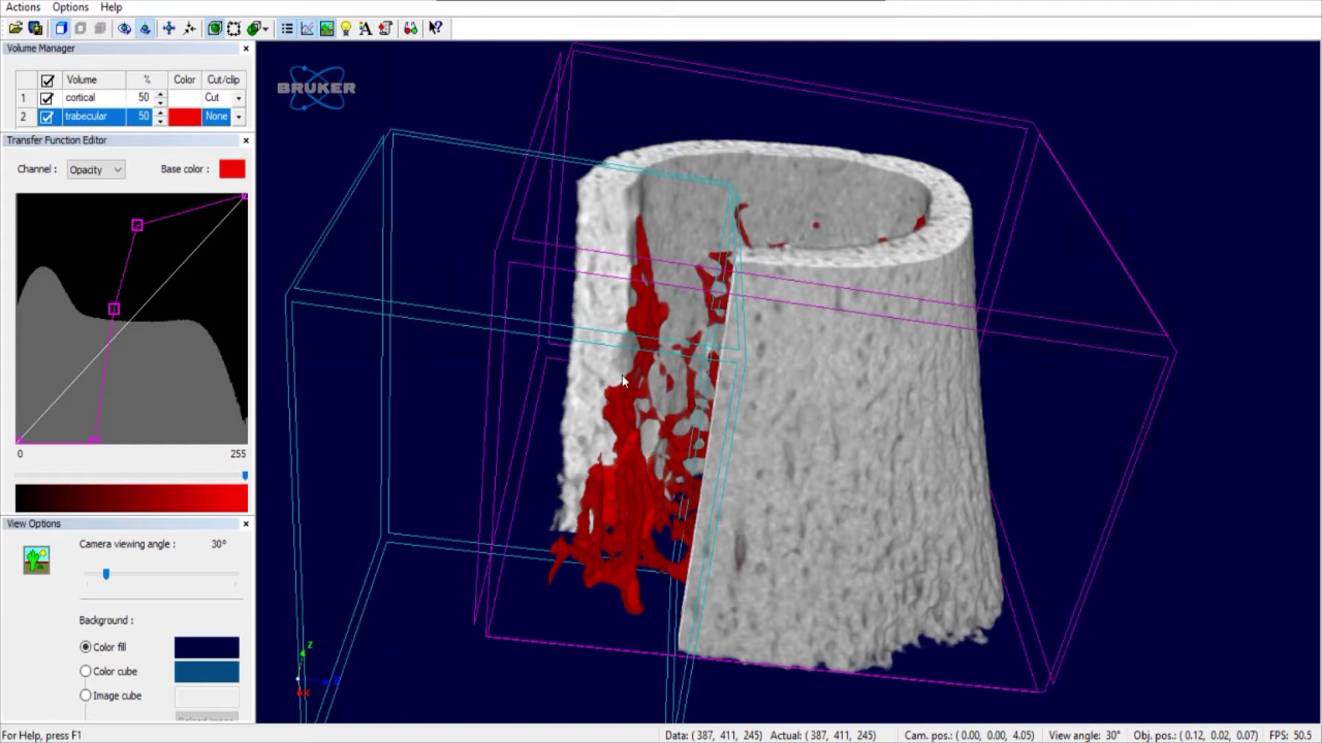
- Shift the cutting box slightly deeper into the bone so the cut through the cortical volume widens
left_click_drag(737, 406, 807, 278)
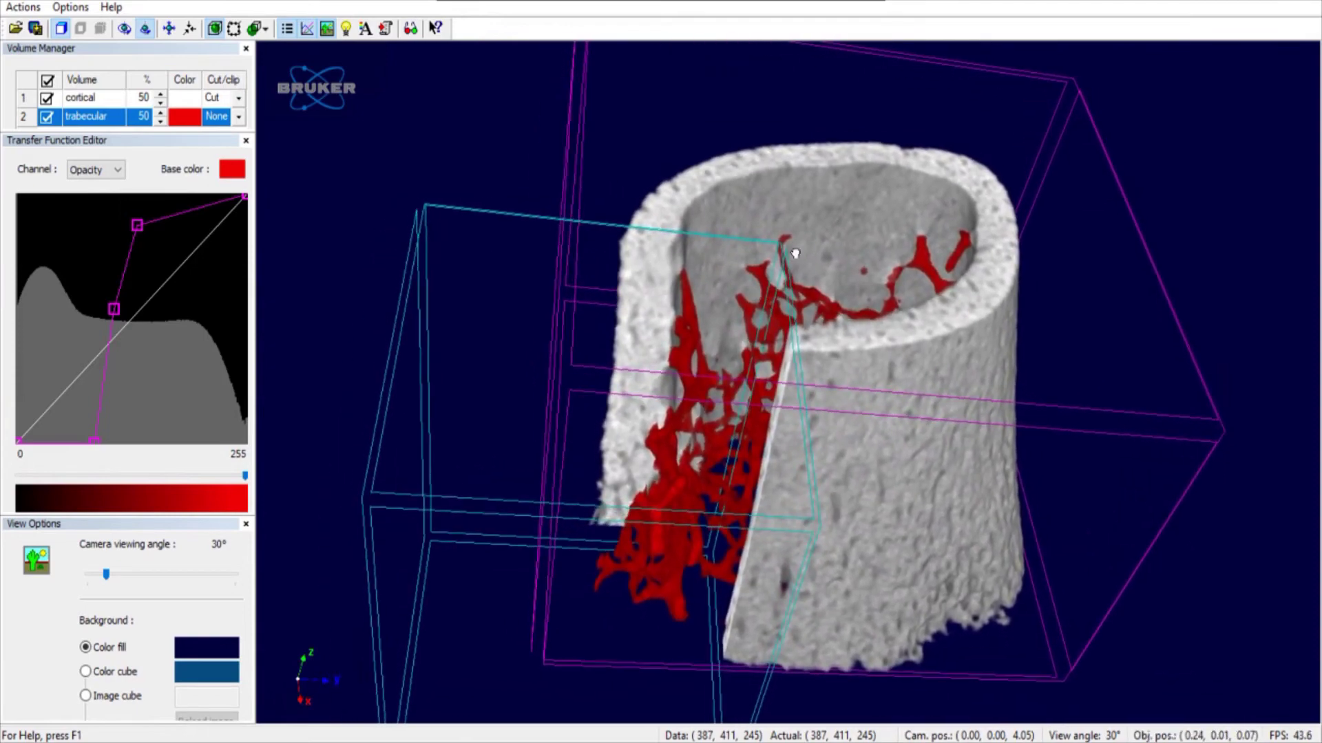
left_click_drag(722, 214, 655, 234)
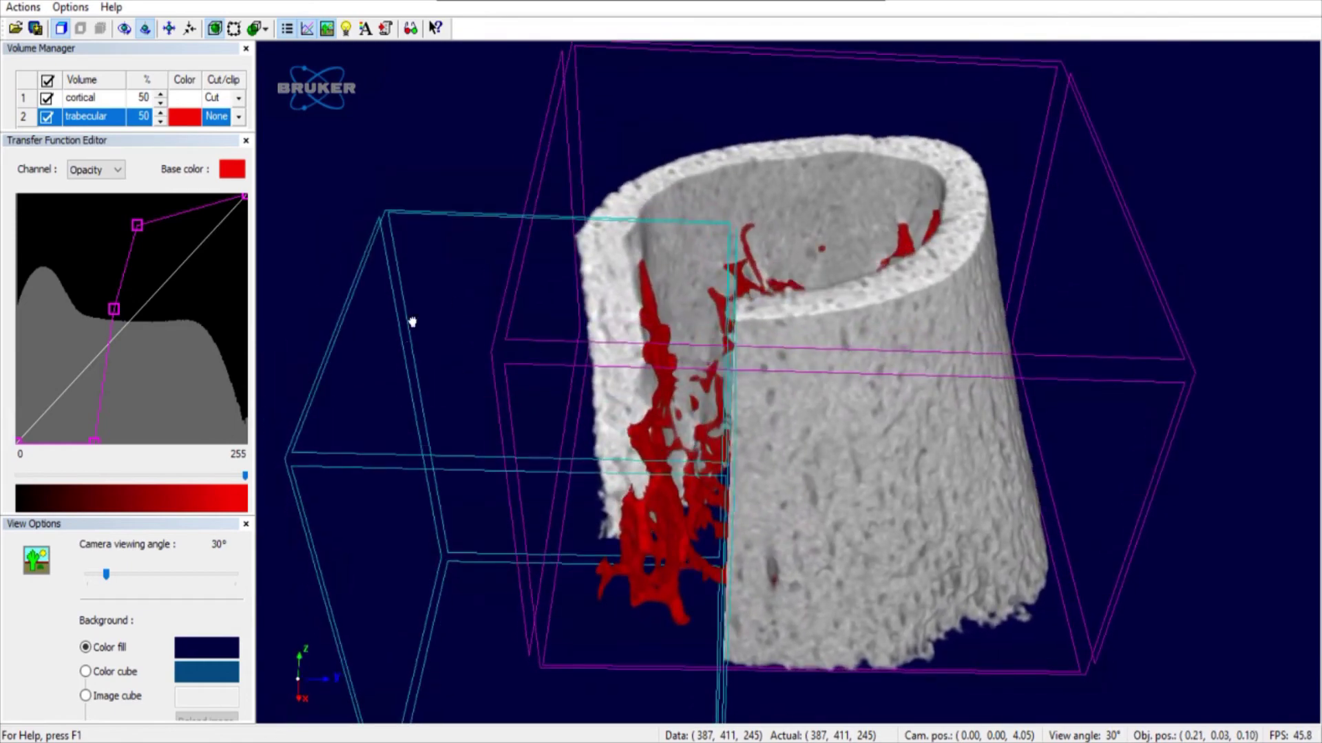
mouse_move(413, 321)
right_mouse_down()
mouse_move(396, 335)
mouse_move(396, 325)
right_mouse_up()
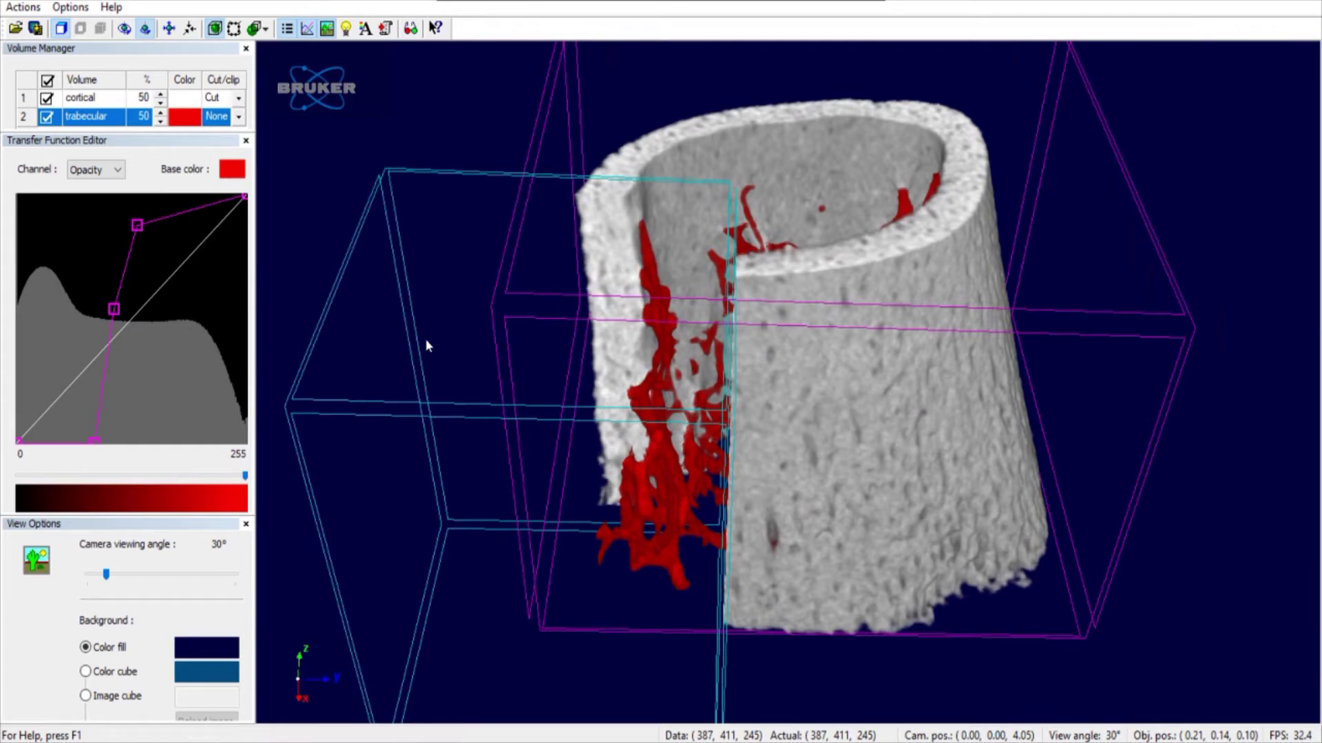
left_click_drag(425, 339, 457, 340)
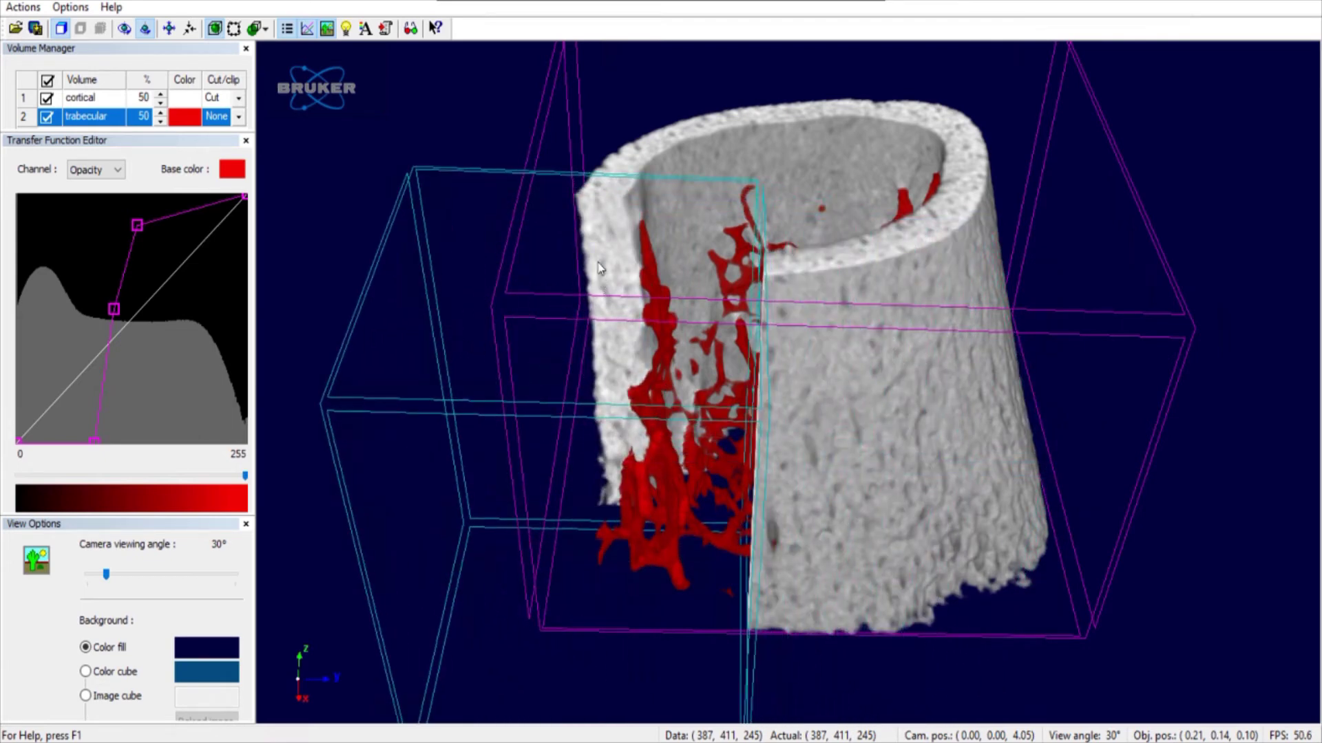
mouse_move(593, 286)
left_mouse_down()
mouse_move(596, 311)
mouse_move(595, 288)
left_mouse_up()
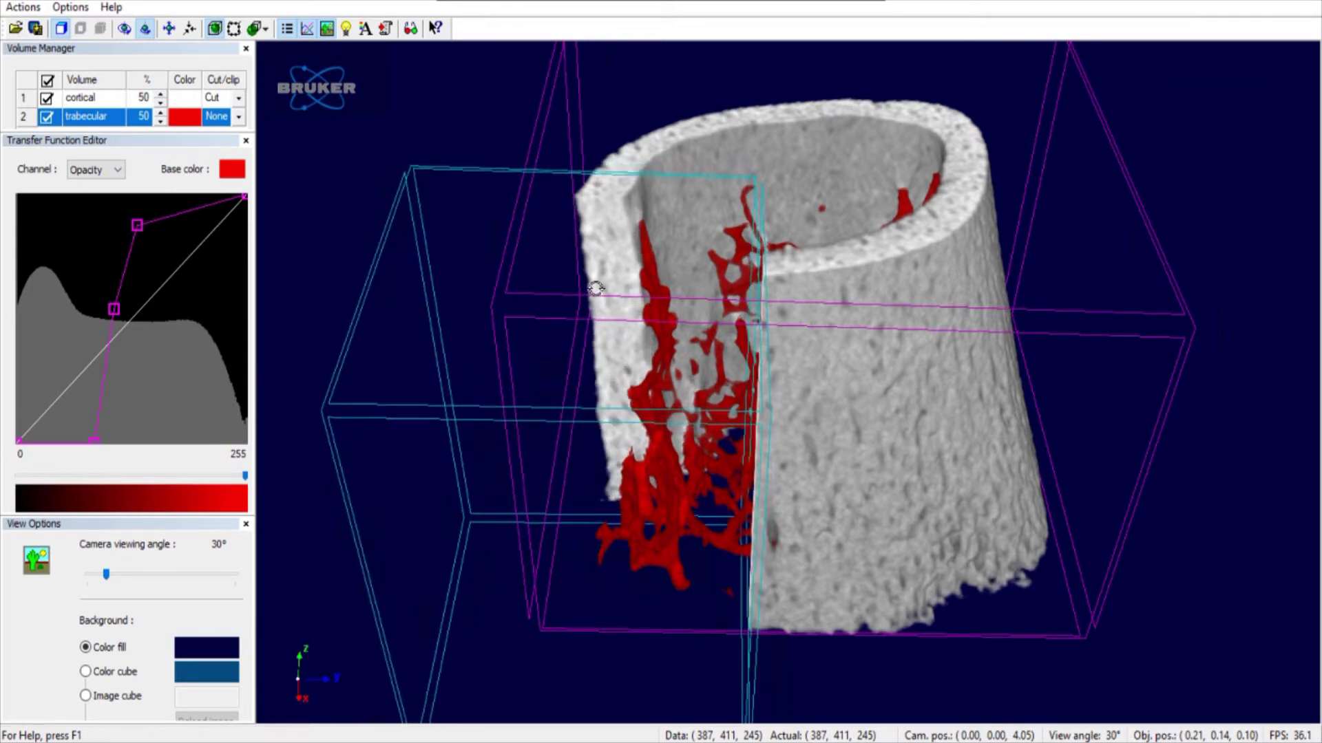
- Resize the cutting box by extending its side face across the bone and lowering its top face to leave an uncut upper cortical ring
left_click_drag(557, 365, 475, 280)
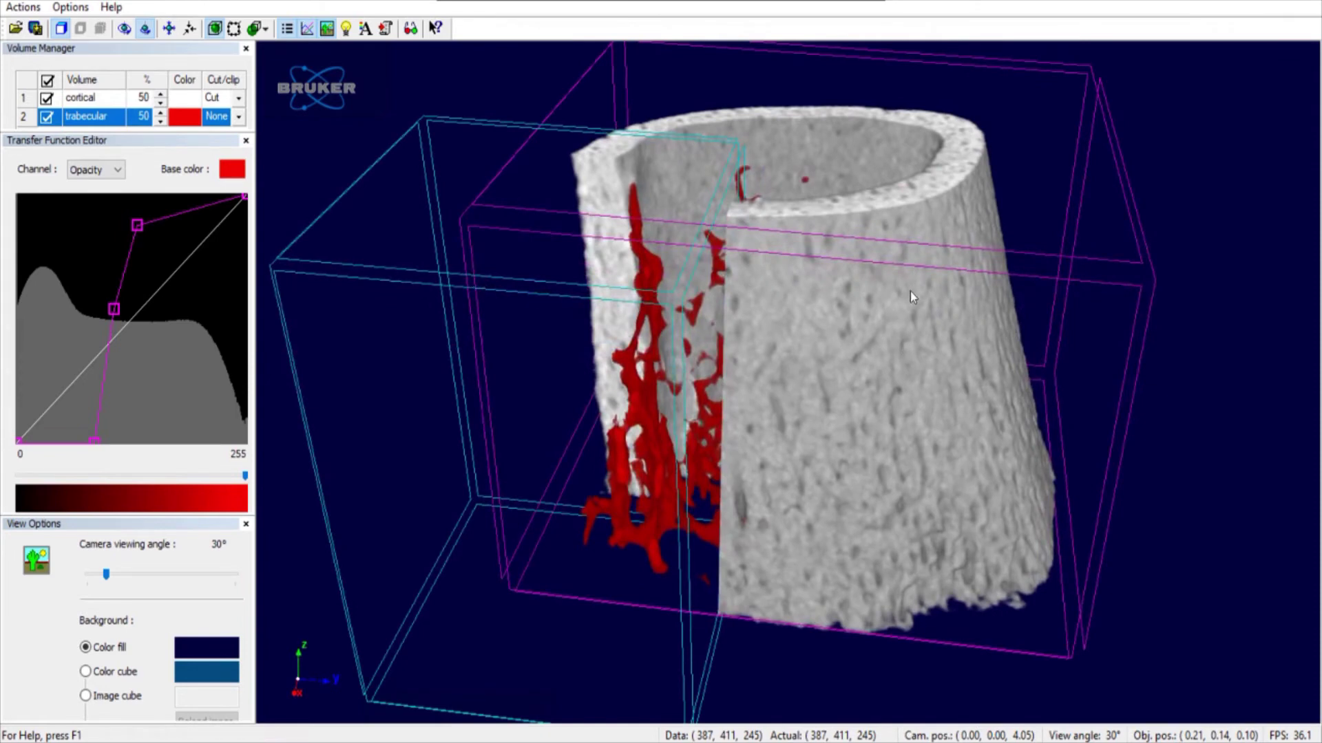
left_click_drag(433, 216, 546, 259)
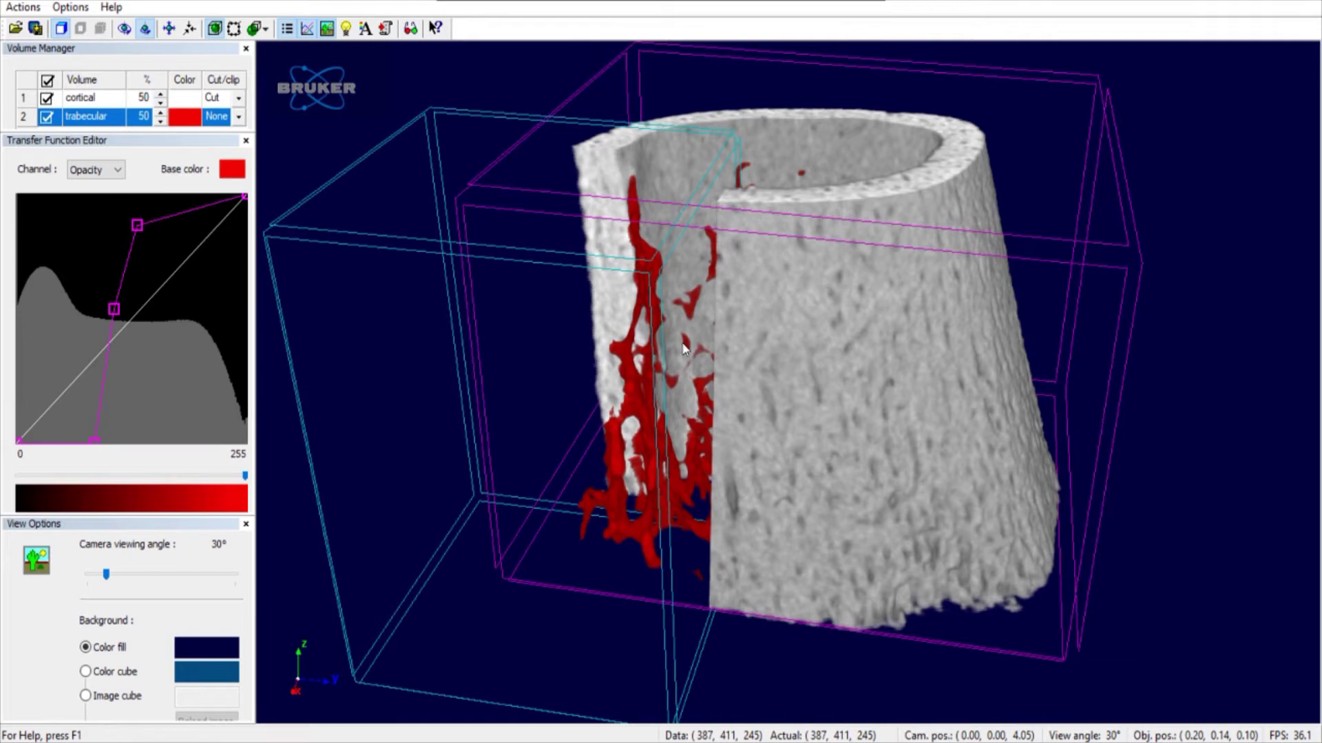
left_click_drag(683, 349, 781, 377)
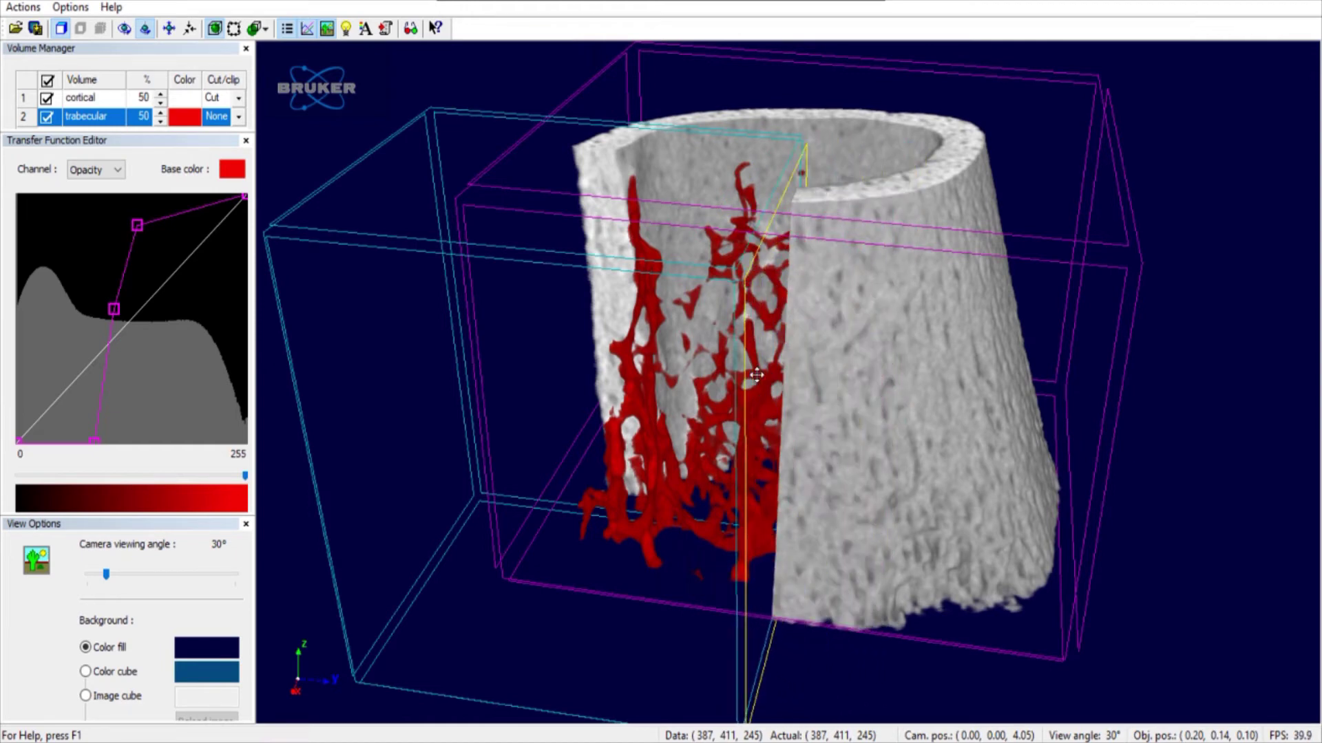
left_click_drag(698, 209, 725, 374)
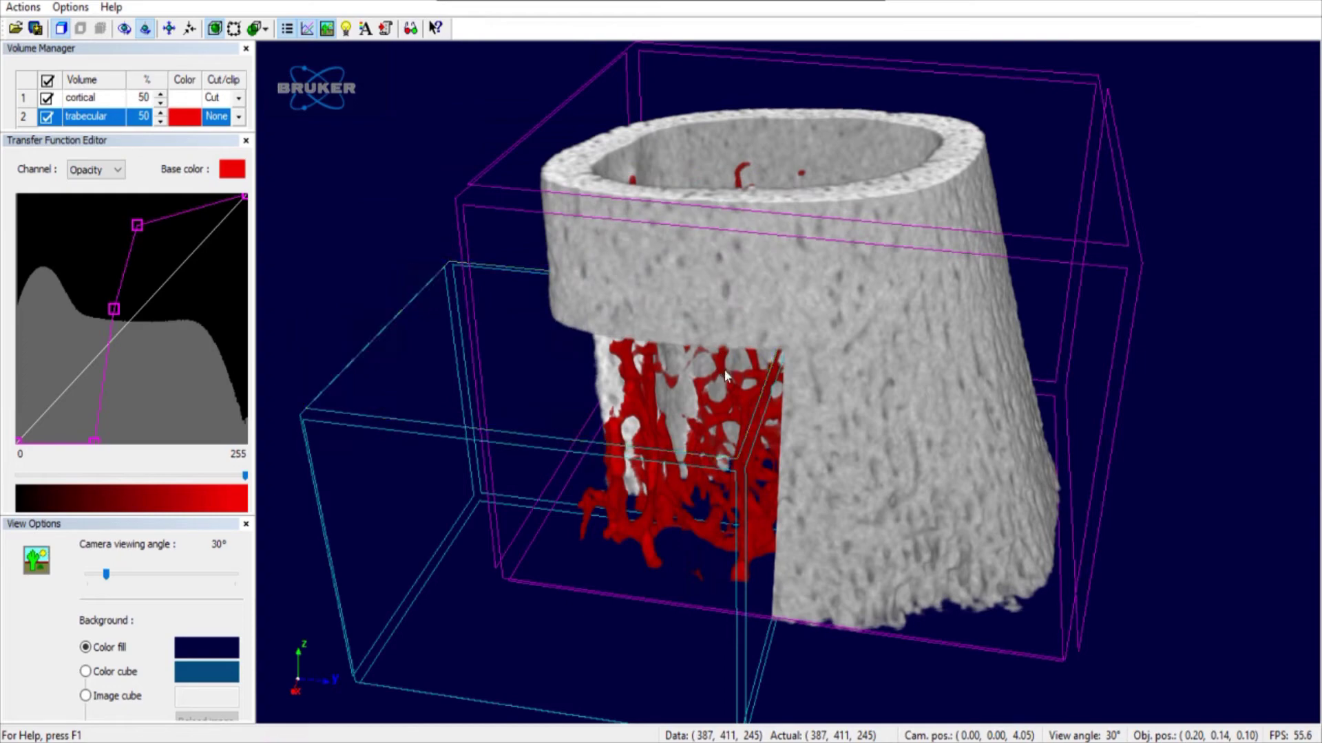
right_click_drag(724, 369, 543, 233)
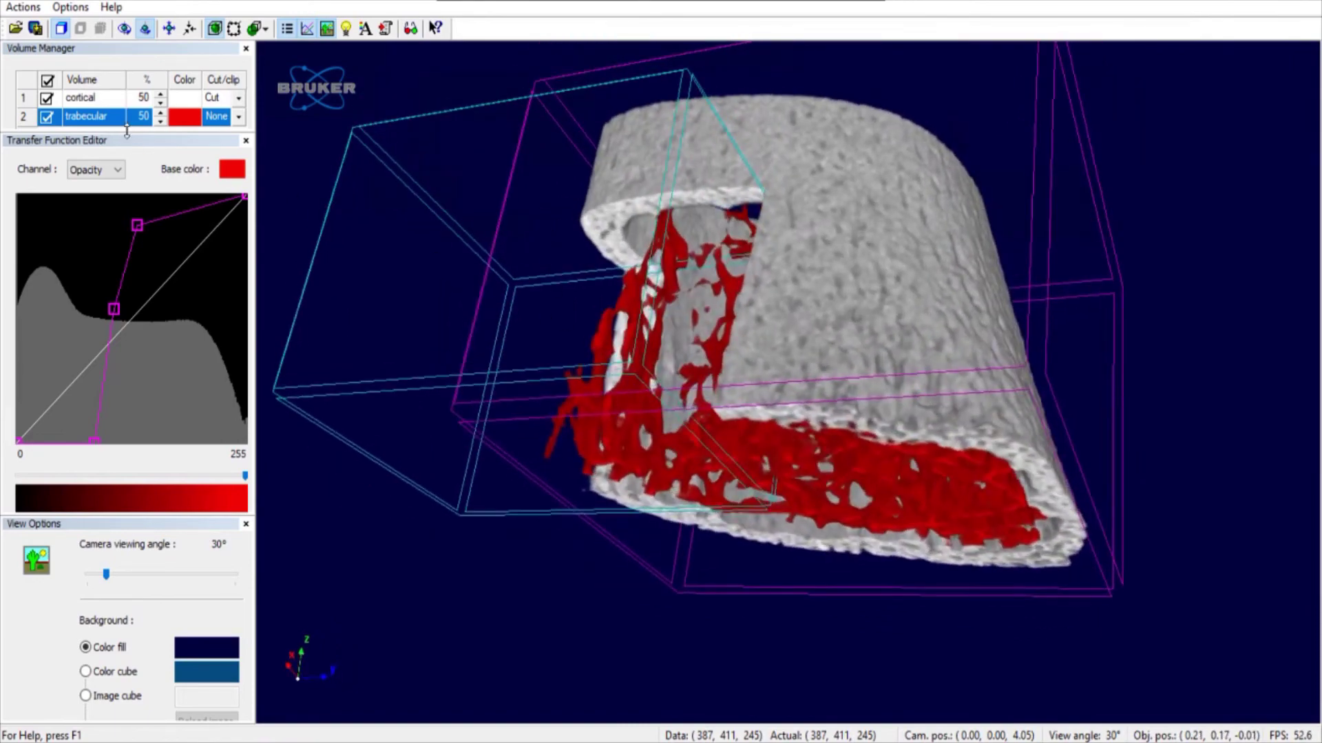
- Try Cutting on the trabecular volume with the box shape and set that volume back to No Cutting/Clipping
left_click(90, 98)
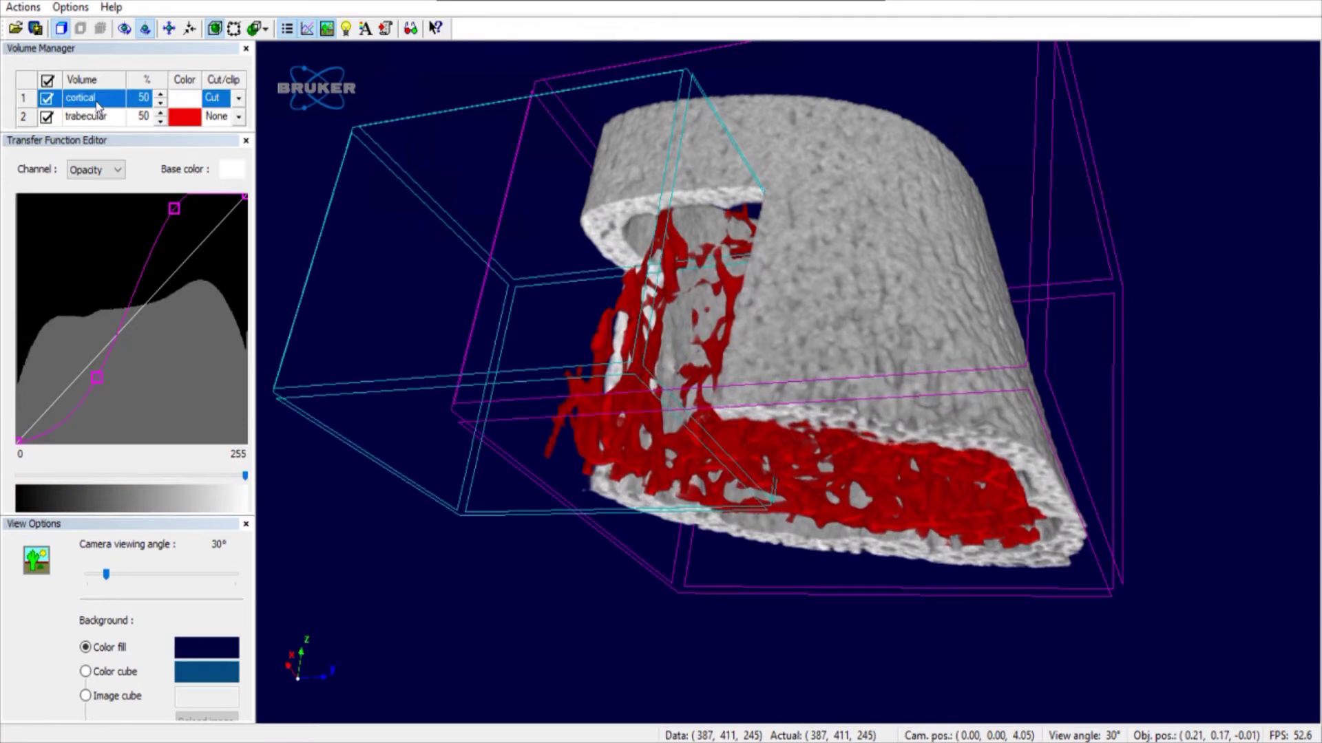
left_click(101, 120)
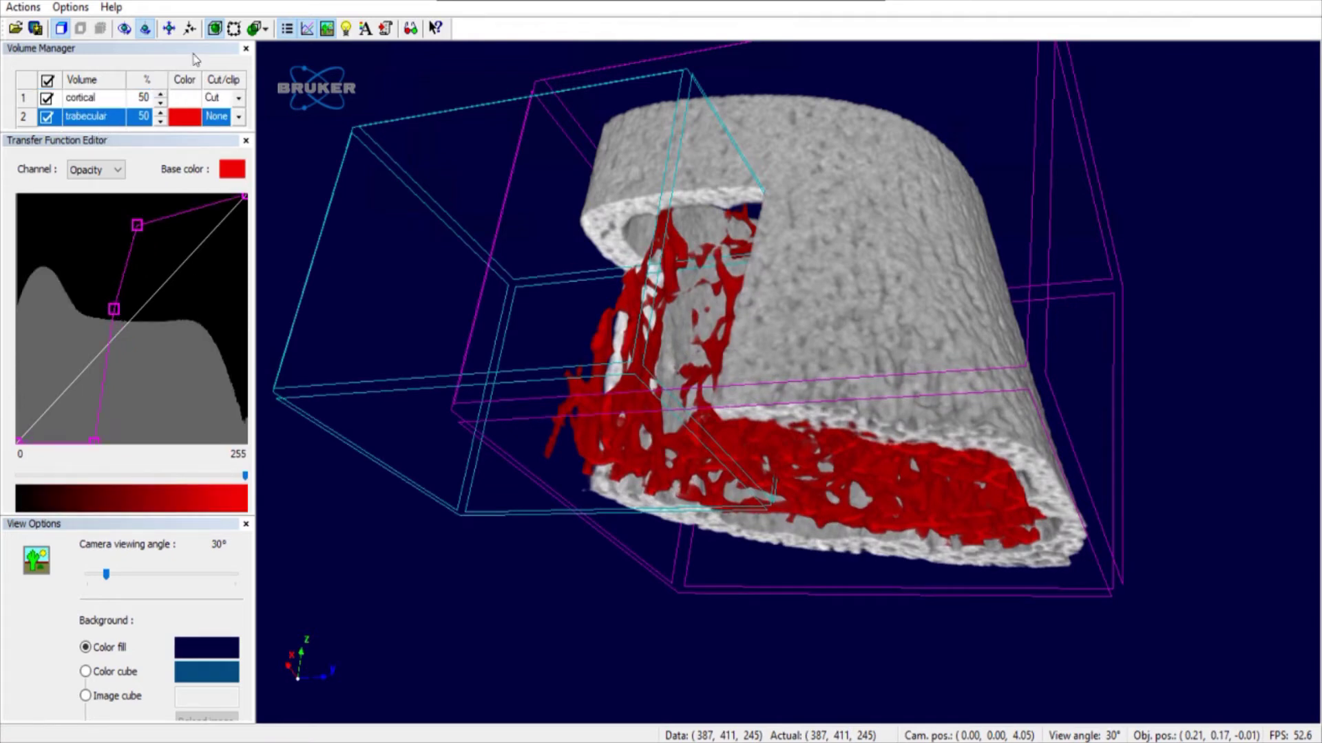
left_click(259, 28)
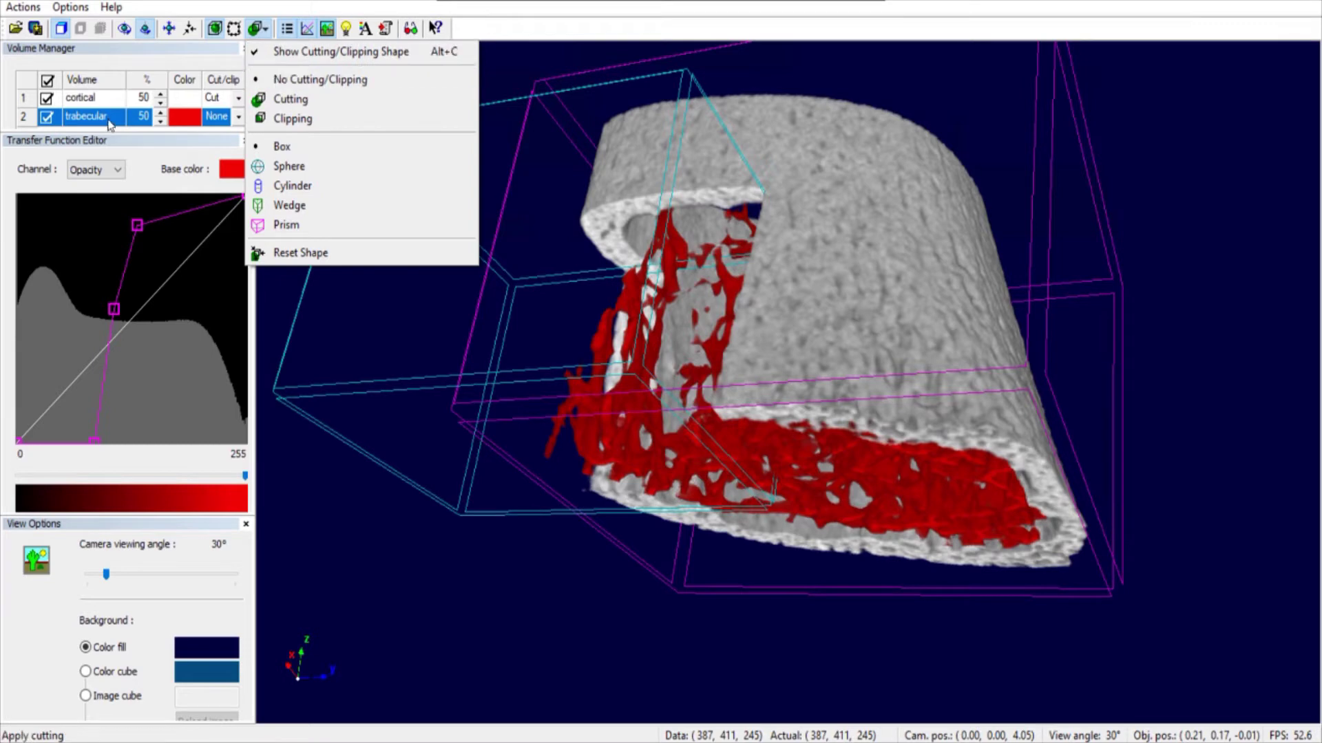
left_click(302, 99)
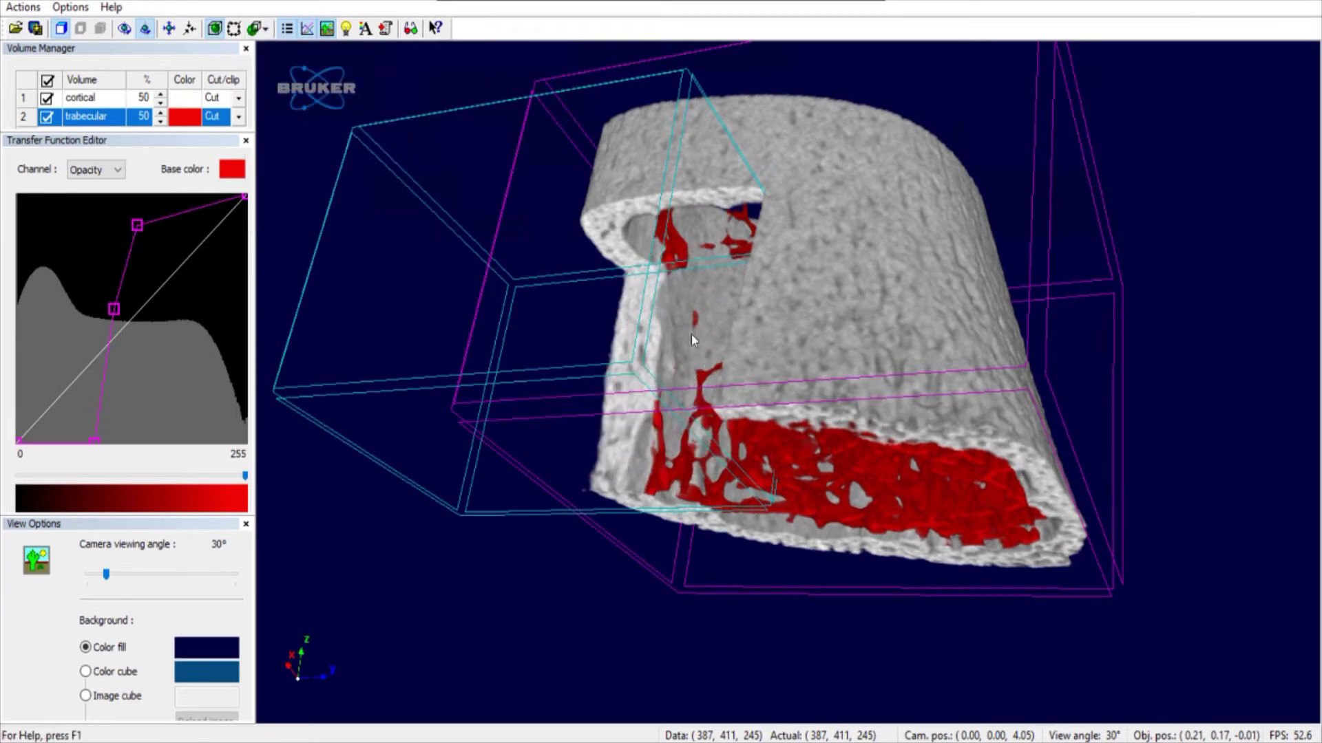
left_click(267, 29)
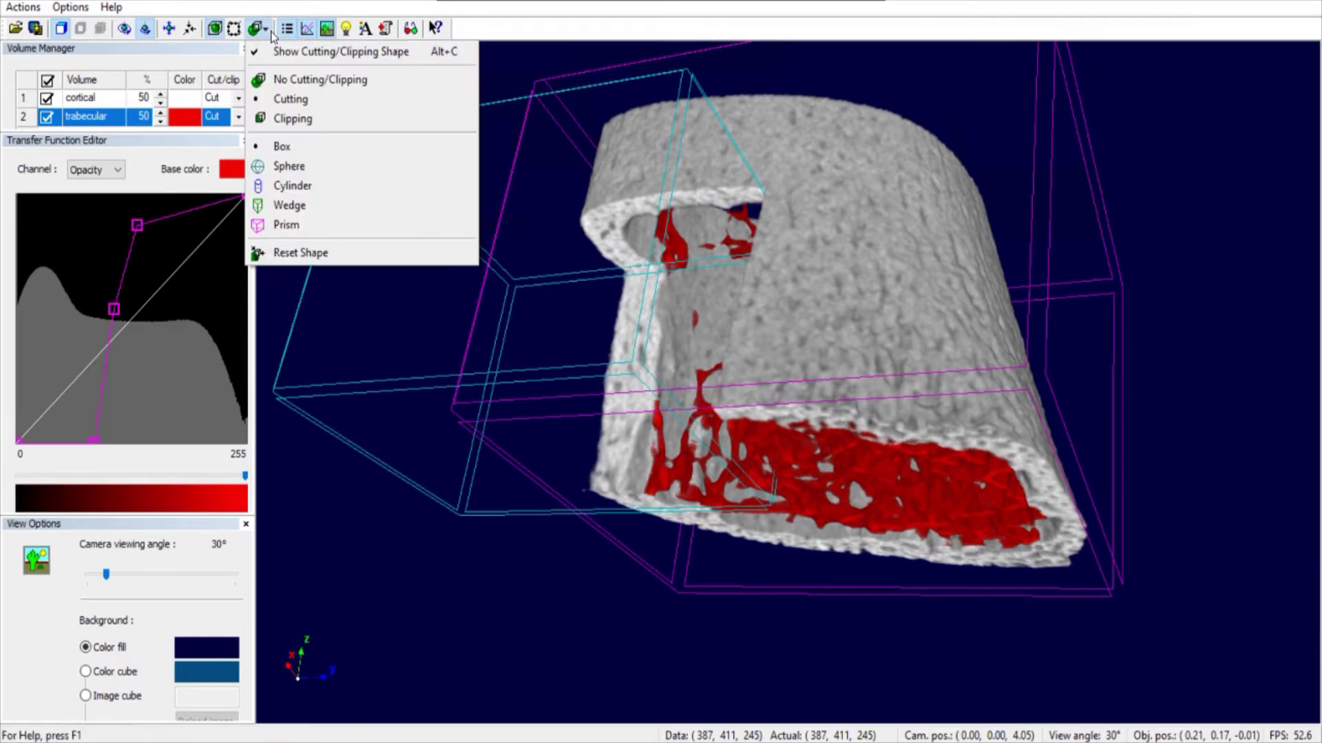
left_click(295, 81)
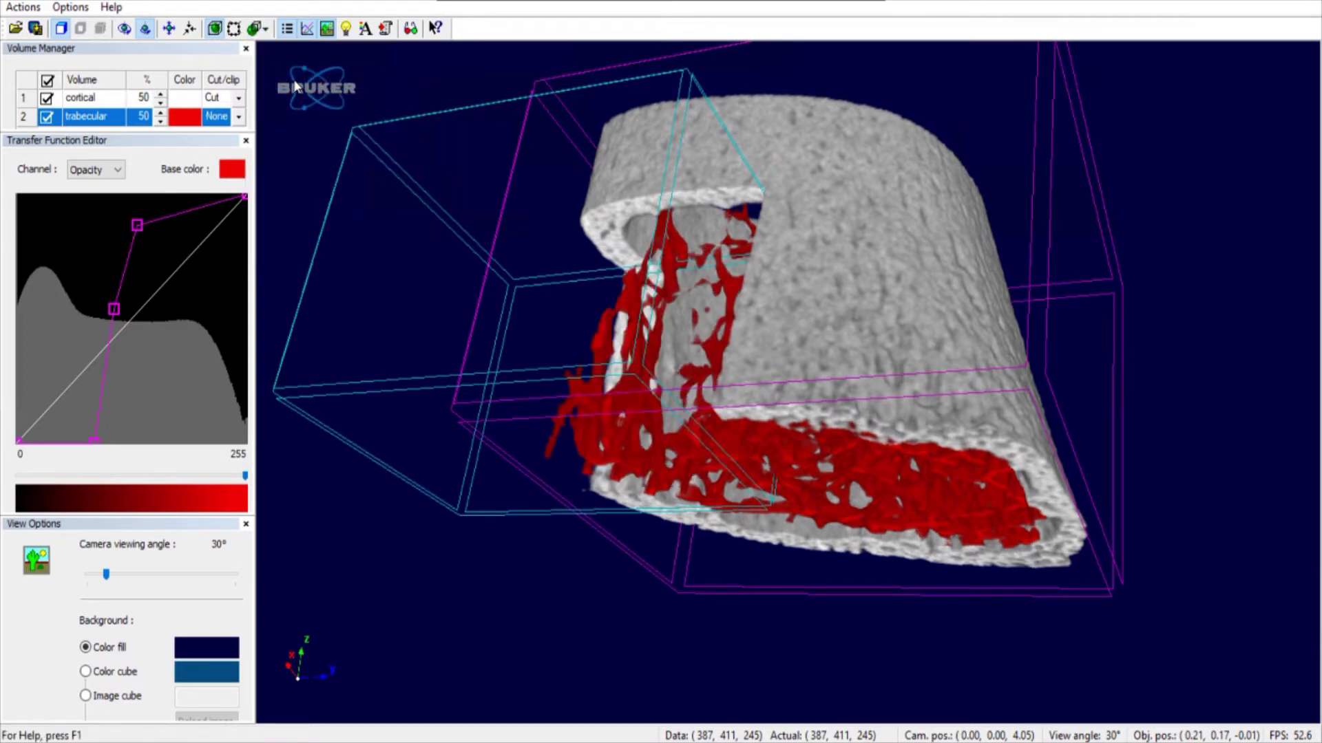
- Try Clipping on the cortical volume with the box shape and inspect the piece kept inside the box
left_click(108, 100)
left_click(267, 30)
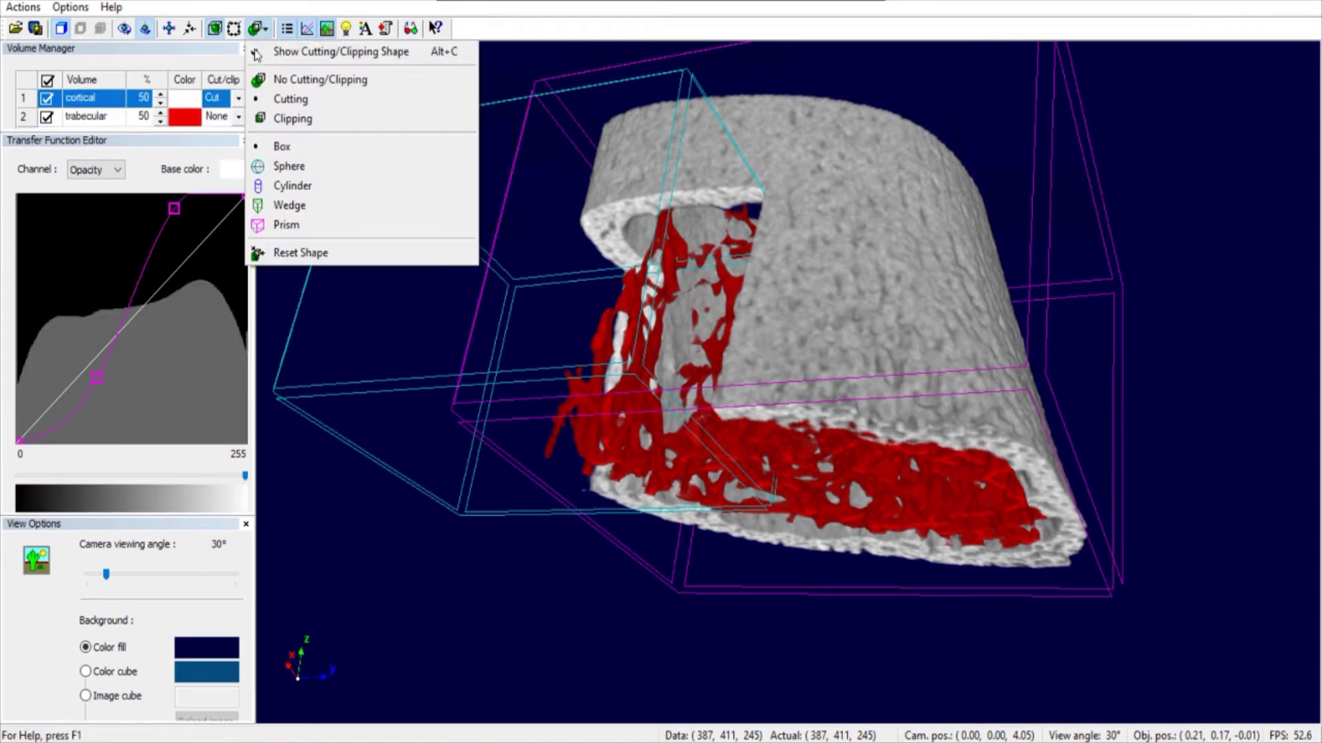
left_click(287, 120)
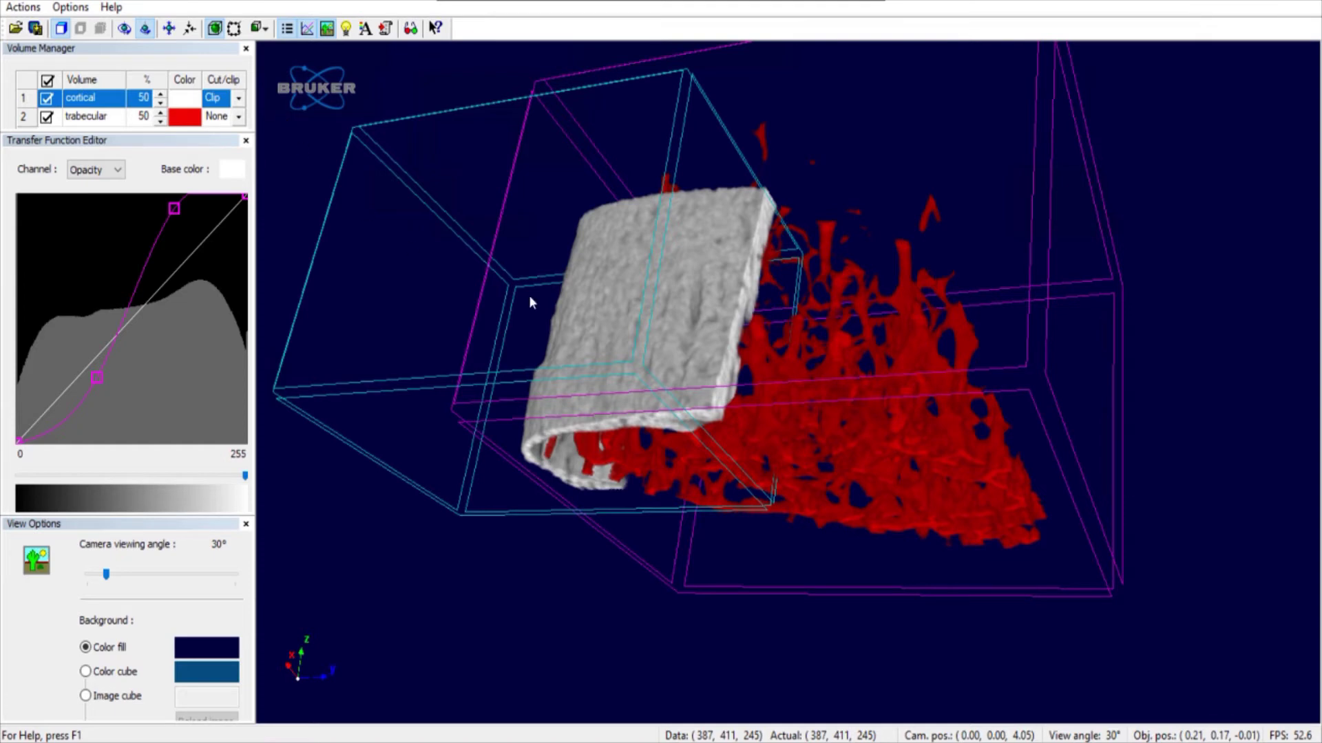
left_click_drag(696, 247, 885, 409)
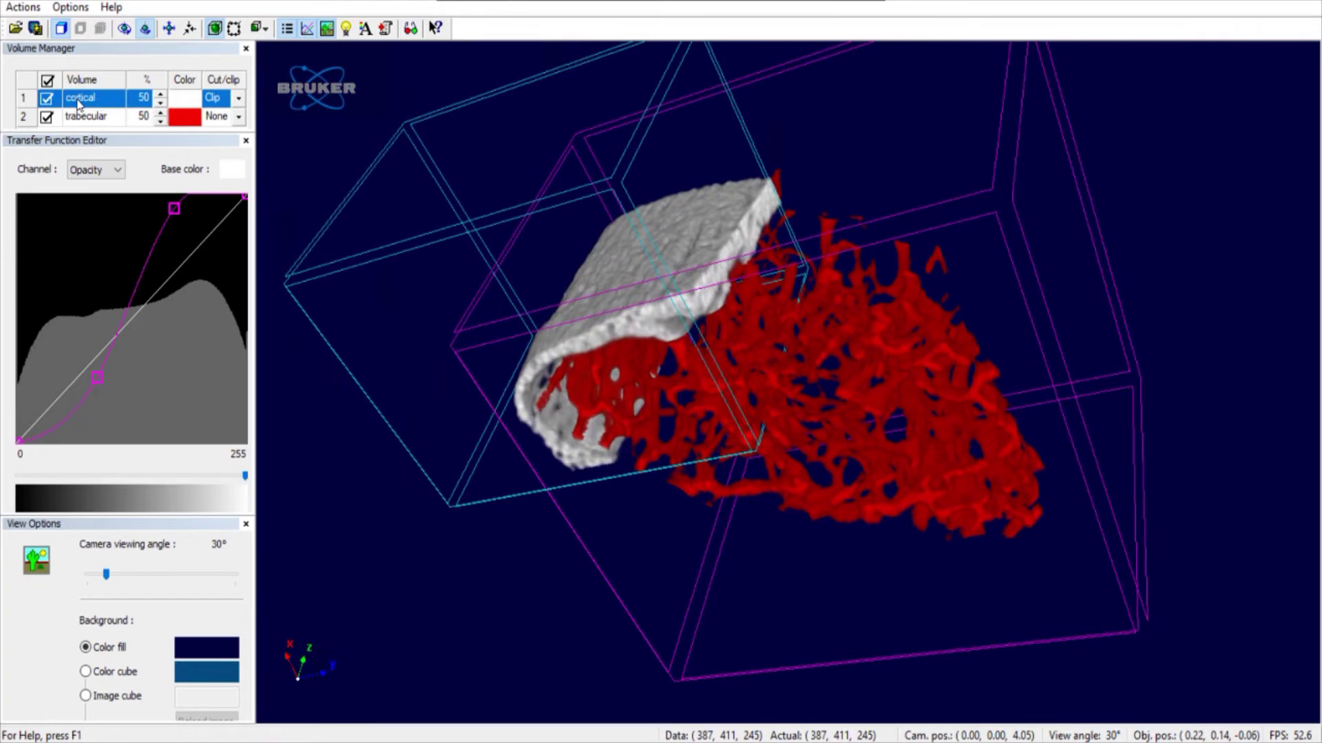
- Set the cortical volume to No Cutting/Clipping and turn the bone upright to check the whole cortex
left_click(259, 28)
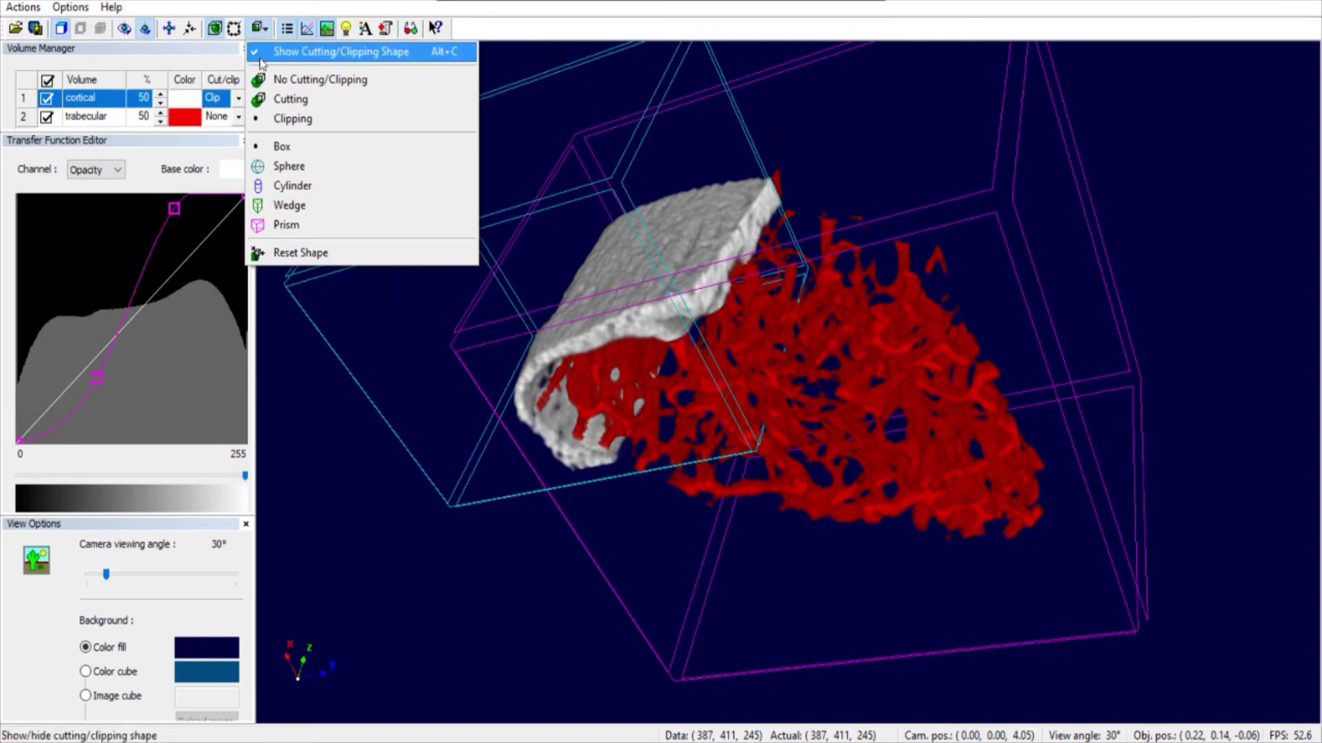
left_click(267, 80)
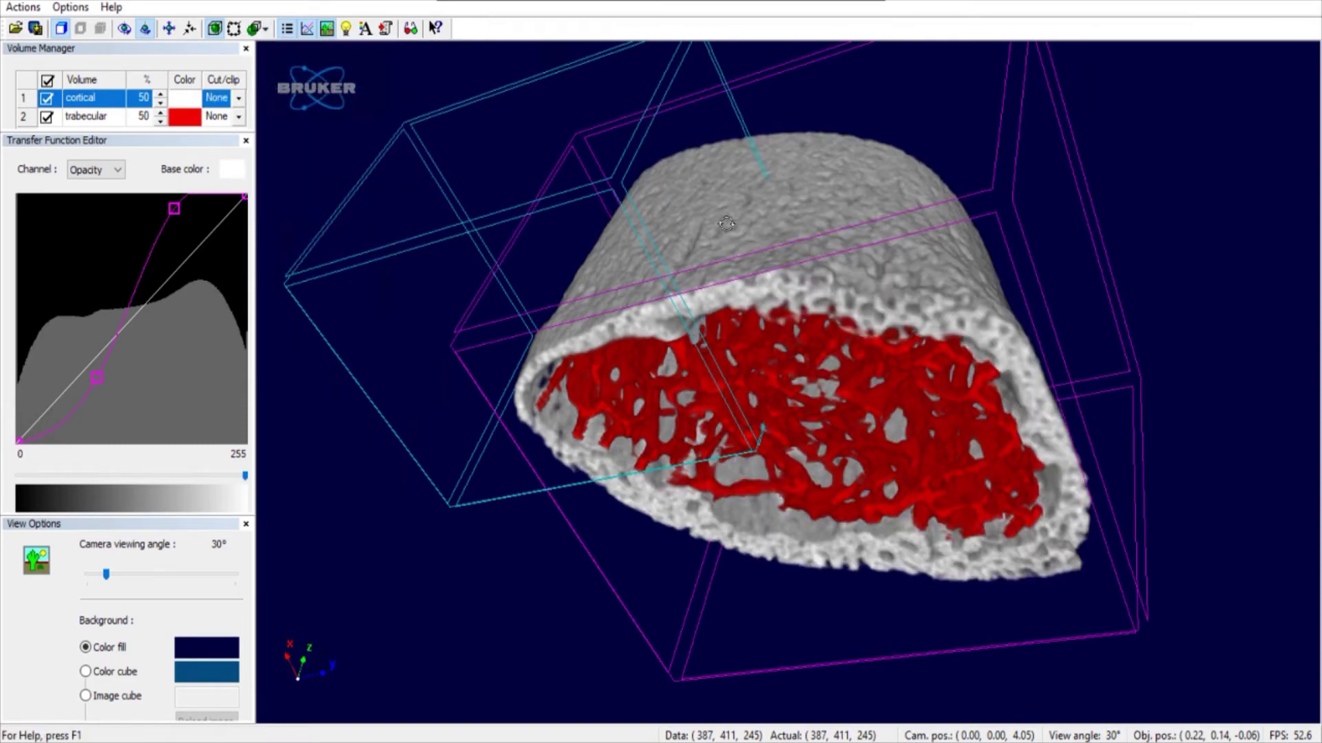
left_click_drag(726, 224, 707, 548)
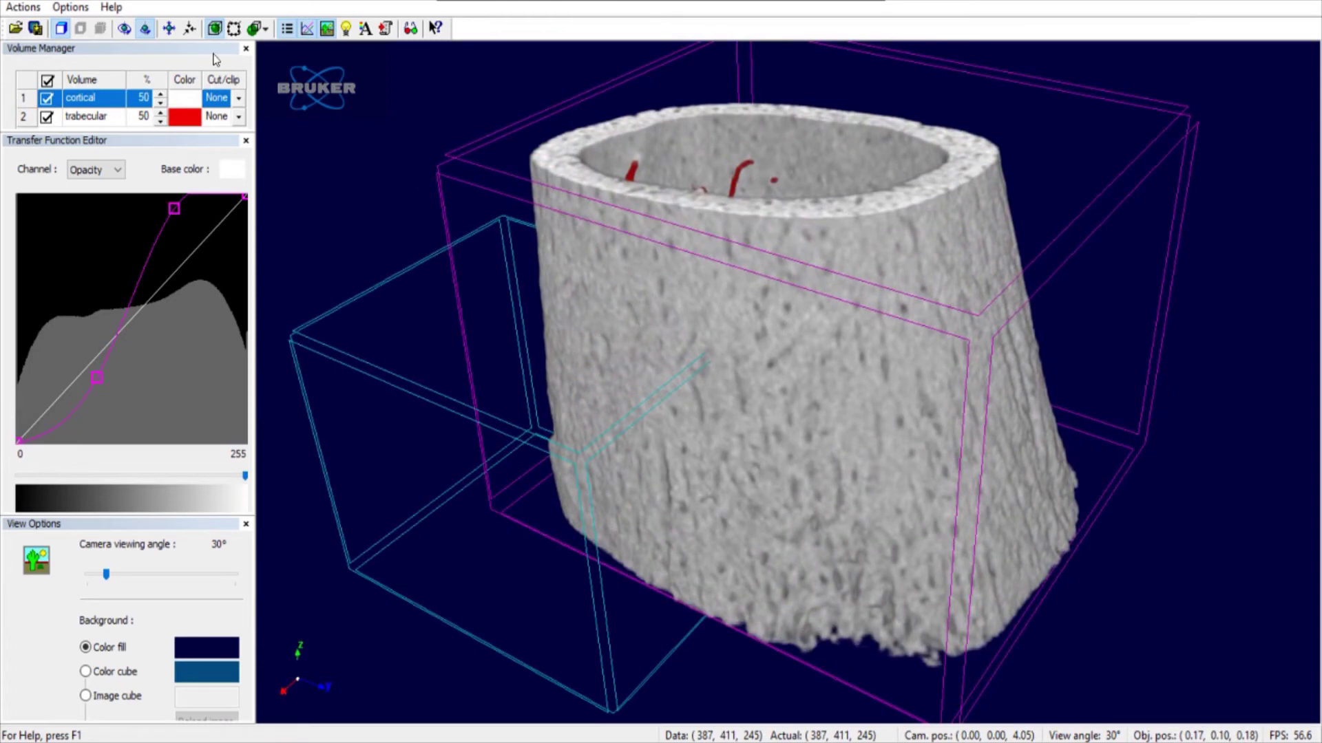
left_click(260, 28)
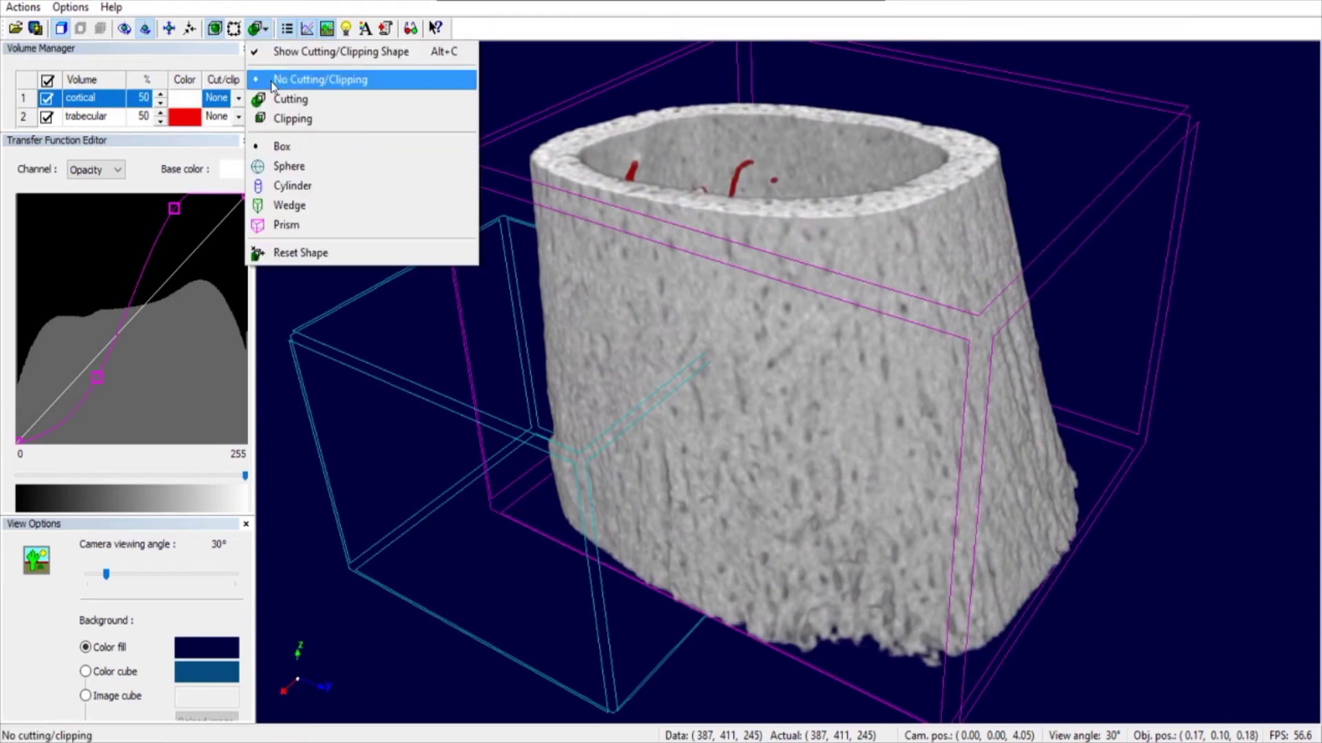
left_click(504, 195)
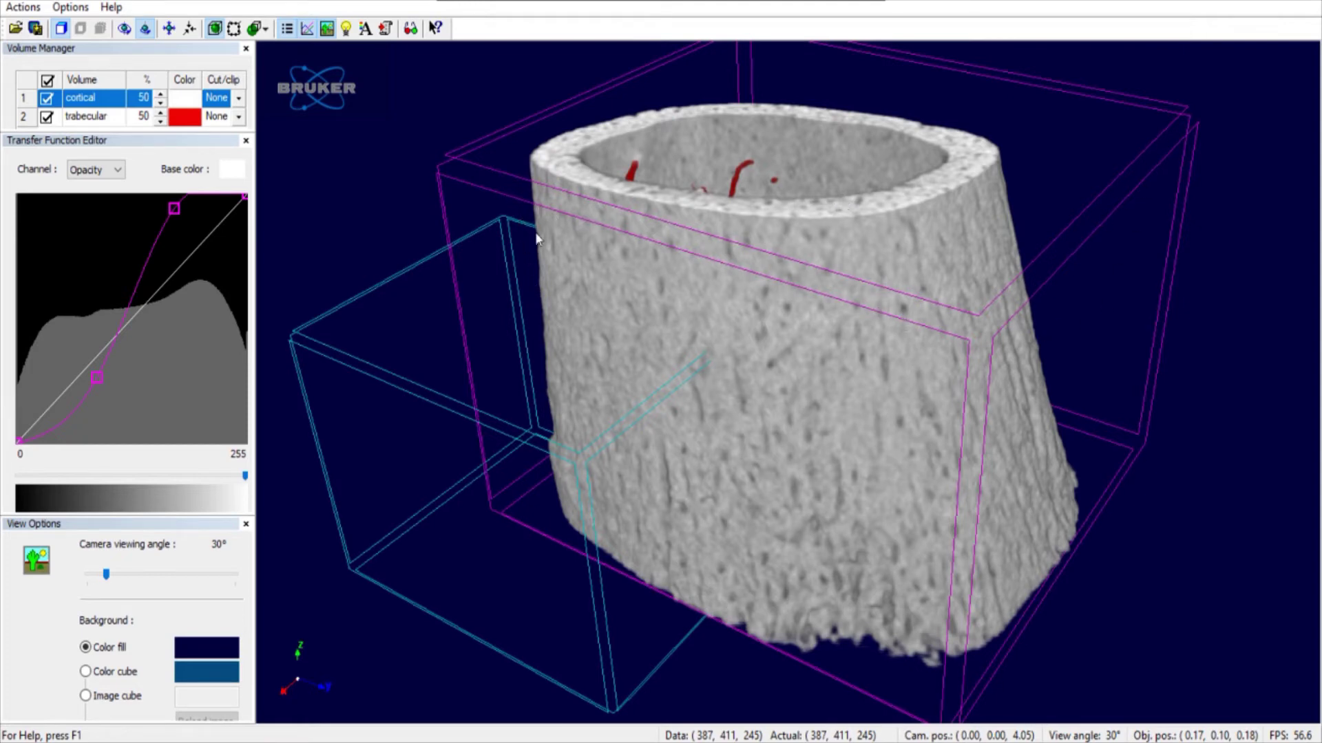
- Open the Flight Recorder, place it clear of the bone, frame the upright bone and add this view as the first key frame
left_click(384, 29)
left_click_drag(406, 165, 1202, 22)
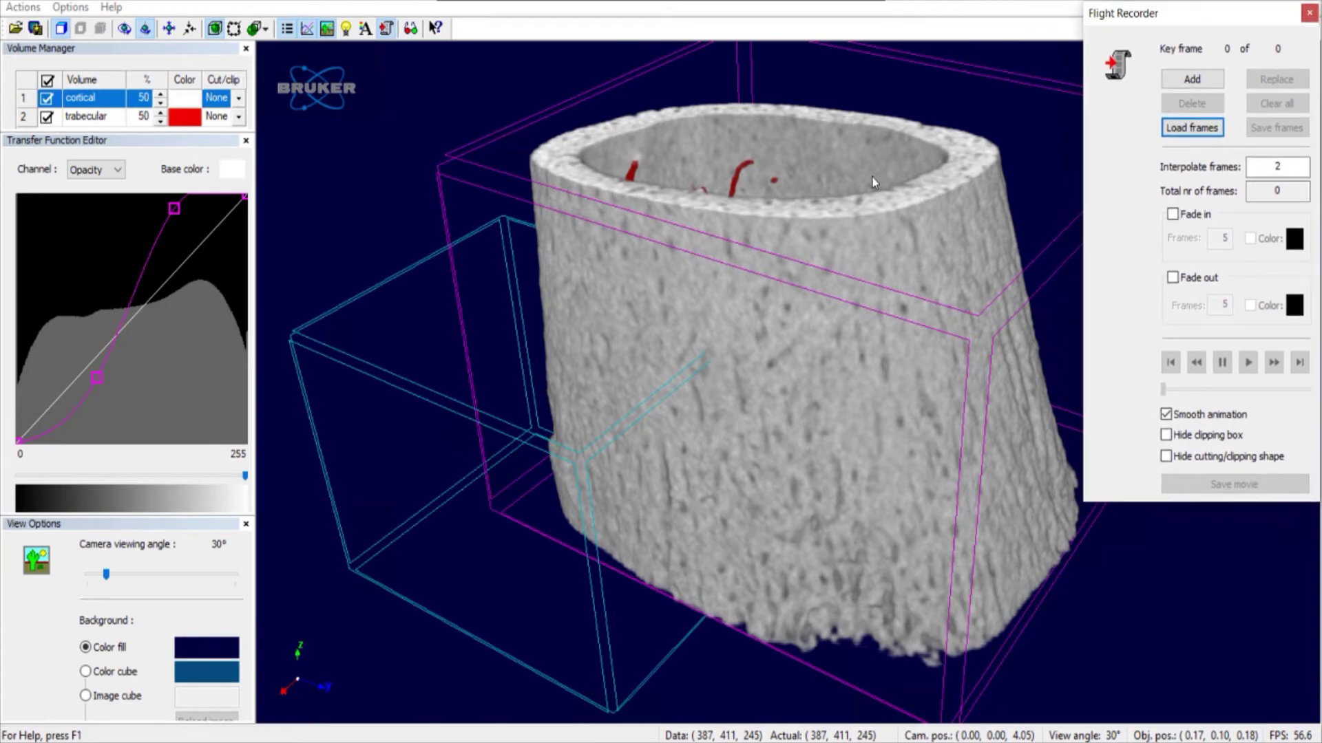
left_click_drag(877, 181, 873, 185)
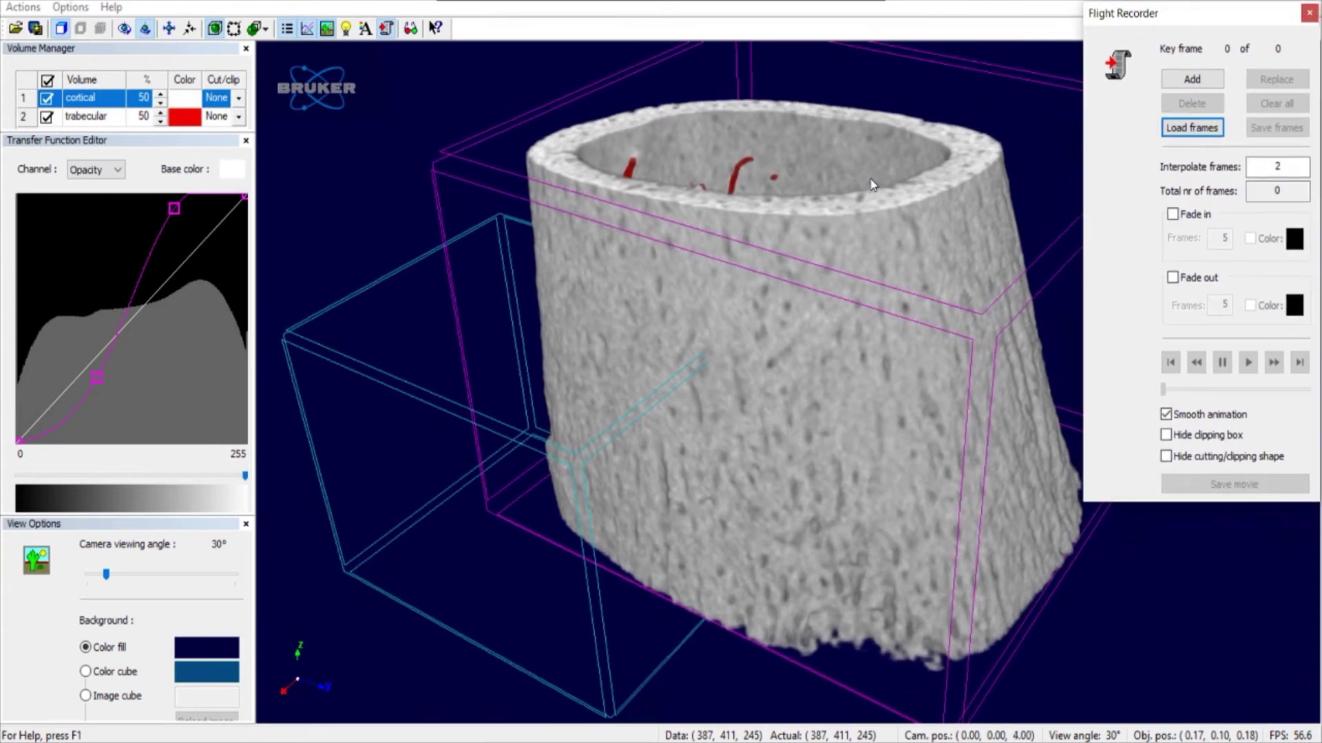
double_click(1276, 172)
scroll(860, 292, "down", 2)
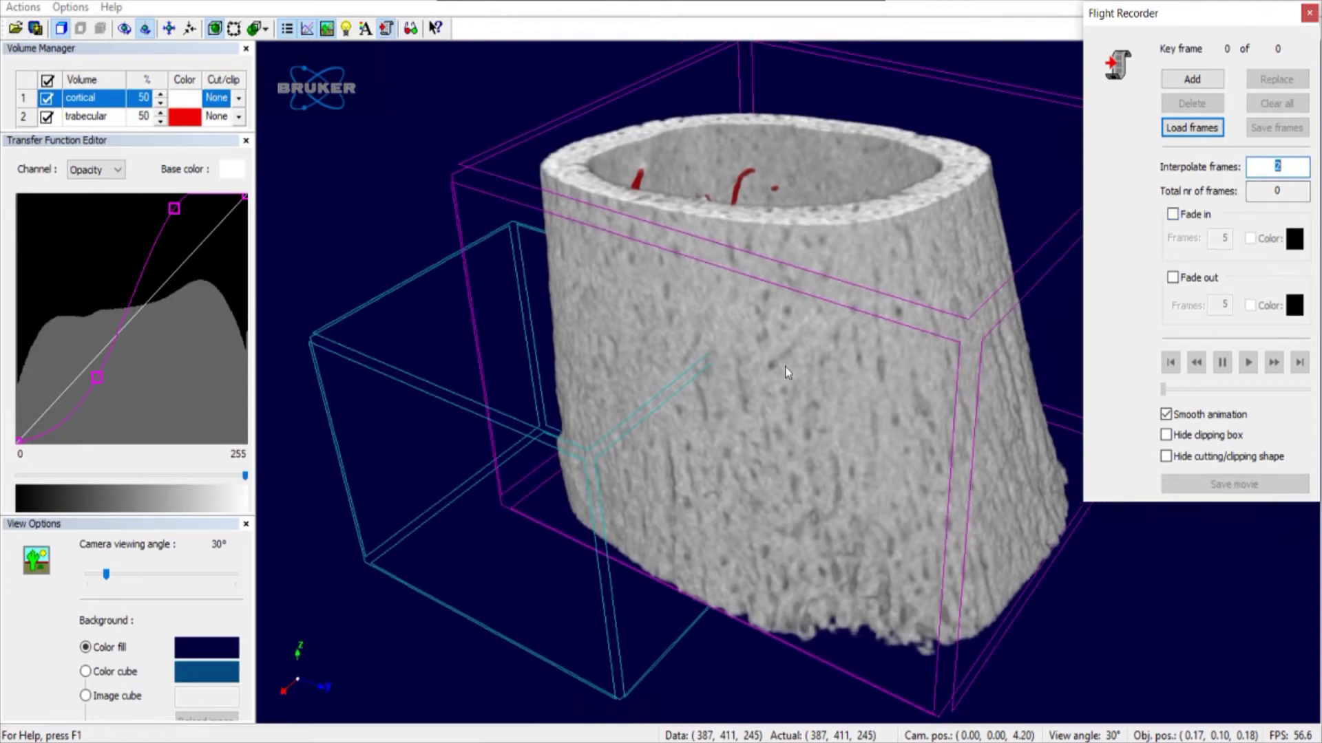
left_click_drag(789, 372, 641, 345)
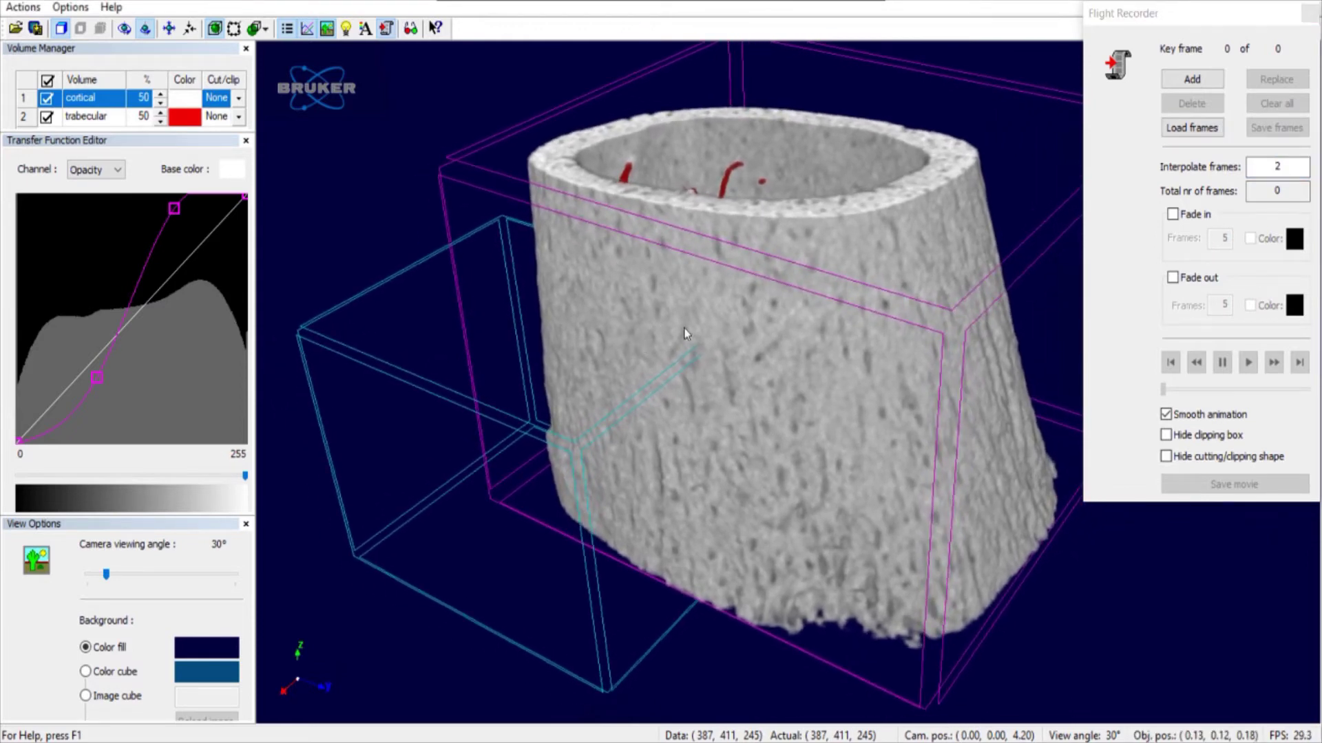
left_click(1209, 81)
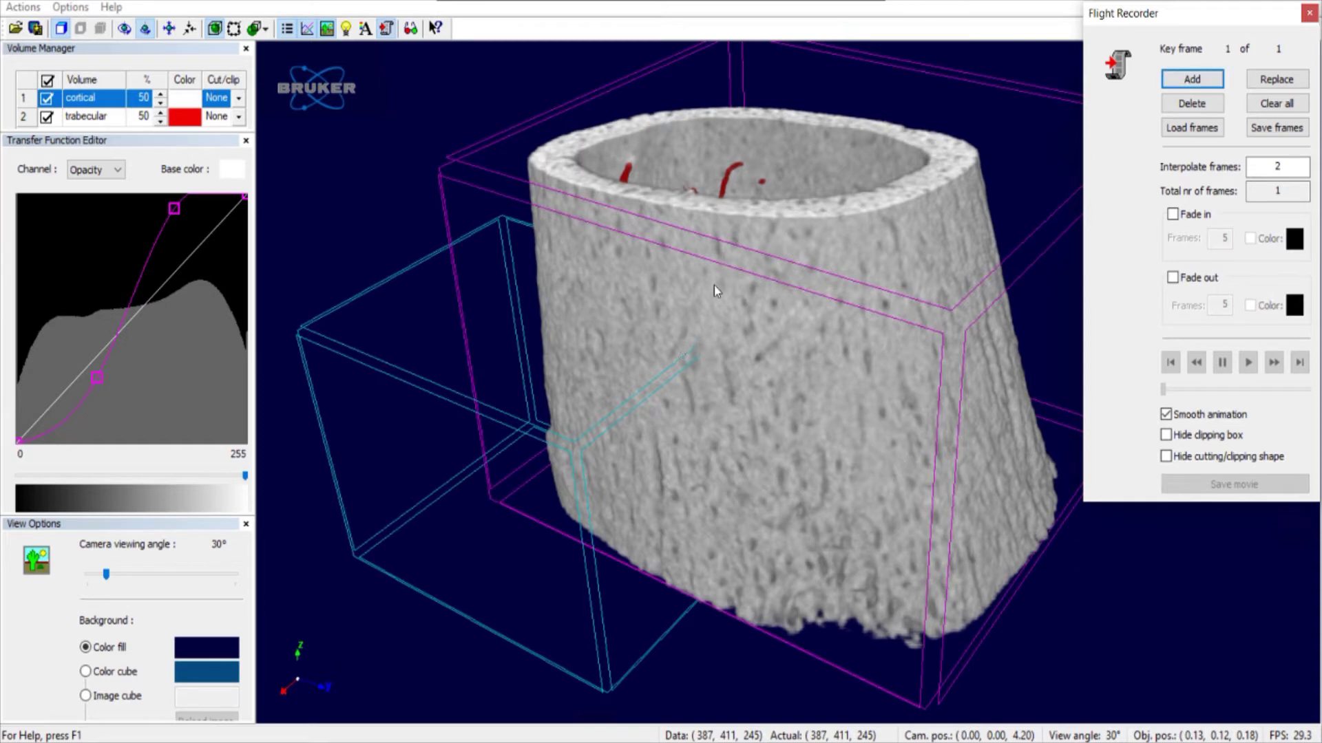
- Add a second and a third key frame, tilting the bone's open upper end further toward the viewer before each
left_click_drag(714, 289, 711, 363)
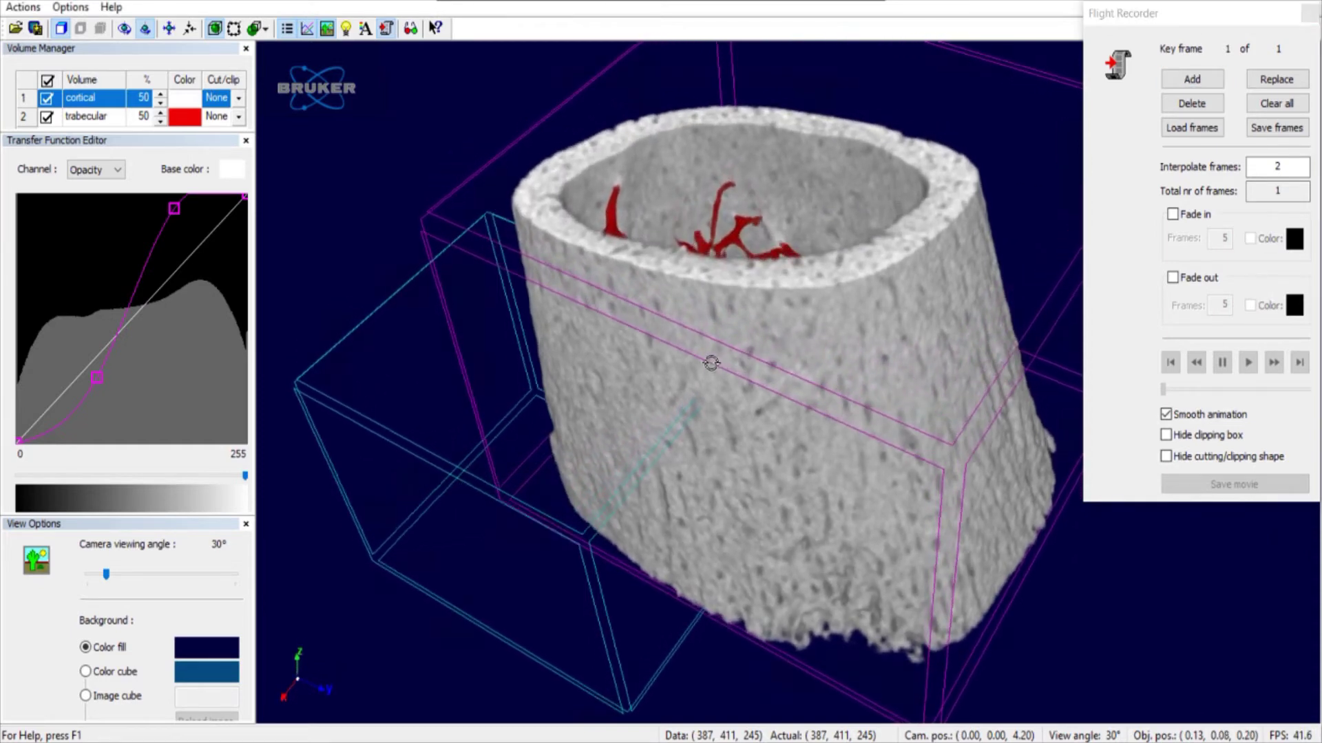
left_click(1192, 79)
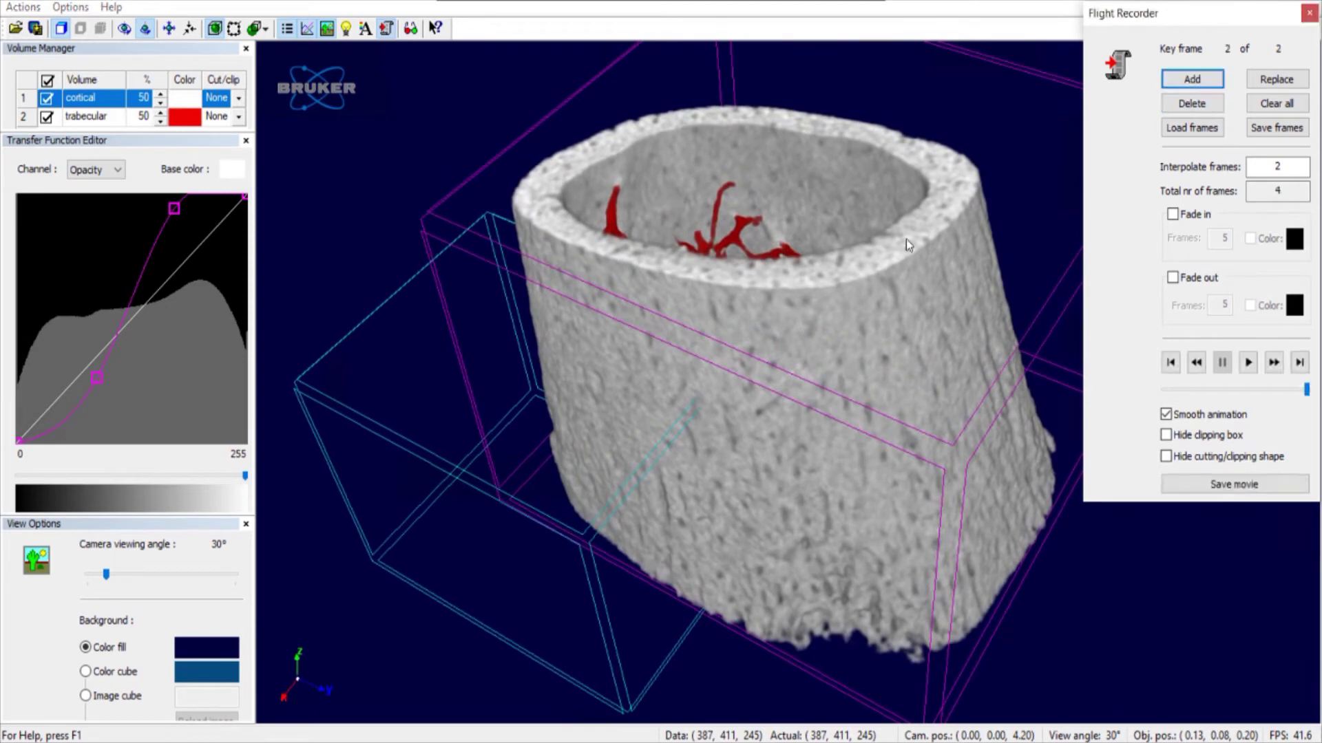
left_click_drag(783, 300, 782, 357)
left_click(1191, 79)
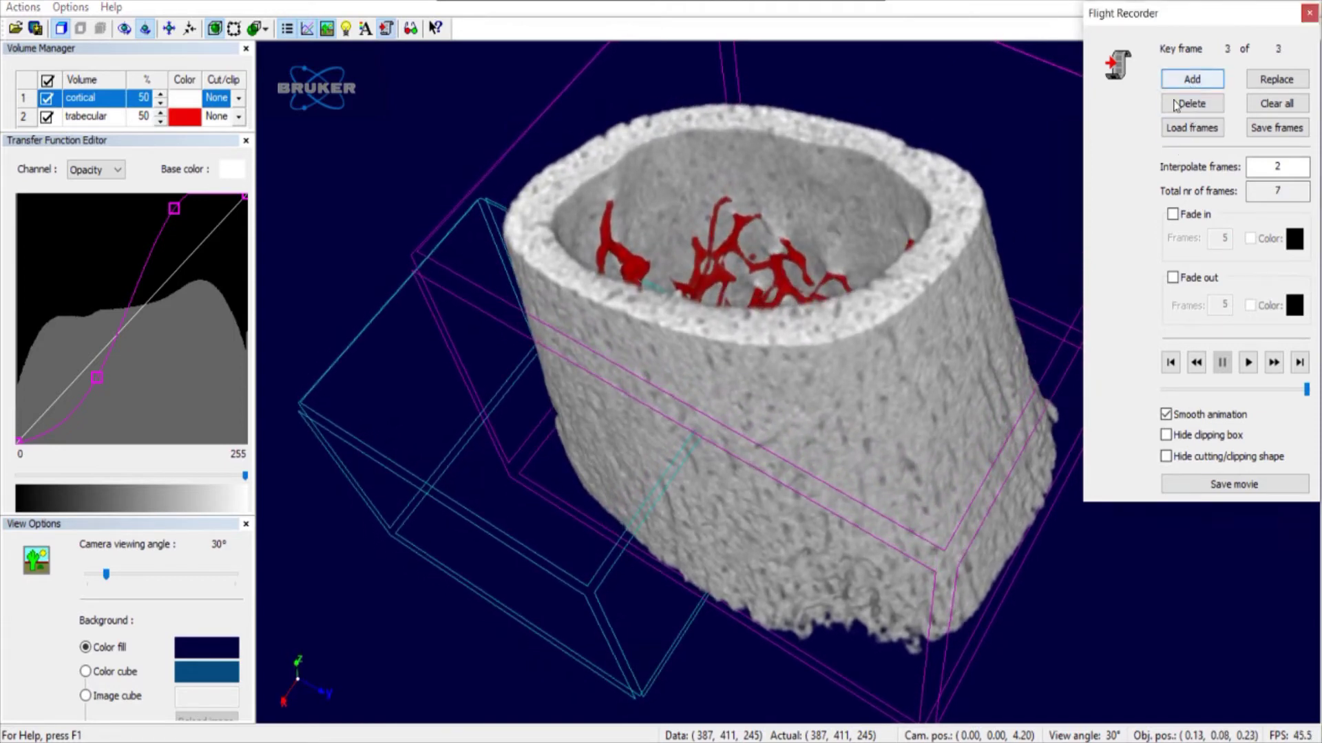
- Add key frames 4 to 6, tilting the bone's open end further toward the viewer before the first and zooming in before the others
left_click_drag(772, 337, 768, 372)
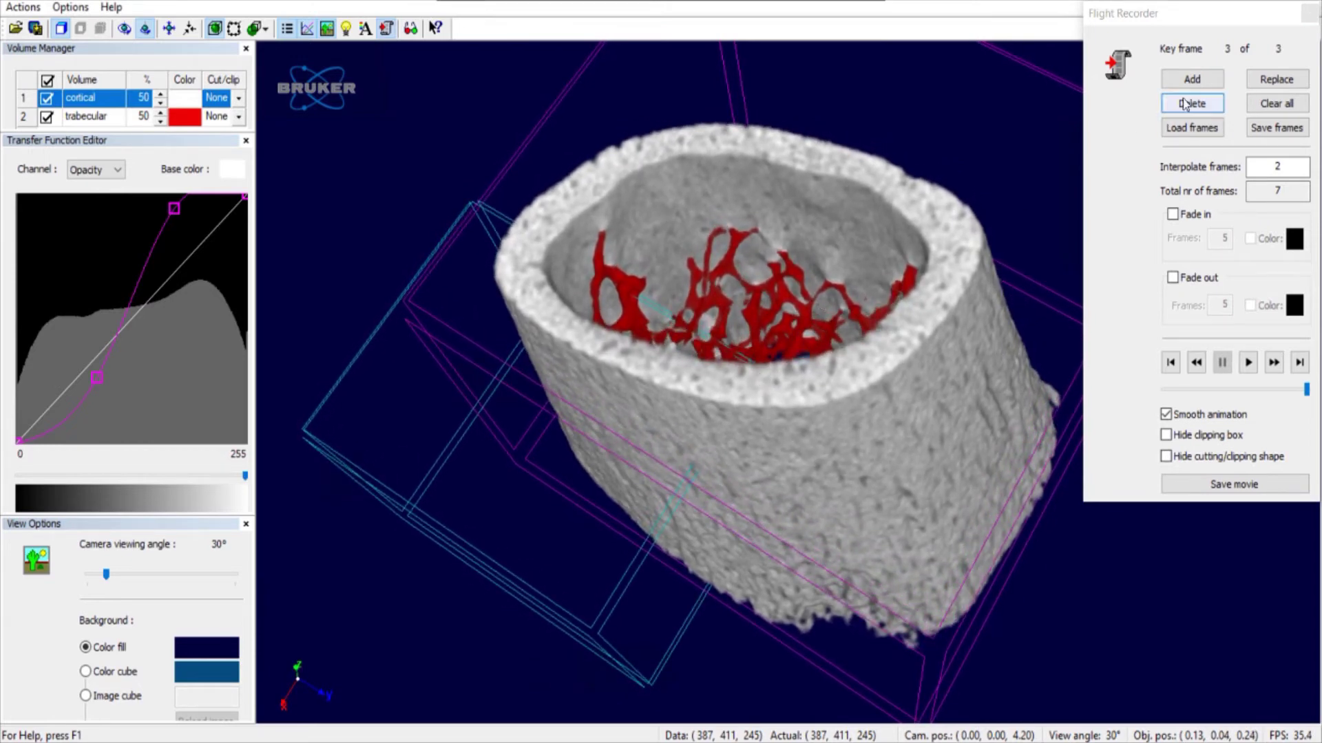
left_click(1203, 80)
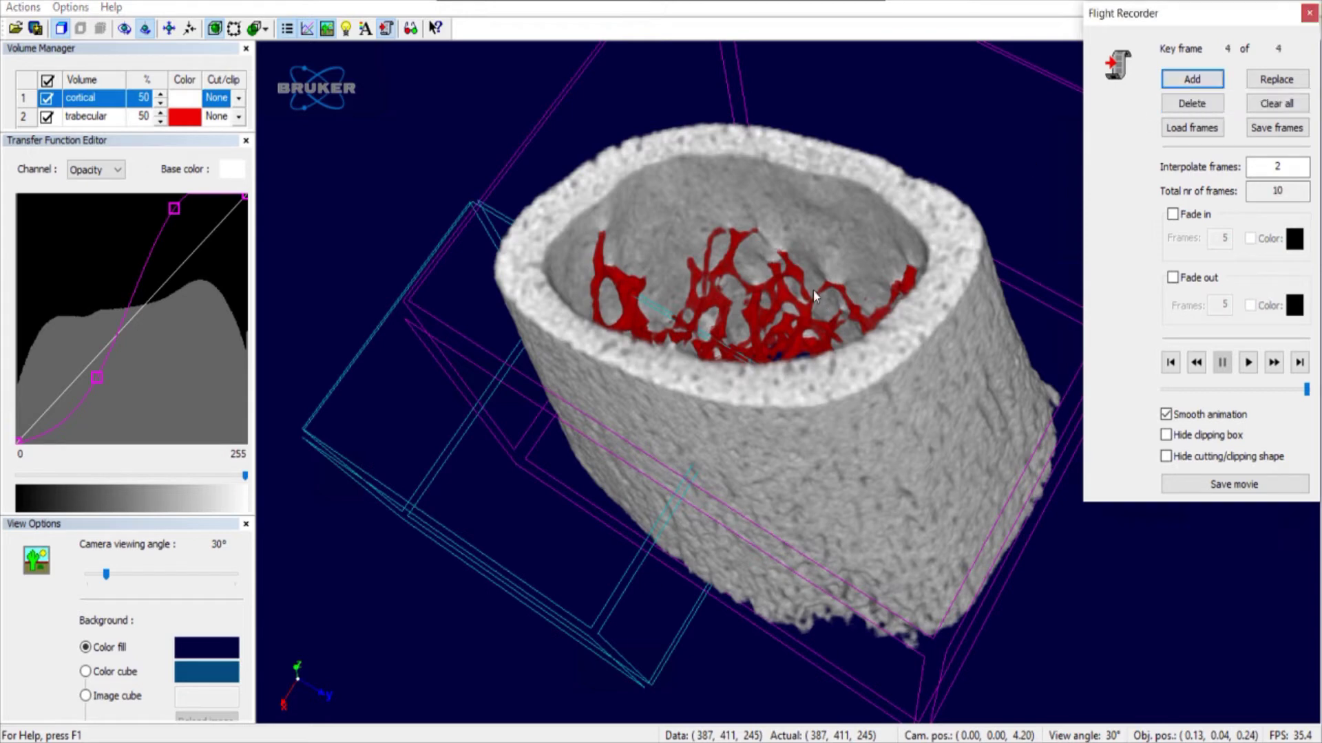
scroll(803, 296, "up", 3)
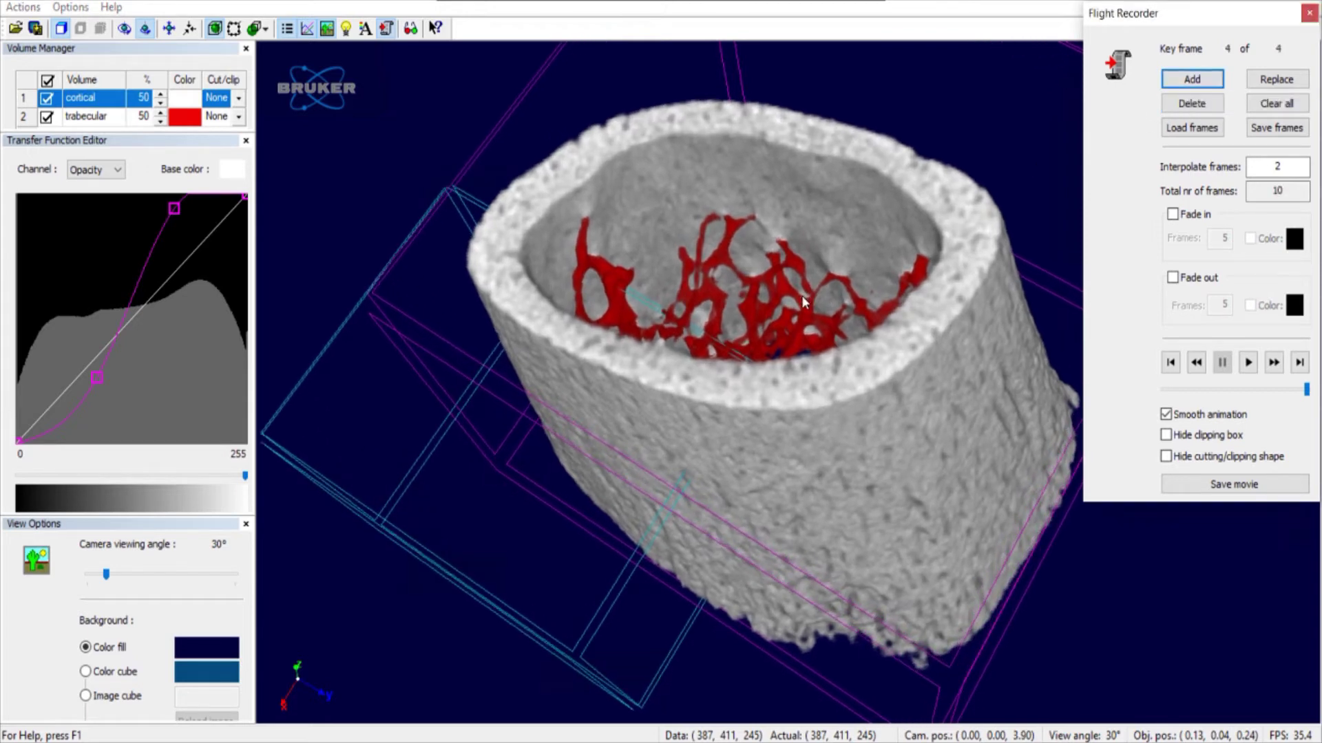
scroll(801, 295, "up", 2)
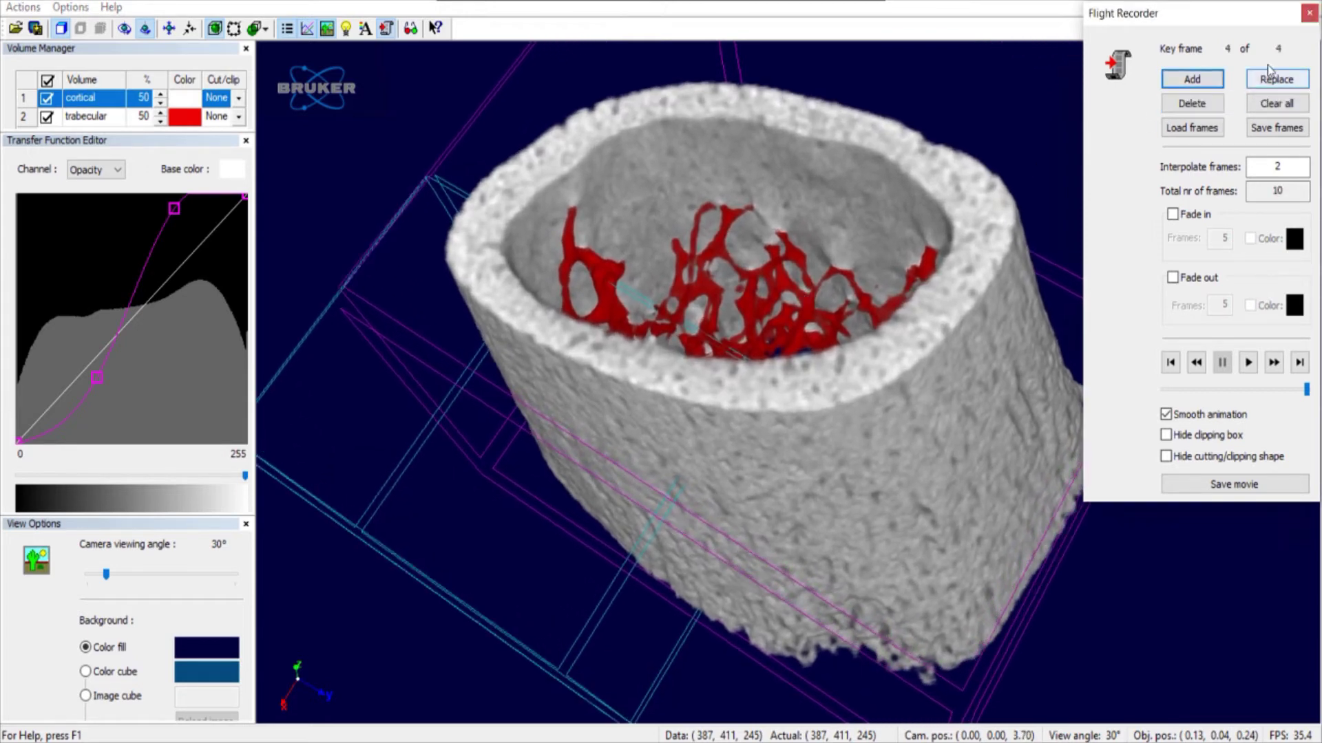
left_click(1192, 80)
scroll(833, 270, "up", 3)
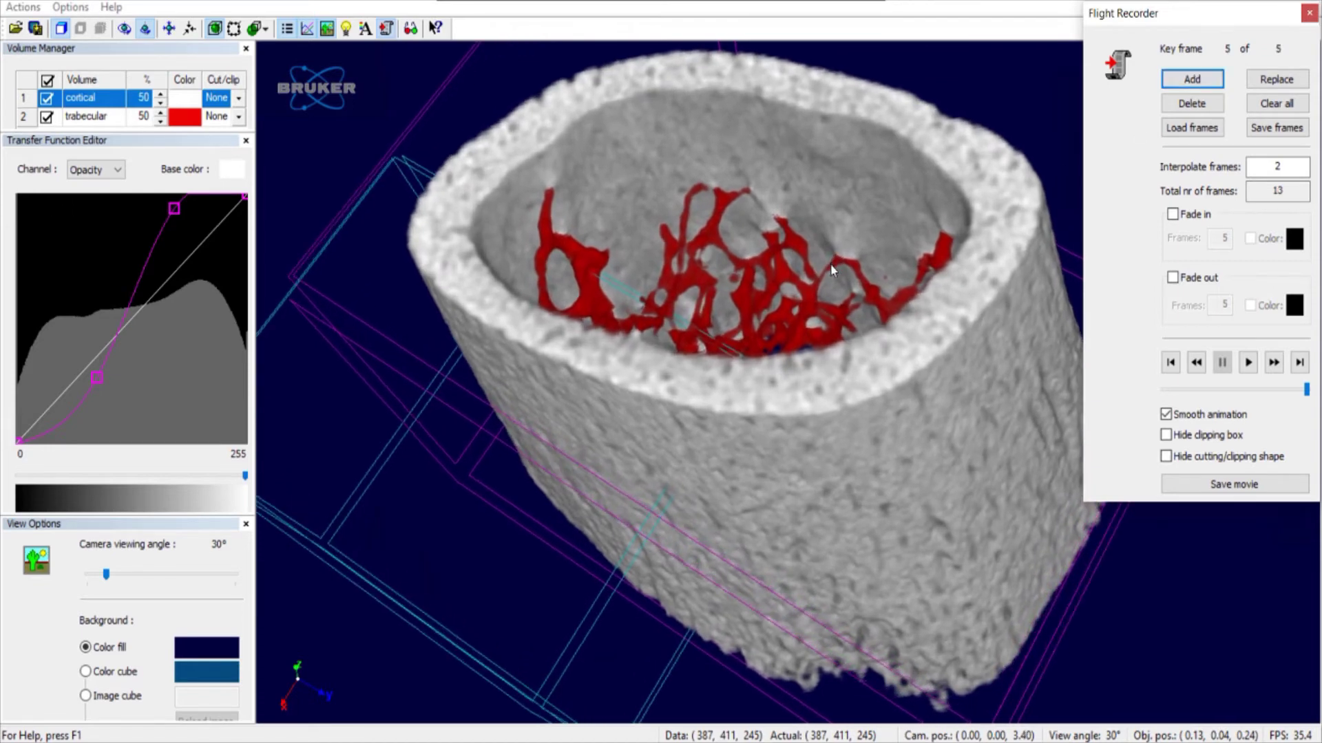
scroll(833, 270, "up", 1)
left_click(1192, 80)
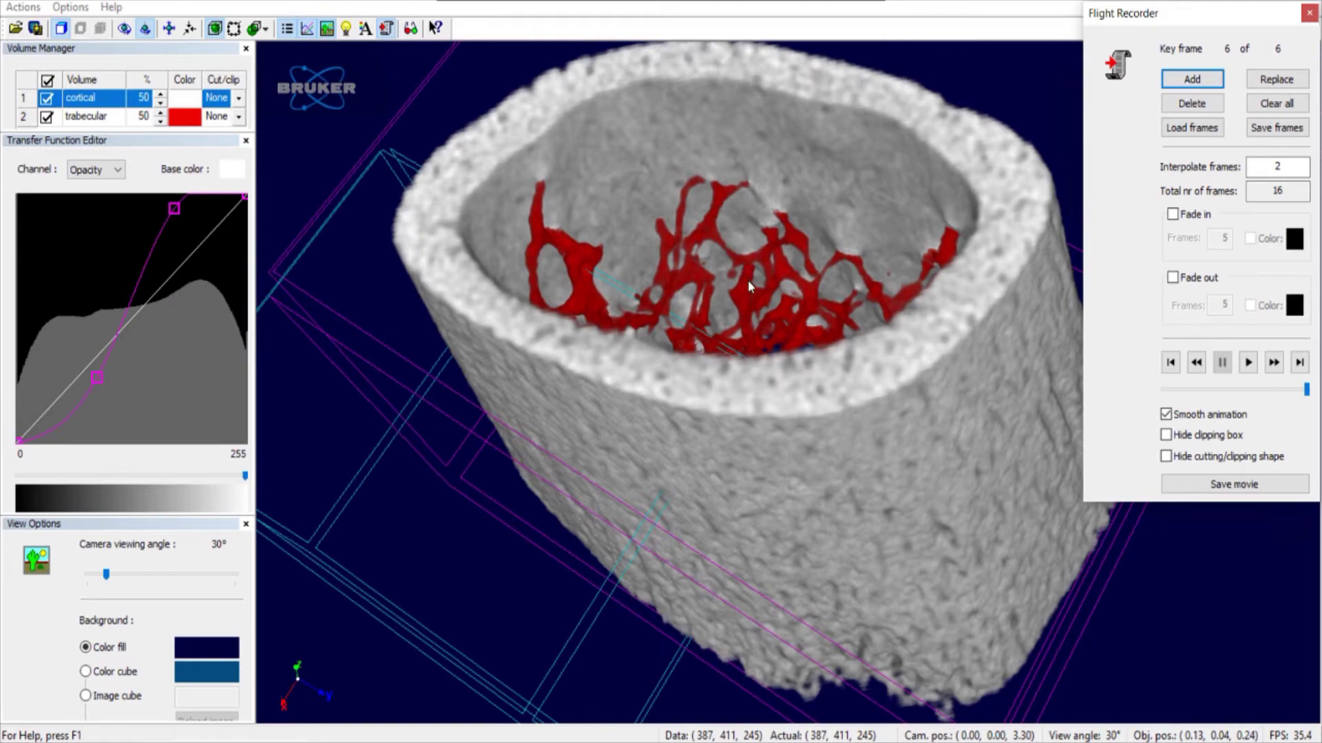
- Add key frames 7 and 8, tilting further and zooming closer into the trabecular network before each
left_click_drag(762, 295, 761, 339)
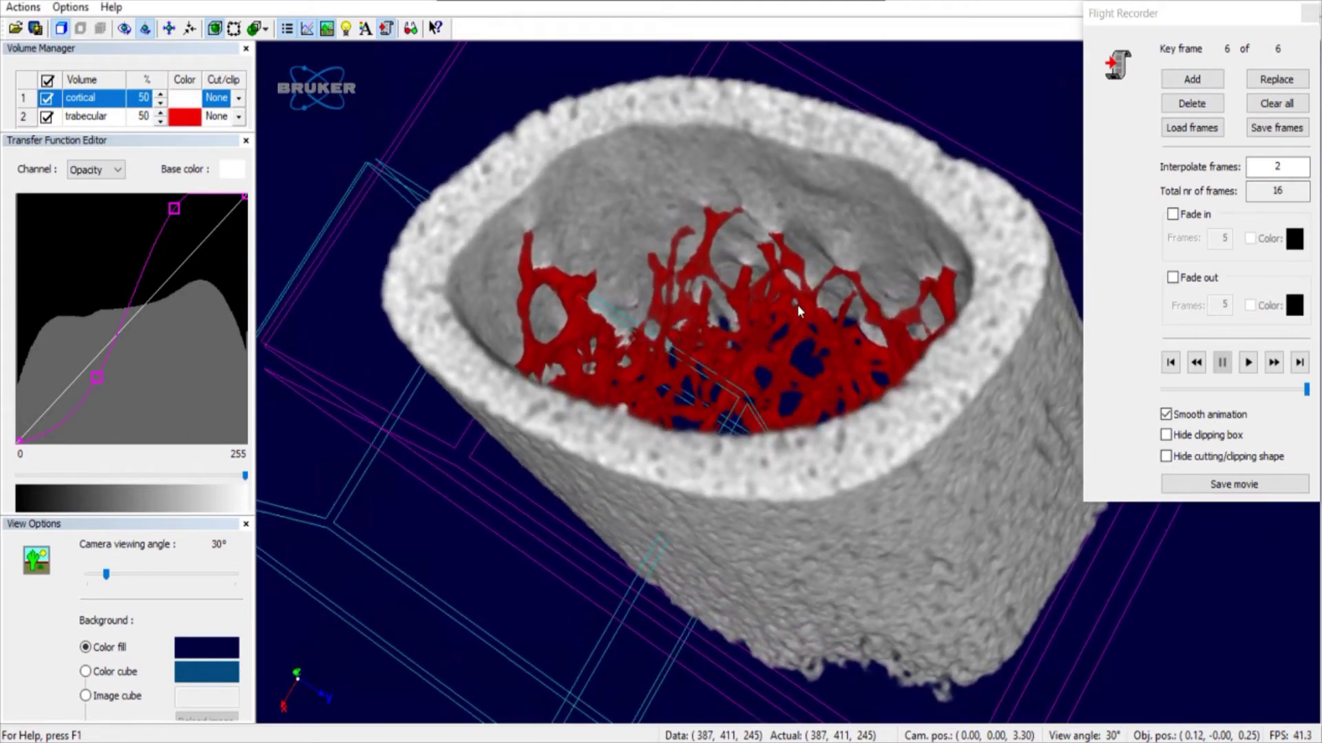
scroll(797, 305, "up", 3)
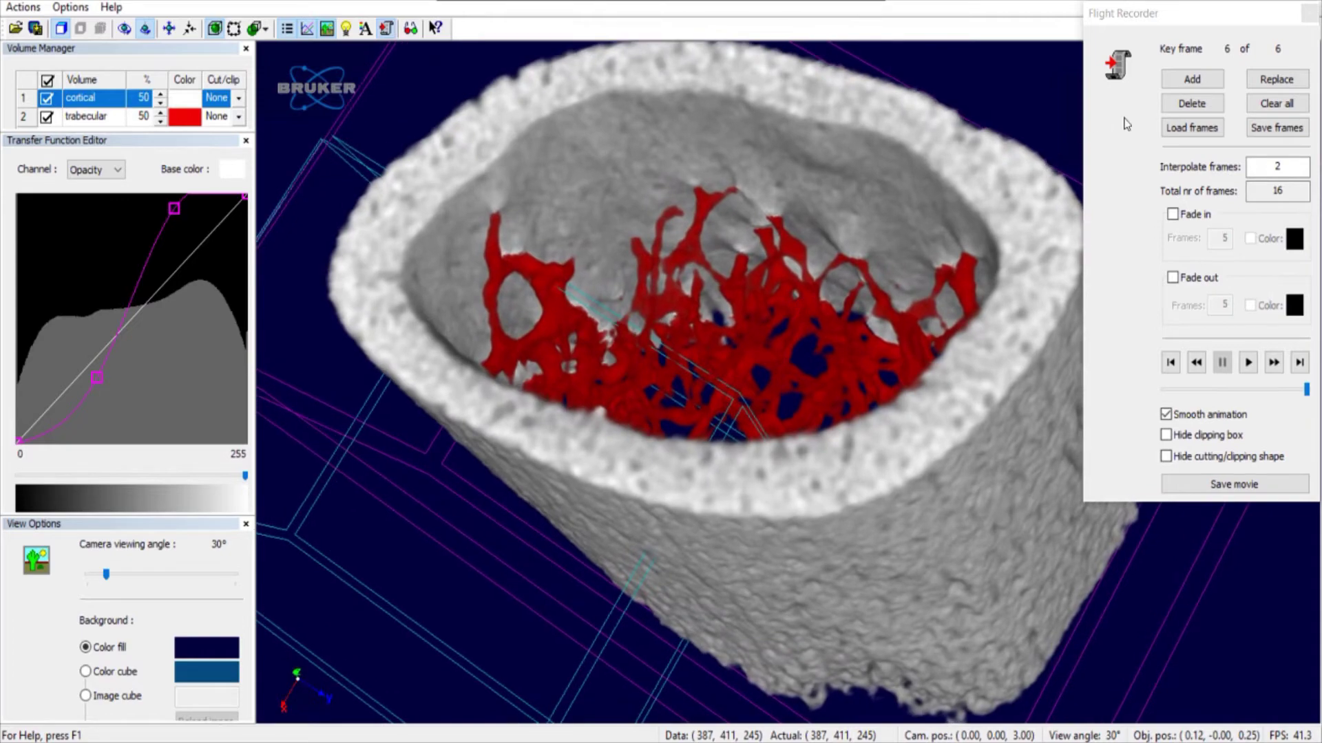
left_click(1192, 80)
left_click_drag(808, 273, 815, 304)
scroll(816, 304, "up", 3)
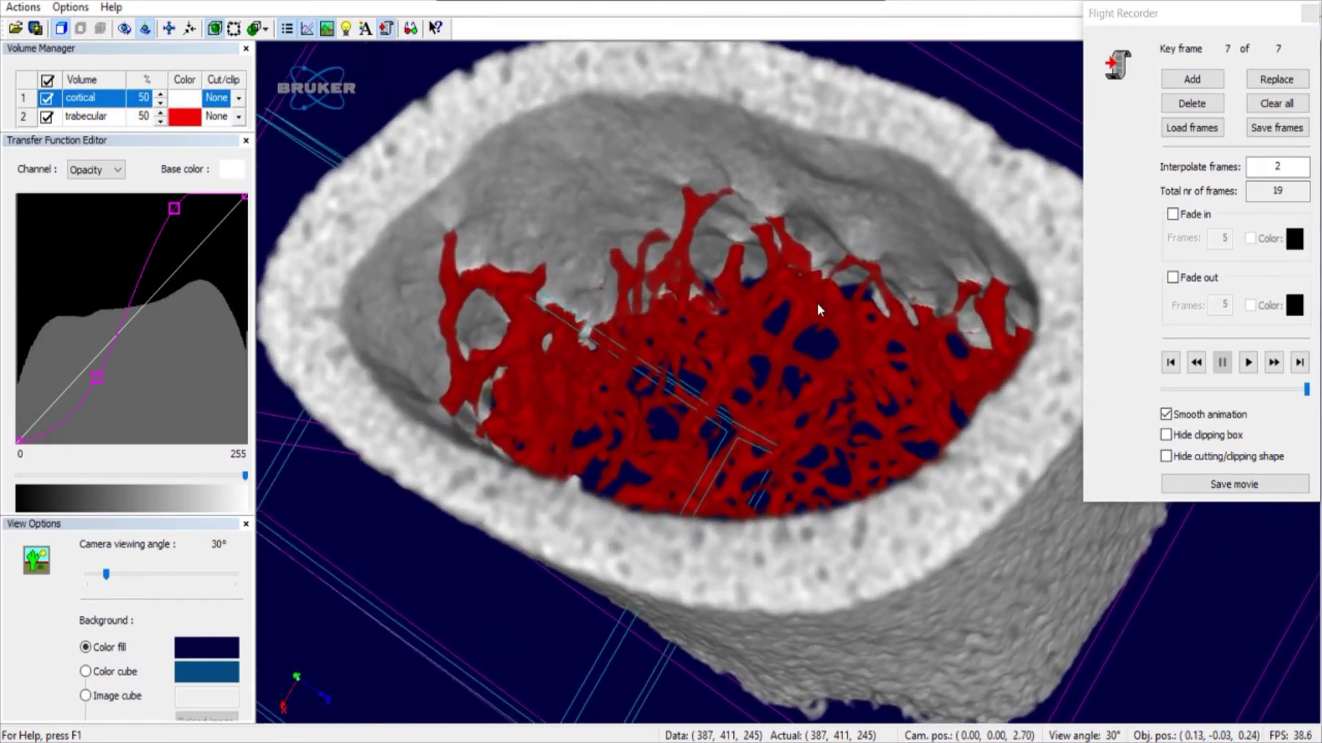
left_click(1191, 79)
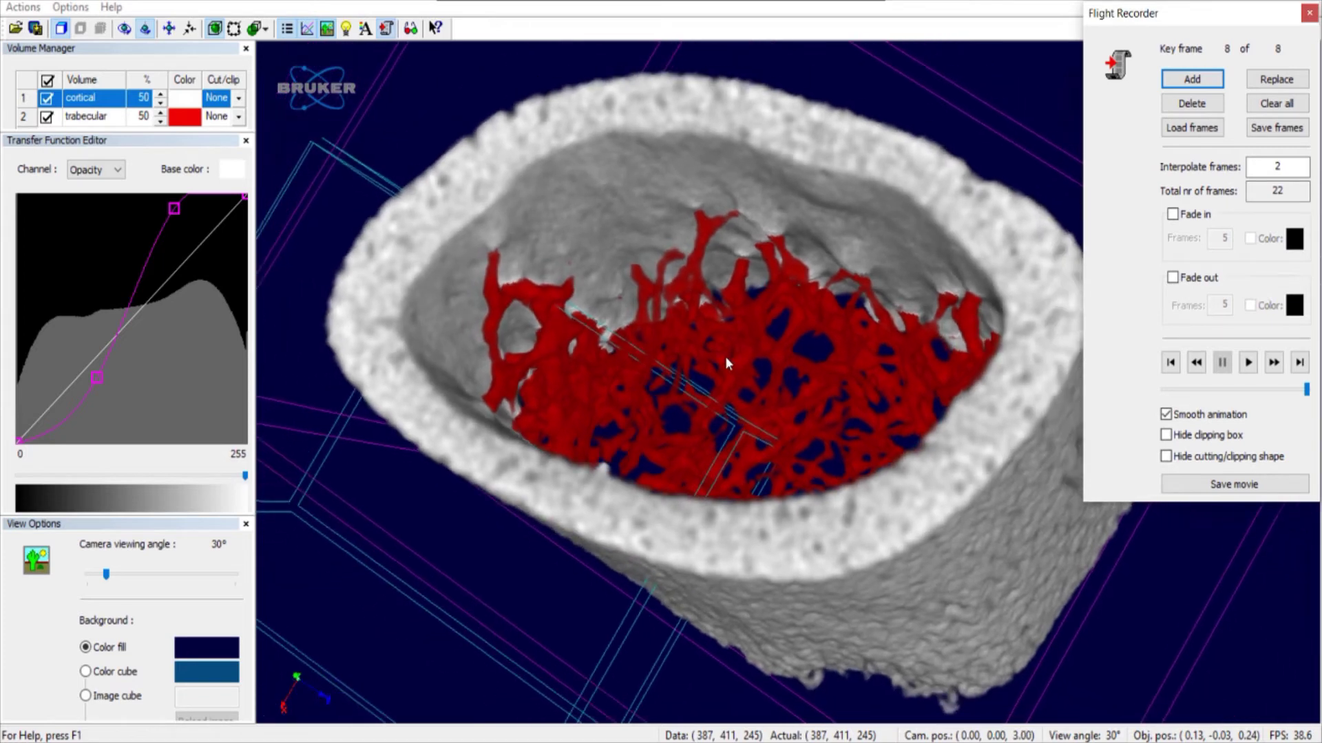
- Add key frames 9 and 10 while zooming back out, and key frame 11 with the bone tilted back toward upright
left_click(1192, 78)
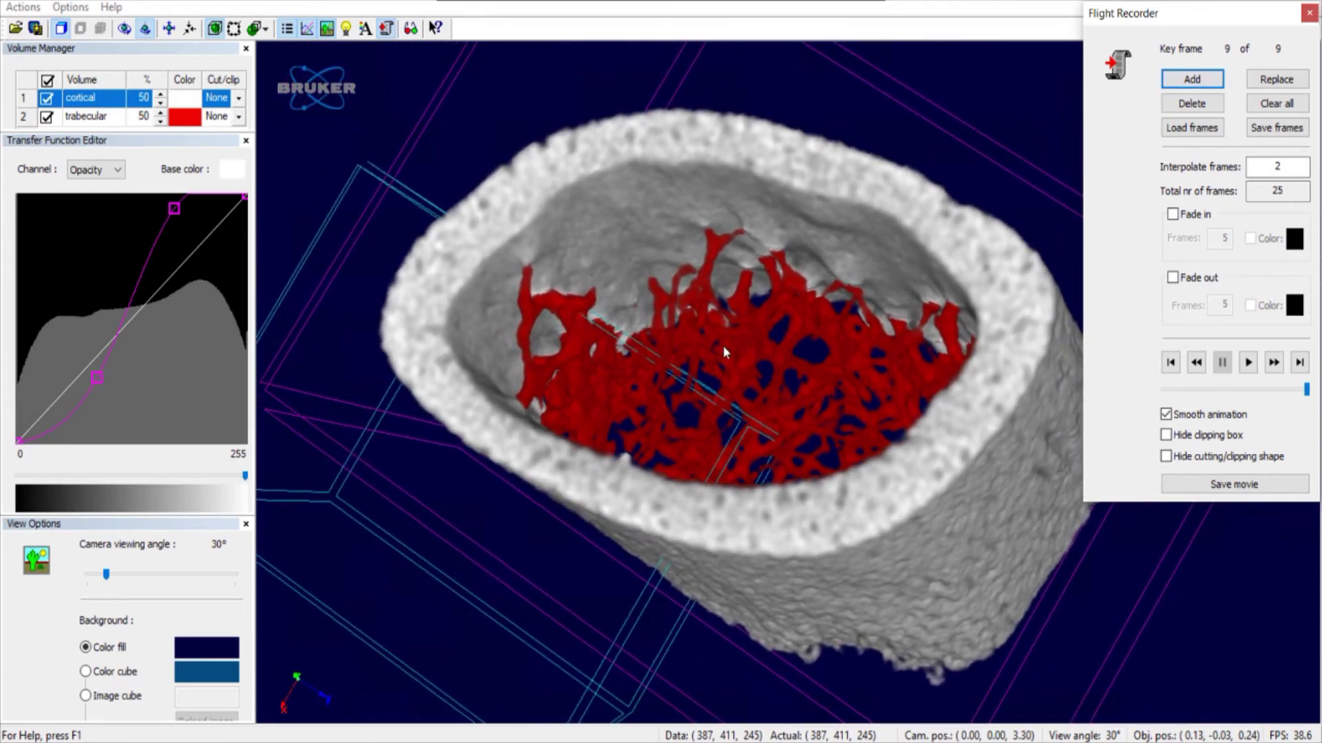
scroll(724, 346, "down", 9)
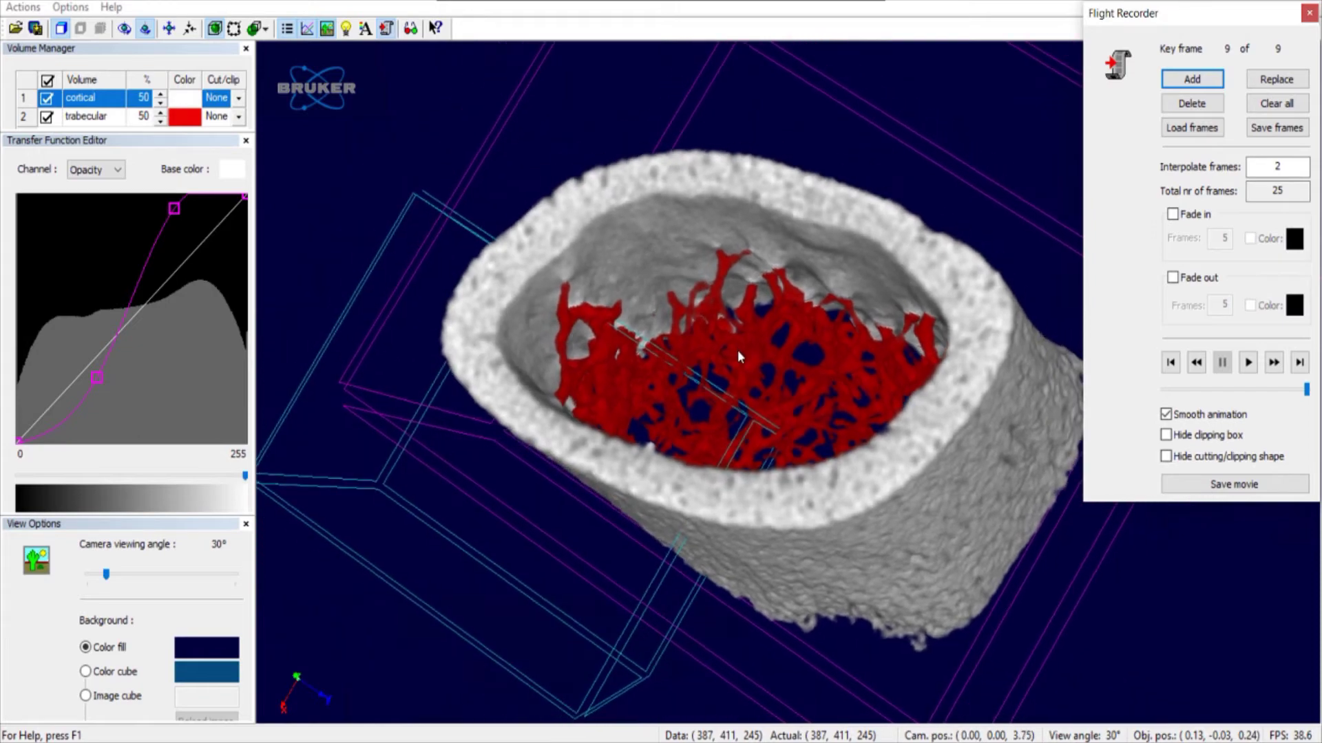
scroll(737, 350, "down", 3)
left_click(1197, 82)
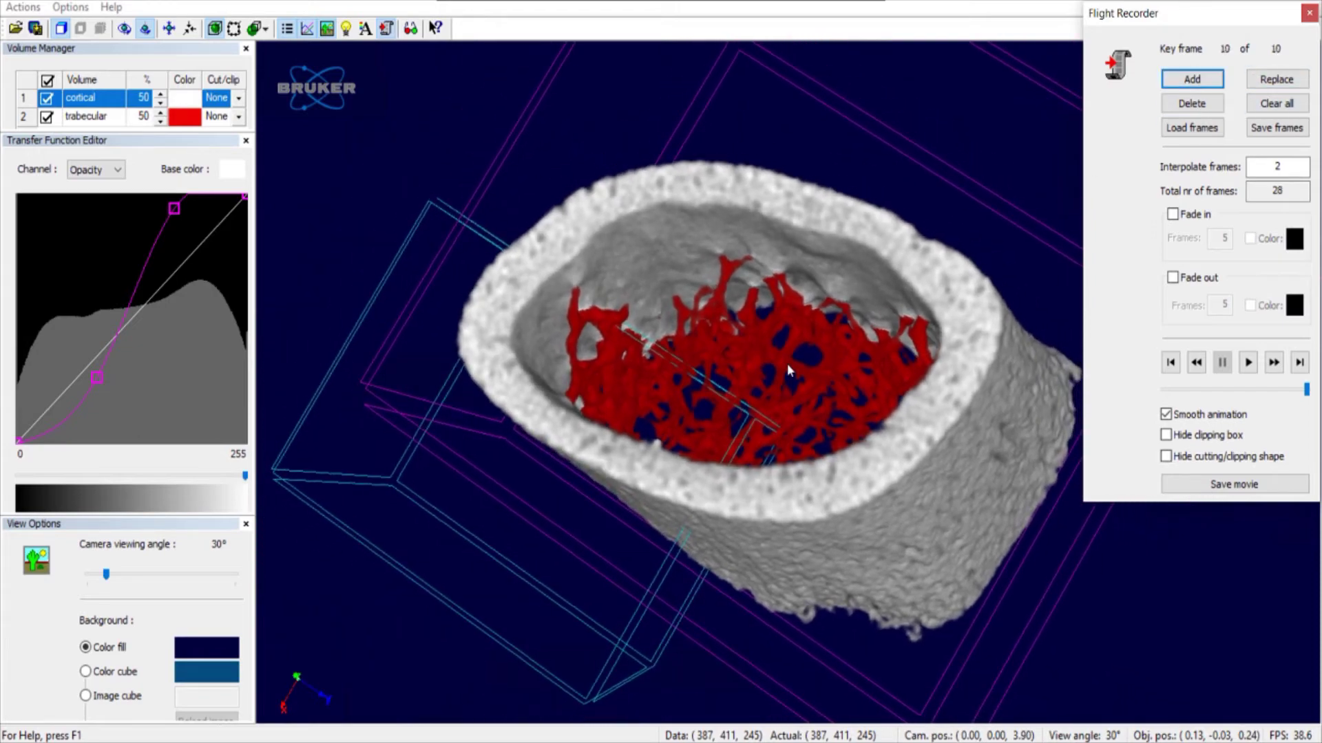
left_click_drag(788, 370, 804, 269)
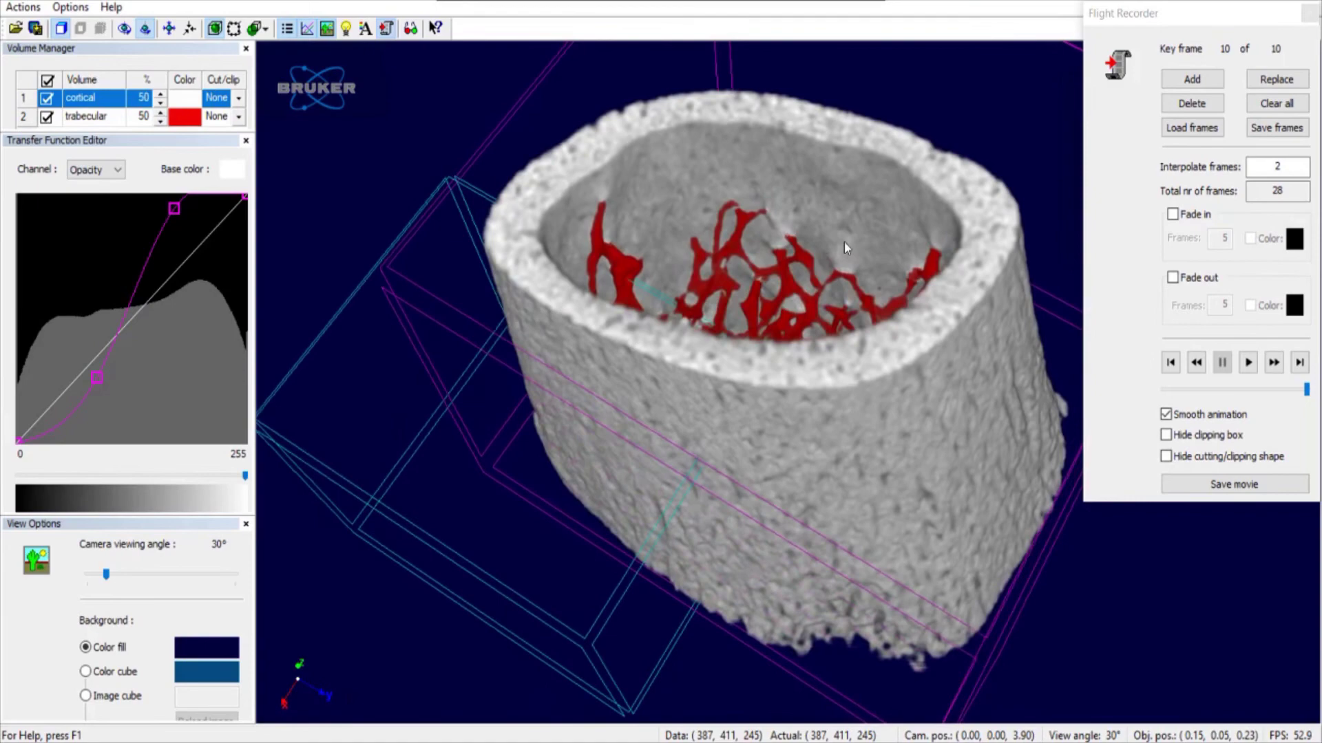
left_click(1183, 85)
- Turn the bone upright and move the clipping box's front face into it in stages, adding key frames 12 to 14
left_click_drag(848, 348, 858, 233)
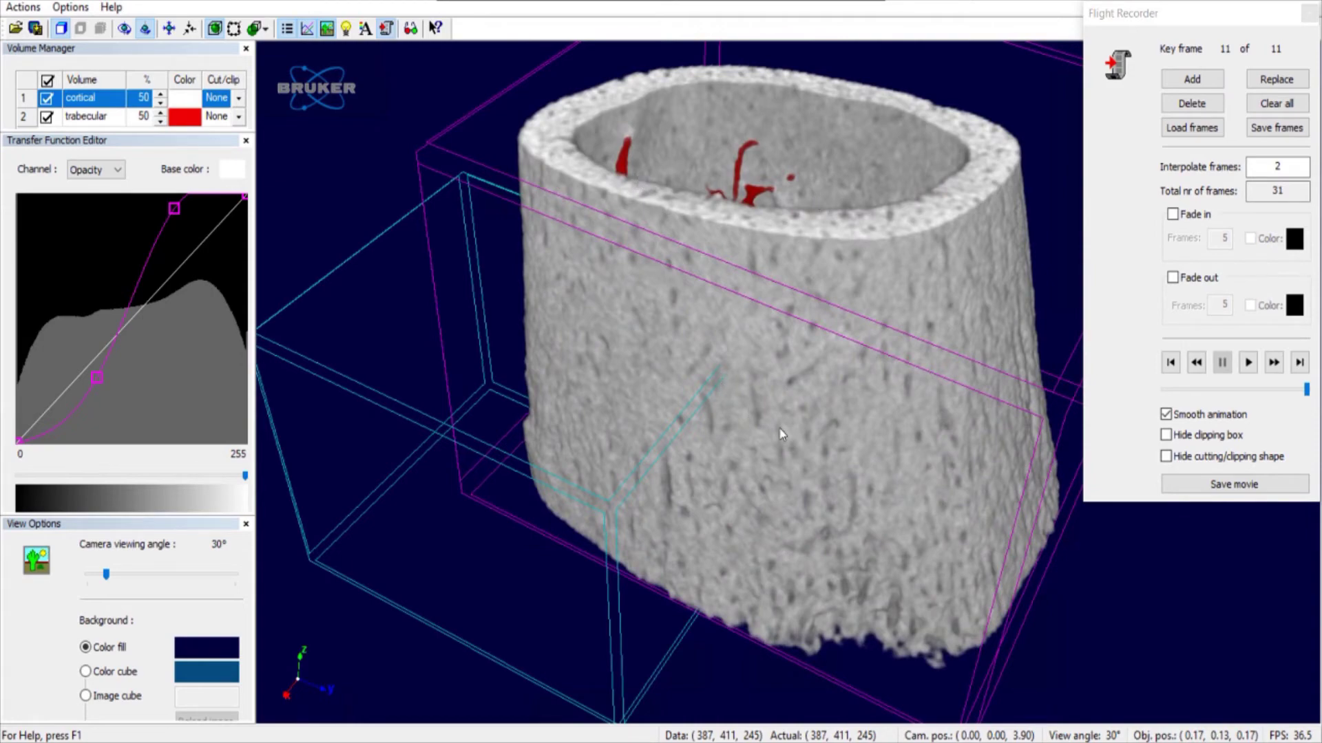
left_click_drag(781, 434, 819, 374)
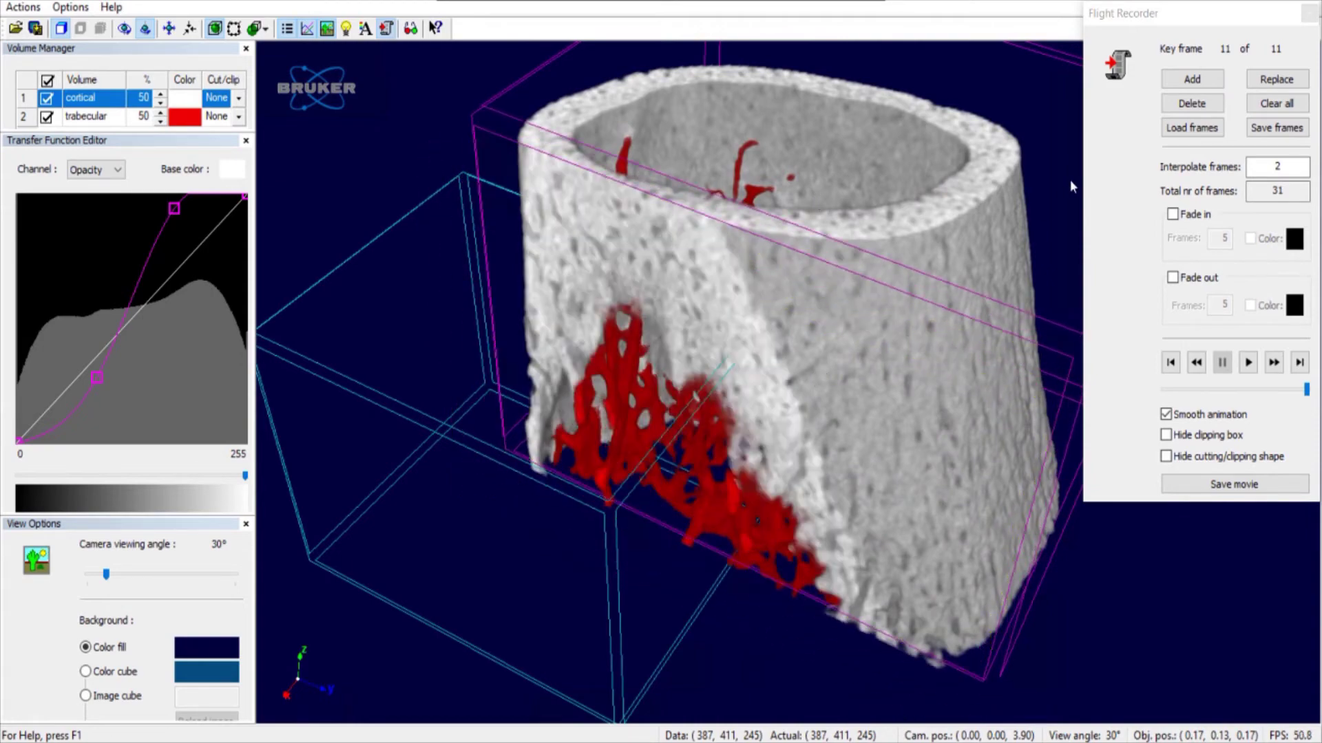
left_click(1189, 86)
left_click_drag(814, 421, 935, 379)
left_click(1185, 86)
left_click(1187, 82)
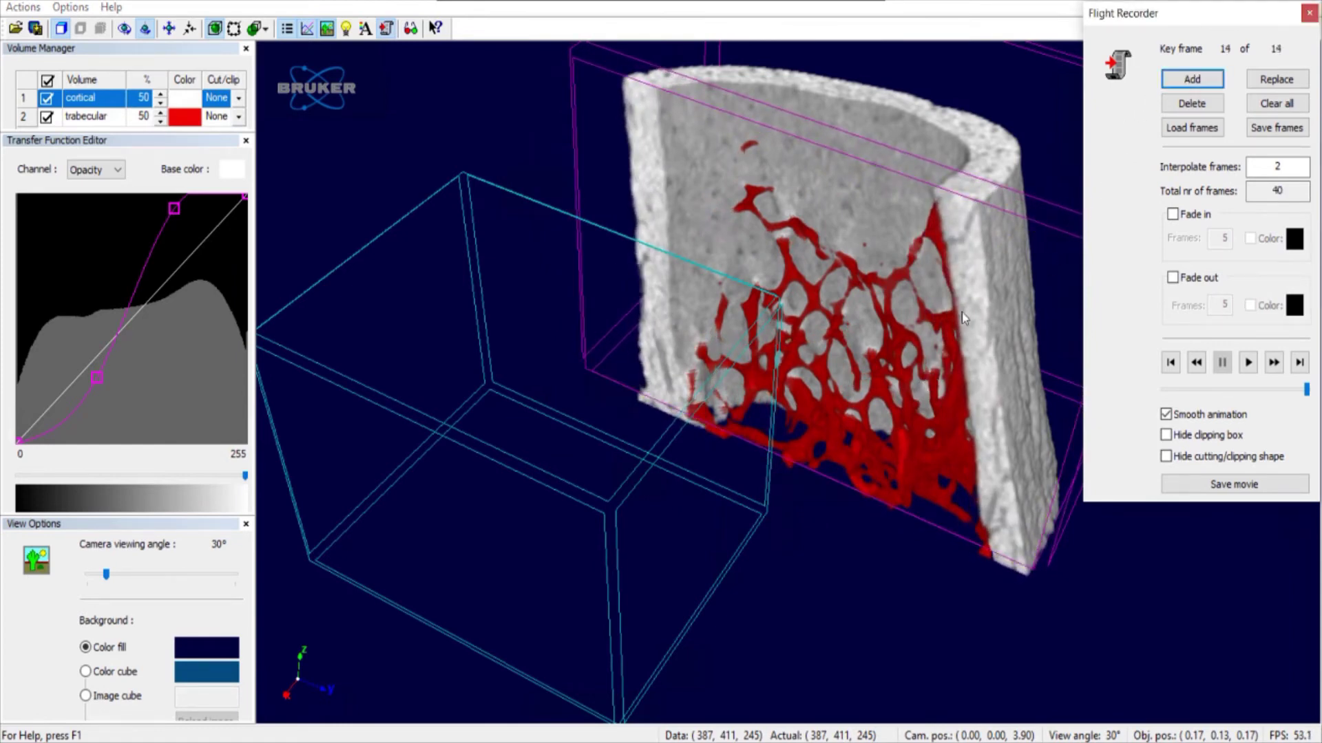
- Move the clipping box's front face back out in stages until the whole bone is included, adding key frames 15 to 17
left_click_drag(962, 316, 981, 303)
left_click(1191, 79)
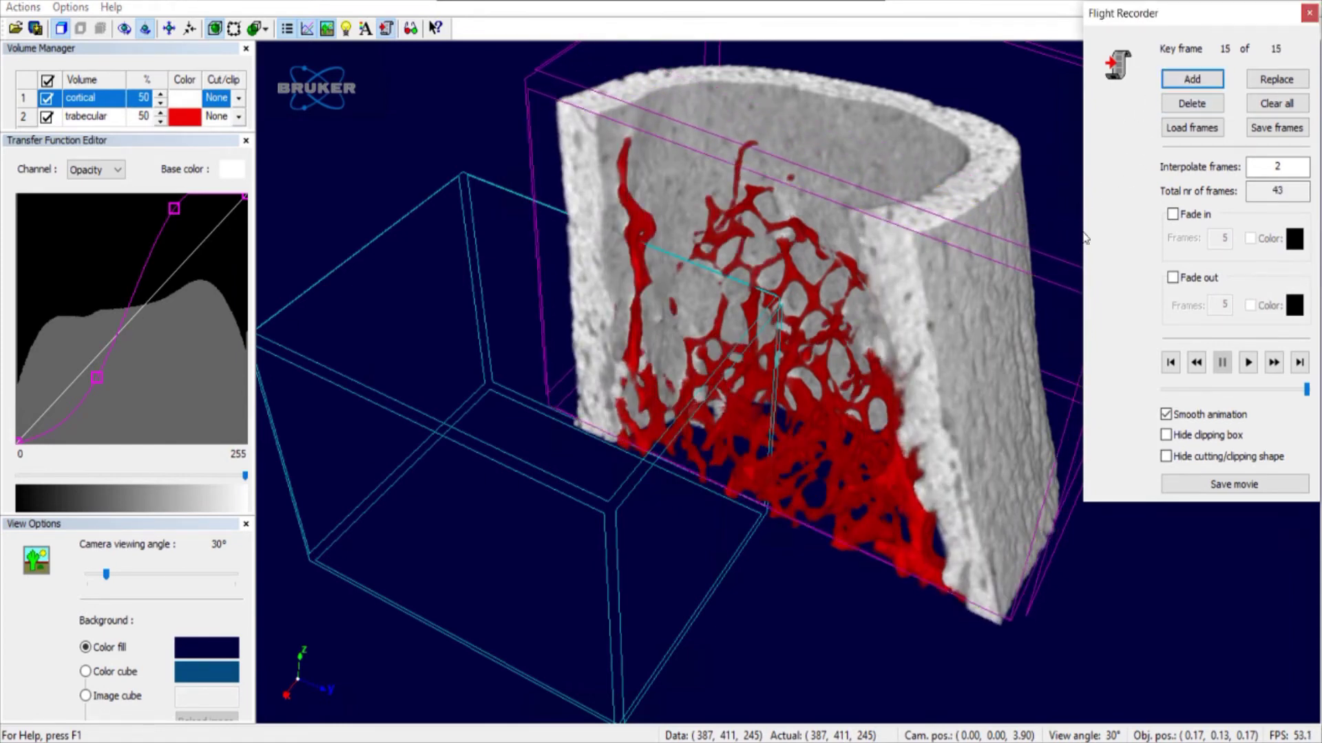
left_click_drag(973, 349, 842, 456)
left_click(1190, 80)
left_click(1192, 79)
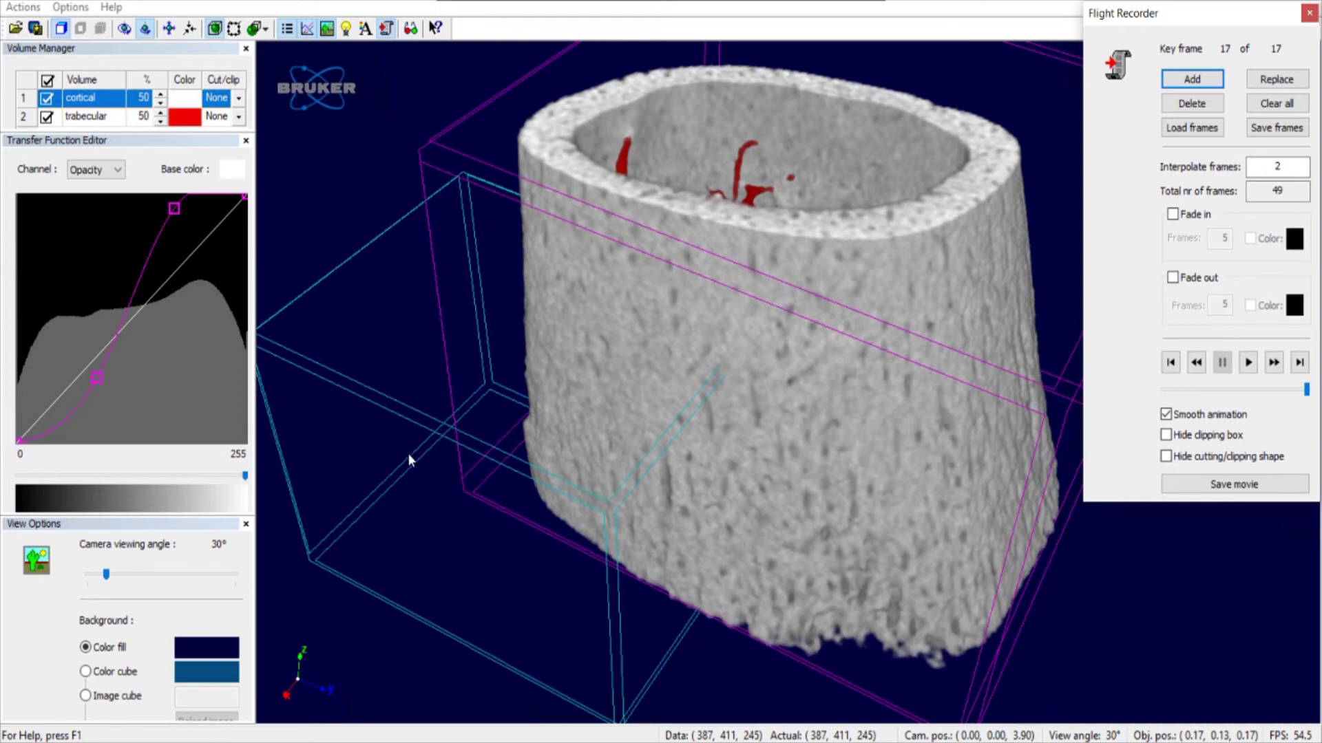
left_click_drag(440, 463, 477, 238)
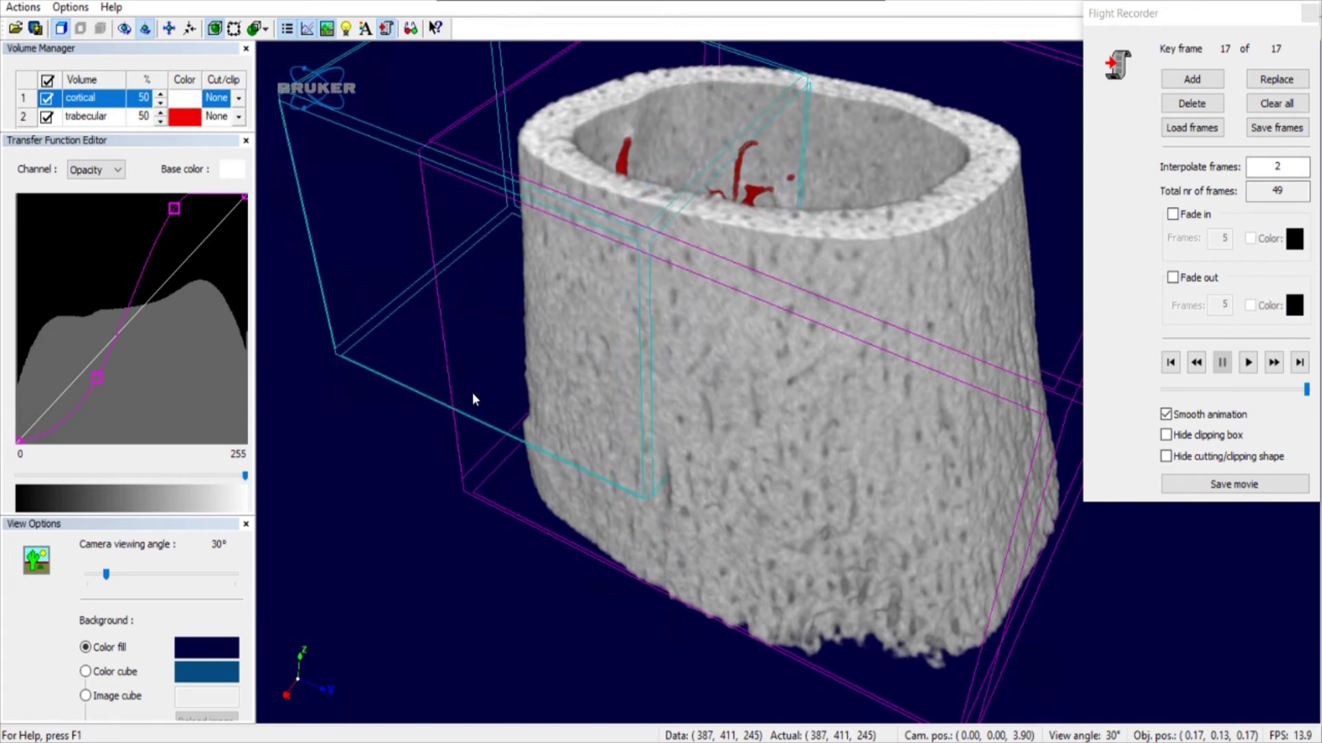
right_click_drag(504, 329, 472, 558)
left_click_drag(677, 276, 623, 166)
right_click_drag(502, 223, 509, 259, "ctrl")
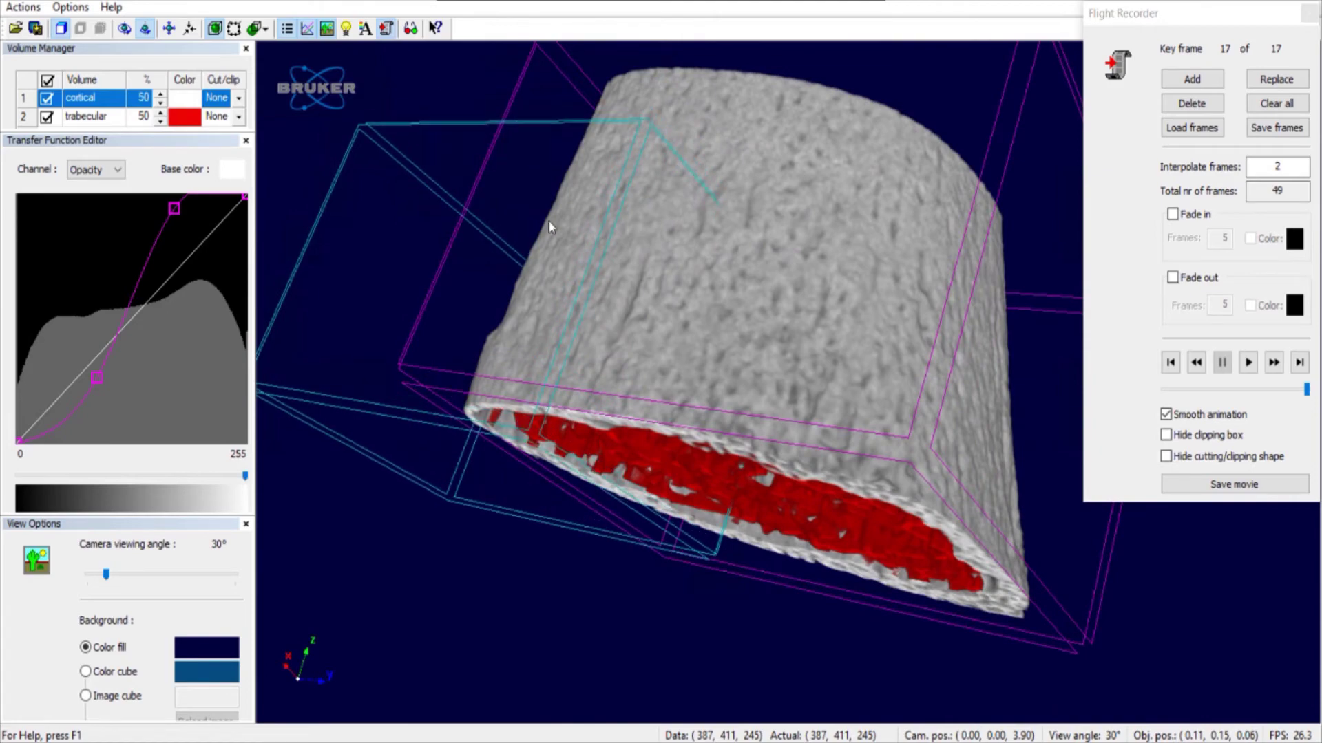
left_click_drag(574, 141, 502, 453)
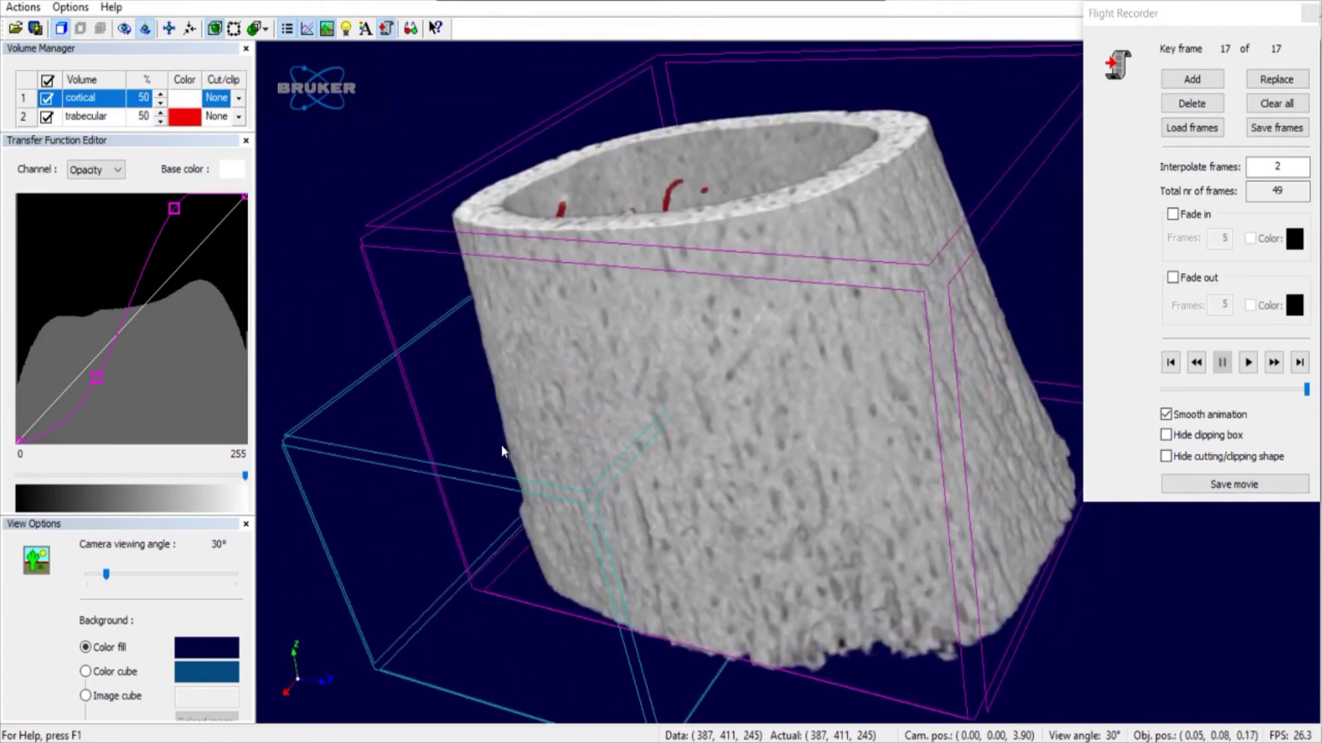
right_click_drag(487, 423, 548, 616, "ctrl")
left_click_drag(547, 616, 955, 210)
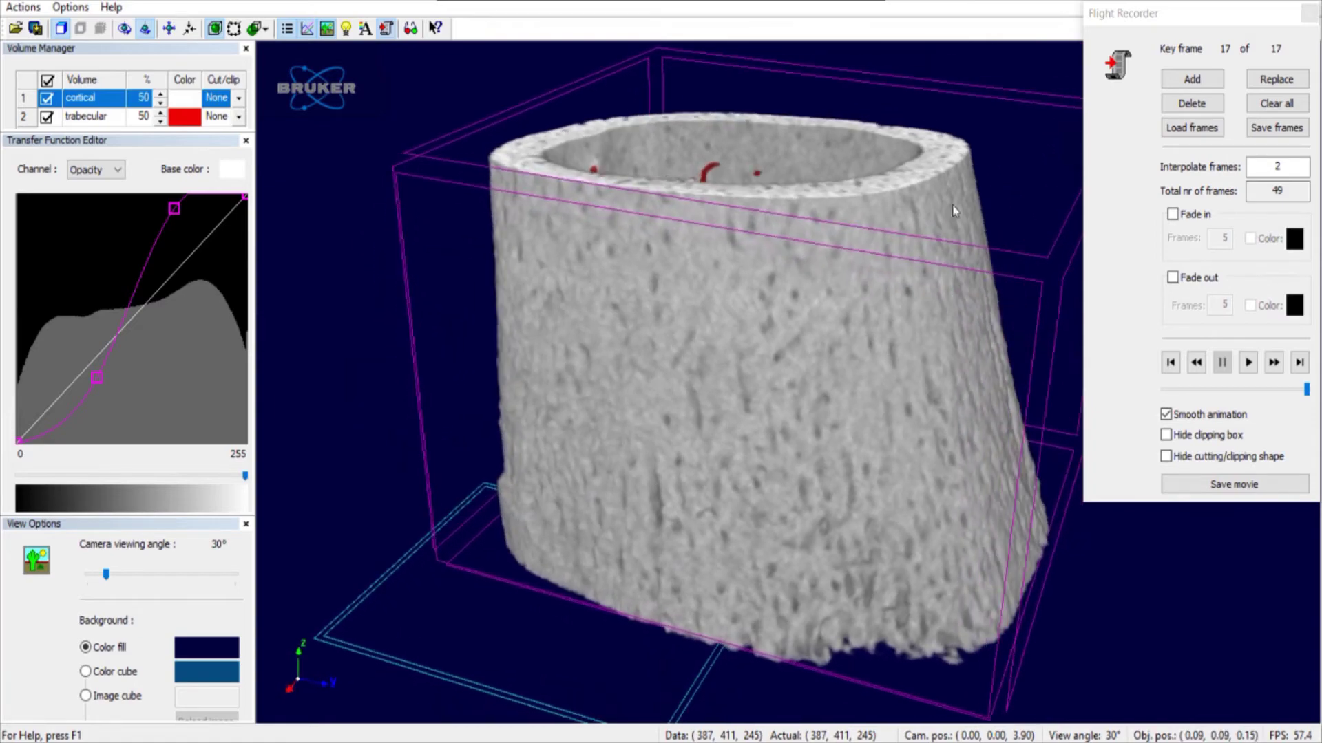
left_click(1250, 366)
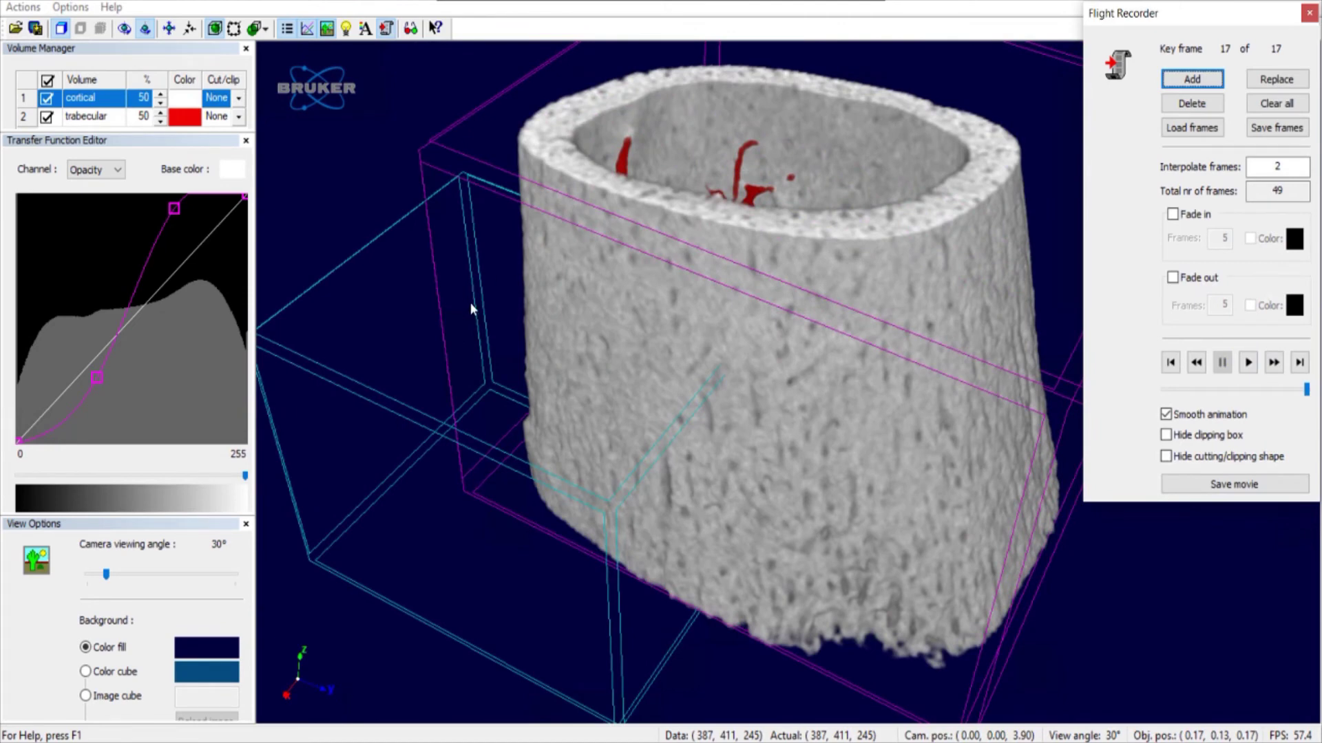
- Flatten the box shape at the bone's base, set the cortical volume to Cutting, raise the box's top face slightly and add key frame 18
left_click_drag(471, 365, 487, 622)
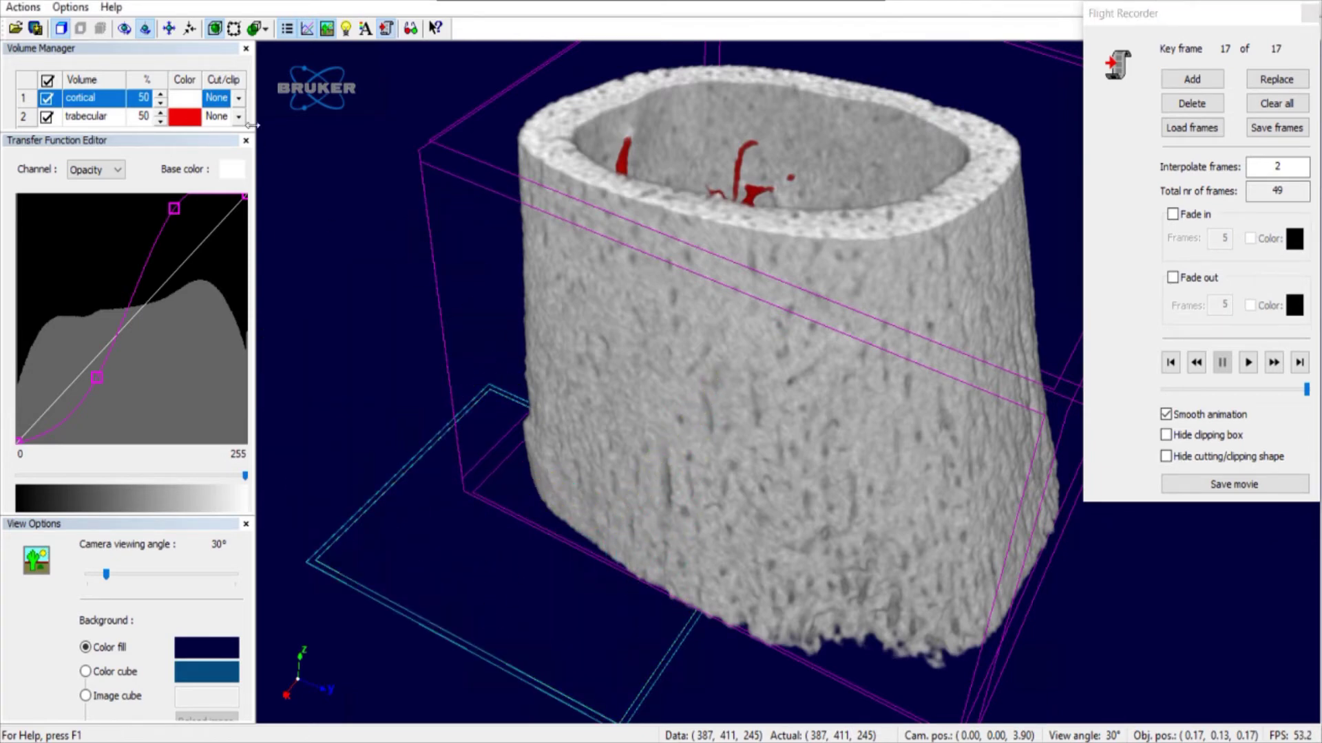
left_click(263, 29)
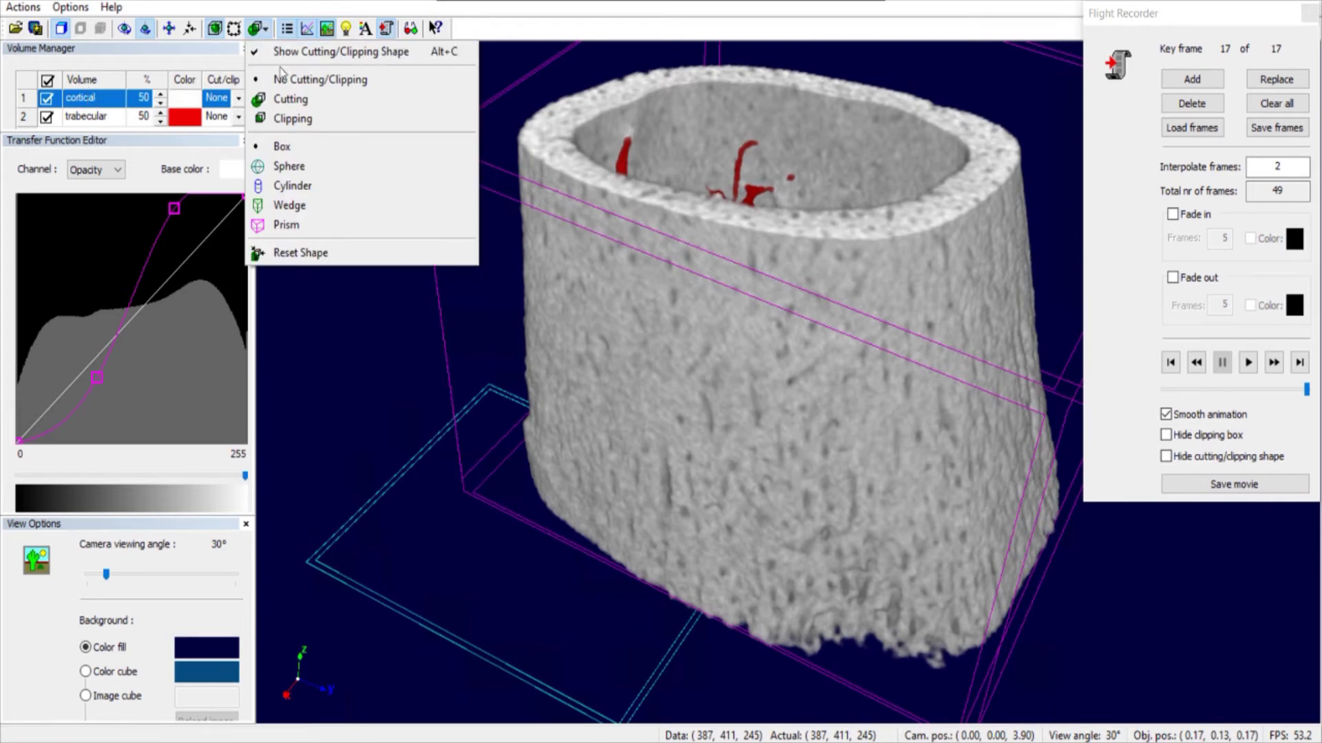
left_click(292, 99)
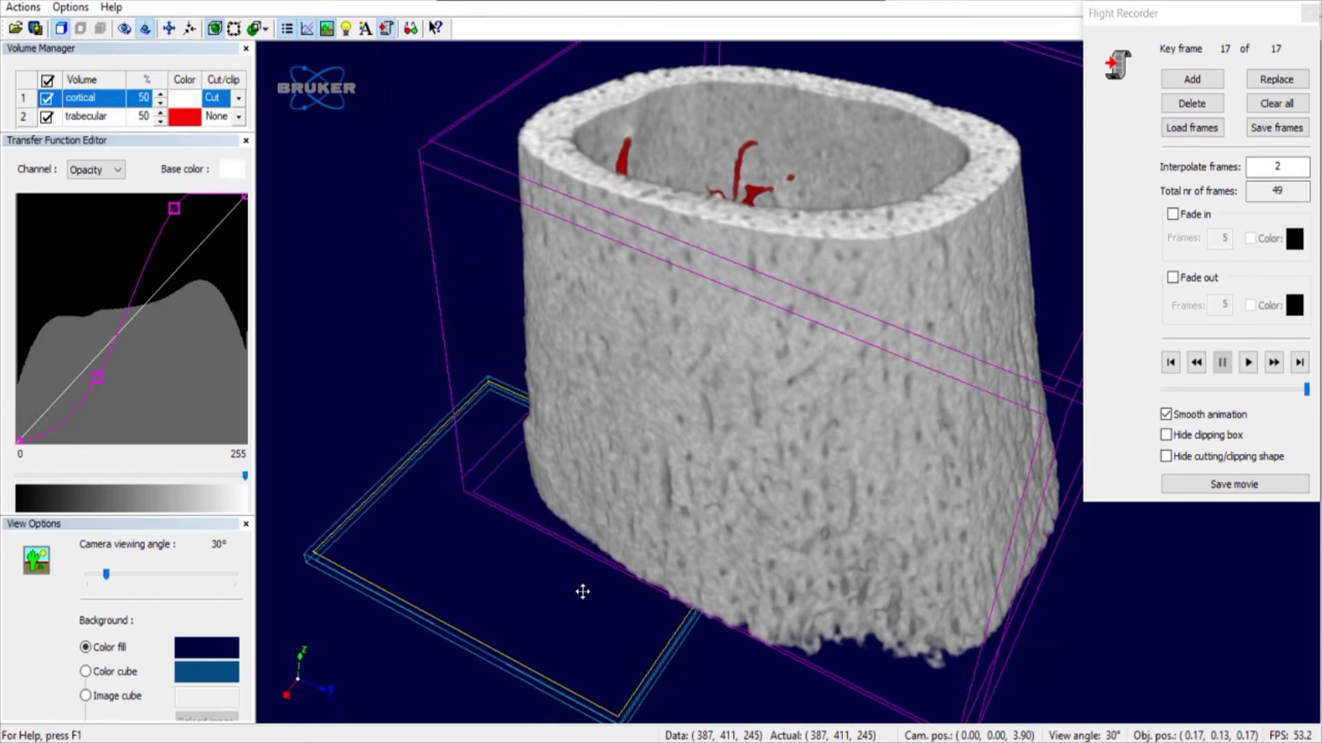
left_click_drag(583, 592, 585, 544)
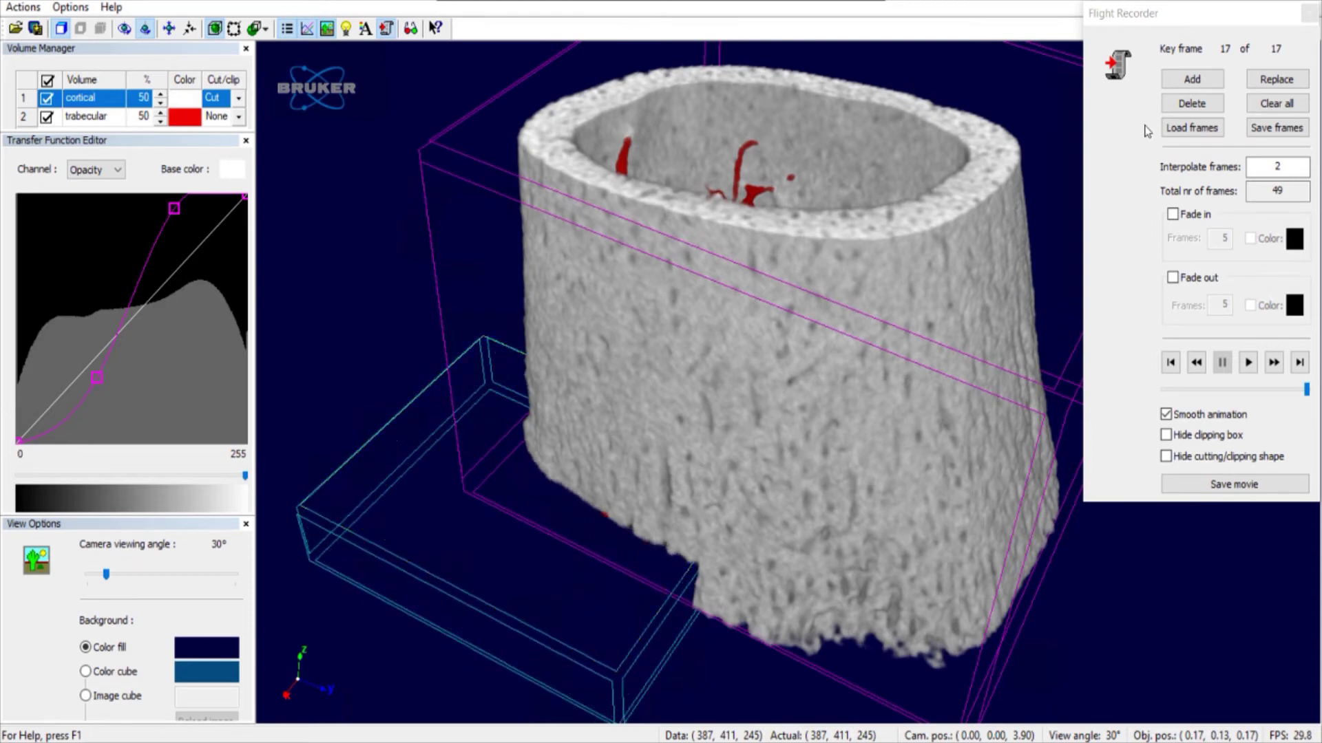
left_click(1190, 89)
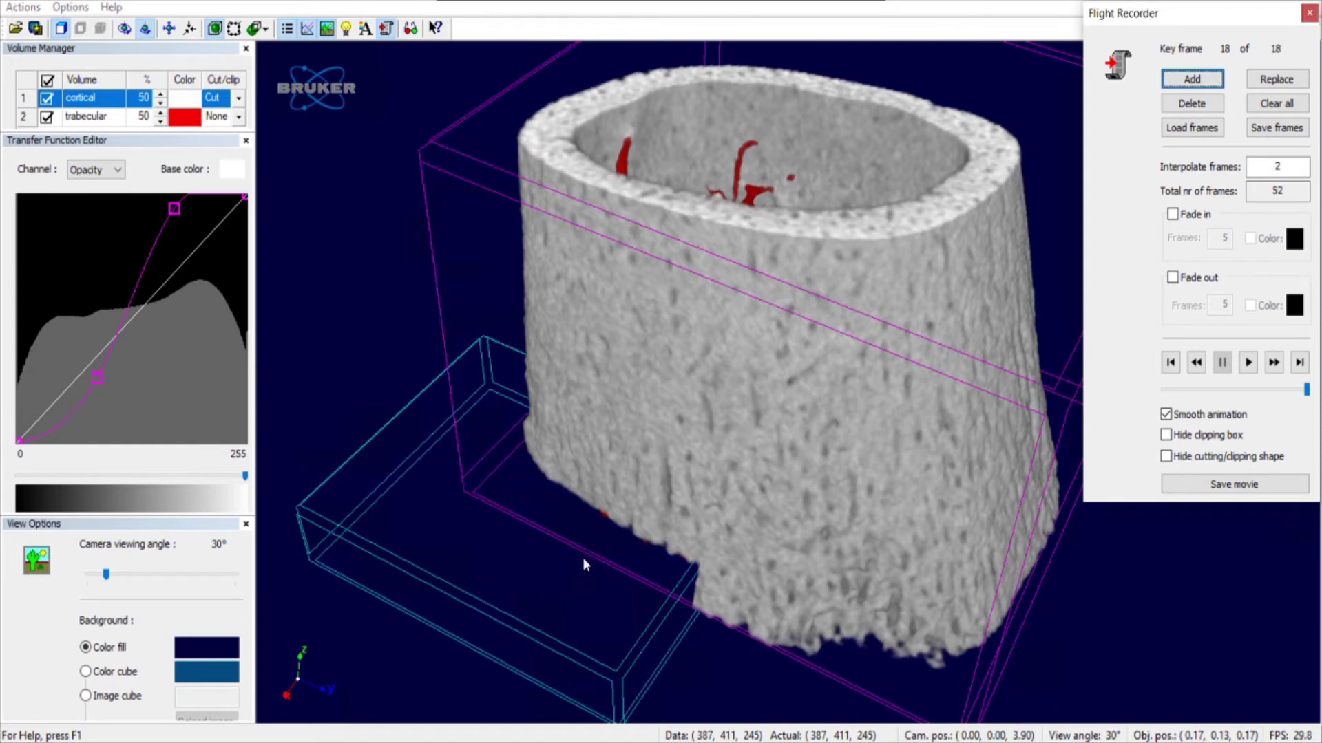
- Raise the cutting box's top face most of the way up the cortex and add key frames 19 to 21
left_click_drag(581, 564, 569, 348)
left_click(1191, 80)
left_click(1177, 81)
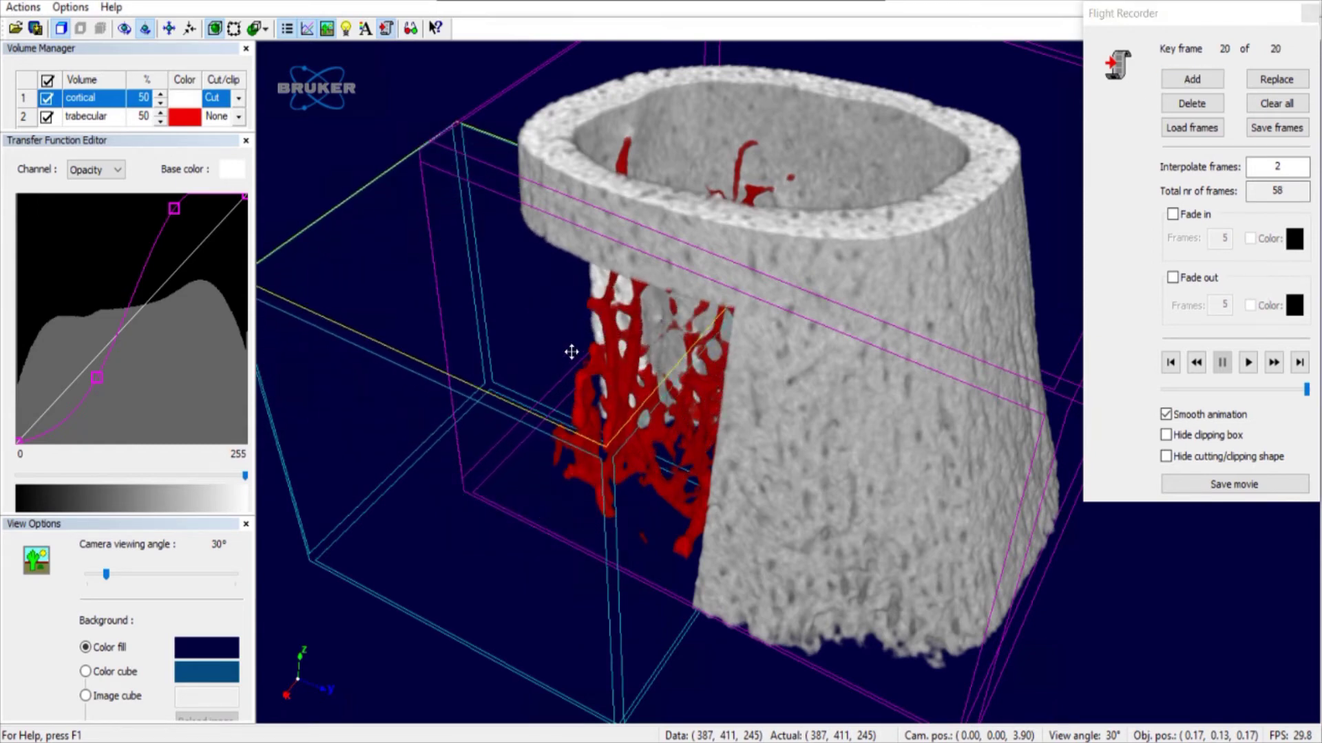
left_click(1184, 81)
- Turn the cut side toward the viewer, raise the cutting box's top face above the cortex's upper rim and add key frame 22
left_click_drag(779, 469, 849, 363)
left_click_drag(596, 284, 635, 175)
left_click(1192, 79)
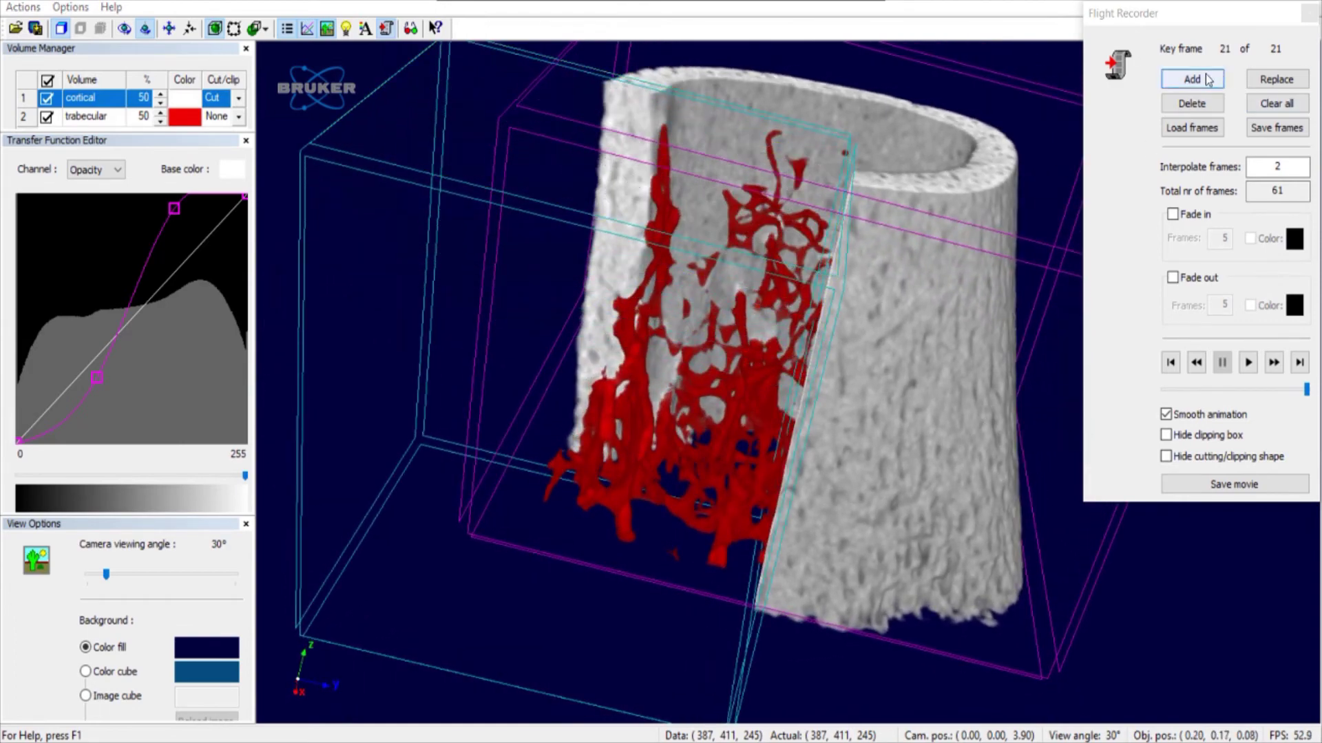
- Rotate the bone until the cut opening faces the viewer, zoom in and add key frame 23
left_click_drag(721, 507, 824, 451)
scroll(785, 431, "up", 4)
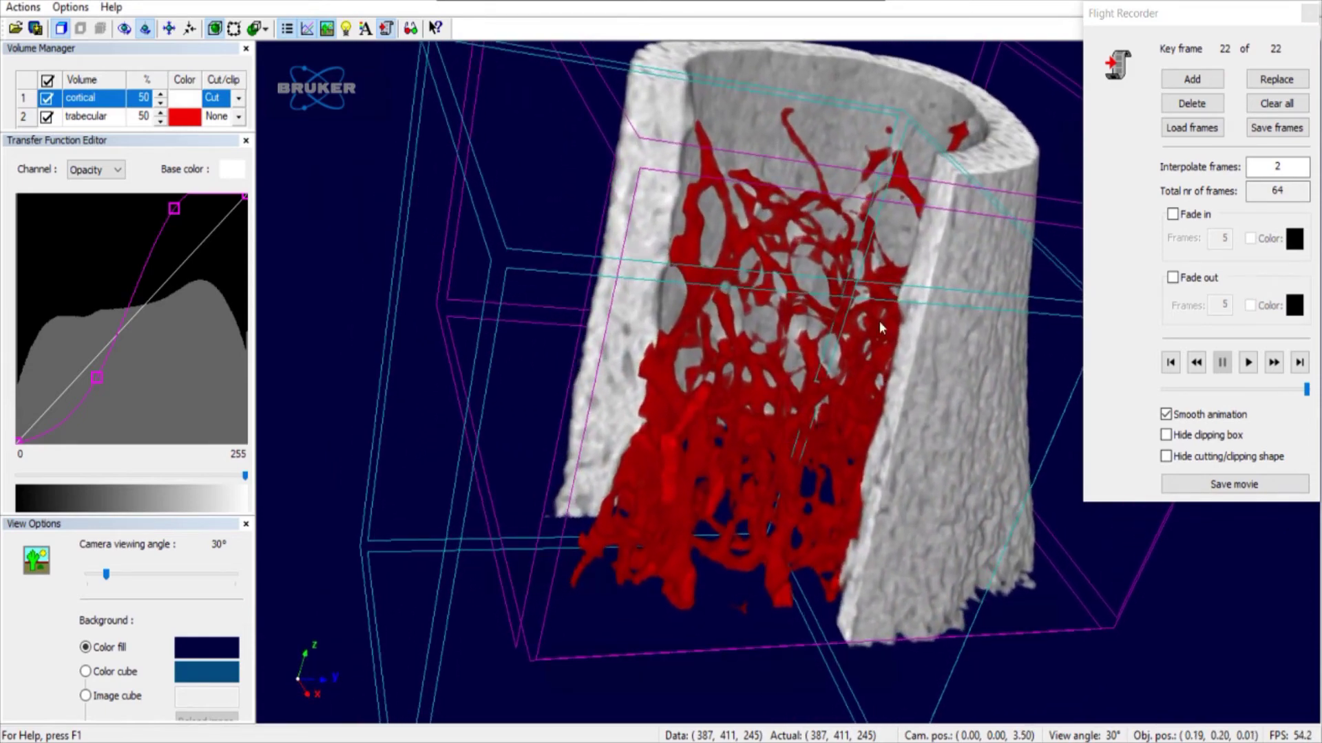
left_click(1191, 79)
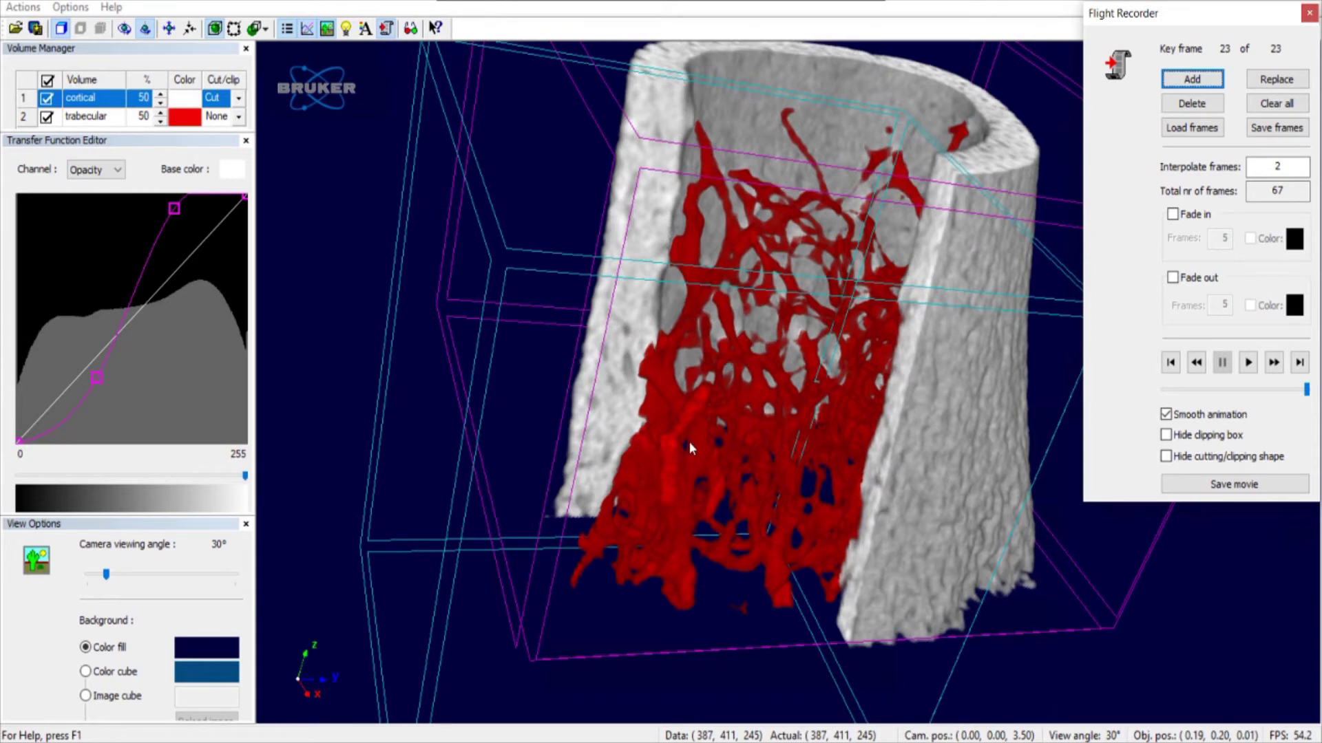
- Shift the cutting box sideways across the cortex, add key frame 24 and move closer to the exposed trabecular bone
left_click_drag(708, 471, 845, 493)
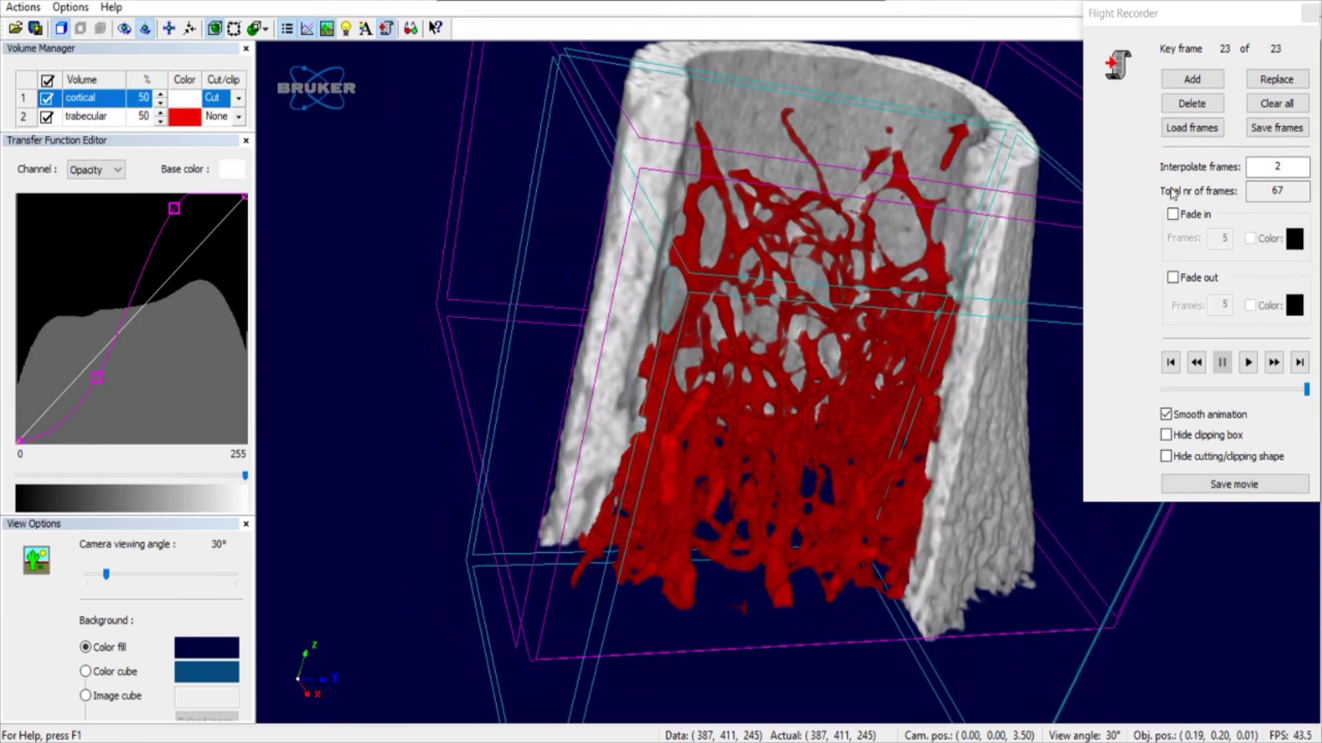
left_click(1191, 79)
scroll(905, 248, "up", 4)
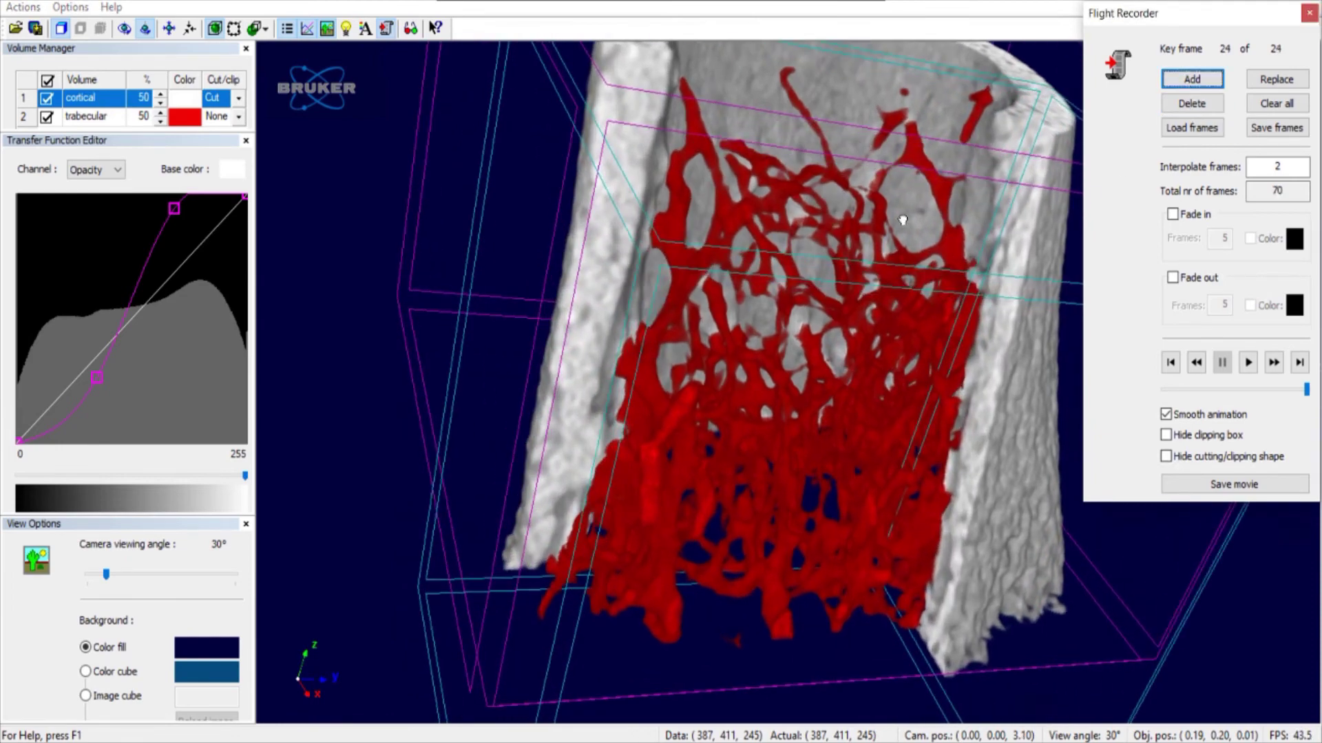
- Reposition the bone in the view, shift the cutting box sideways across the cortex, zoom in and add key frame 25
left_click_drag(903, 220, 825, 256)
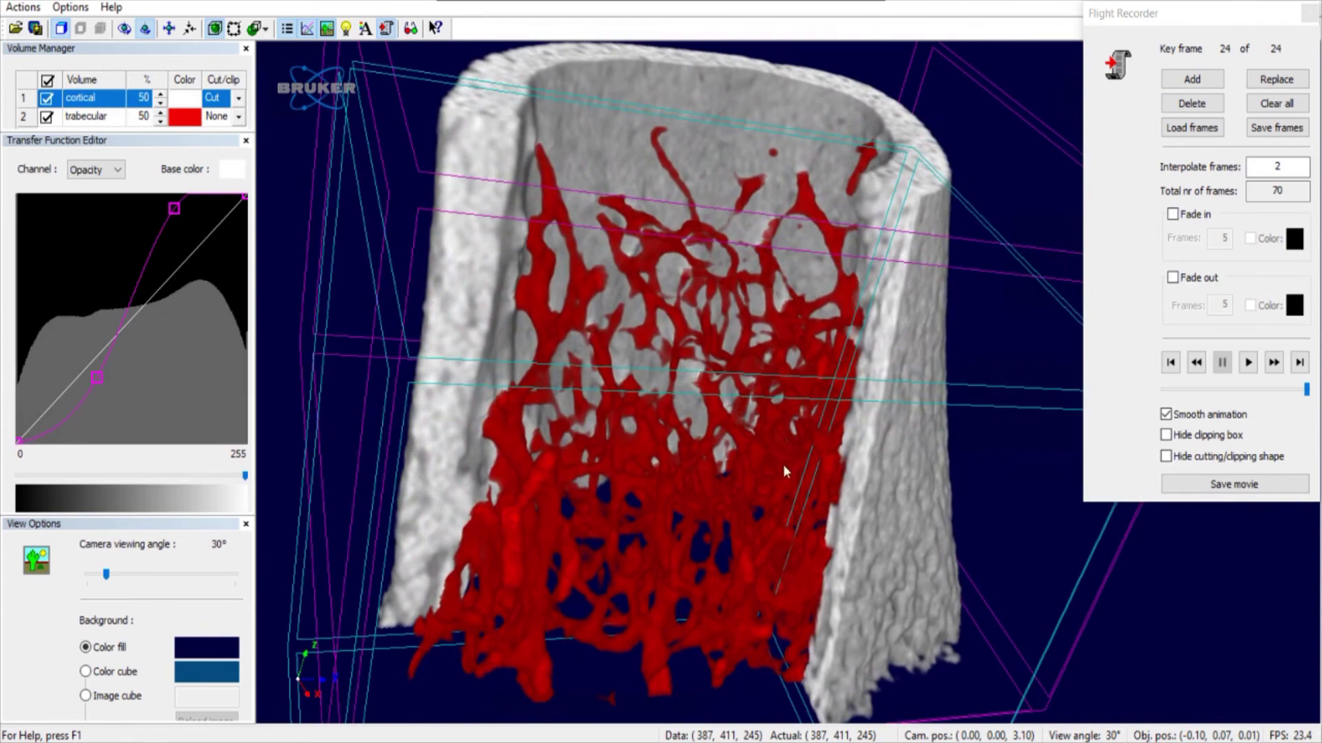
left_click_drag(782, 464, 824, 437)
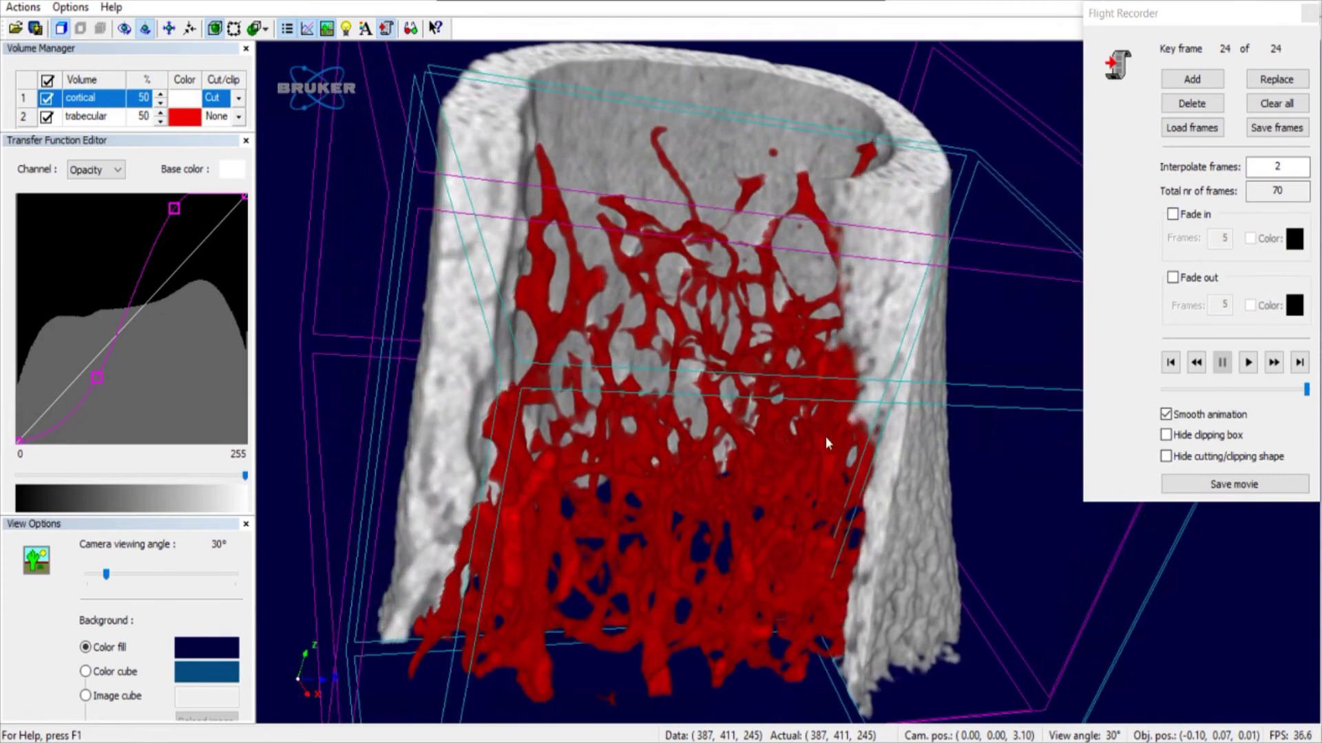
scroll(808, 424, "up", 2)
left_click(1192, 79)
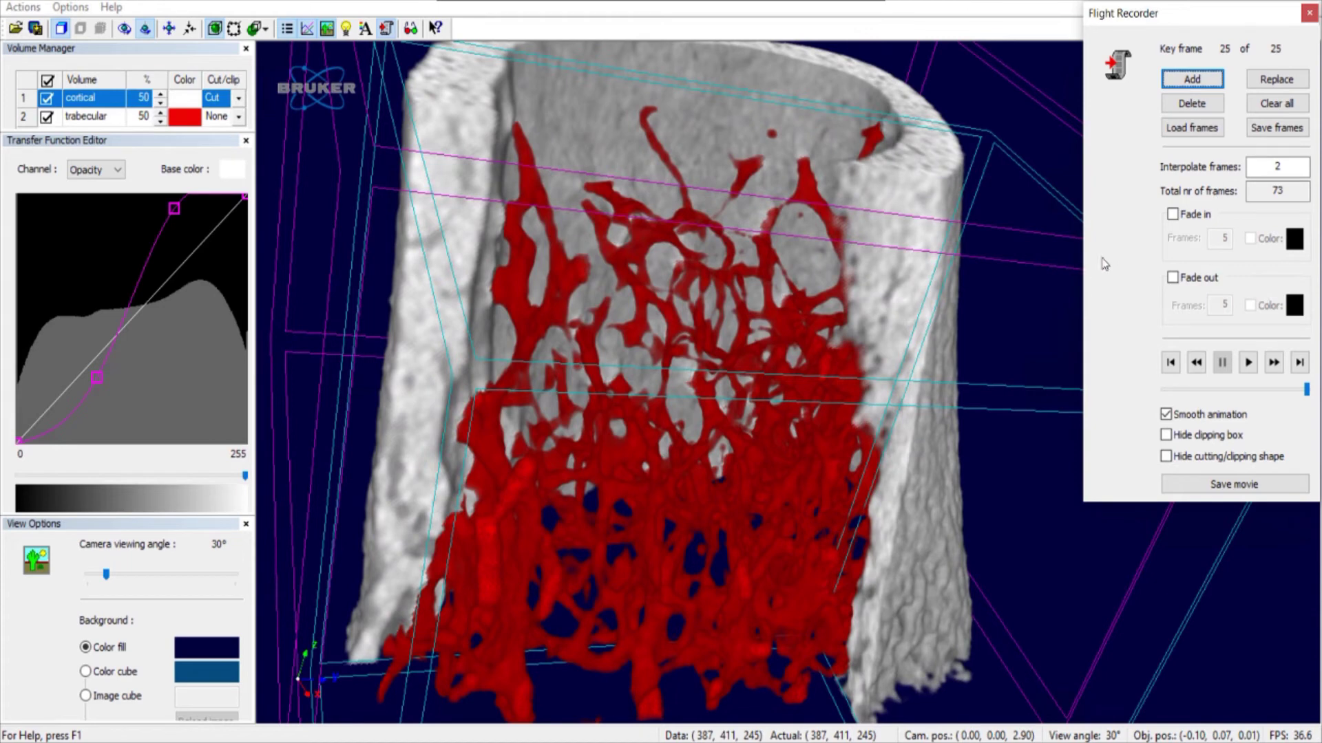
- Set the interpolated frames between key frames to 20 and play back the animation
double_click(1305, 169)
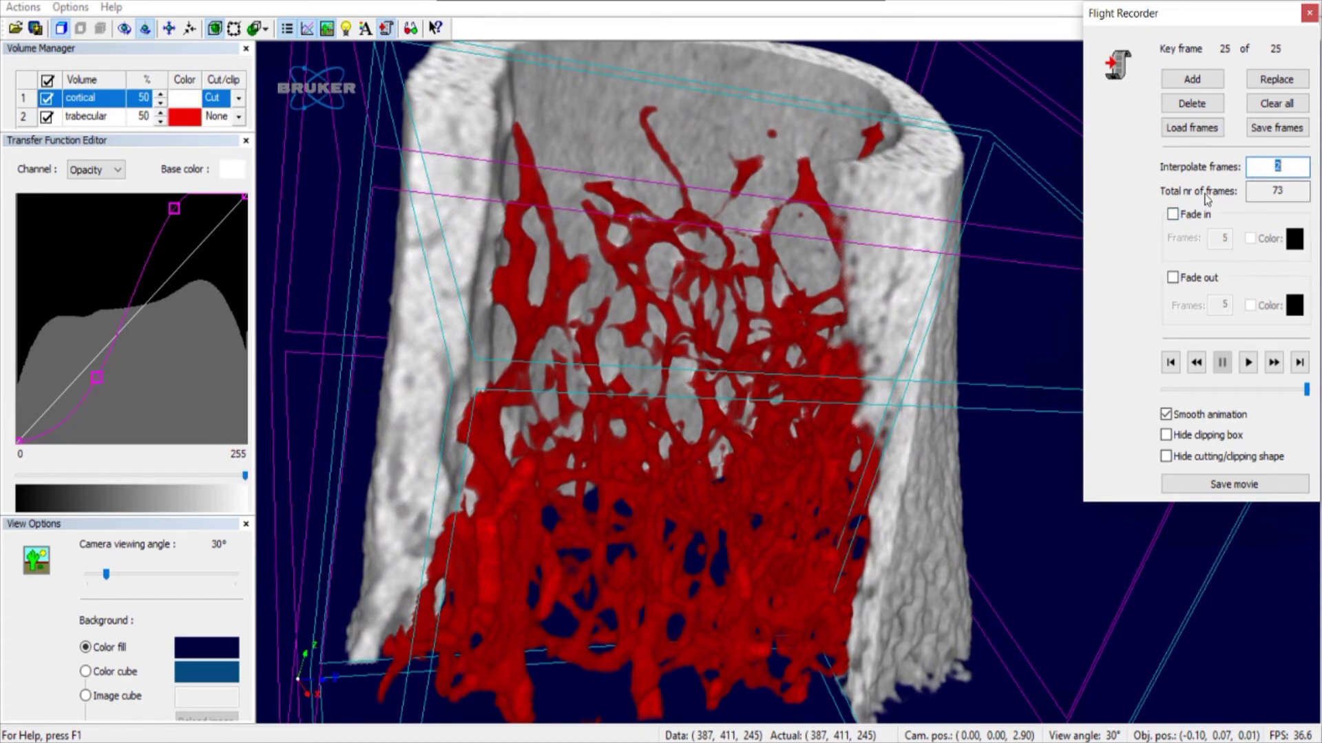
left_click_drag(1285, 169, 1260, 164)
double_click(1271, 166)
left_click(1248, 363)
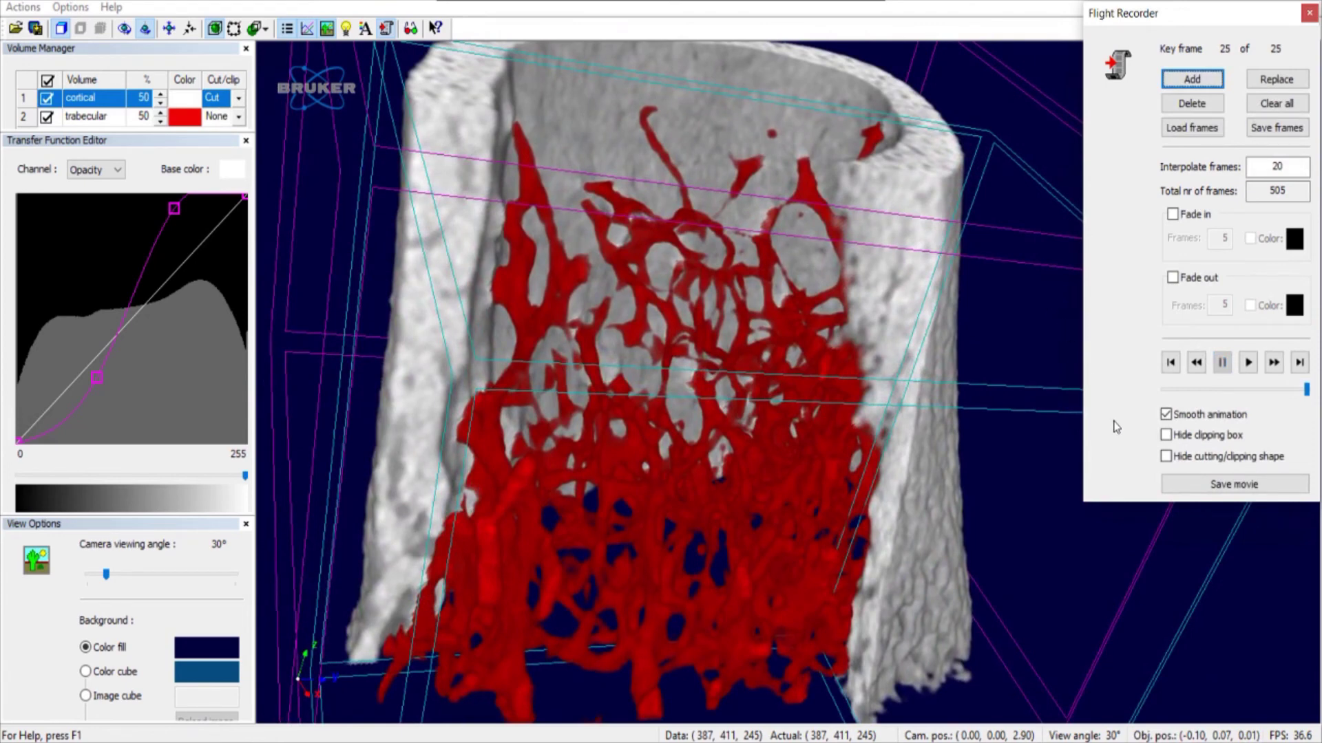
- Hide both the clipping box and the cutting/clipping shape in the recorded animation
left_click(1165, 437)
left_click(1166, 457)
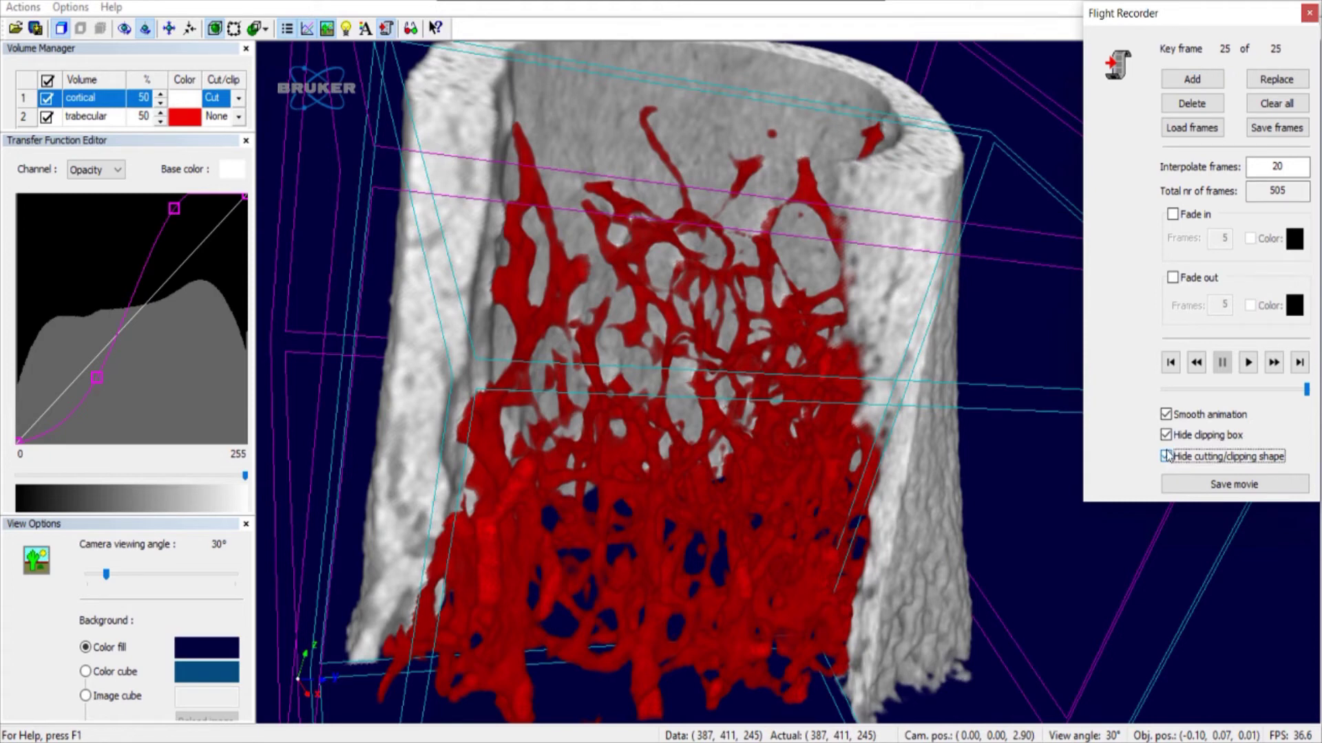
left_click(1166, 437)
left_click(1166, 457)
left_click(1166, 435)
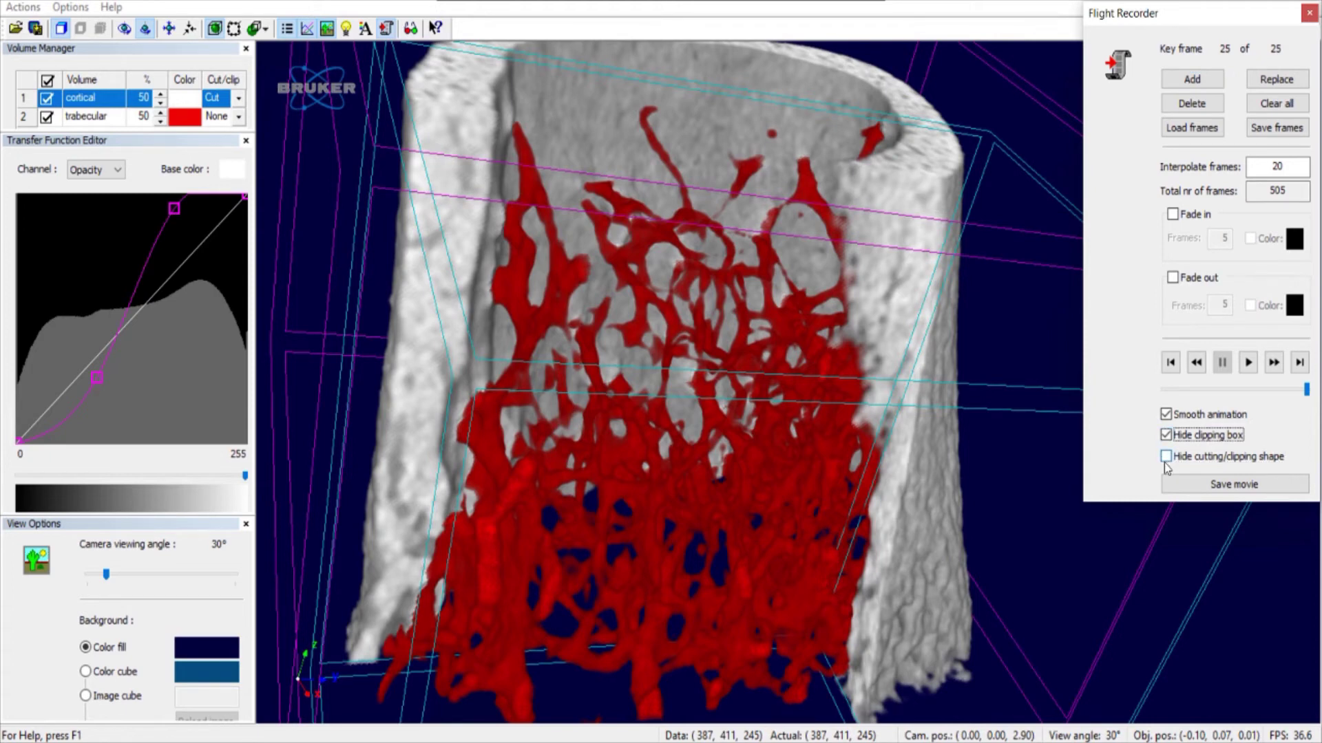
left_click(1164, 457)
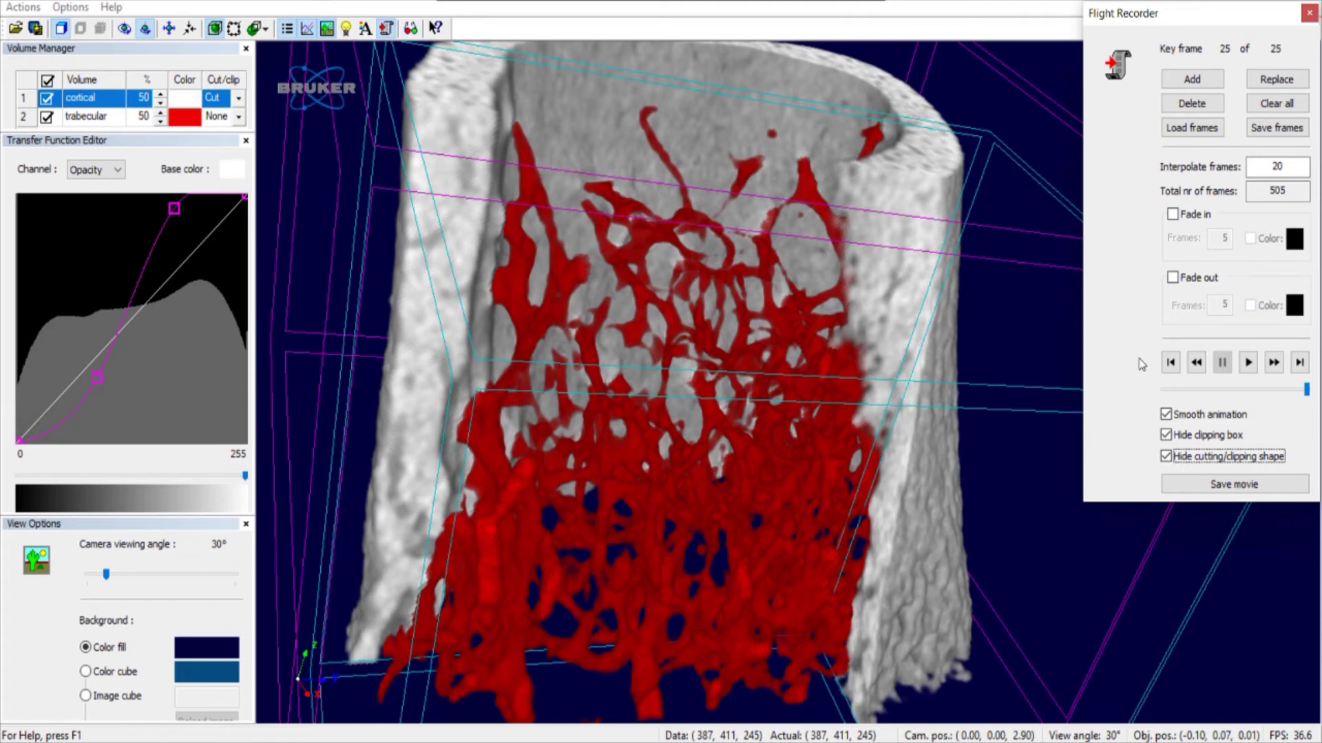
- Save the animation as the AVI movie bone_.avi in the VOI_1 folder
left_click(1233, 484)
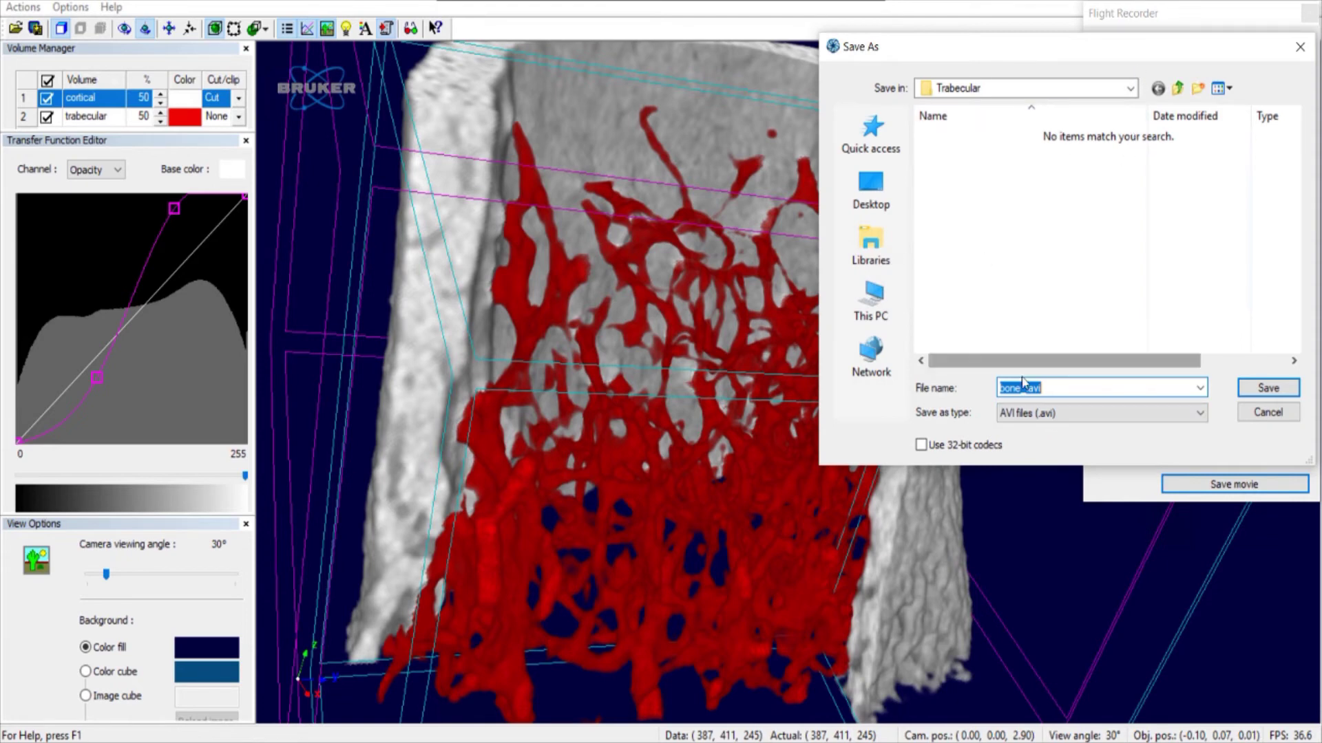
left_click(1177, 88)
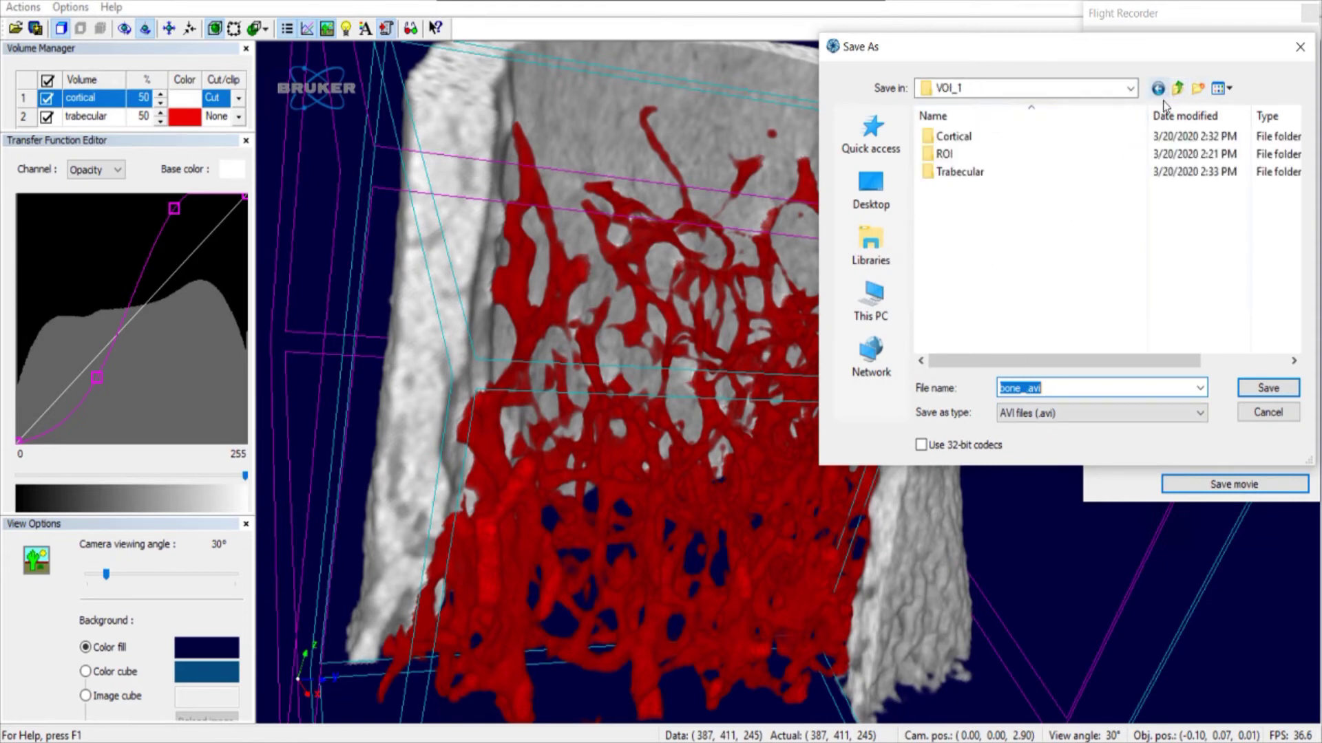
left_click(1046, 413)
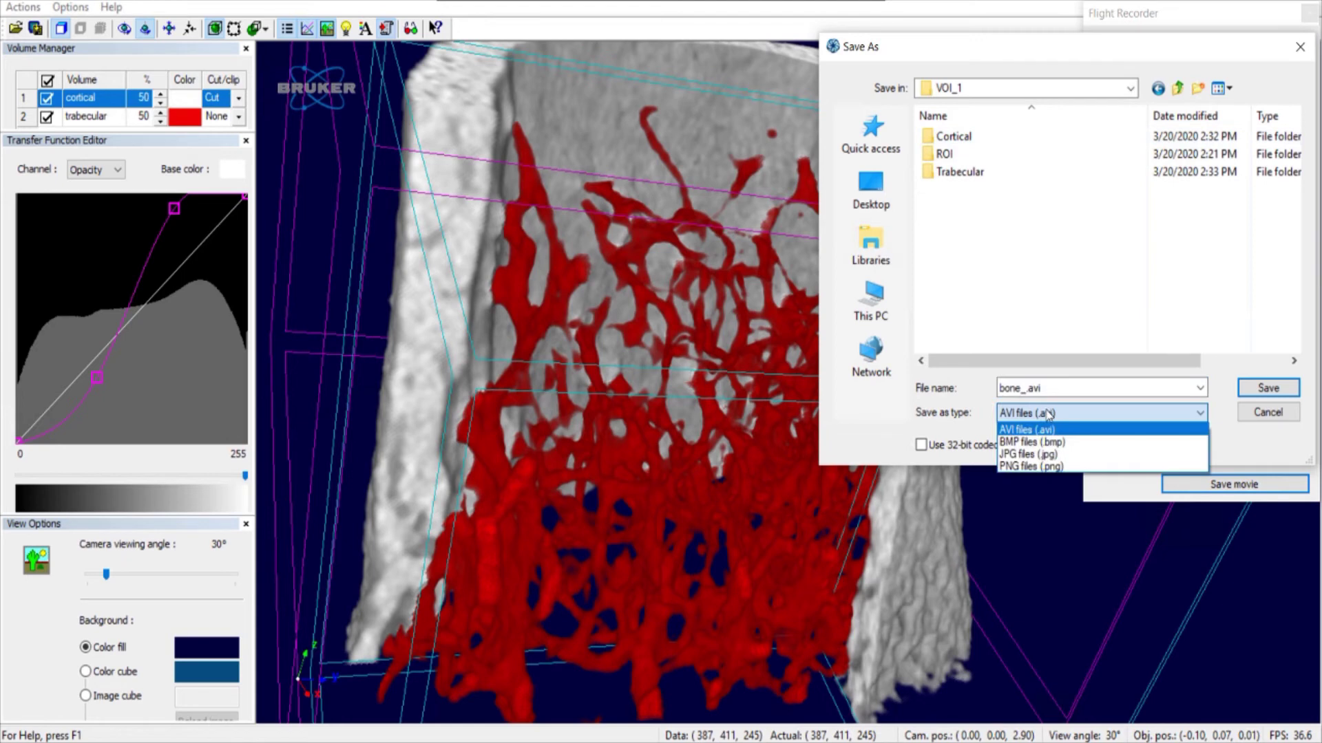
left_click(1046, 413)
left_click(1053, 390)
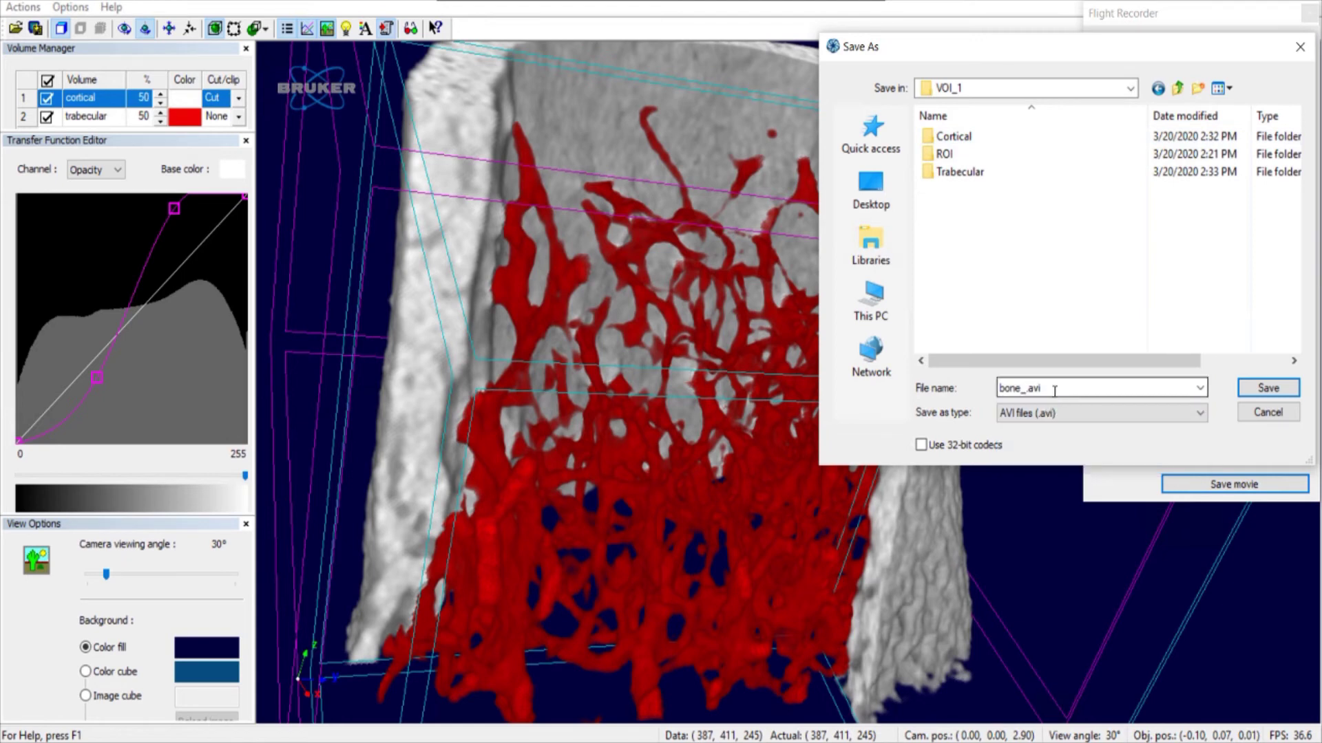
left_click(1267, 389)
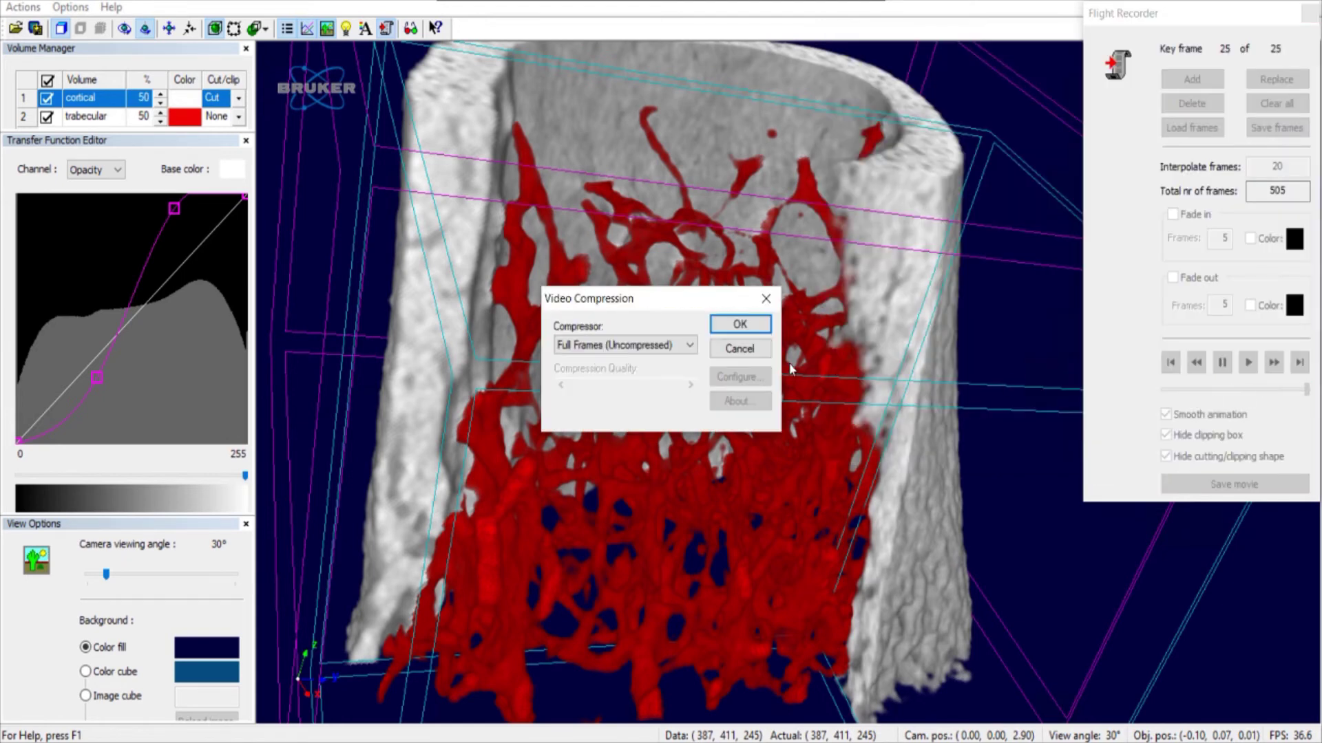
- Use the Microsoft Video 1 compressor with compression quality 80 and start rendering the movie
left_click(689, 344)
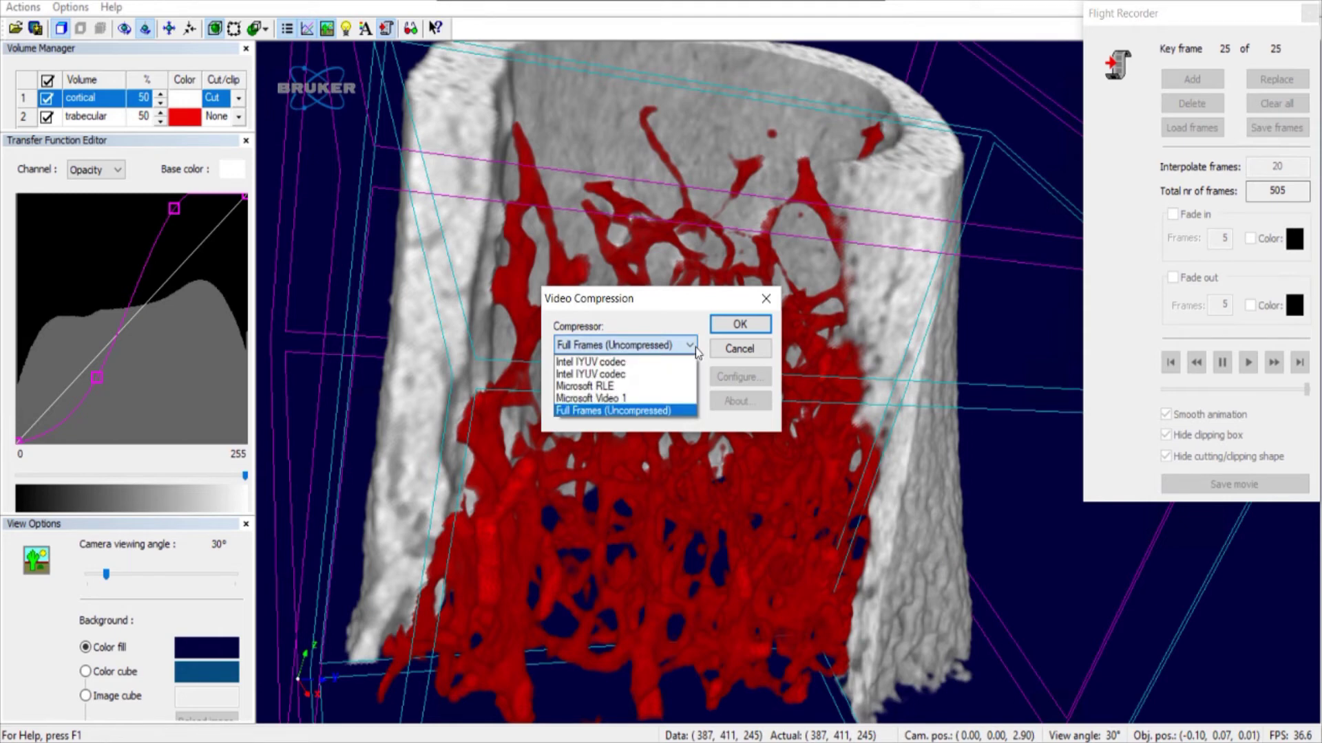
left_click(627, 399)
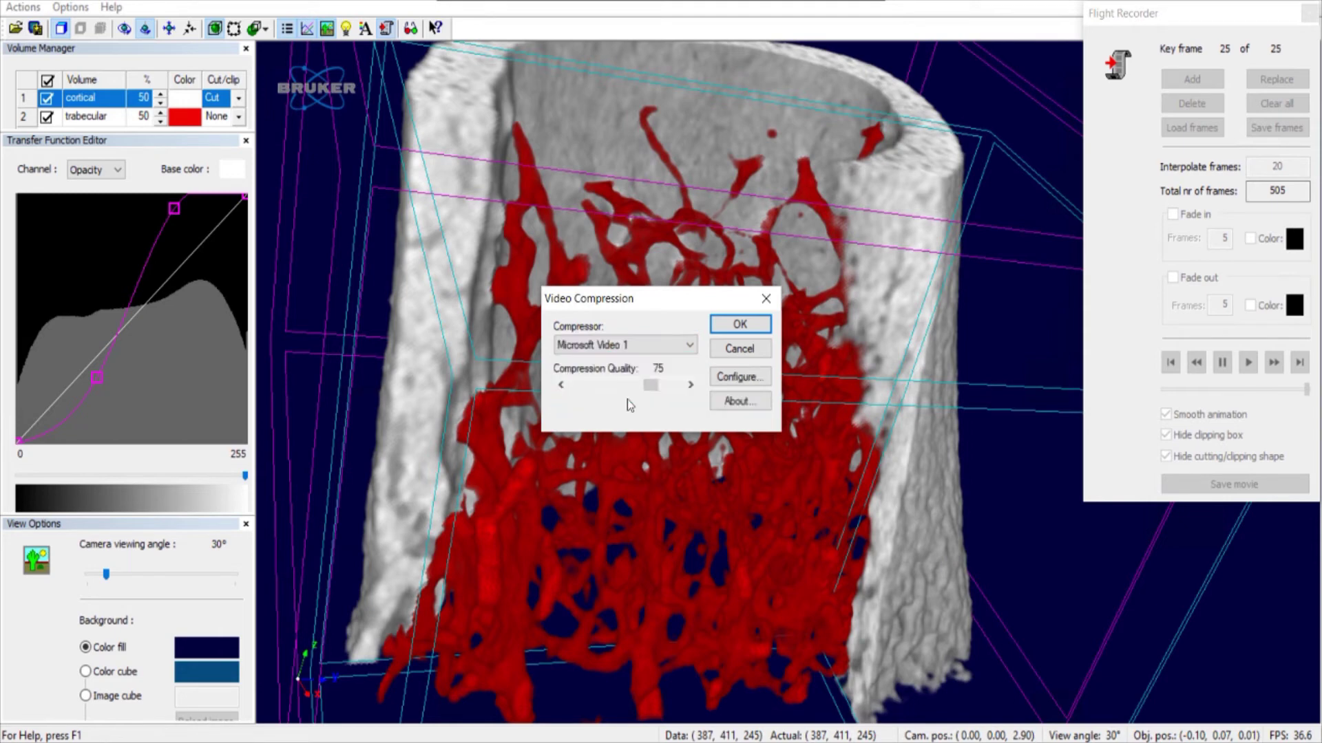
left_click(690, 385)
left_click(690, 385)
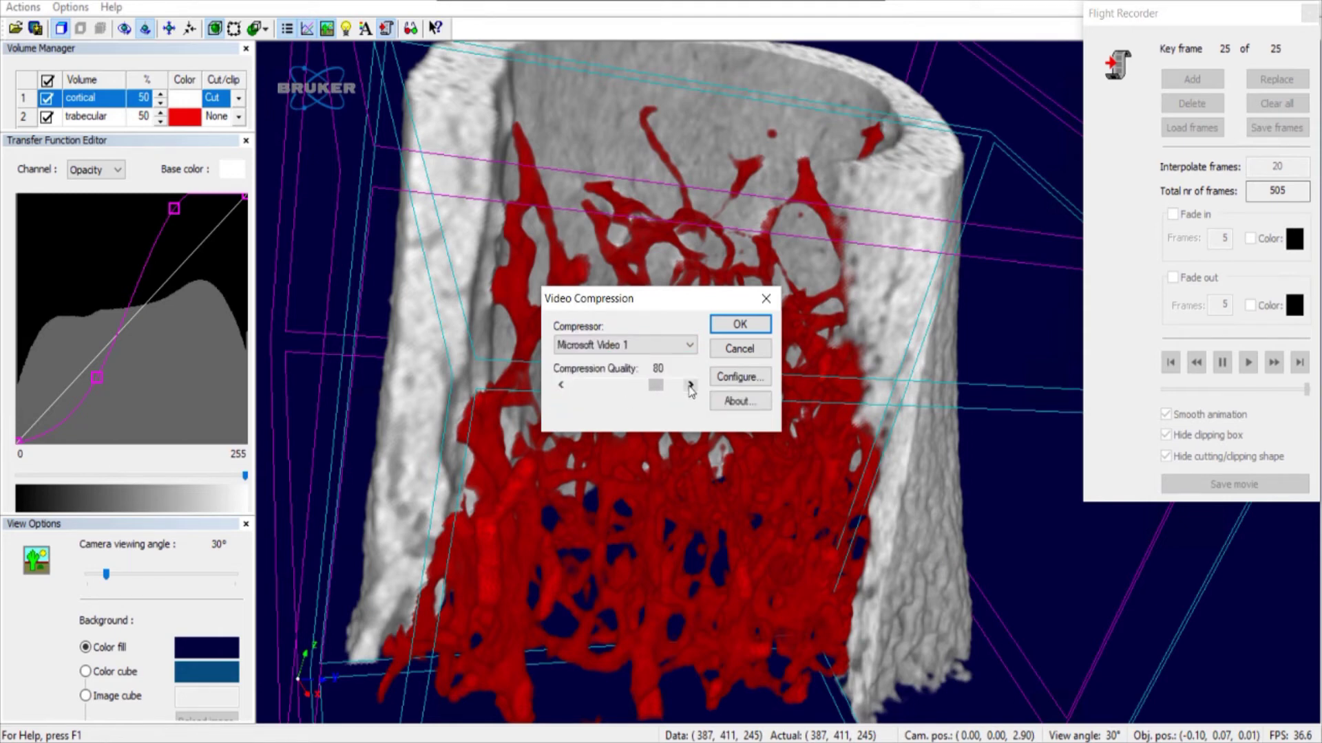
left_click(690, 345)
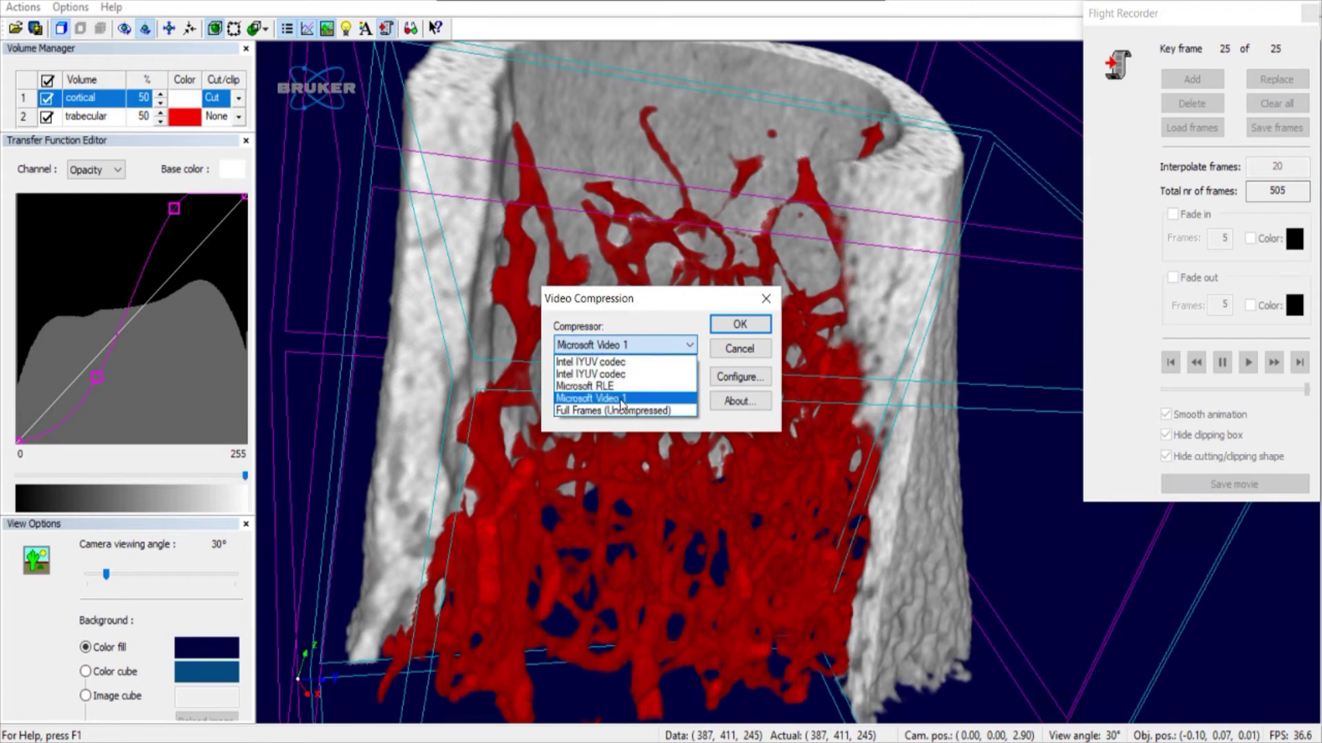
left_click(686, 302)
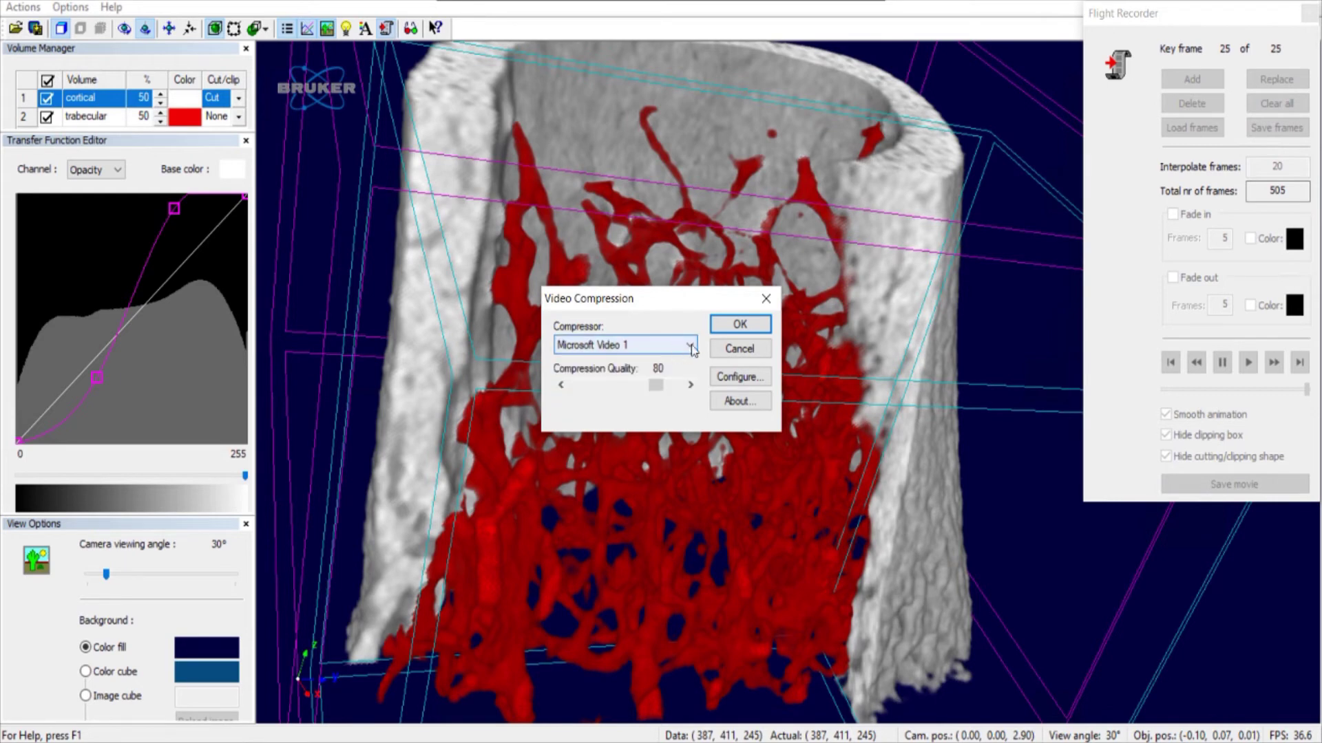
left_click(738, 325)
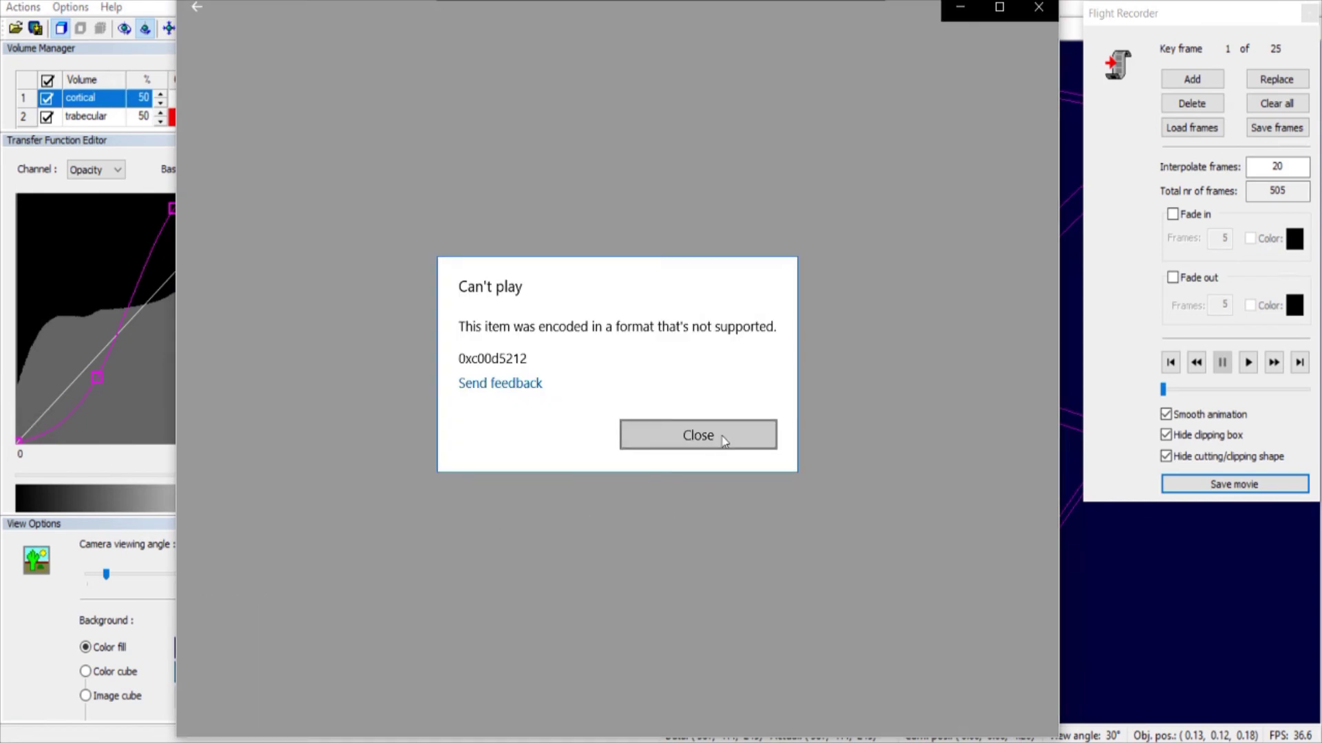
- Dismiss the video player's playback and rating messages and close Movies & TV
left_click(724, 442)
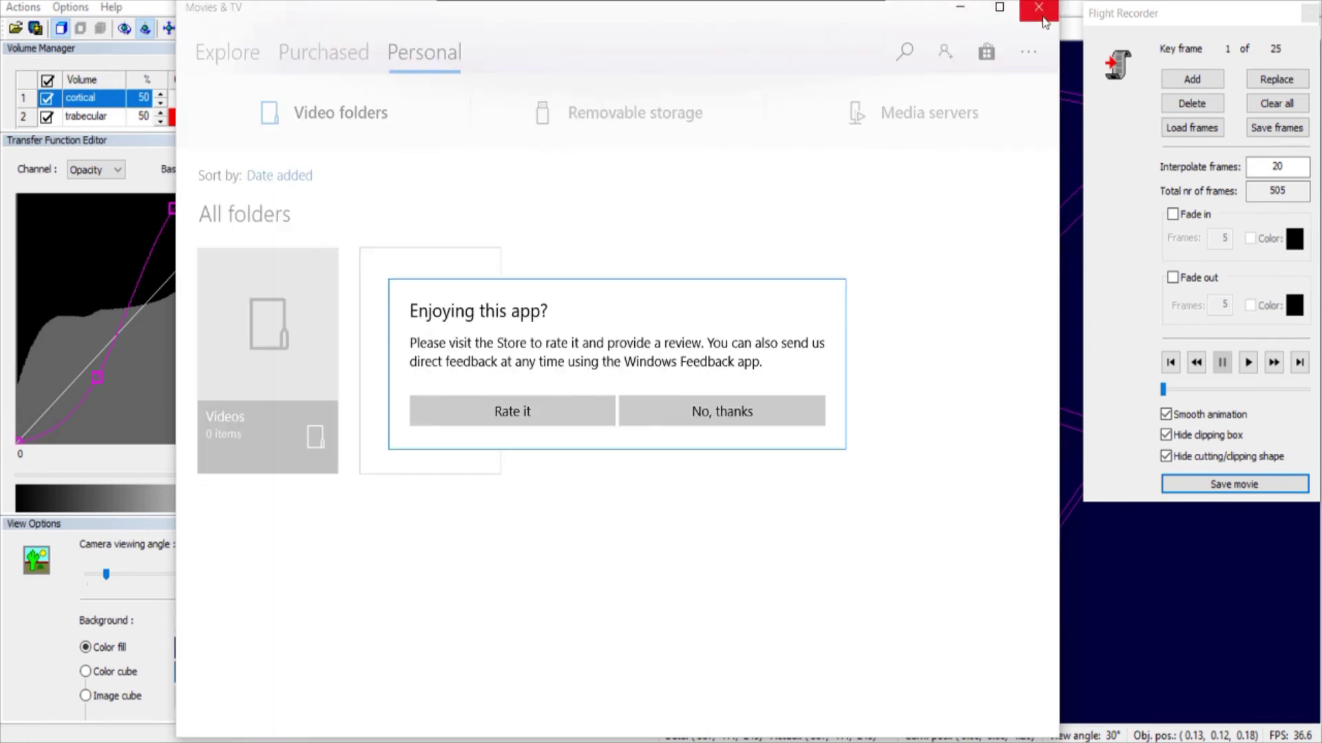
left_click(757, 417)
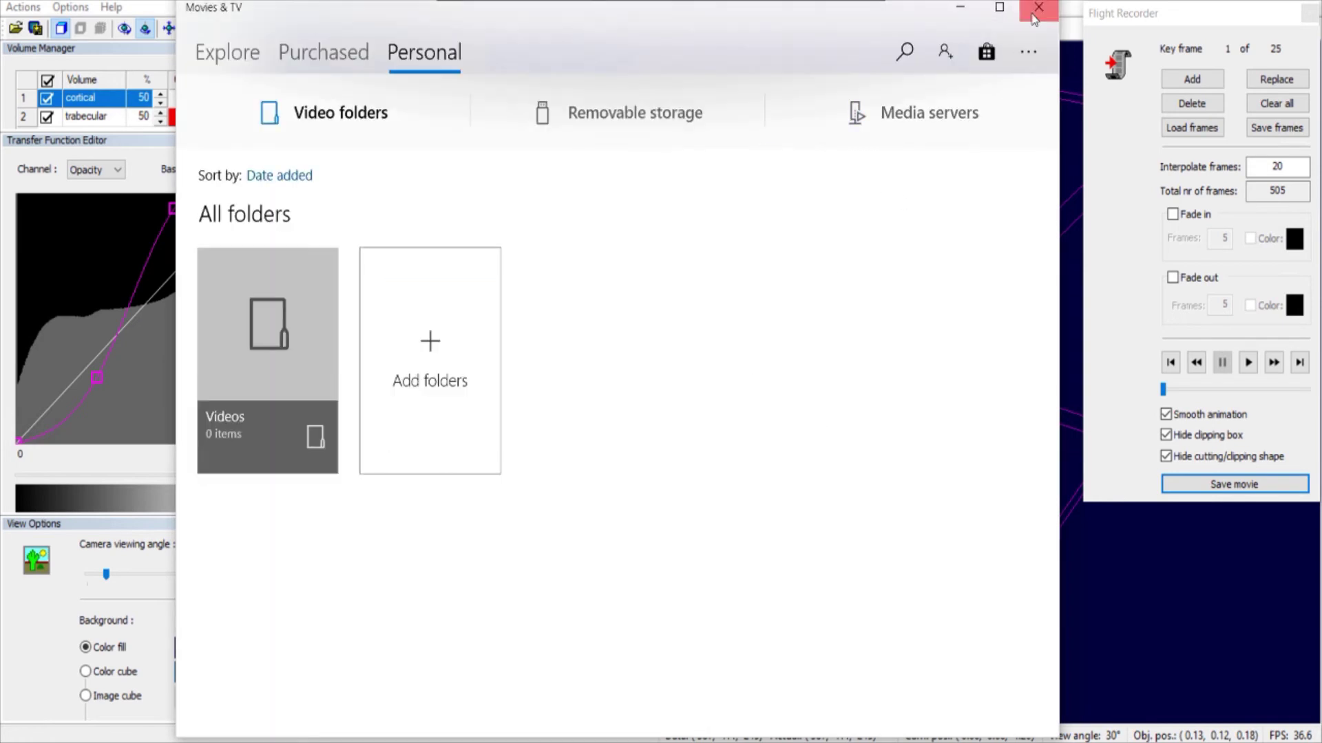
left_click(1038, 8)
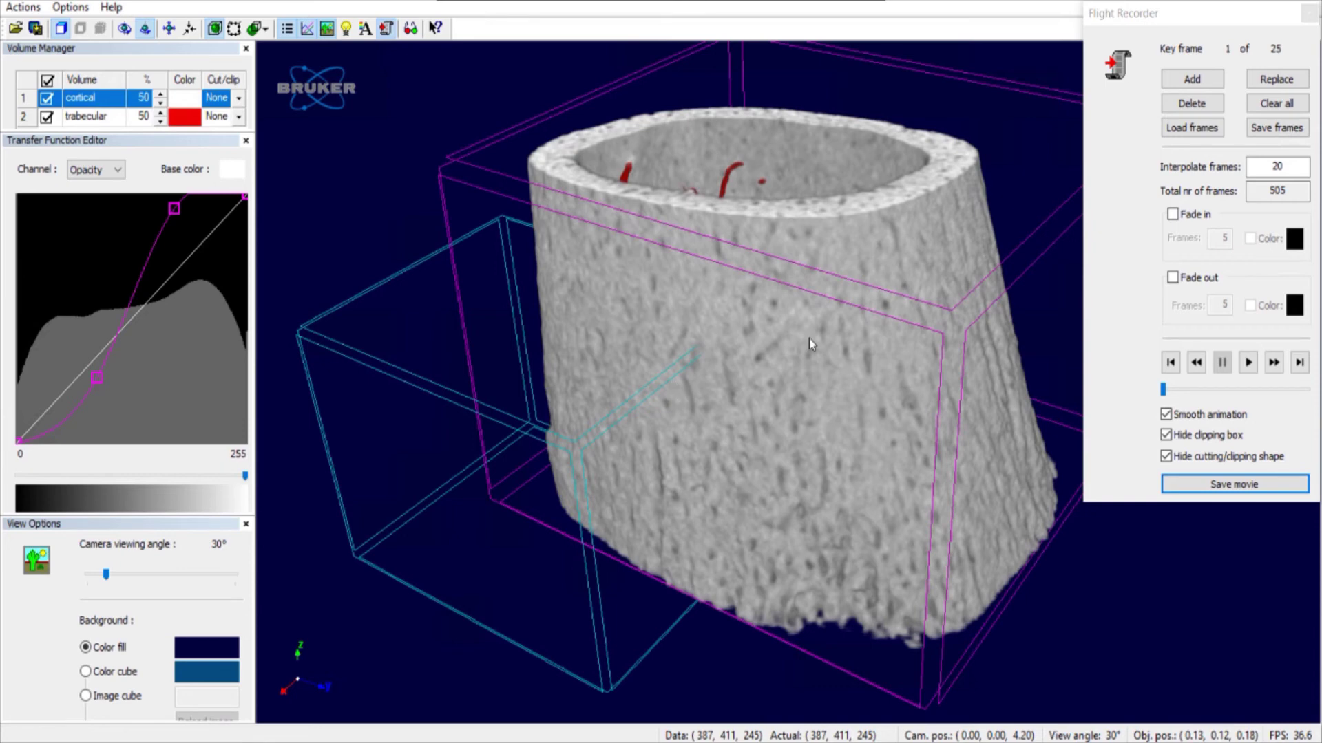
- Open the numeric movement controls for the object and move them clear of the 3D view
left_click(23, 7)
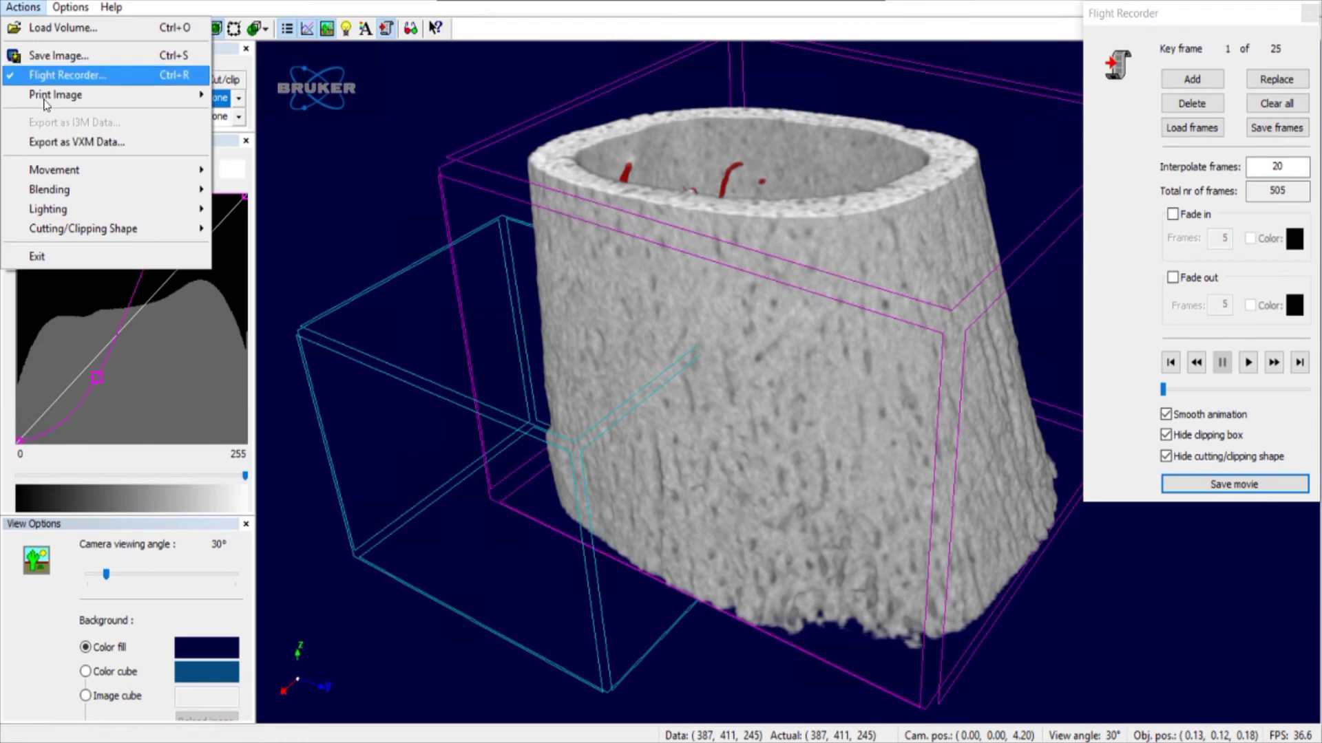
mouse_move(75, 178)
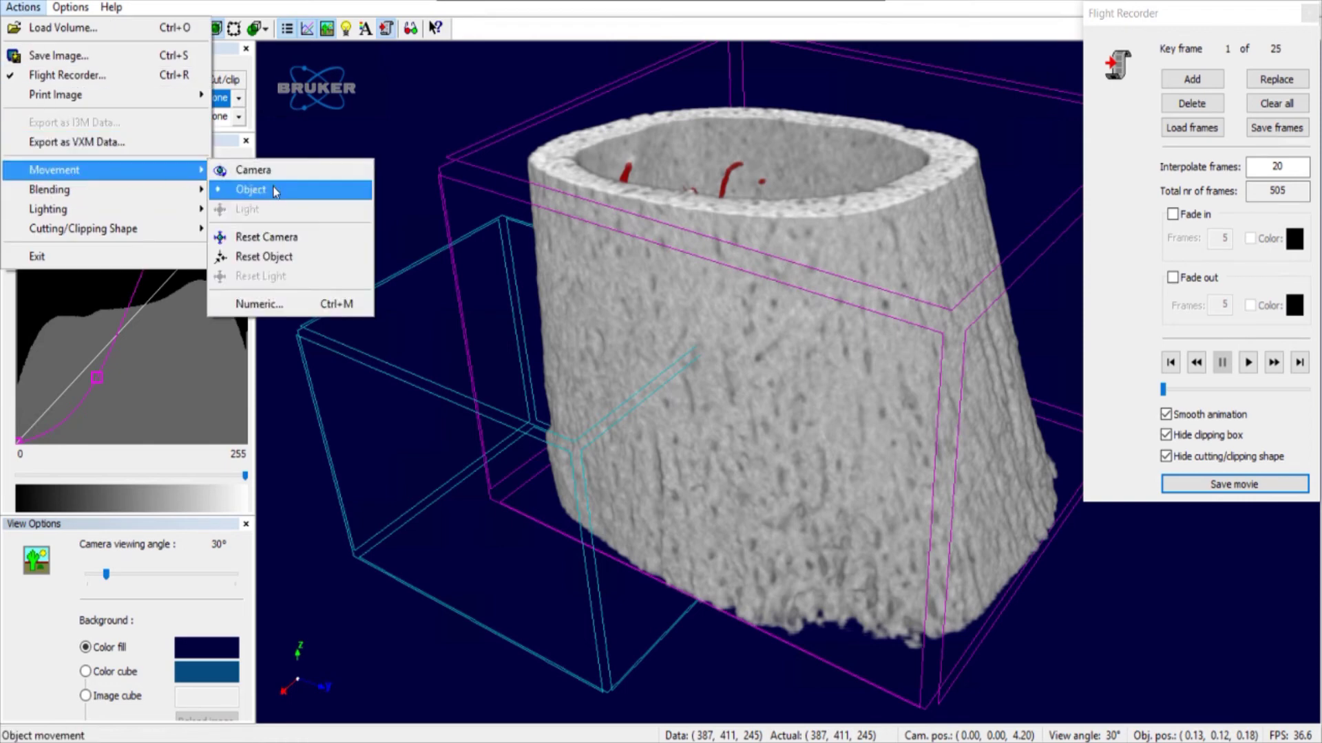
left_click(289, 307)
left_click_drag(1138, 214, 99, 149)
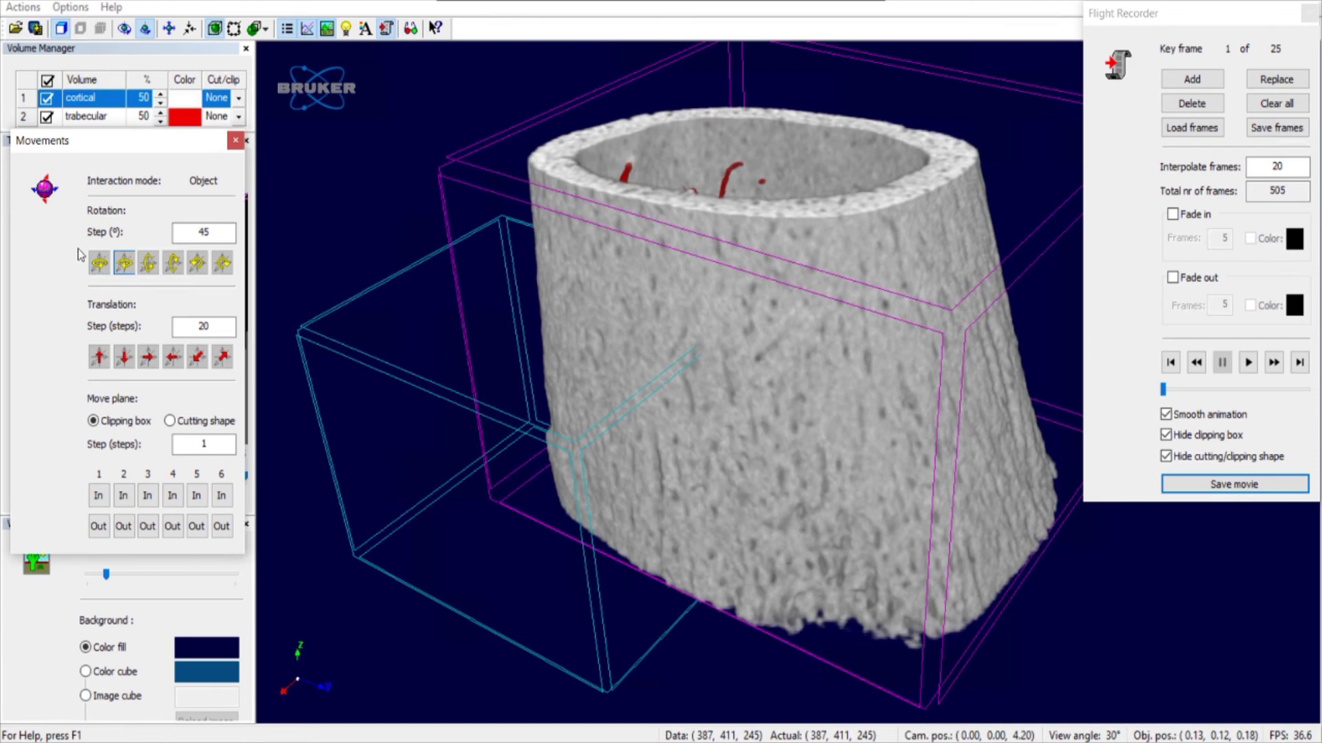
- Clear all recorded key frames and add the current bone view as key frame 1
left_click(1277, 103)
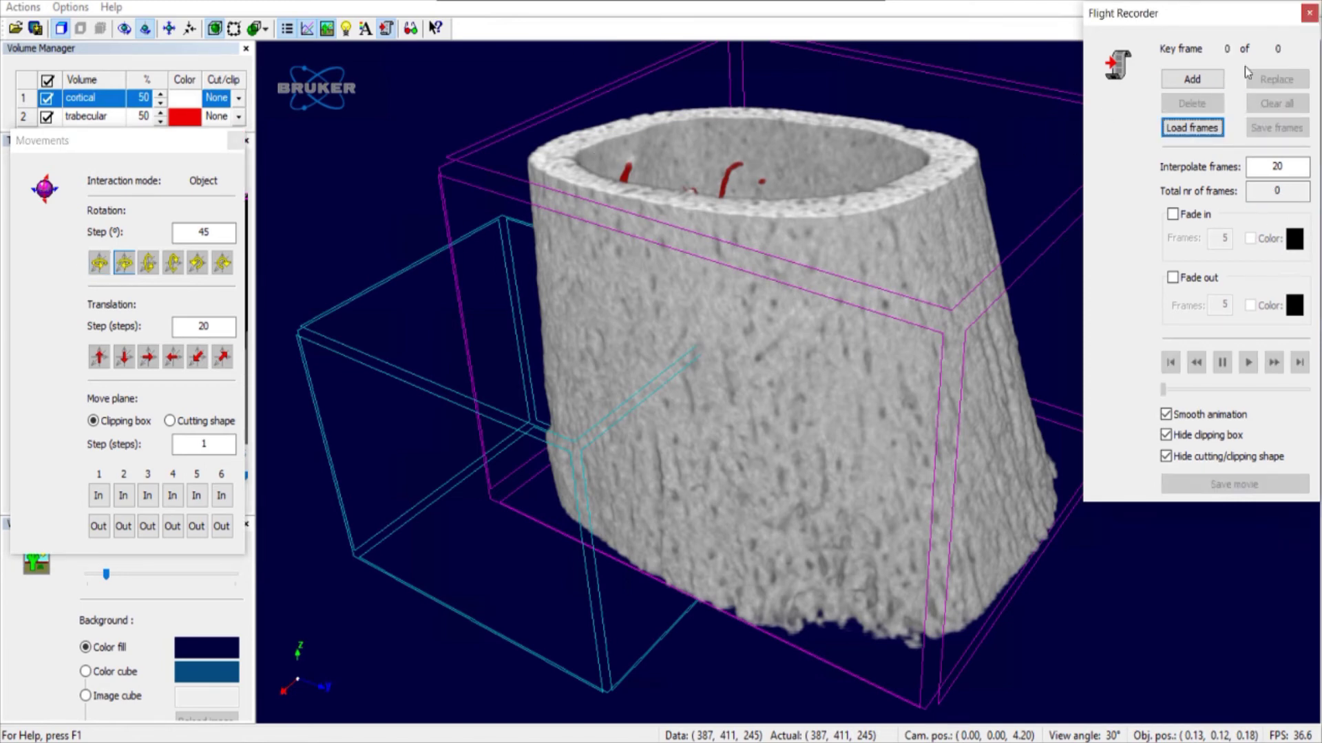
left_click(1200, 81)
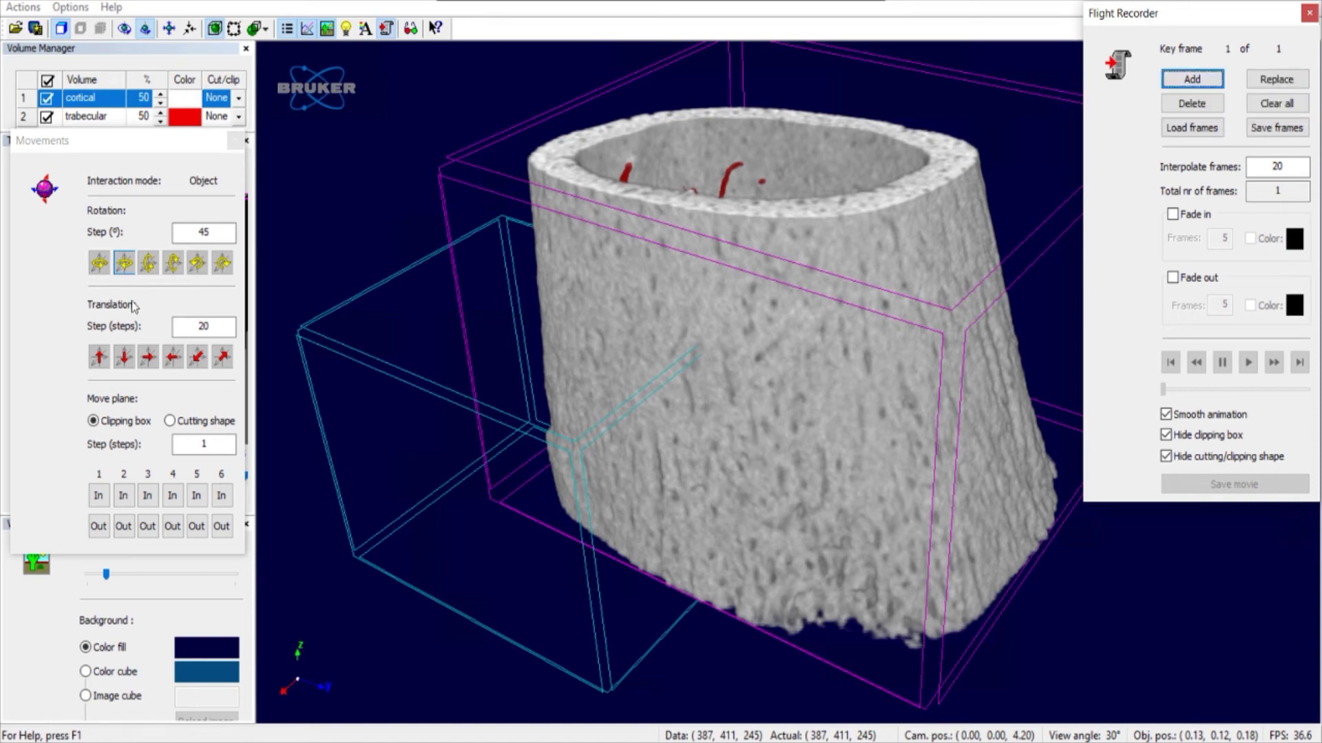
- Rotate the bone about its vertical axis by one 45° step and add key frame 2
double_click(204, 232)
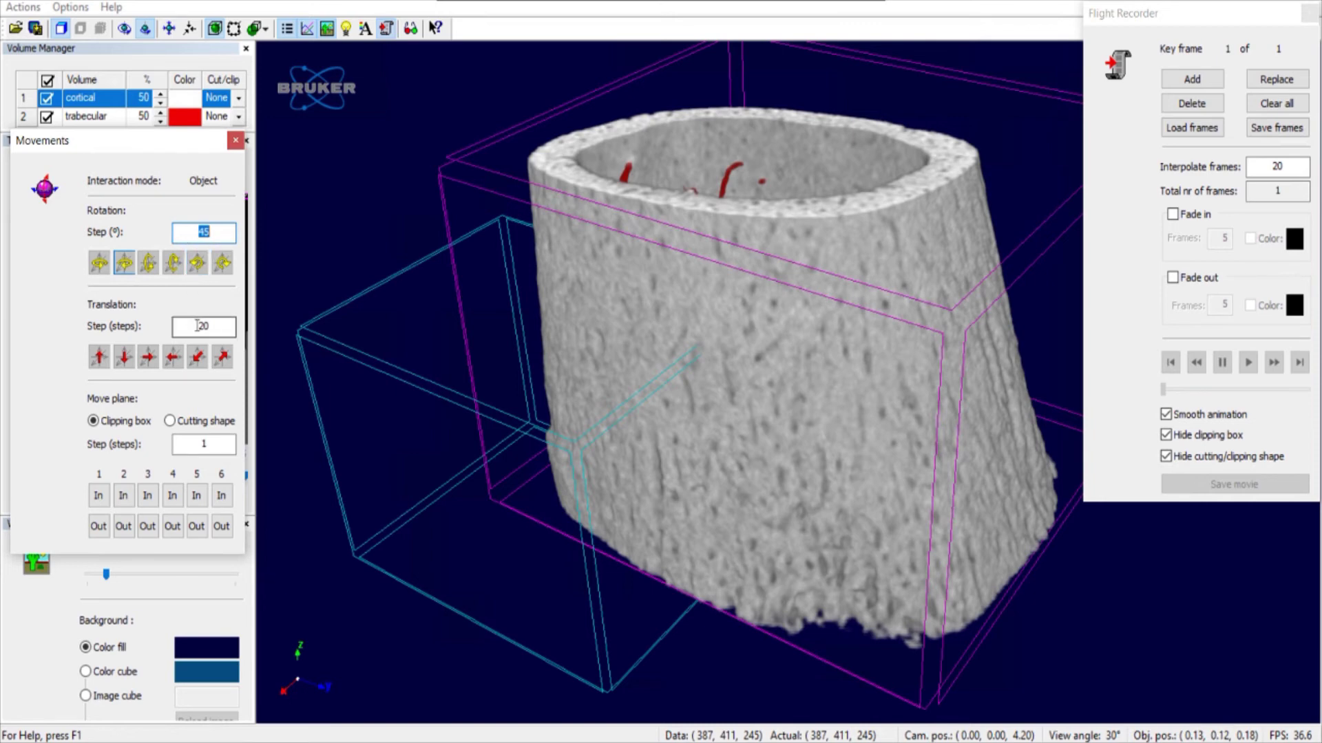
double_click(192, 325)
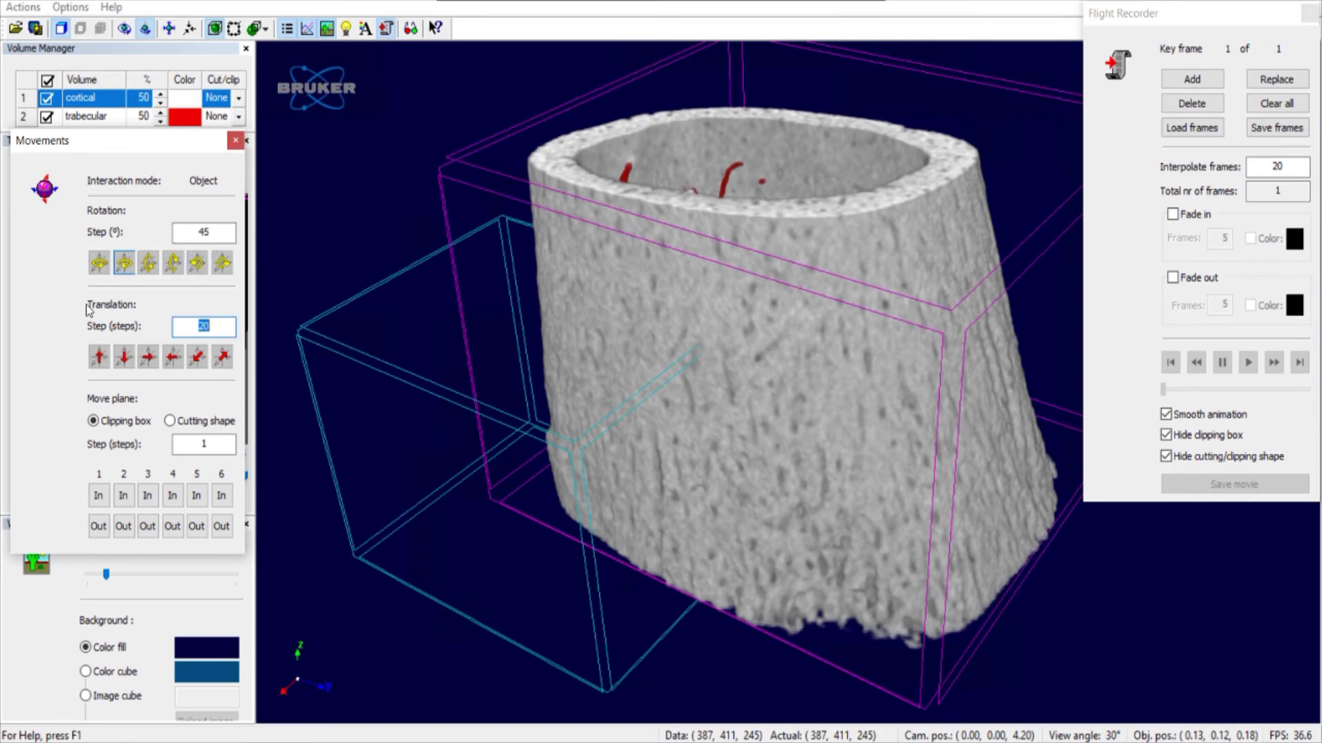
left_click(98, 271)
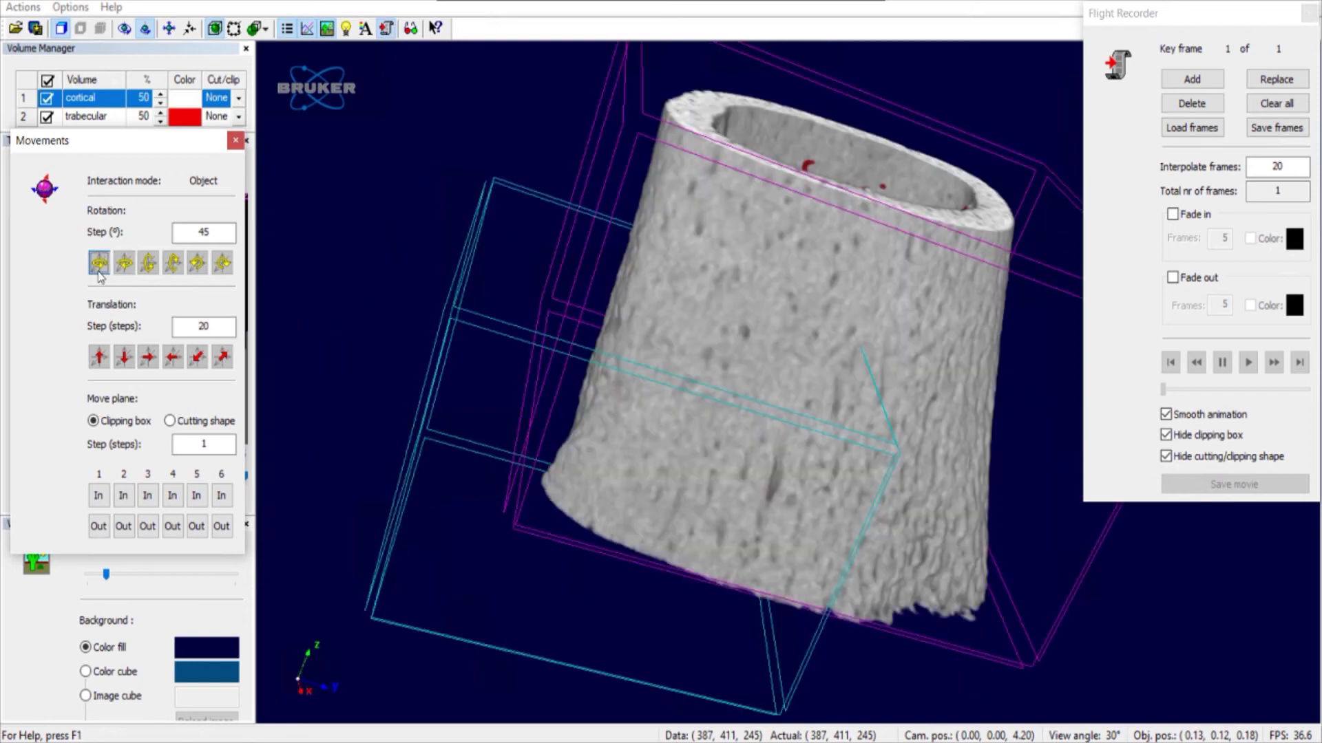
left_click(1191, 79)
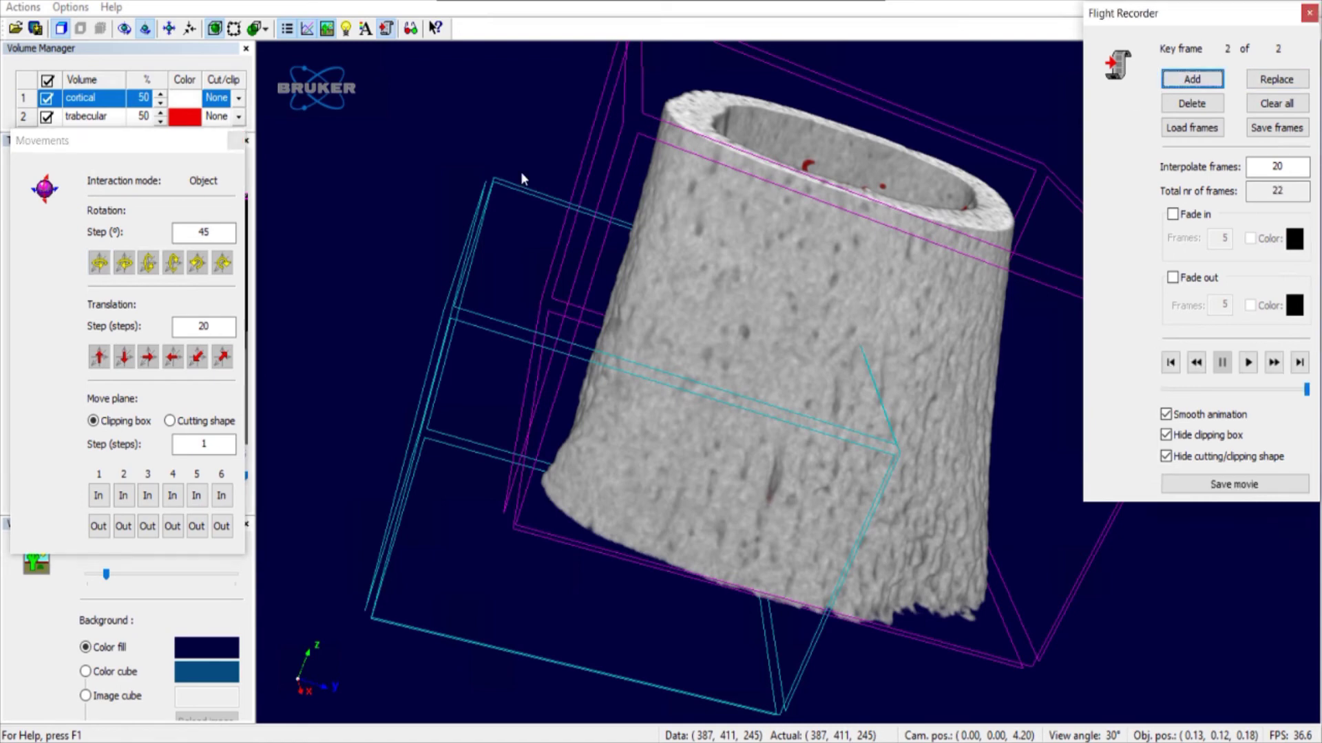
- Continue rotating the bone in the same direction by 45° steps, adding the resulting views as key frames 3, 4 and 5
left_click(98, 262)
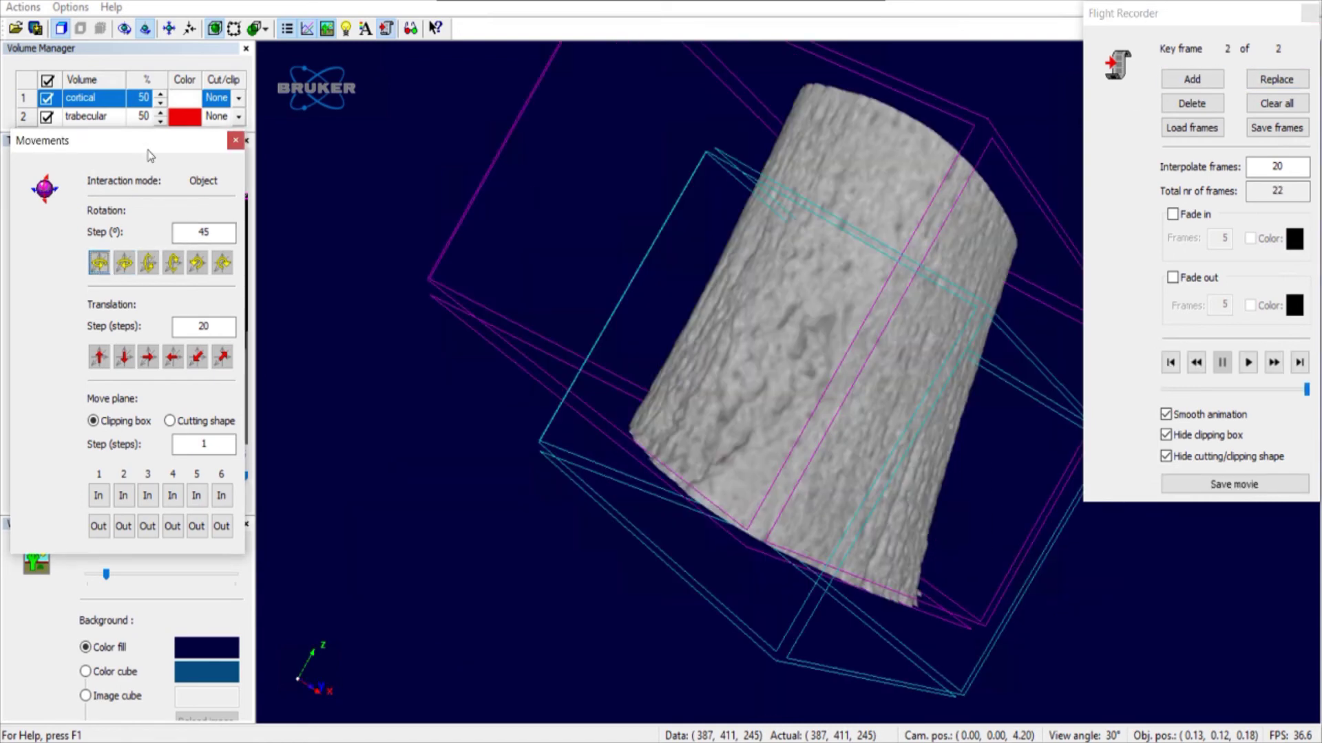
left_click_drag(147, 150, 967, 277)
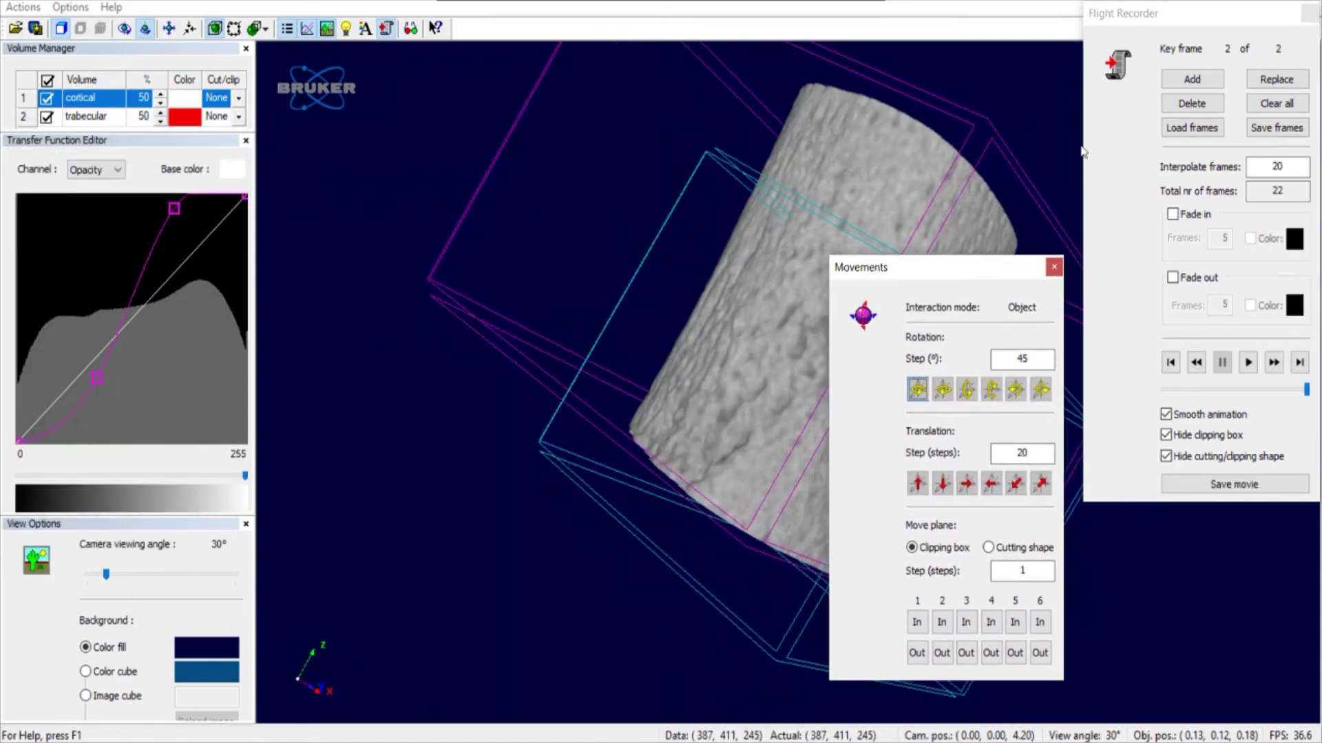
left_click(1180, 79)
left_click(917, 389)
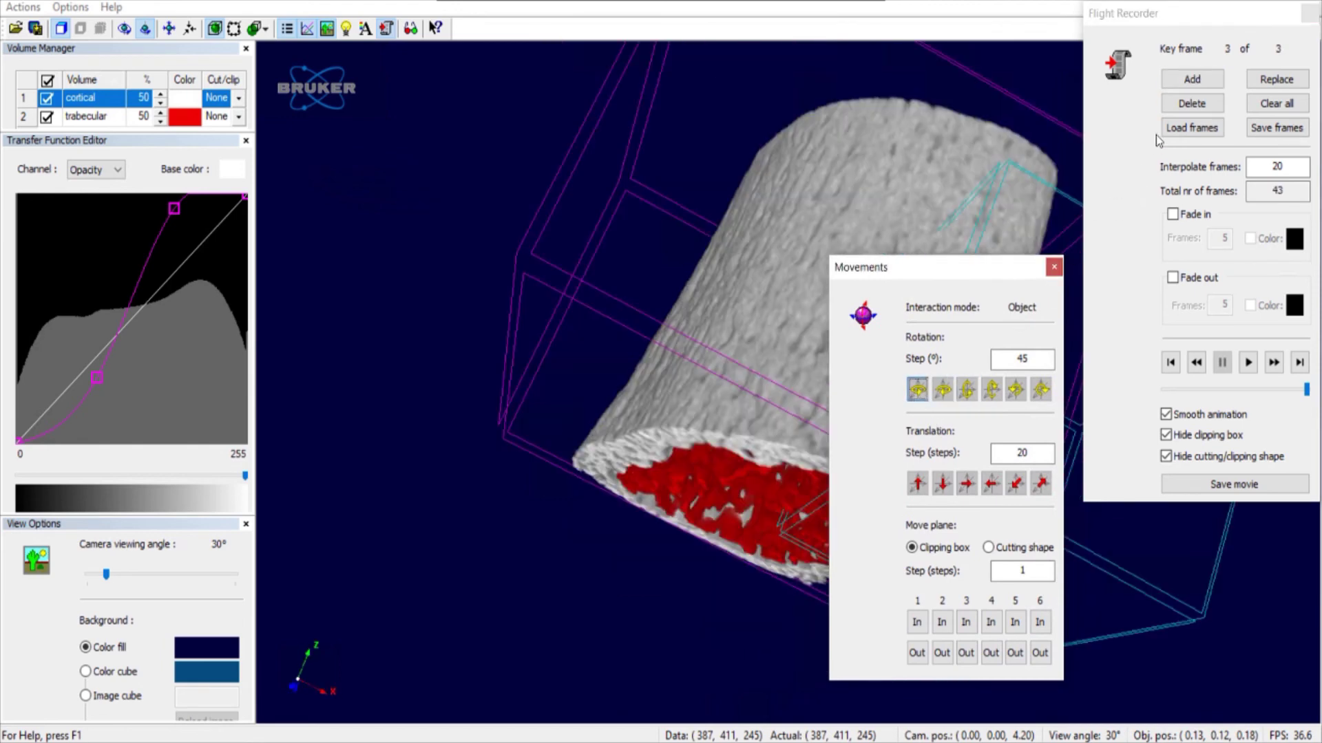
left_click(1191, 79)
left_click(942, 390)
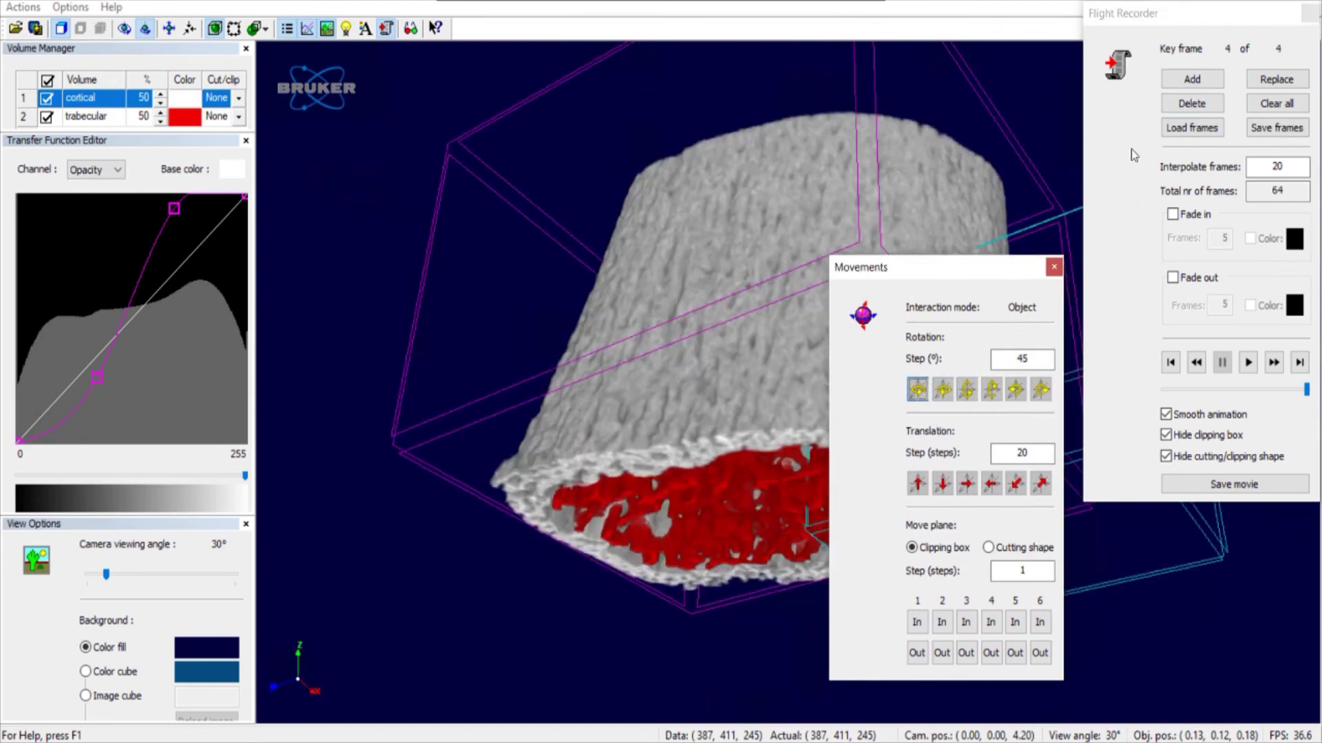
left_click(1191, 79)
- Complete the full turn with four more 45° rotation steps, adding key frames 6 to 9
left_click(916, 391)
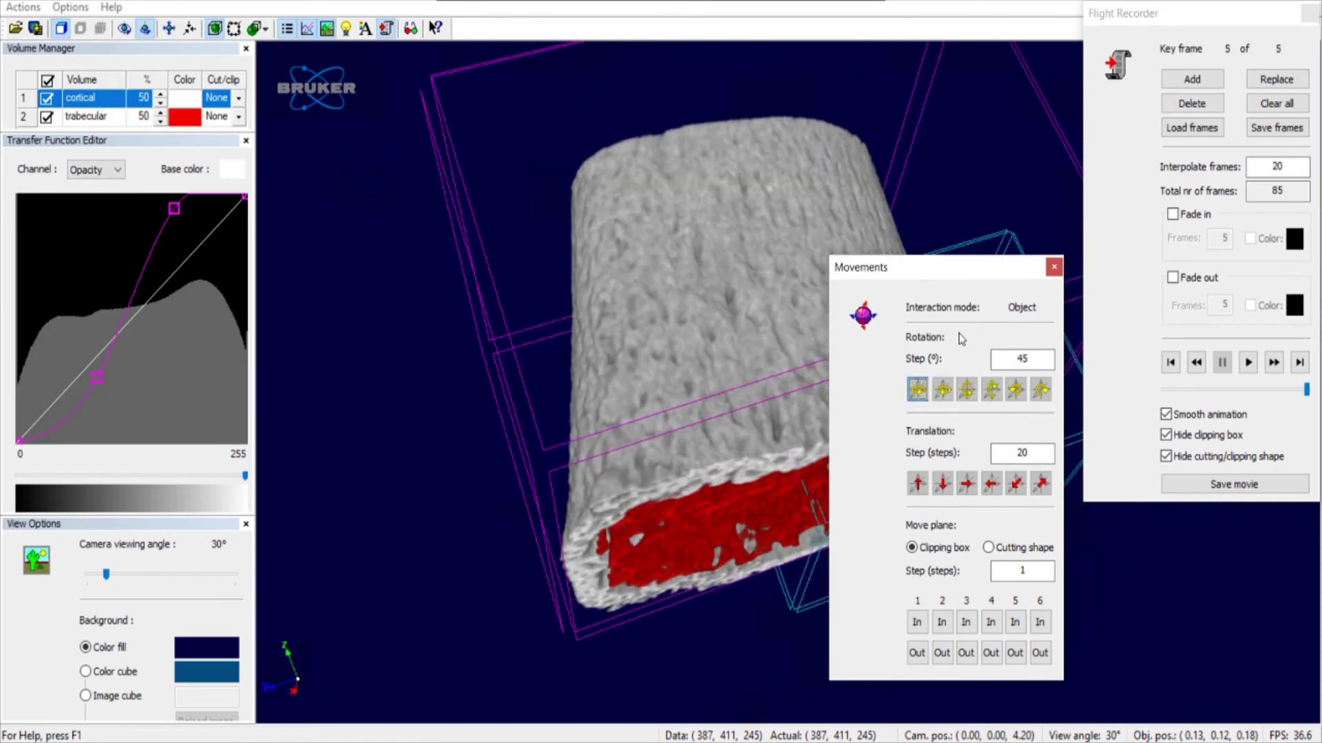
left_click(1191, 79)
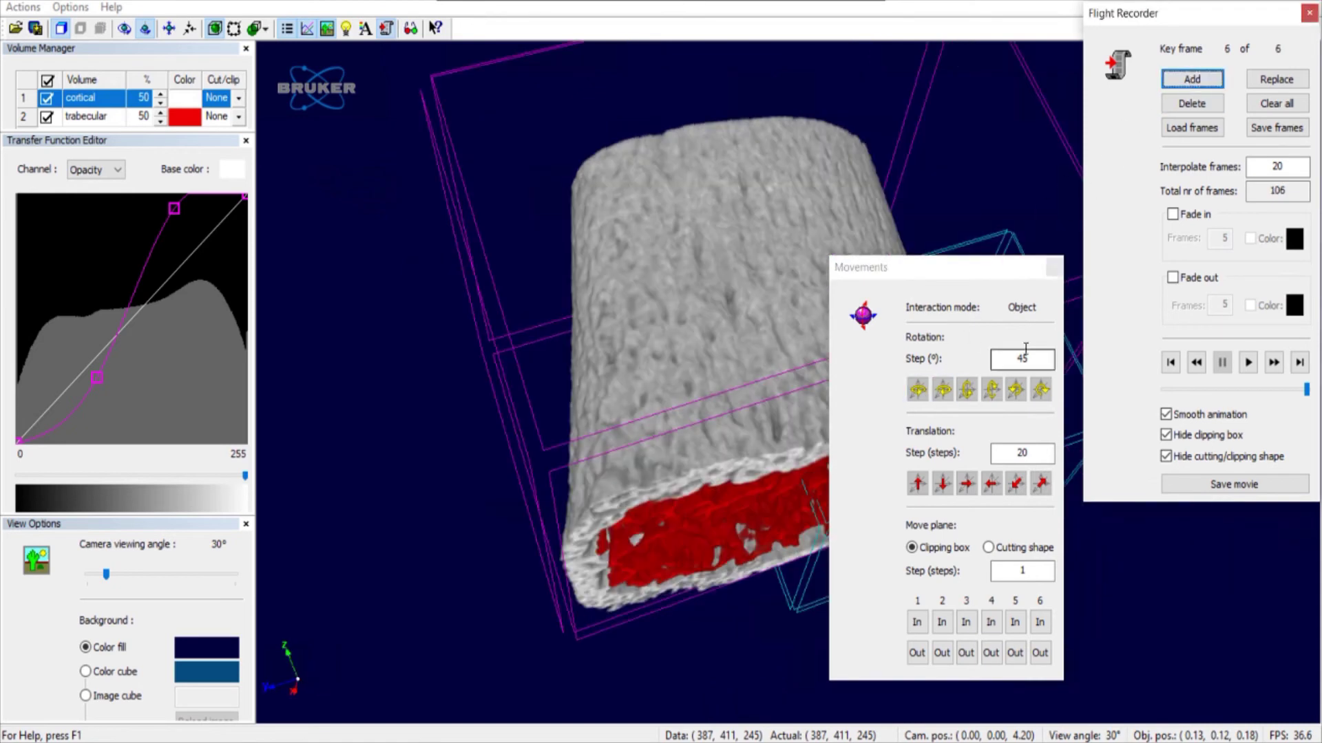
left_click(916, 390)
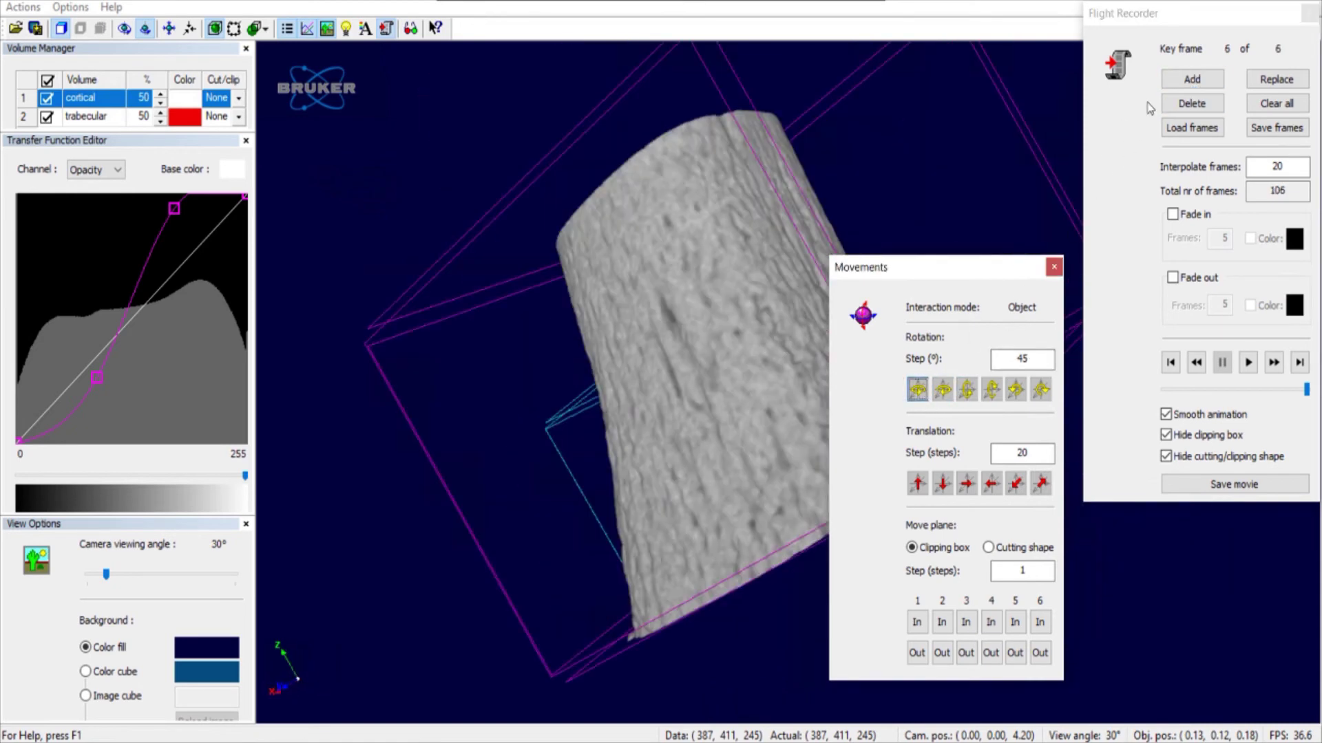
left_click(1190, 81)
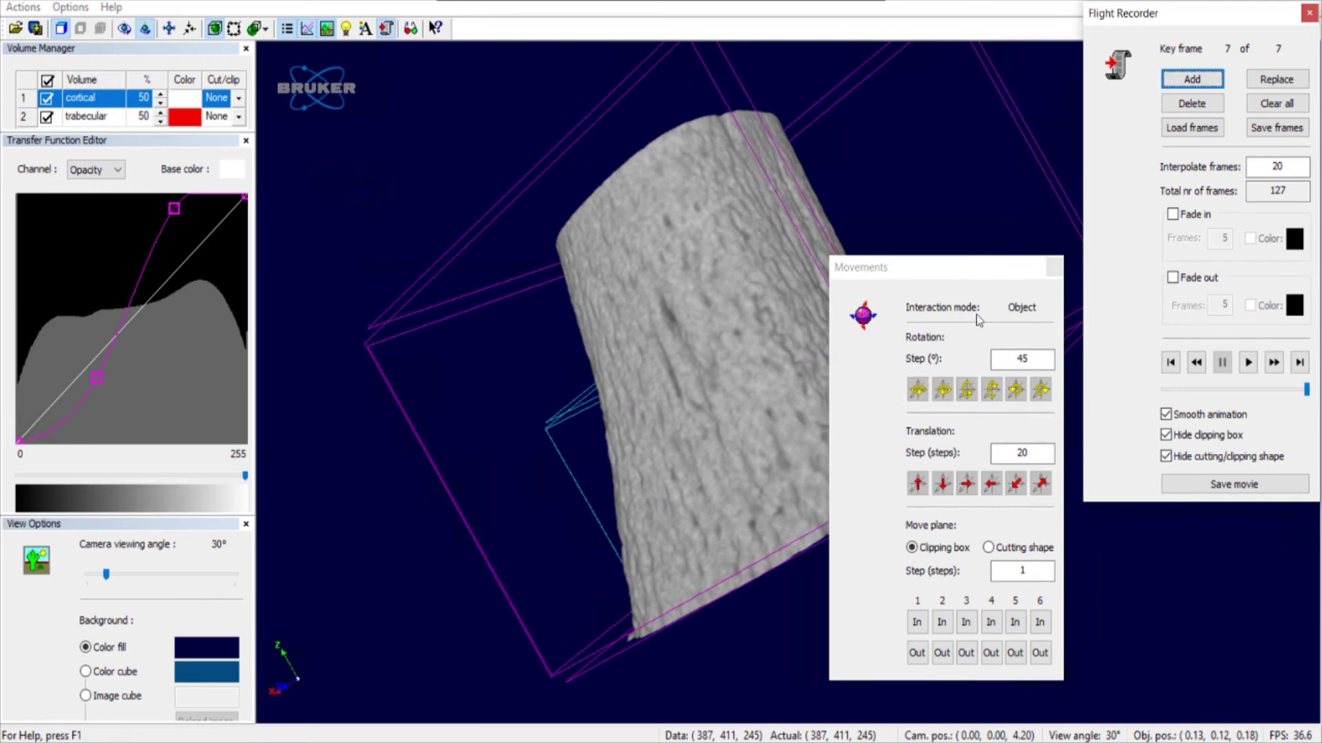
left_click(918, 391)
left_click(1191, 79)
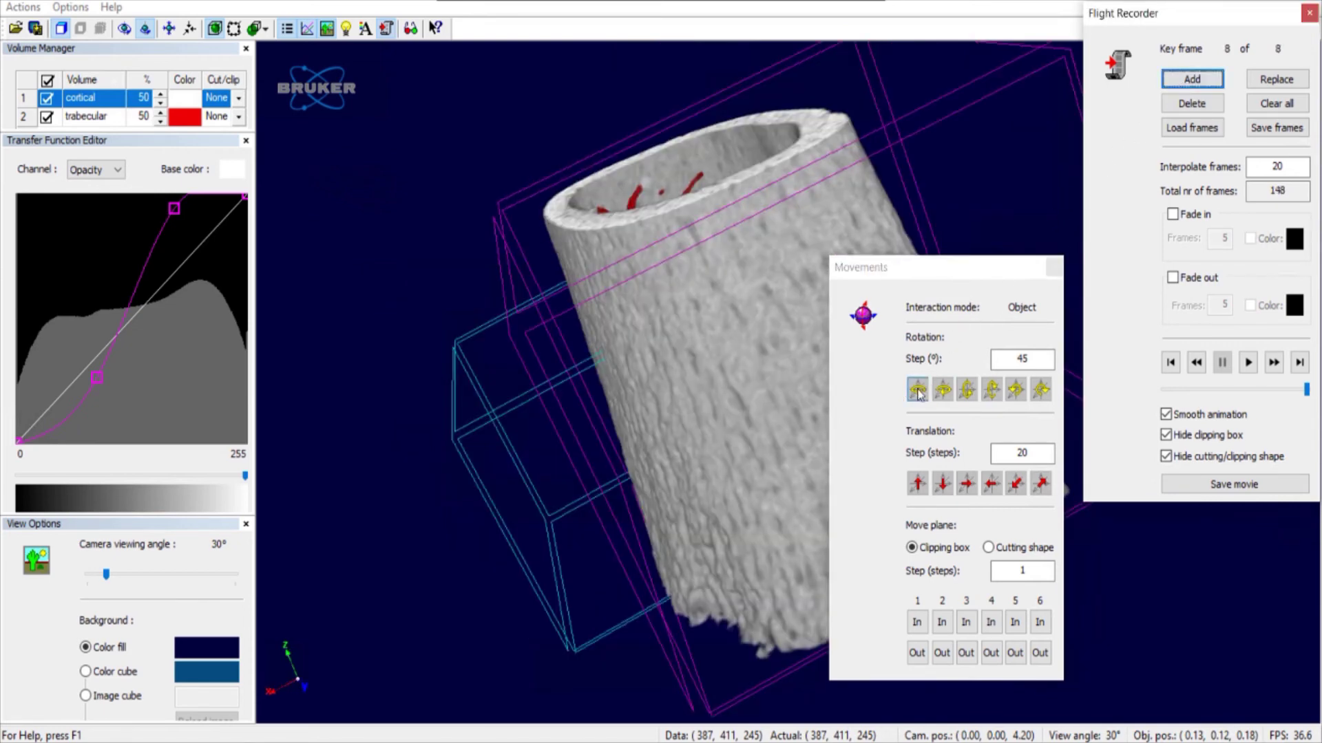
left_click(917, 391)
left_click(1191, 79)
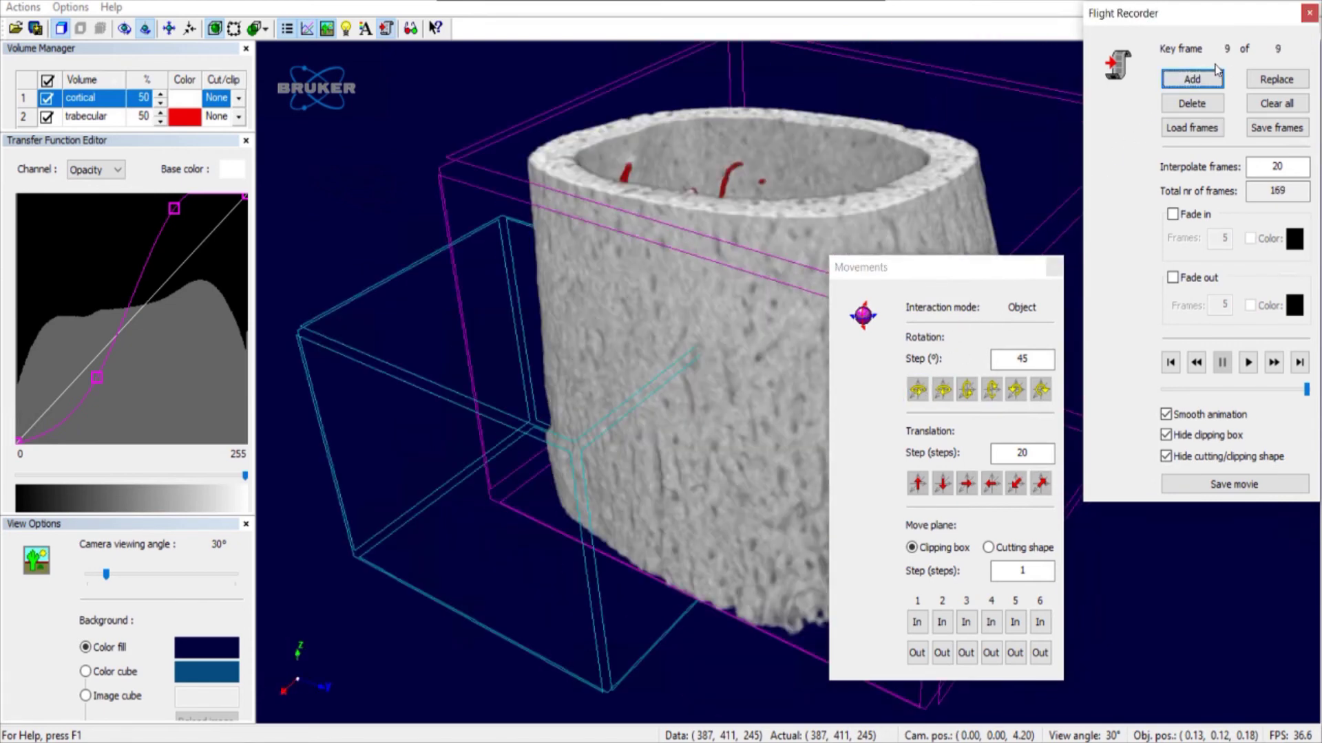
- Move the Movements dialog clear of the bone and play back the recorded rotation animation
left_click_drag(970, 277, 160, 213)
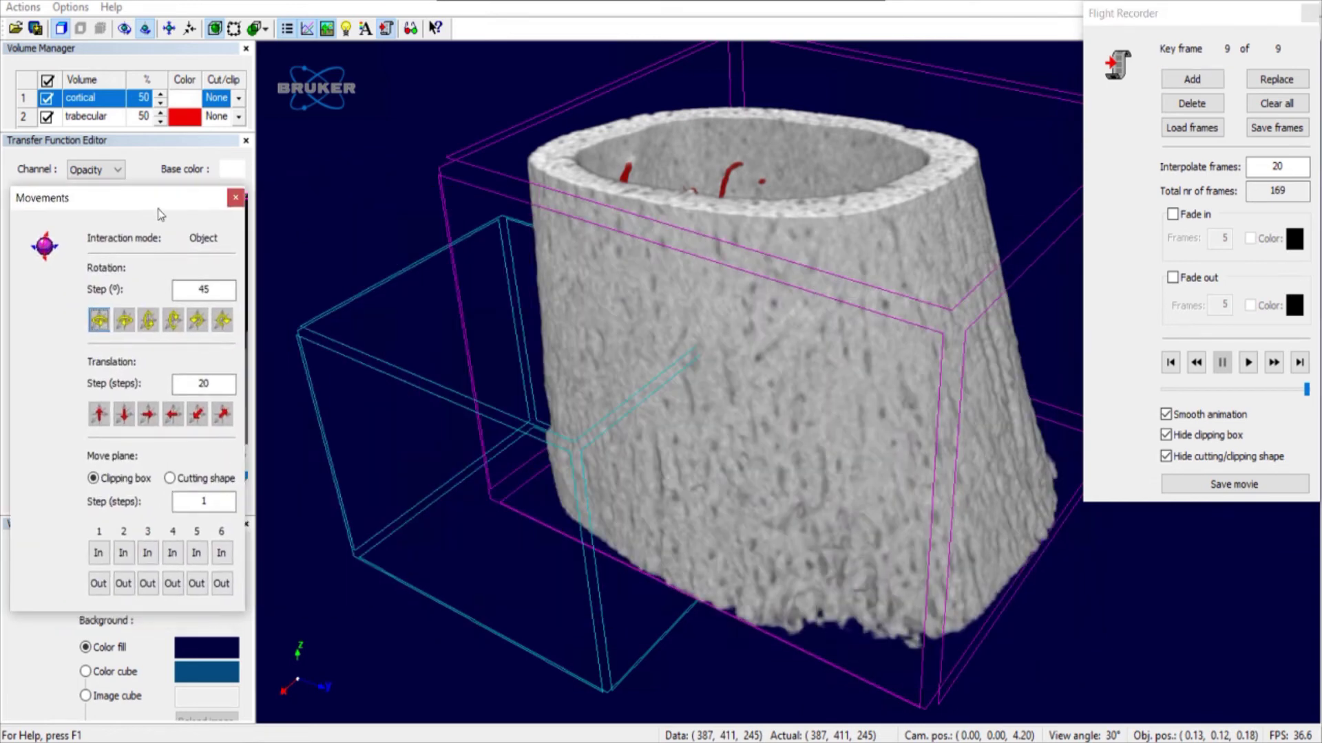
left_click(1248, 363)
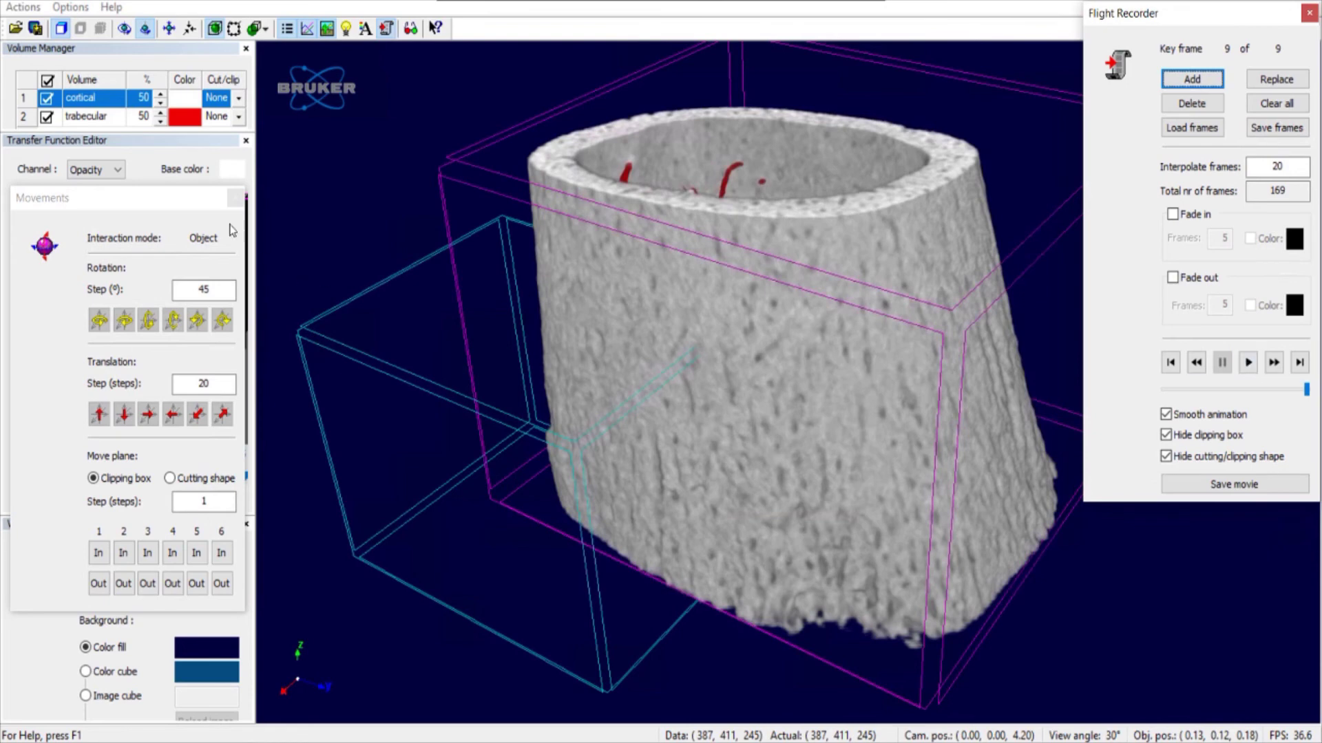
left_click_drag(179, 203, 376, 136)
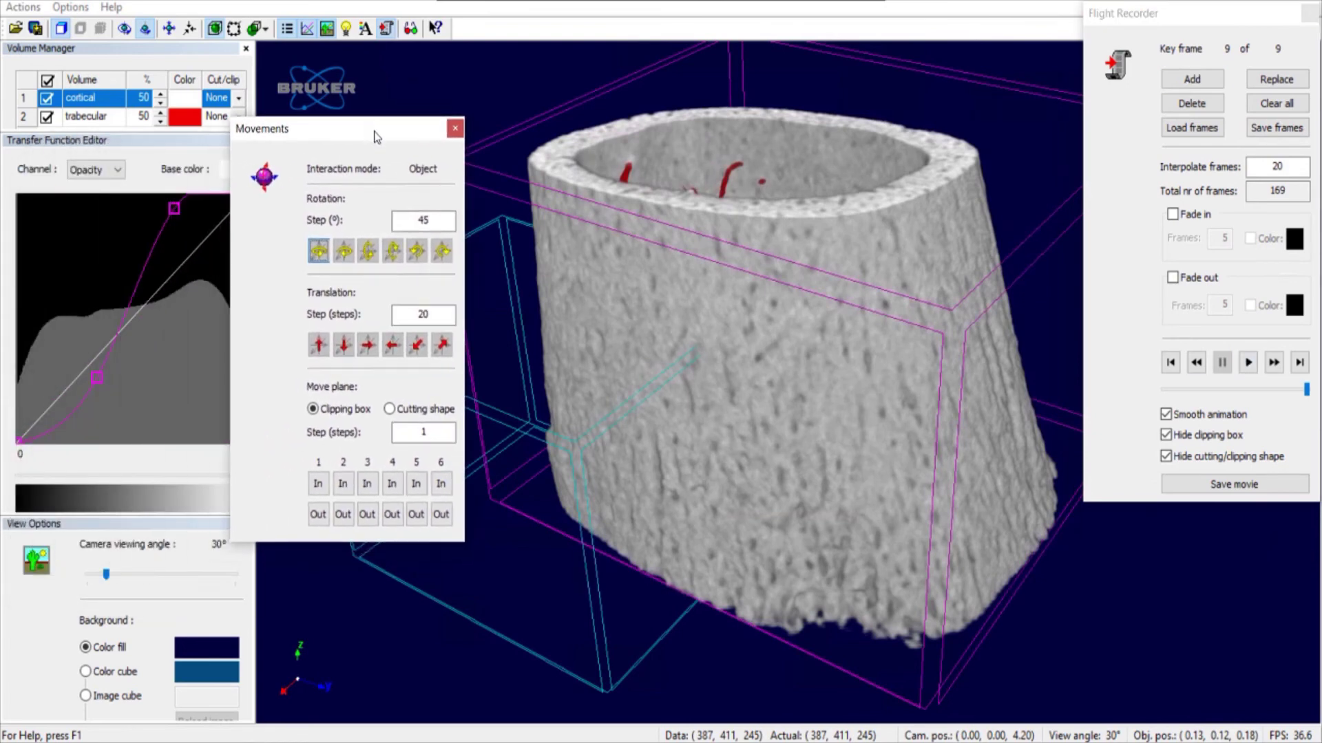
- Bring the bone closer to the viewer with four 20-step translations and add the view as key frame 10
left_click(418, 346)
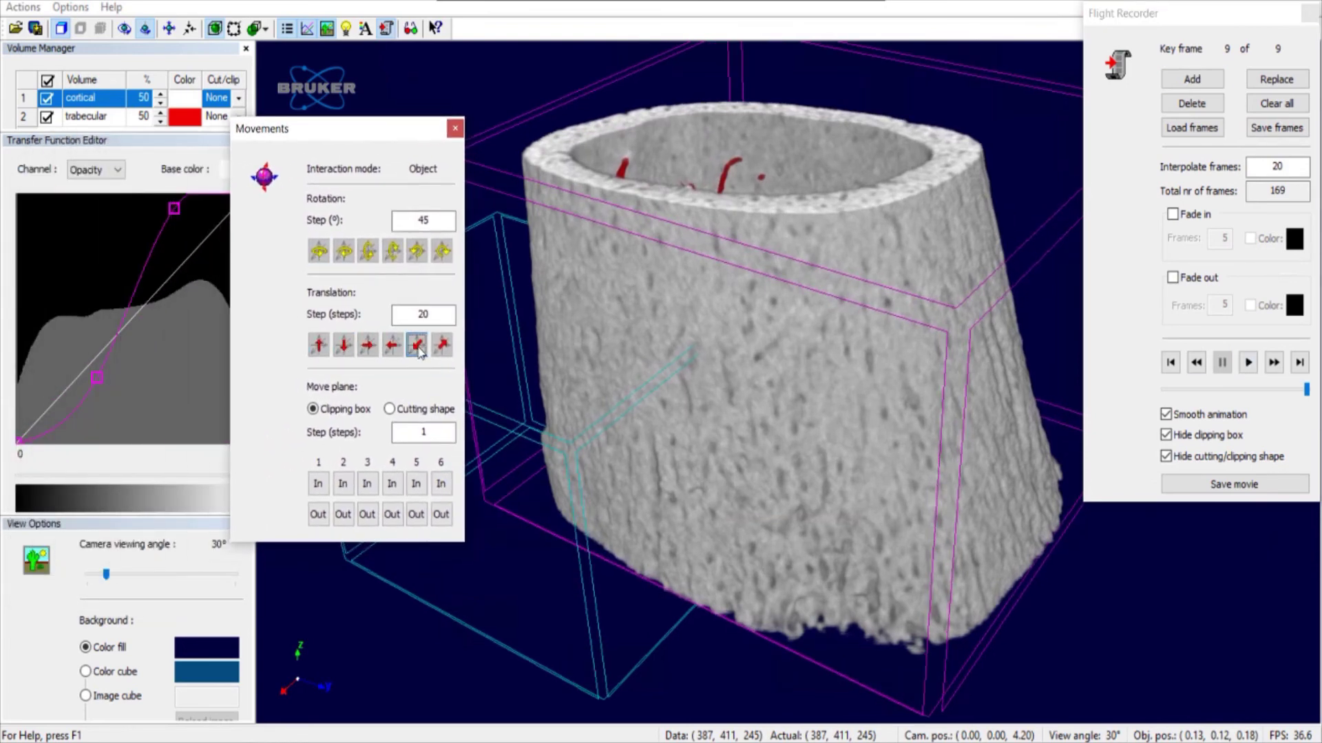
left_click(417, 346)
left_click(418, 346)
left_click(418, 346)
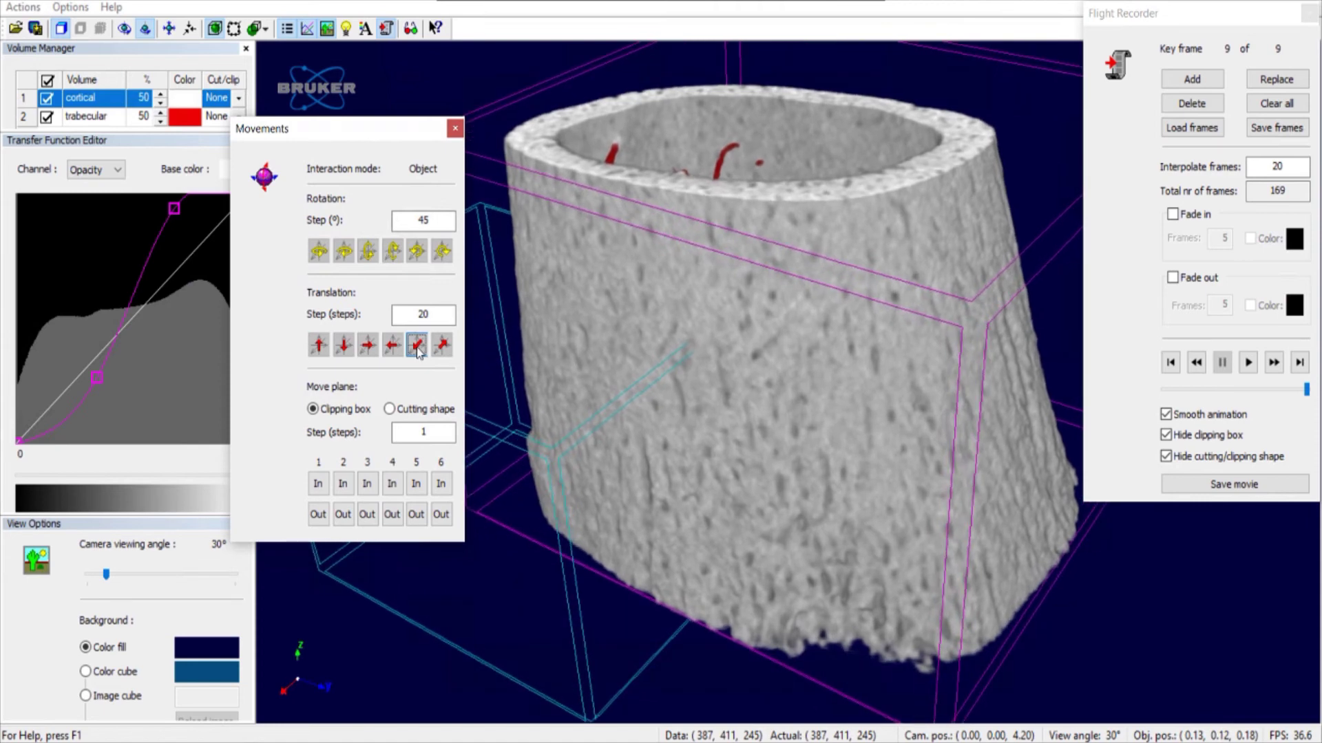
left_click(1191, 79)
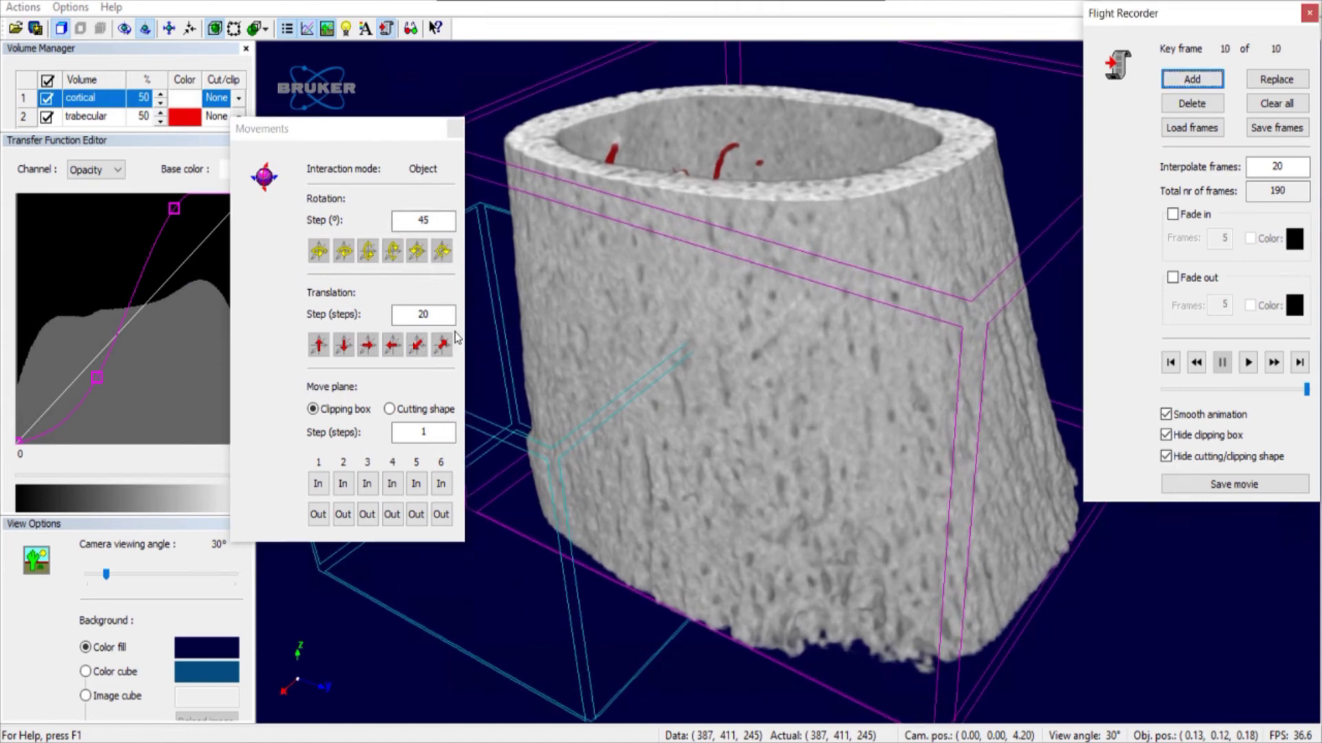
- Bring the bone three more 20-step translations closer to the viewer and add key frame 11
left_click(418, 347)
left_click(418, 346)
left_click(418, 346)
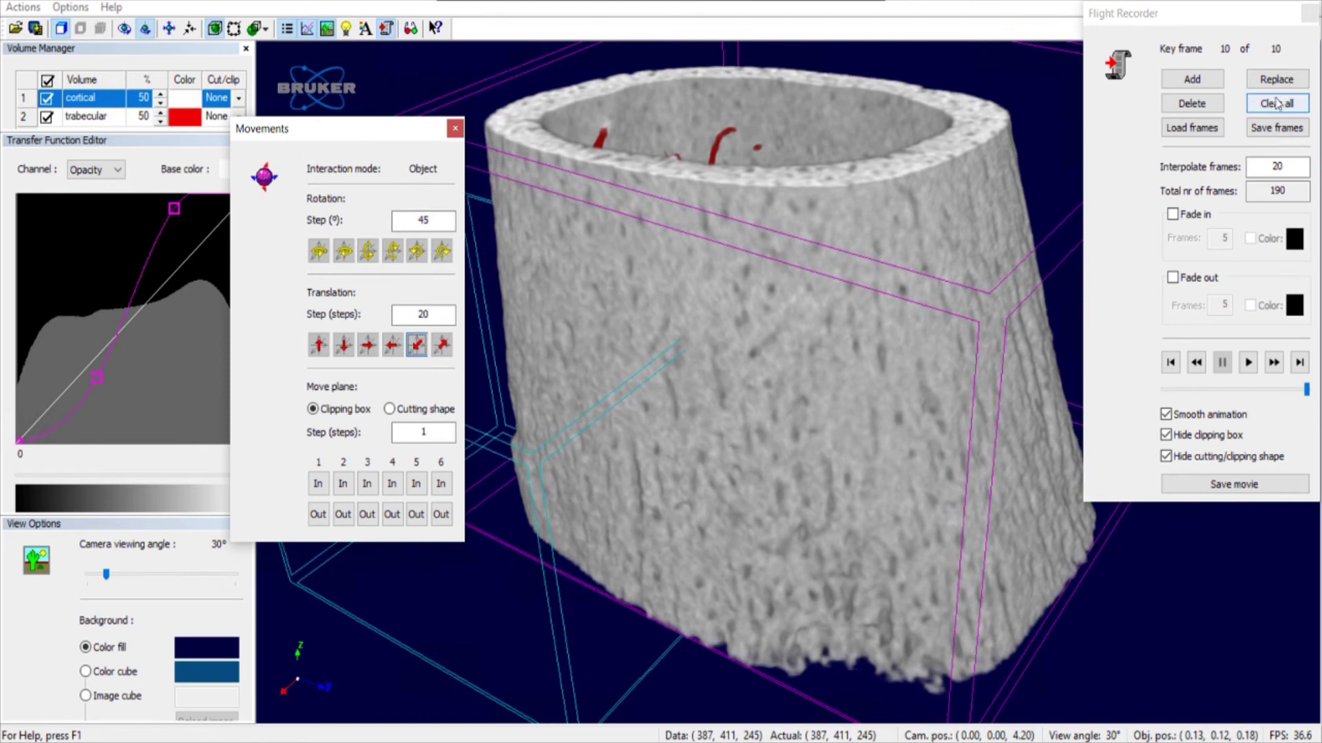
left_click(1191, 79)
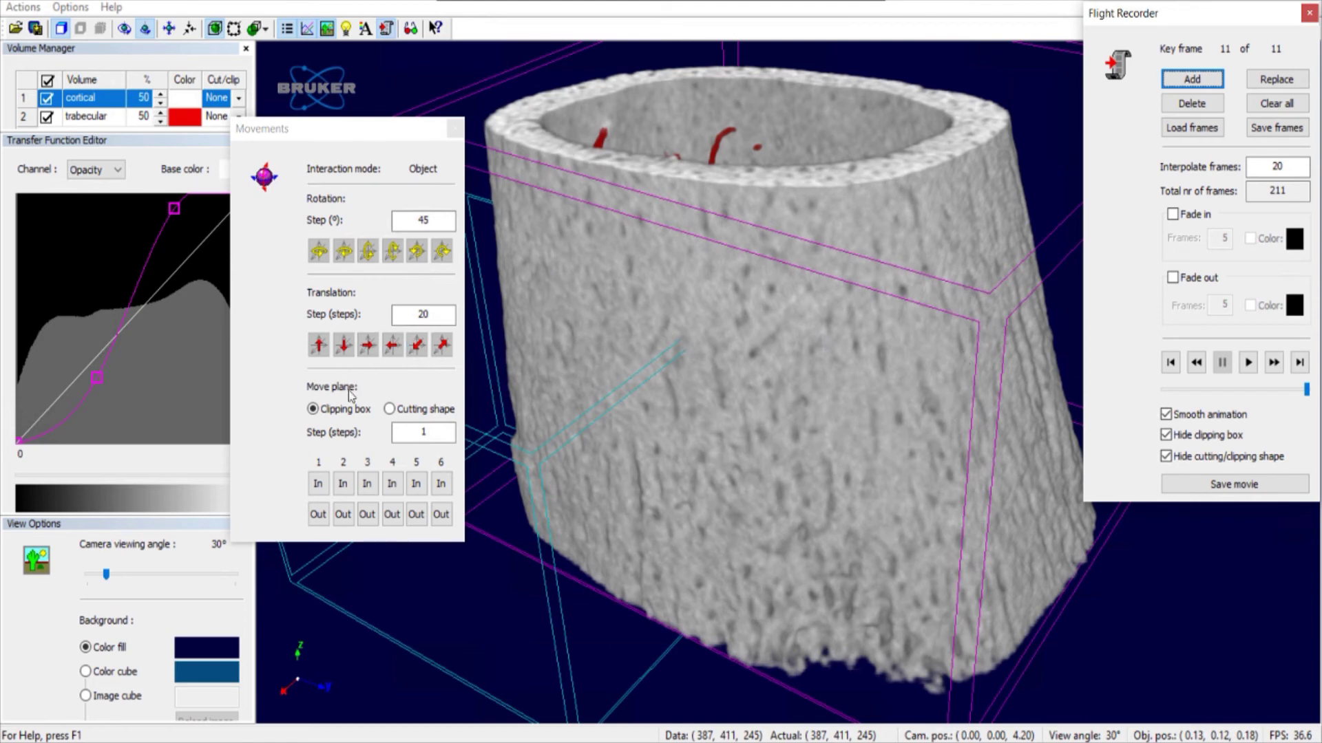
- Try moving plane 1 of the clipping box inward in single steps
left_click(328, 412)
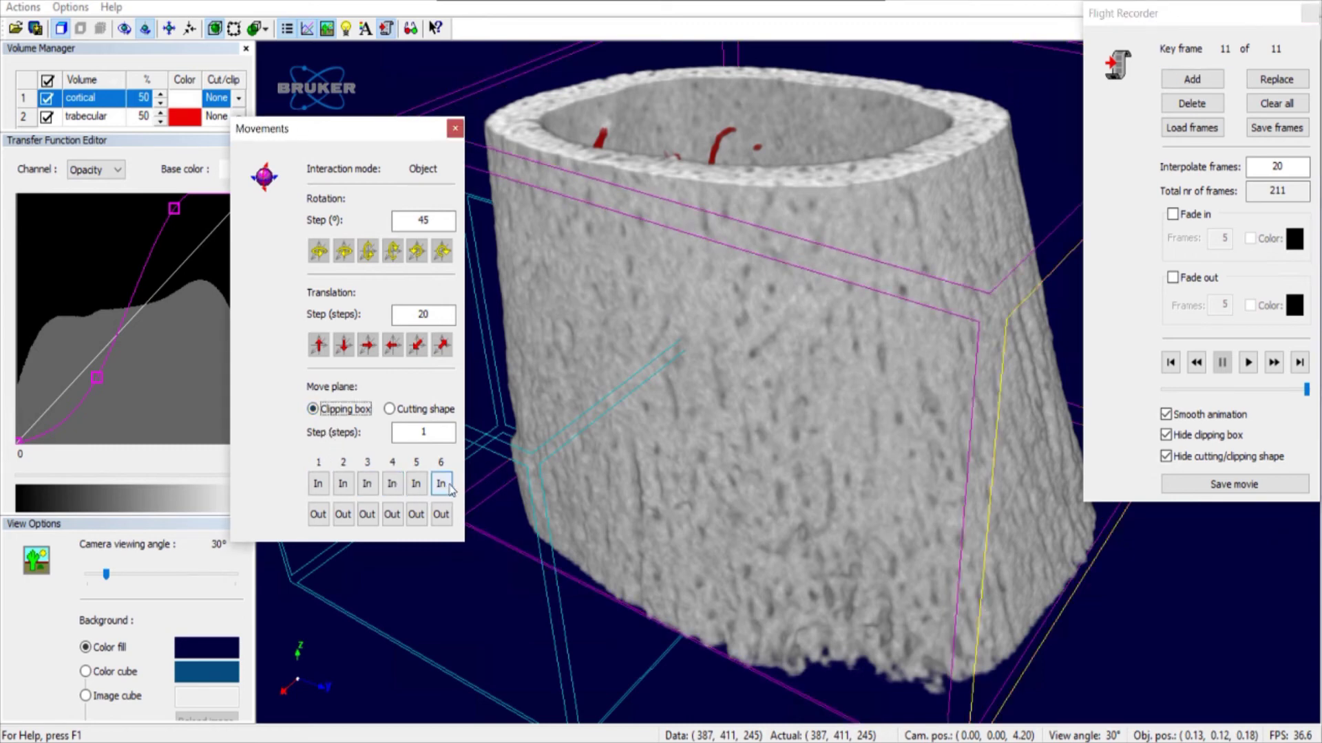
left_click(318, 484)
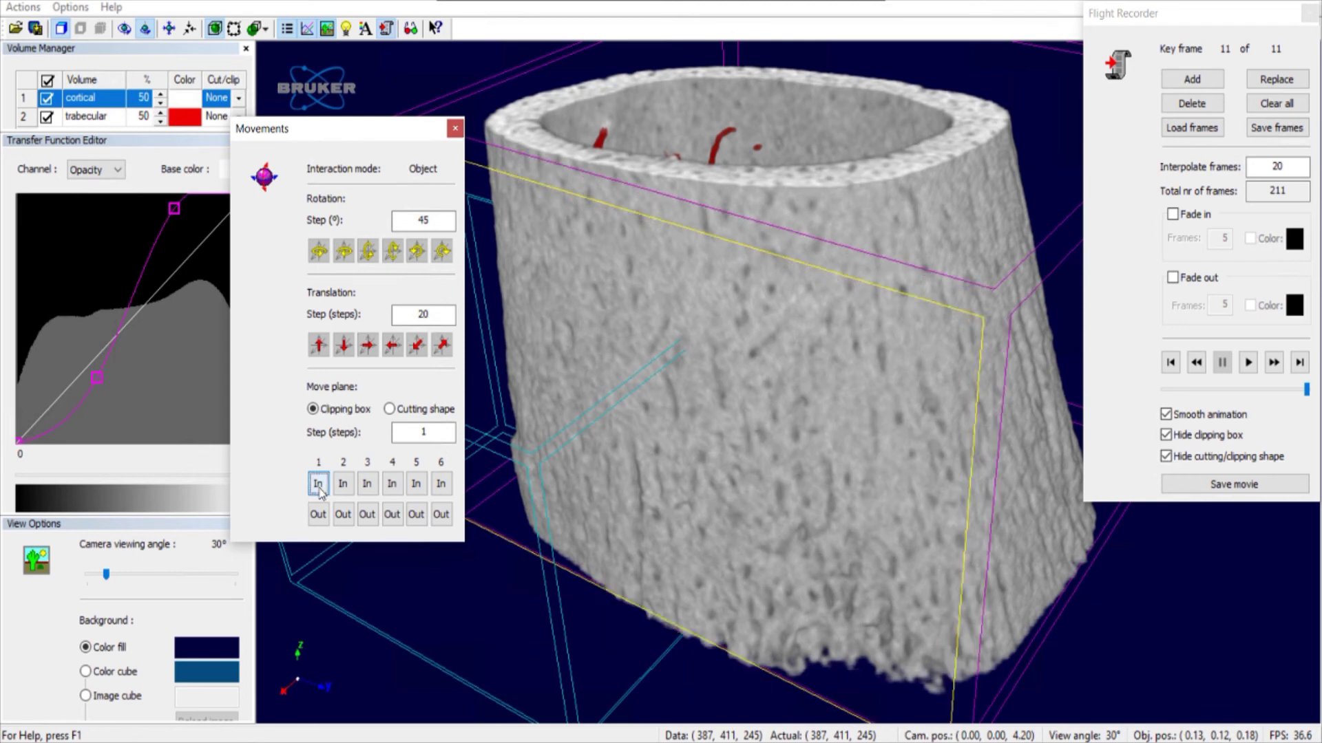
left_click(318, 485)
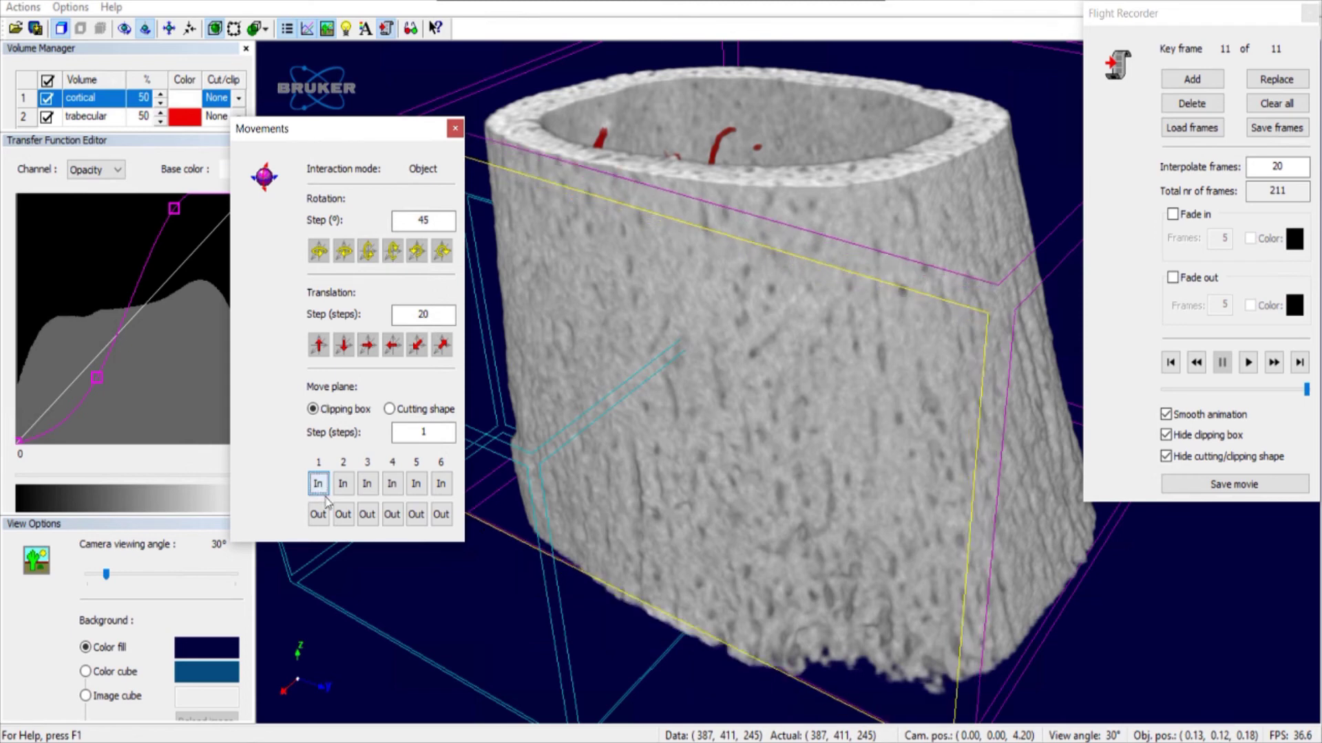
left_click(318, 485)
- Set the plane movement step to 10, move clipping plane 1 inward once and add key frame 12
double_click(445, 434)
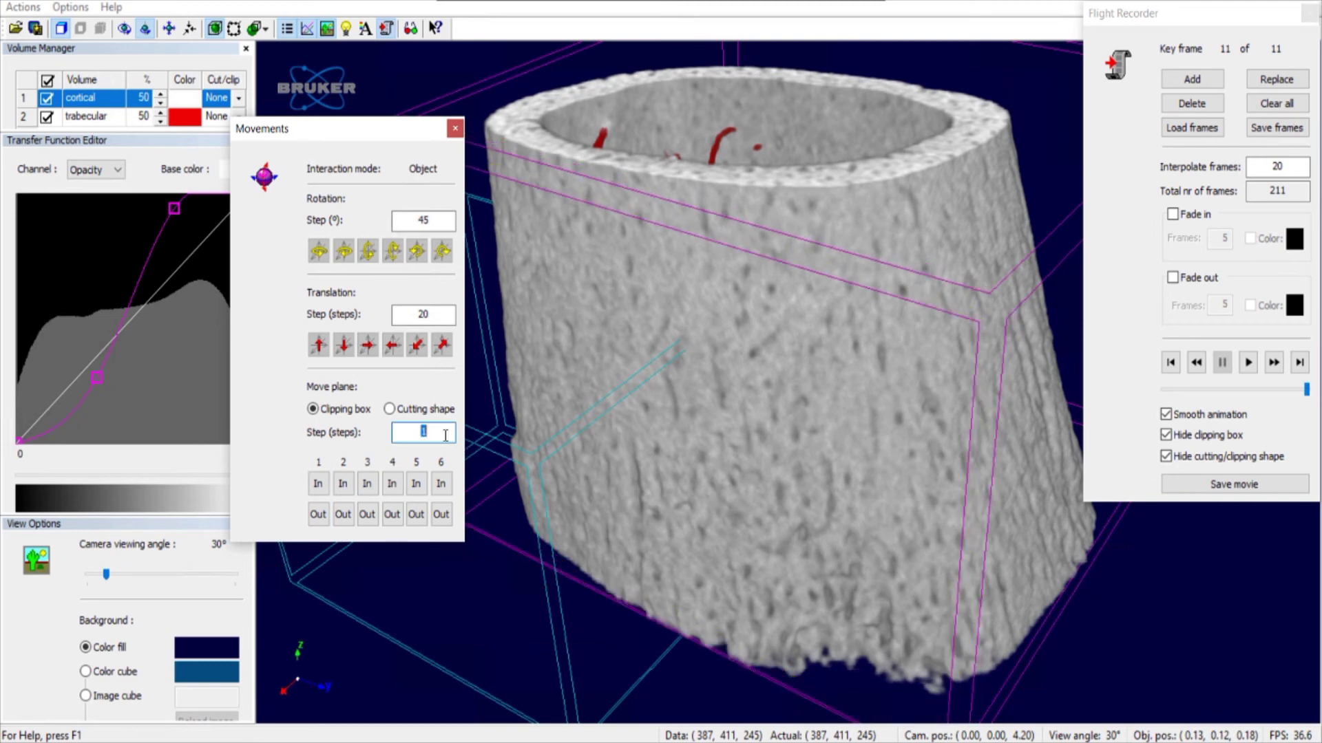
left_click(327, 486)
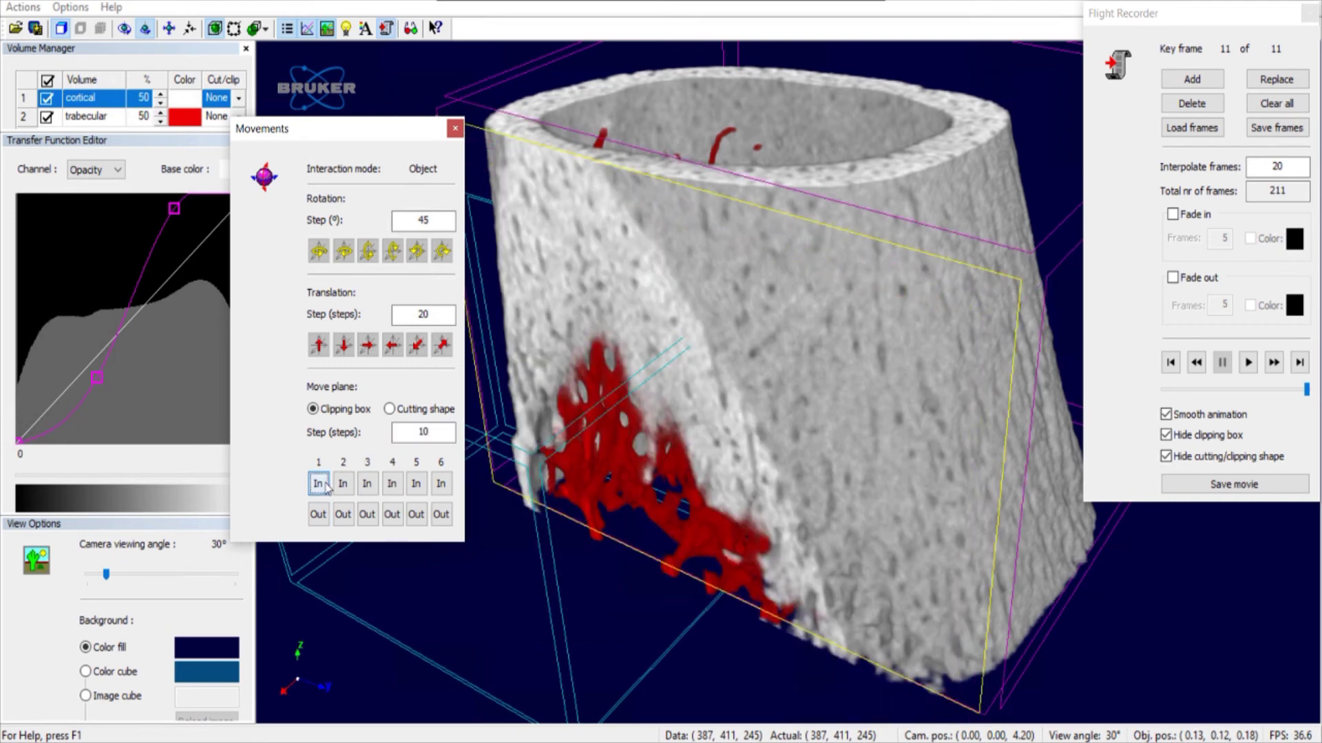
left_click(1166, 82)
- Move clipping plane 1 inward by two more 10-step increments, adding key frames 13 and 14
left_click(318, 484)
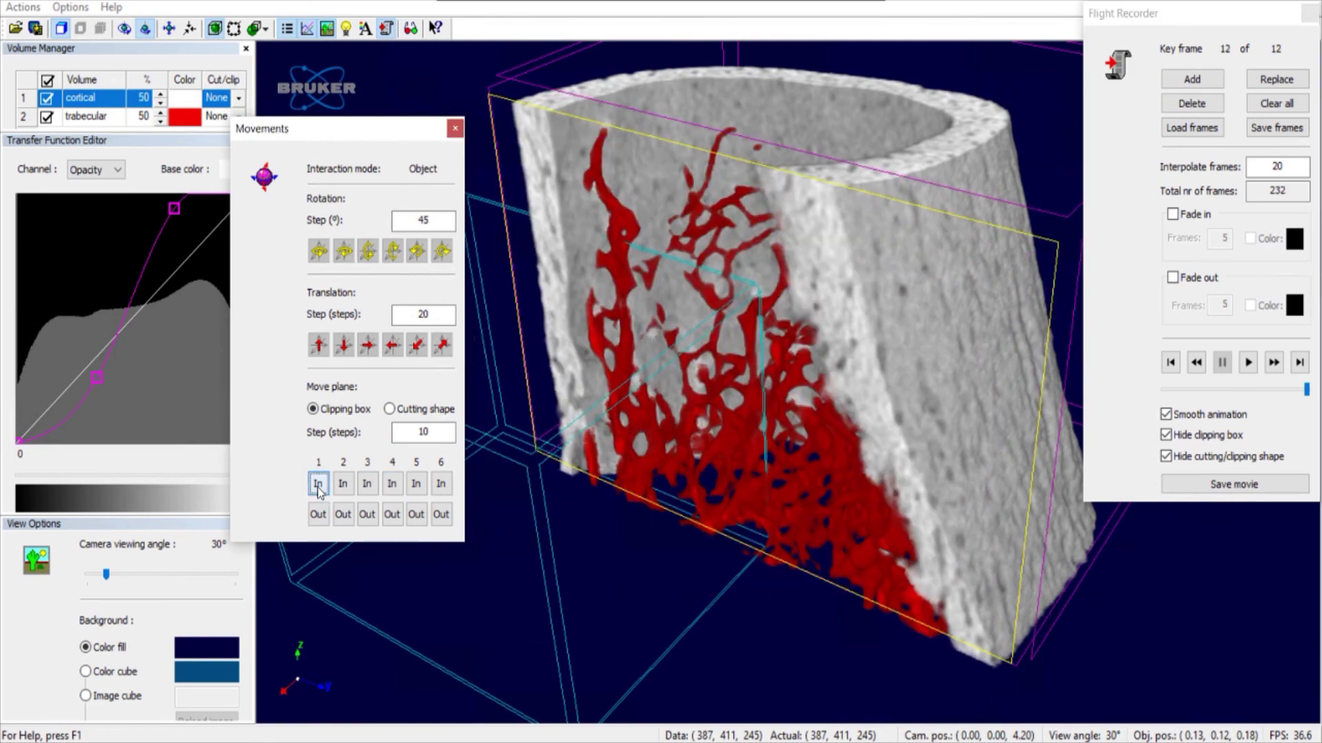
left_click(1176, 86)
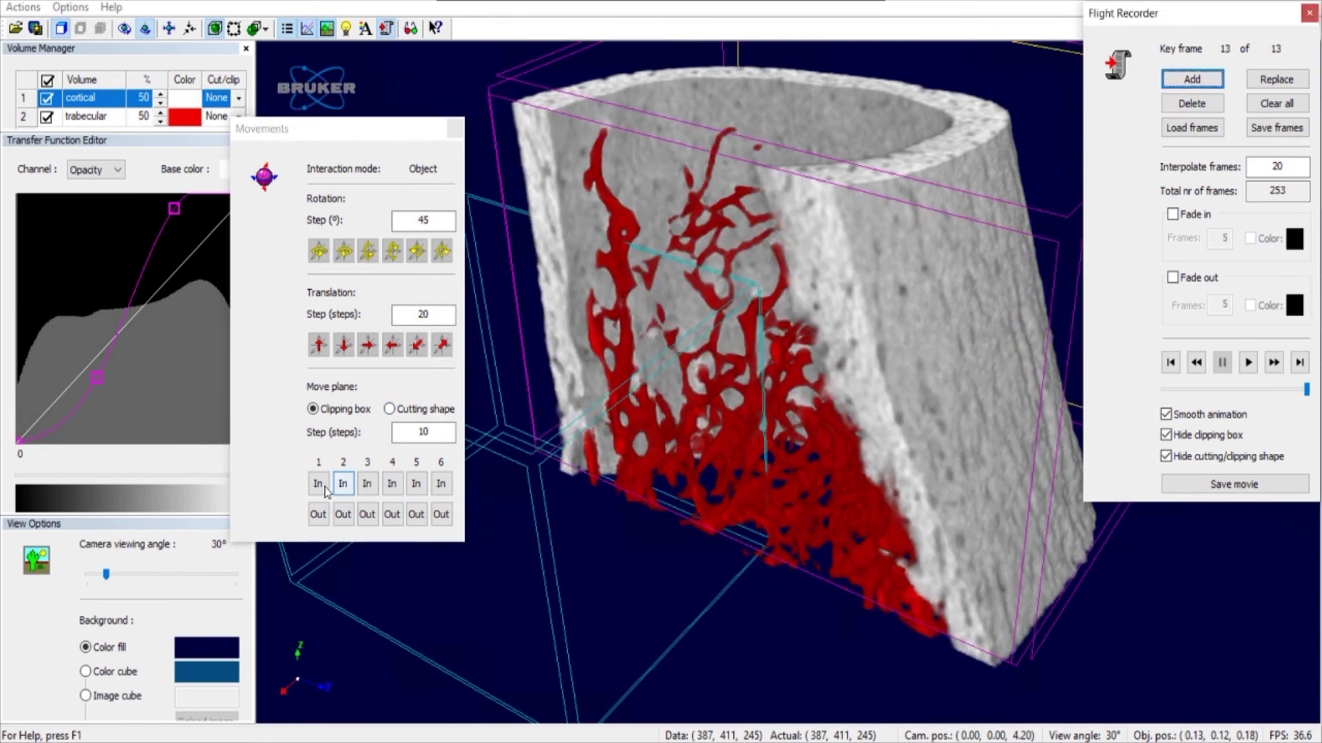
left_click(318, 484)
left_click(1191, 80)
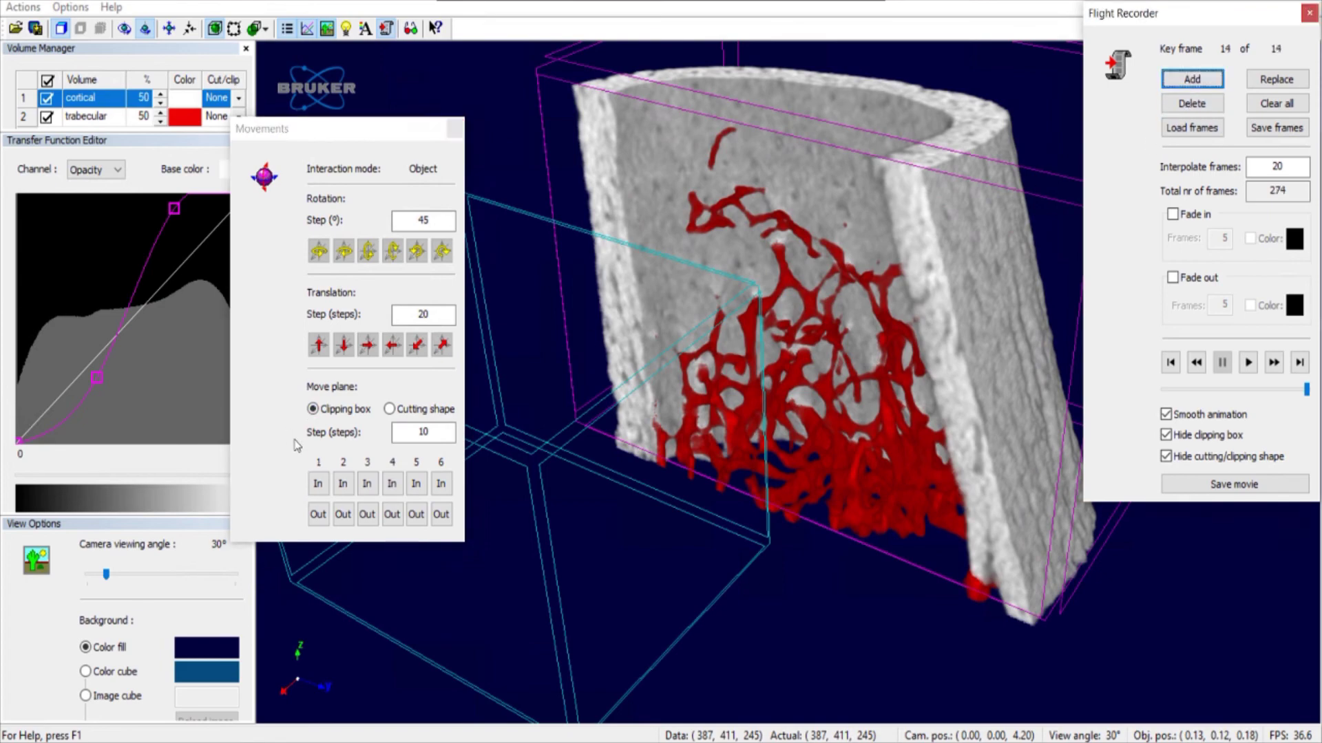
- Move clipping plane 1 back outward in three 10-step increments, adding key frames 15, 16 and 17
left_click(318, 515)
left_click(1192, 79)
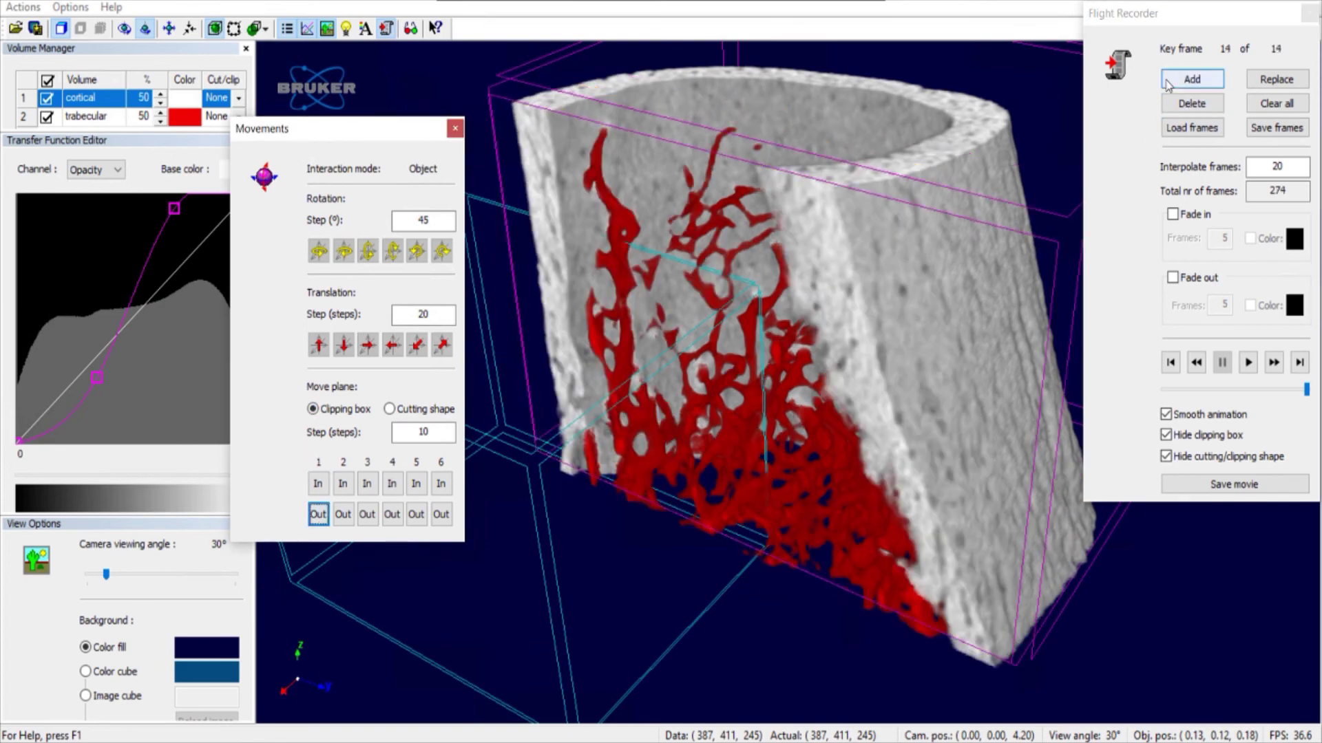
left_click(318, 513)
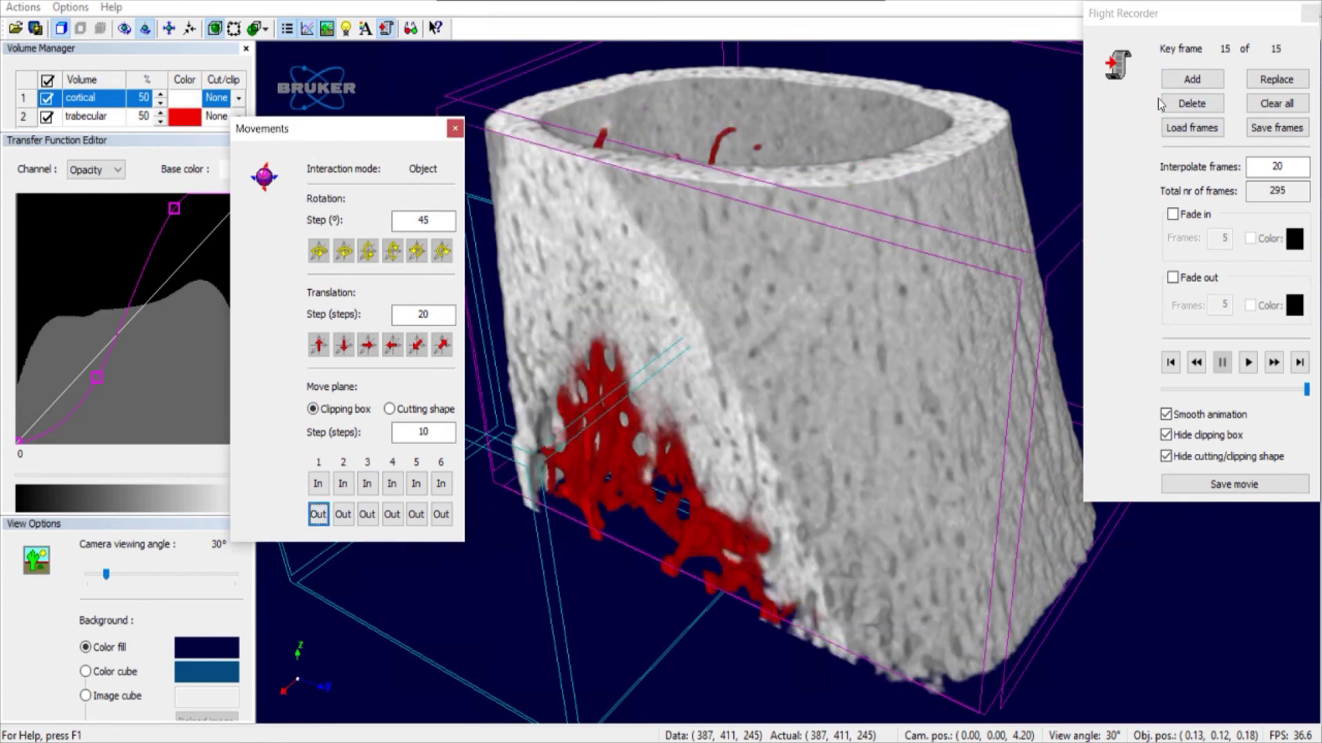
left_click(1192, 79)
left_click(318, 515)
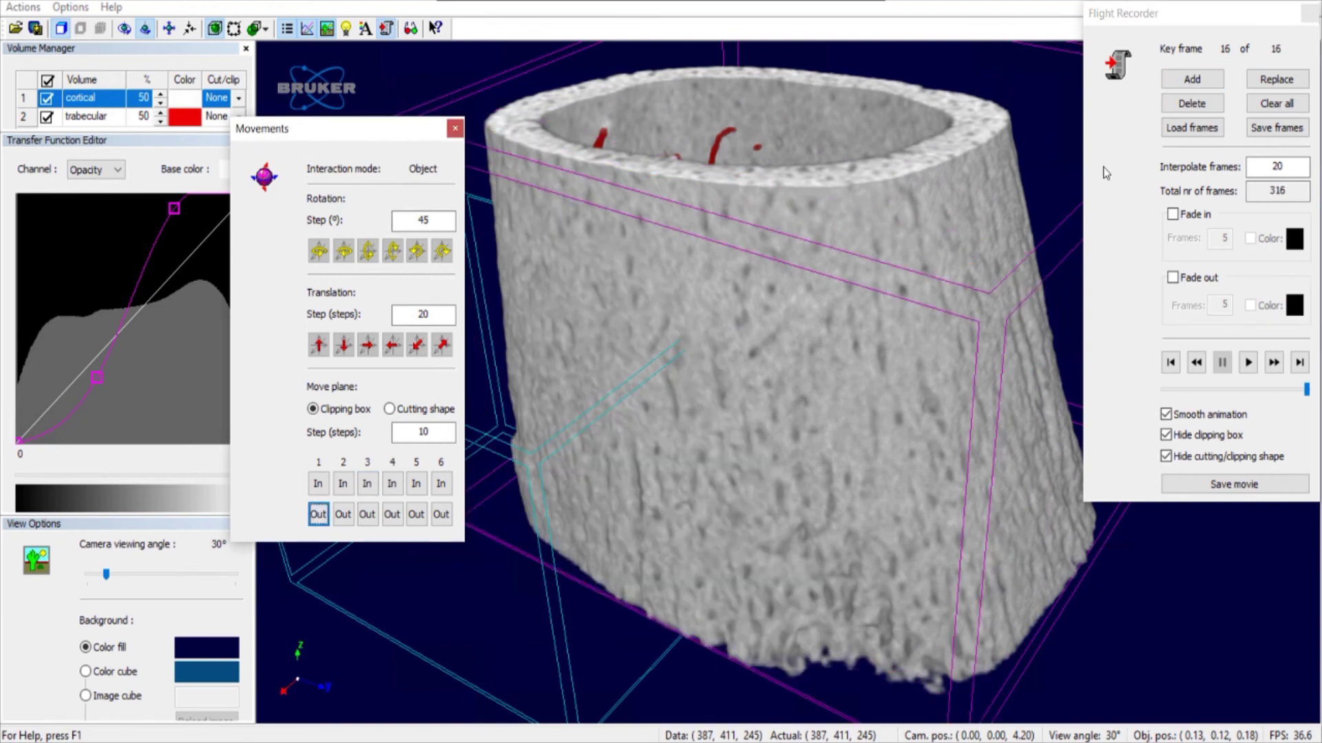
left_click(1221, 79)
- Play back the complete rotation, approach and clipping animation, and close the Movements dialog
left_click(1247, 362)
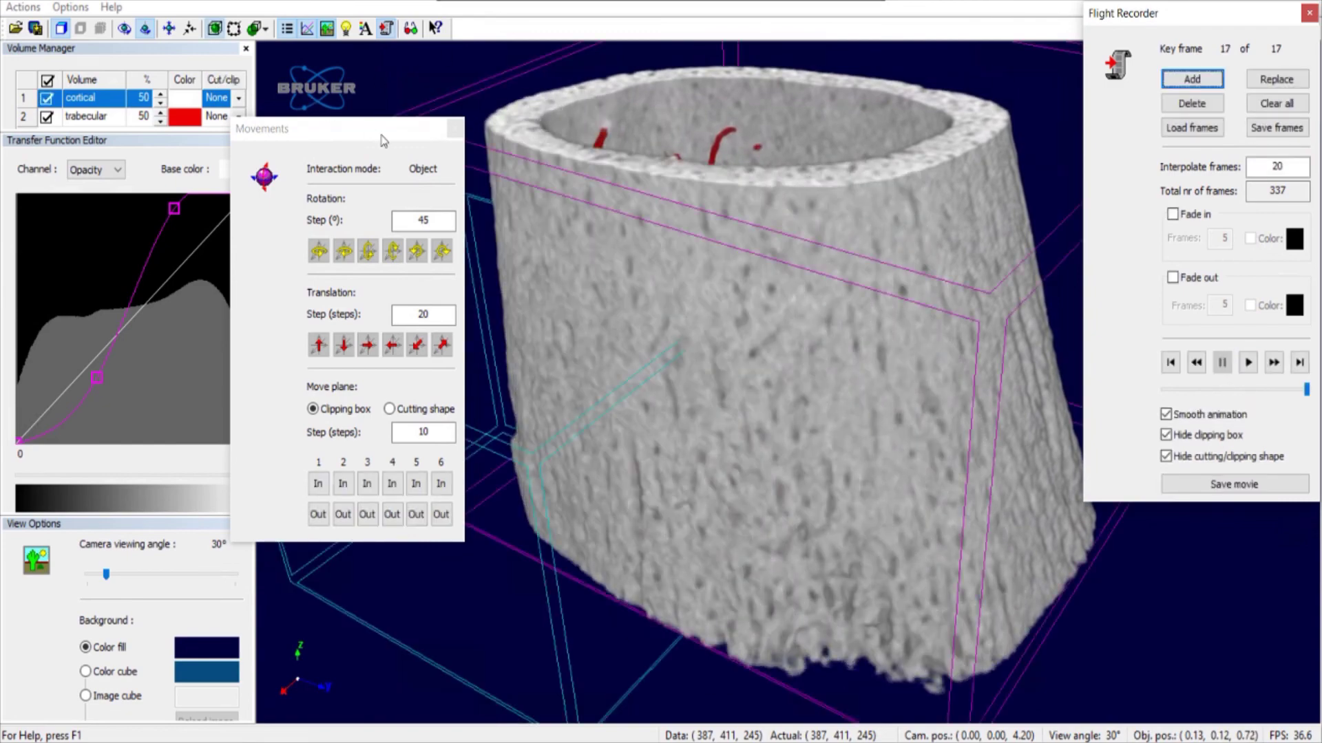
mouse_move(352, 137)
left_mouse_down()
mouse_move(411, 123)
mouse_move(354, 120)
left_mouse_up()
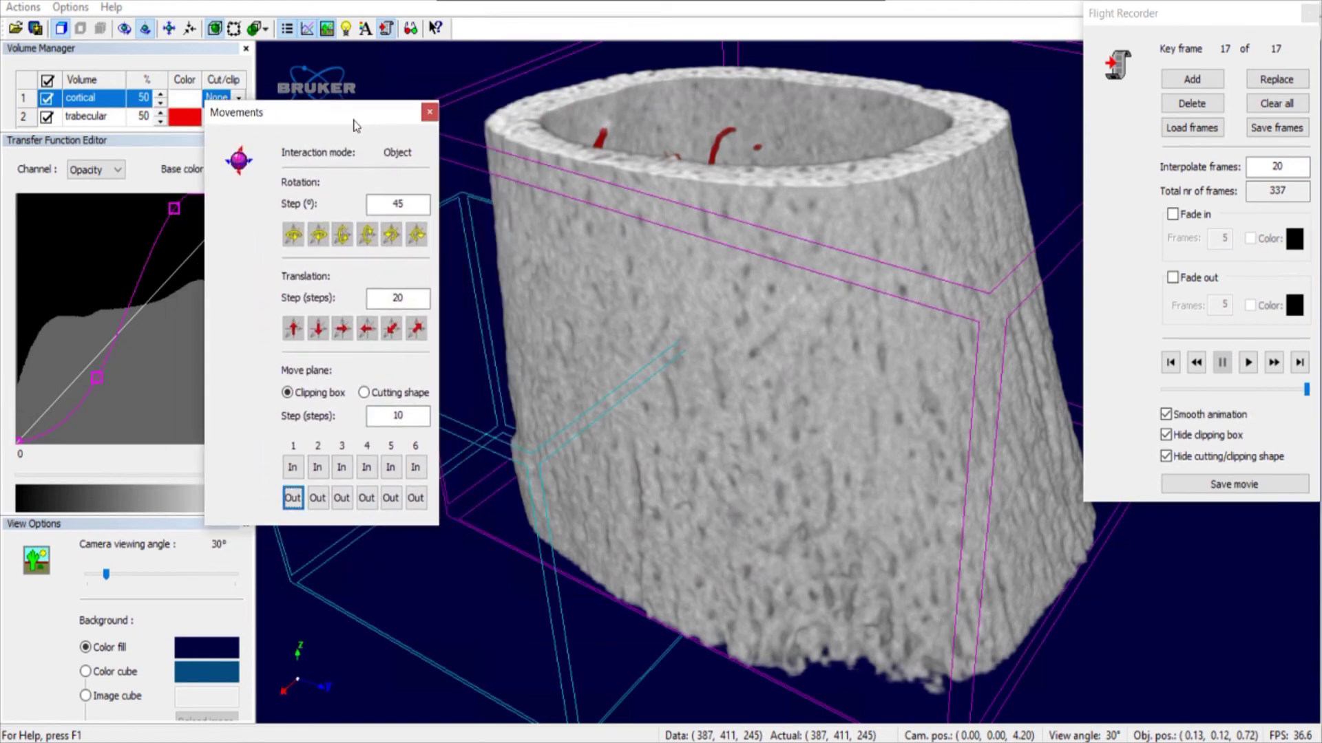
left_click(429, 113)
- Clear all recorded key frames and close the Flight Recorder
left_click_drag(1277, 28, 1204, 70)
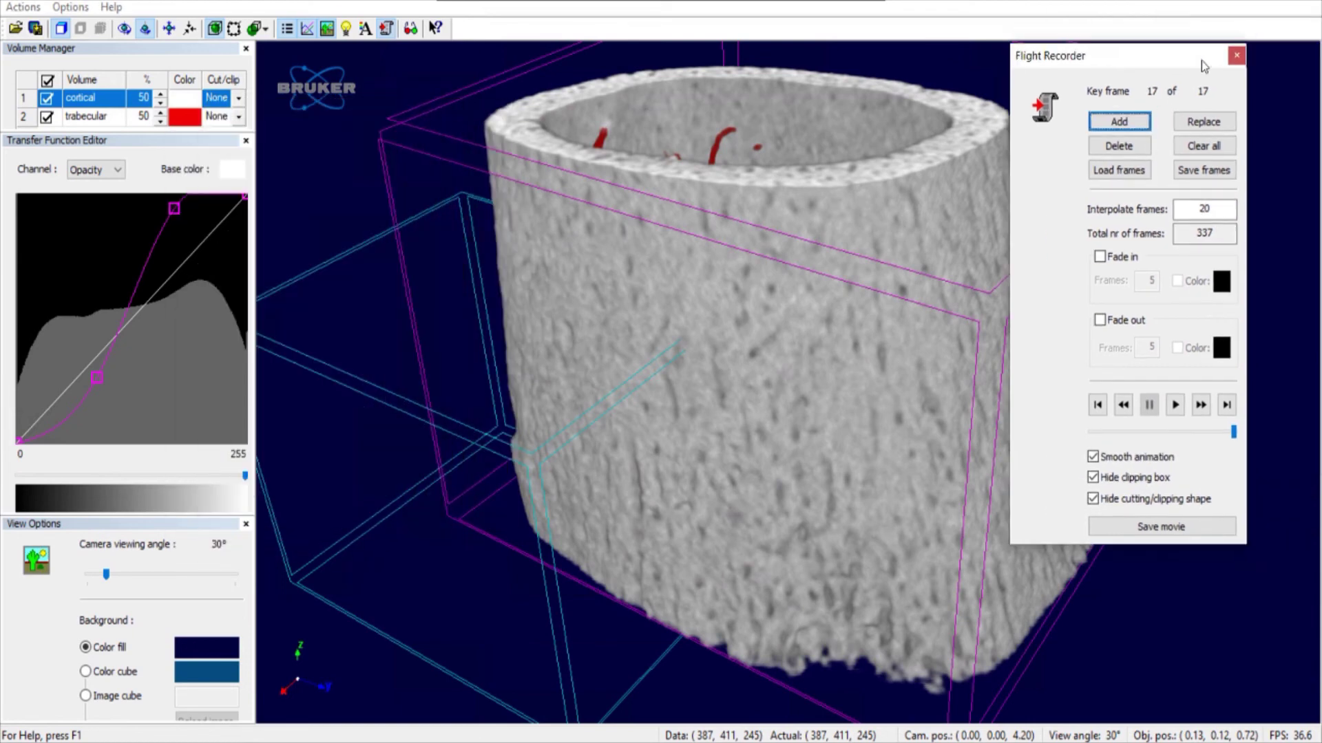
left_click(1206, 146)
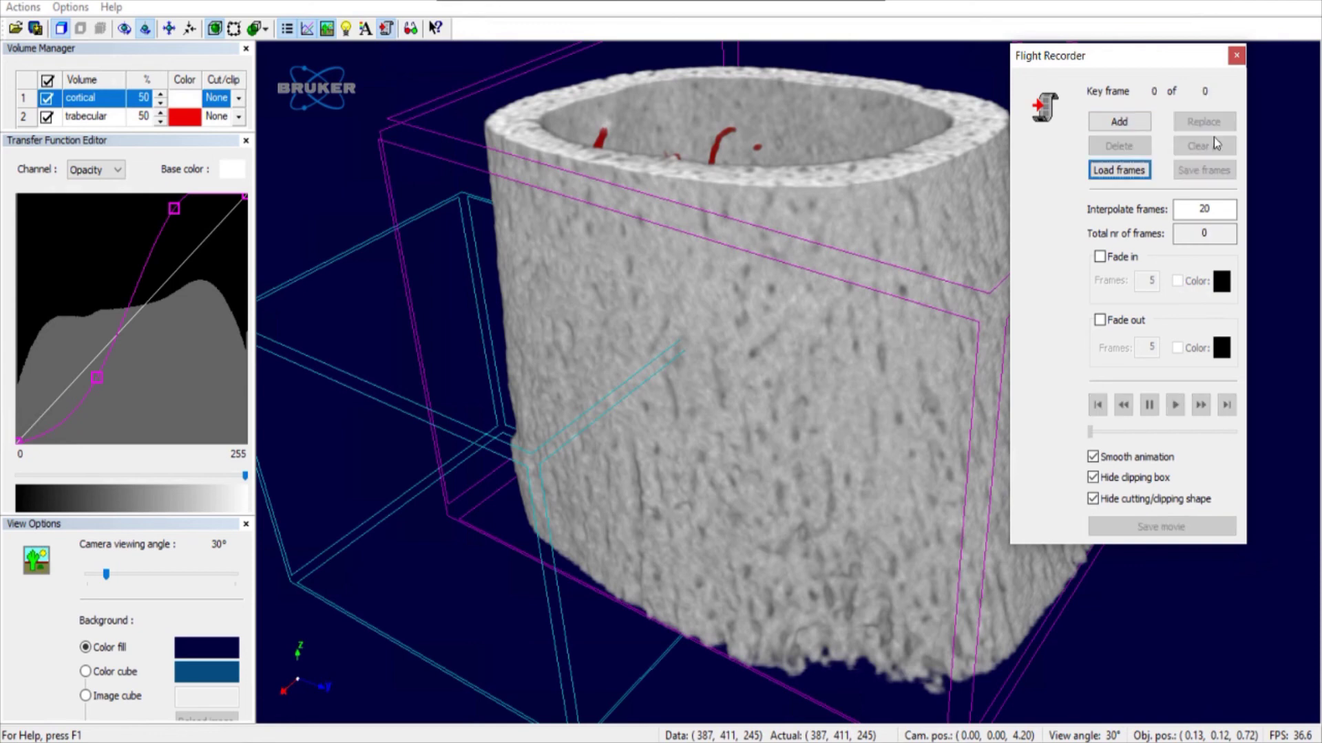
left_click(1236, 56)
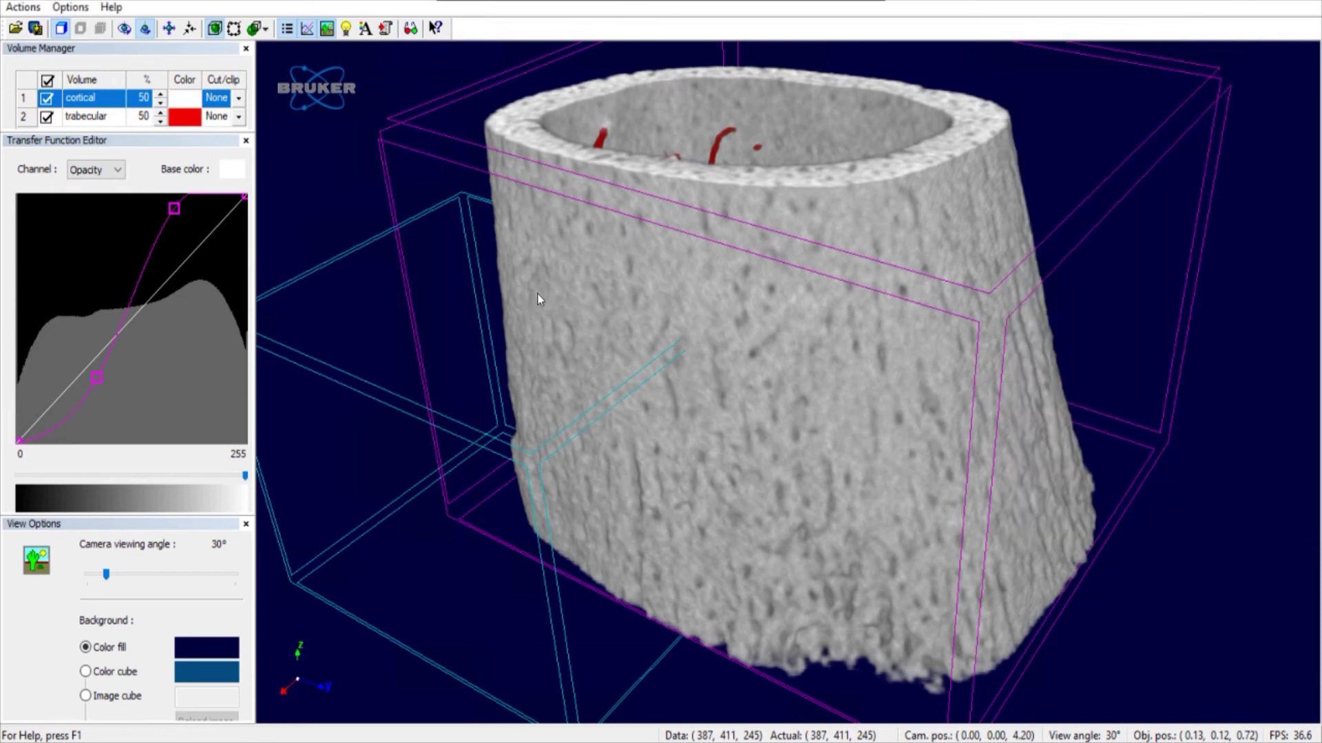
- Show the legend with the volume names in the 3D view through the annotation settings, keeping the dialog clear of the volume list
left_click(366, 29)
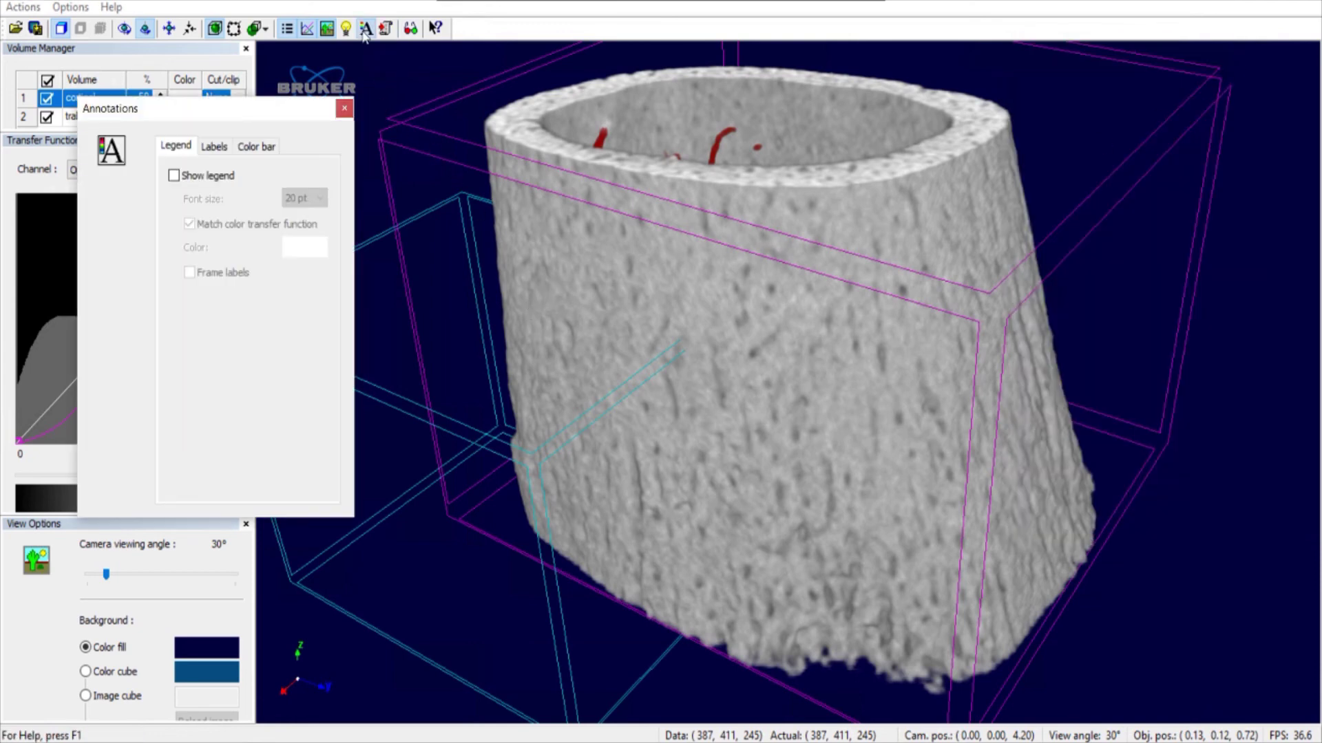
left_click(174, 176)
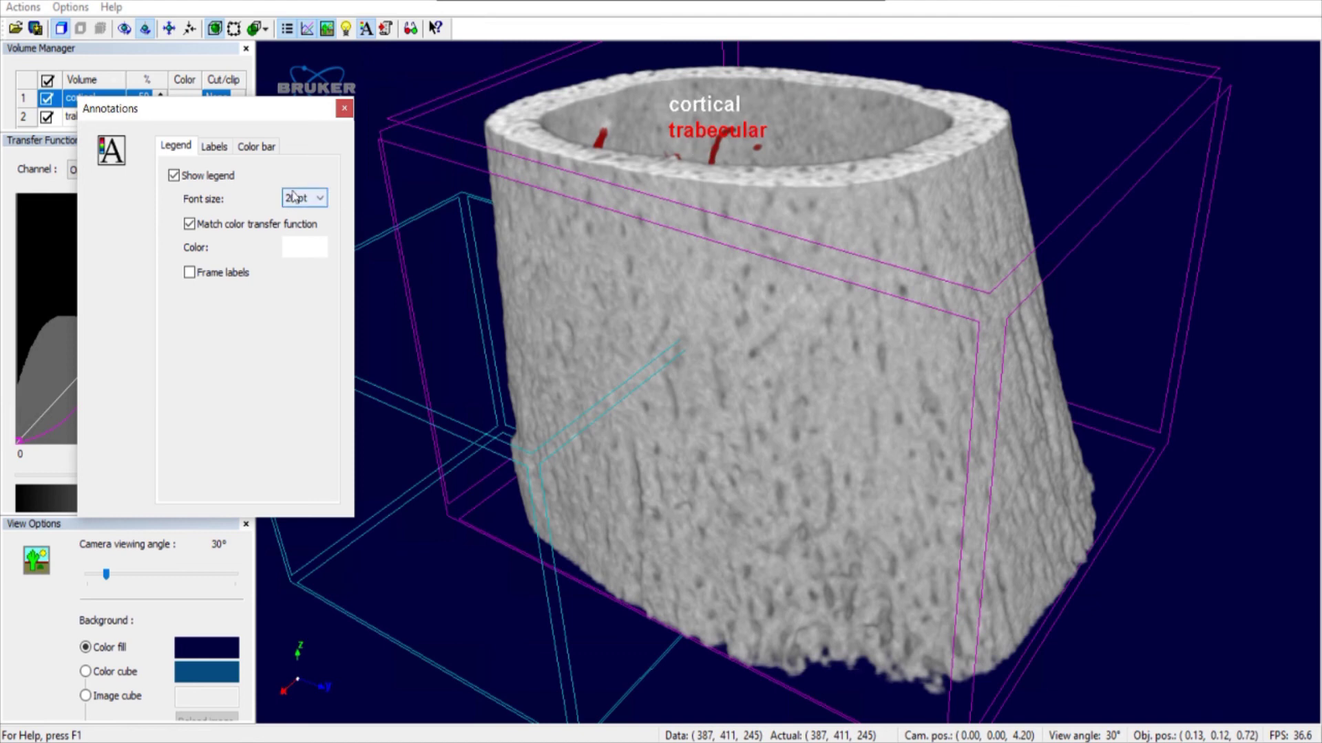
left_click_drag(290, 106, 324, 168)
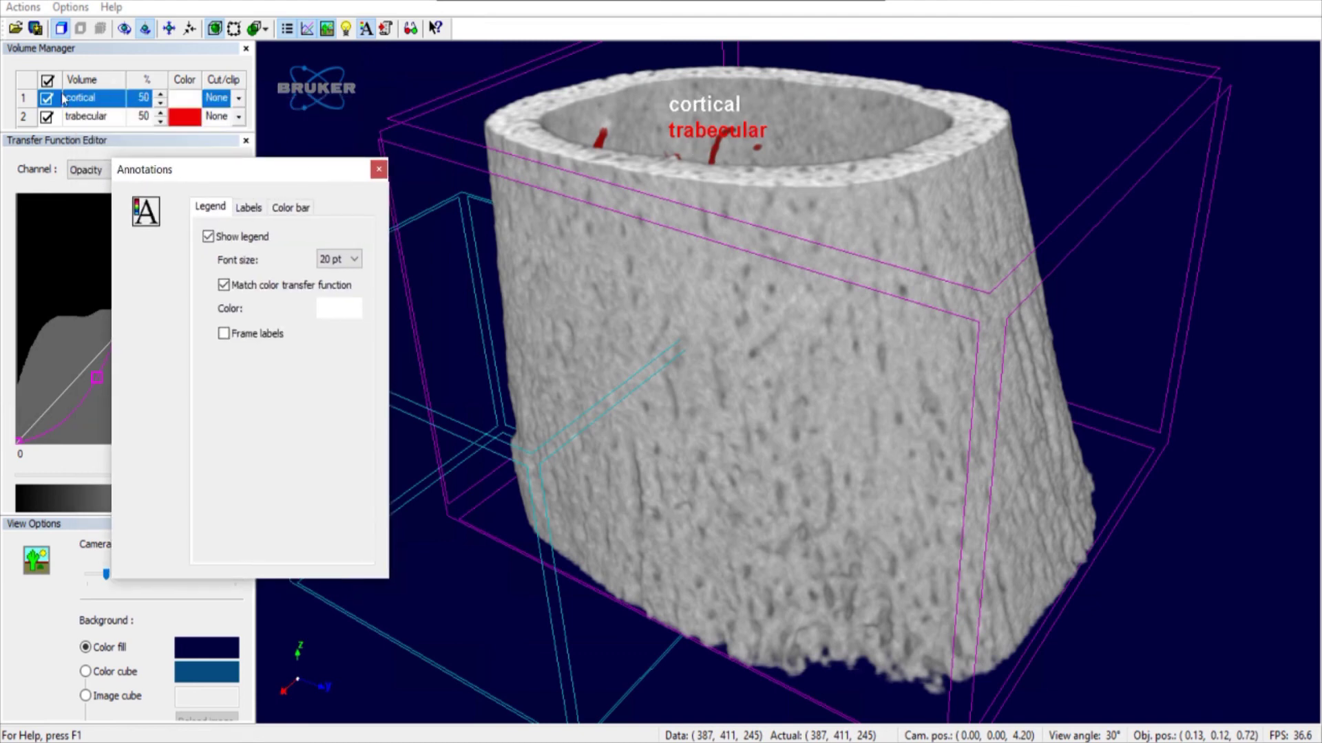
- Examine the label and color bar annotation options, and close the Annotations dialog
left_click(248, 210)
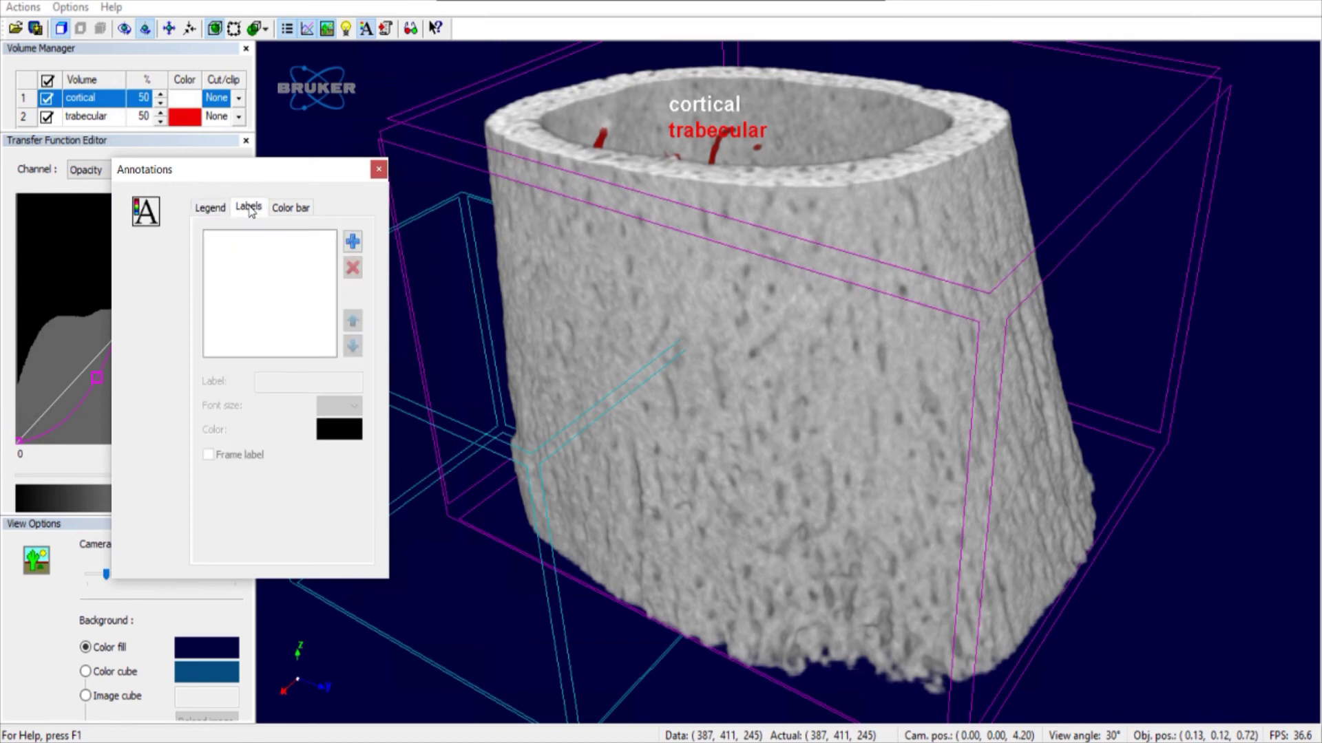
left_click(307, 215)
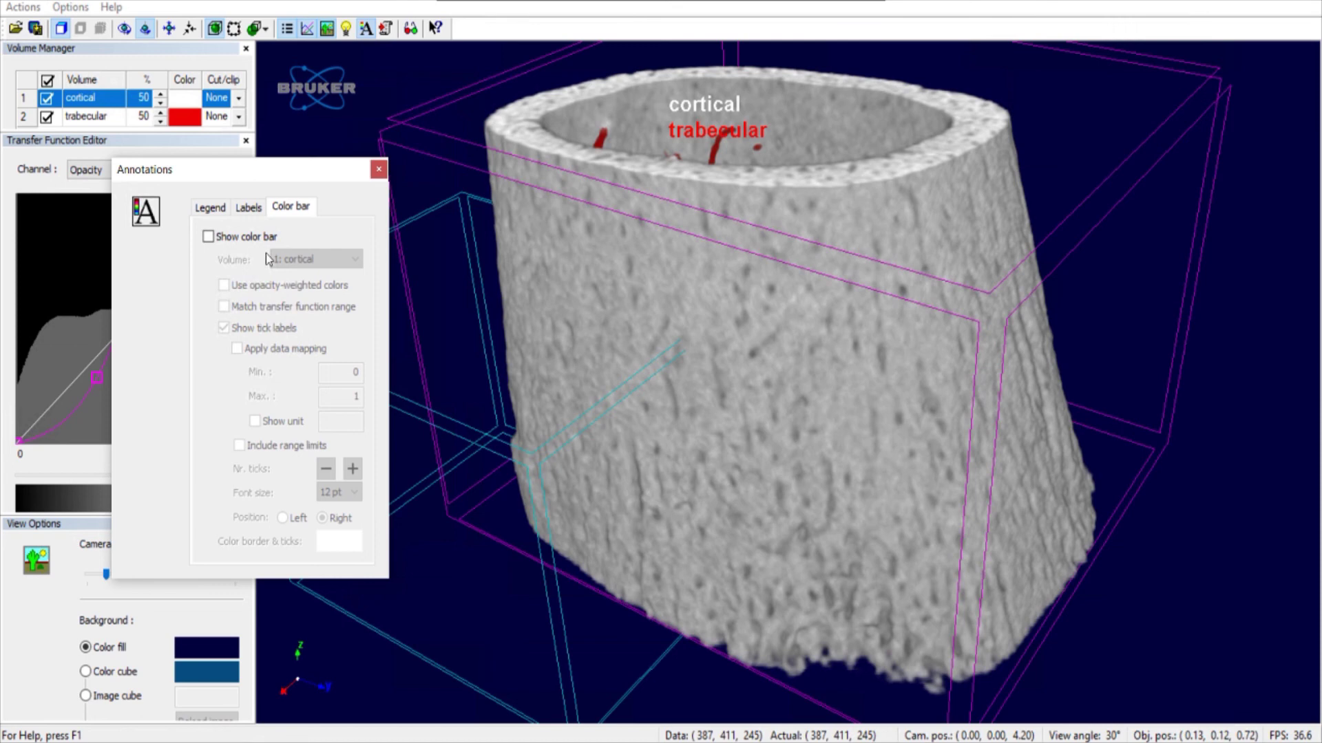
mouse_move(290, 175)
left_mouse_down()
mouse_move(263, 229)
mouse_move(268, 211)
mouse_move(307, 194)
left_mouse_up()
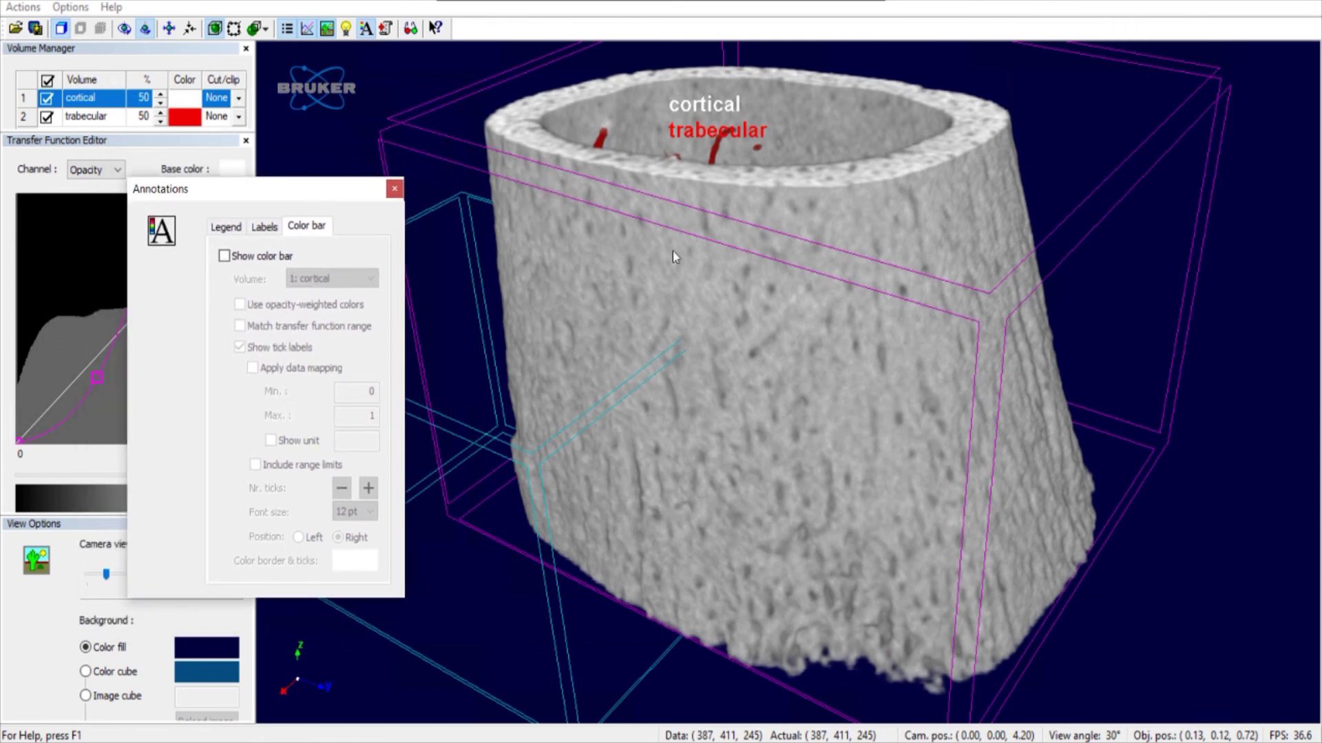
mouse_move(334, 191)
left_mouse_down()
mouse_move(337, 162)
mouse_move(348, 191)
left_mouse_up()
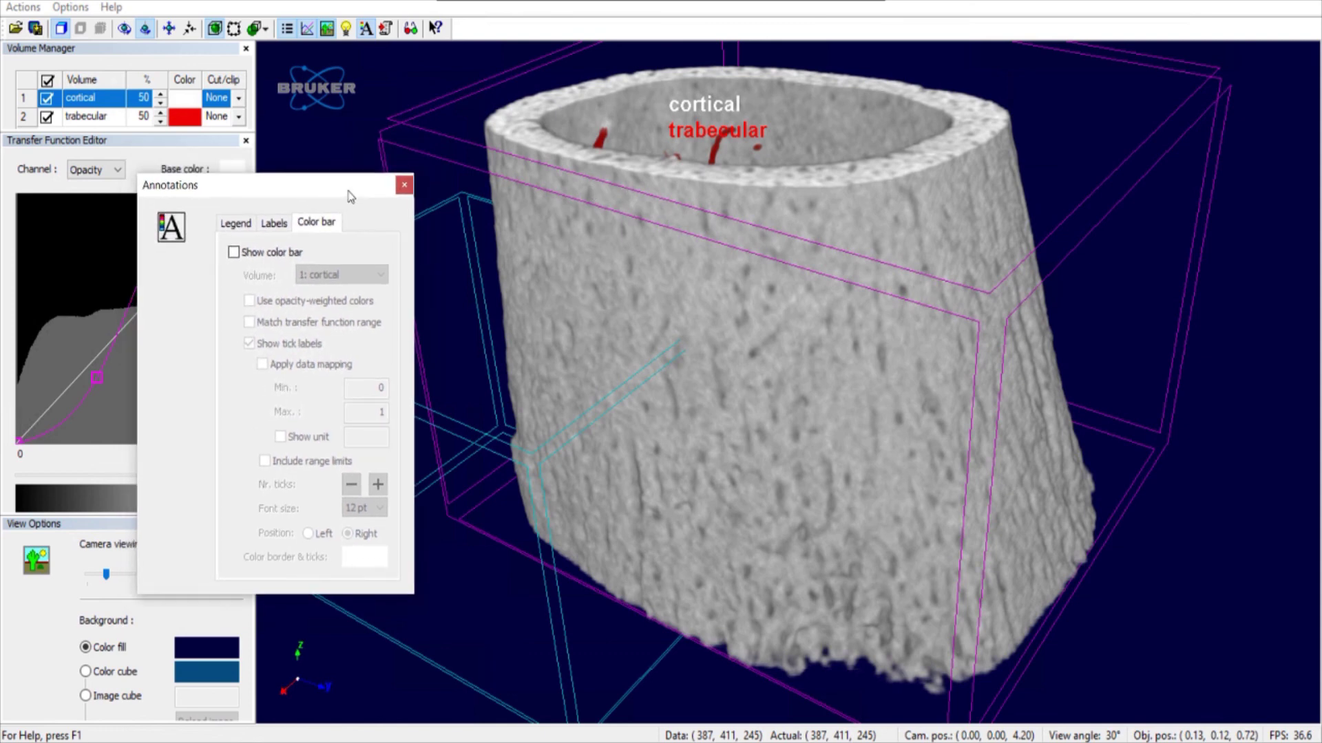
left_click(403, 185)
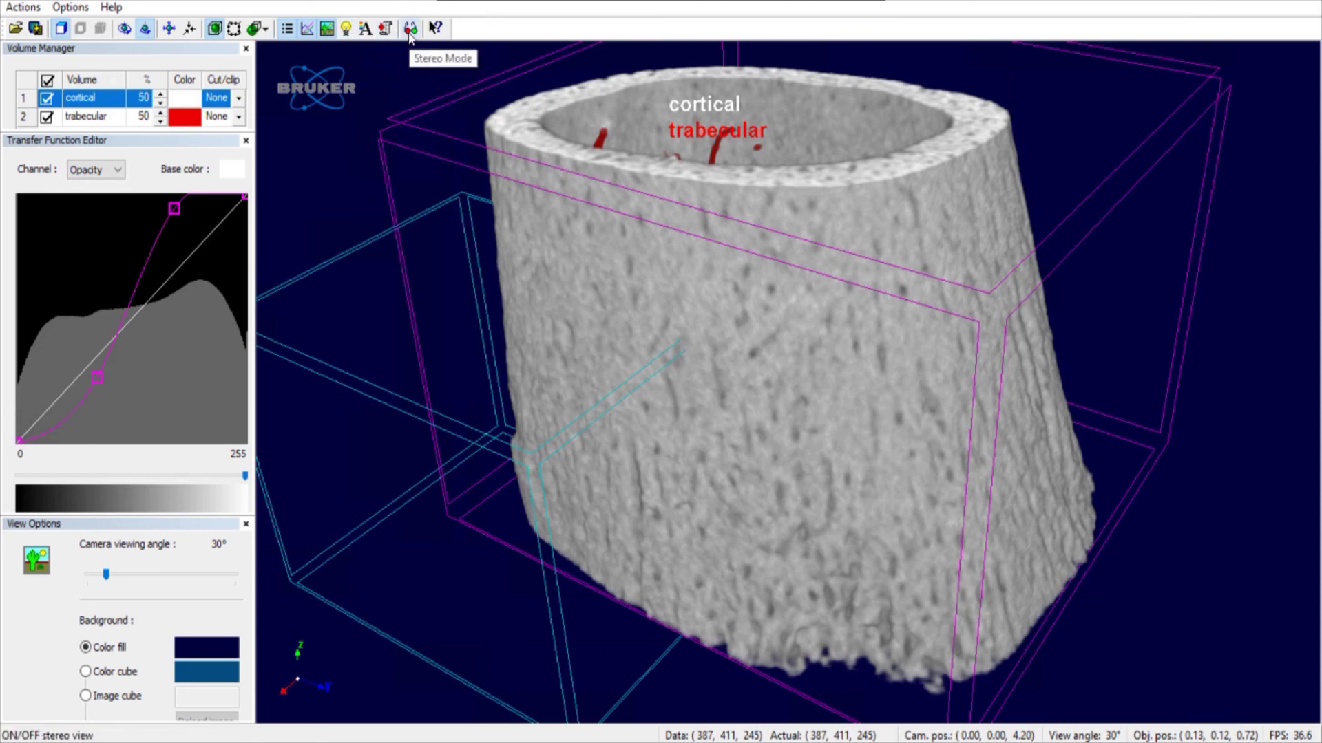
- Switch the bone model to stereo view and back to the normal view
left_click(410, 29)
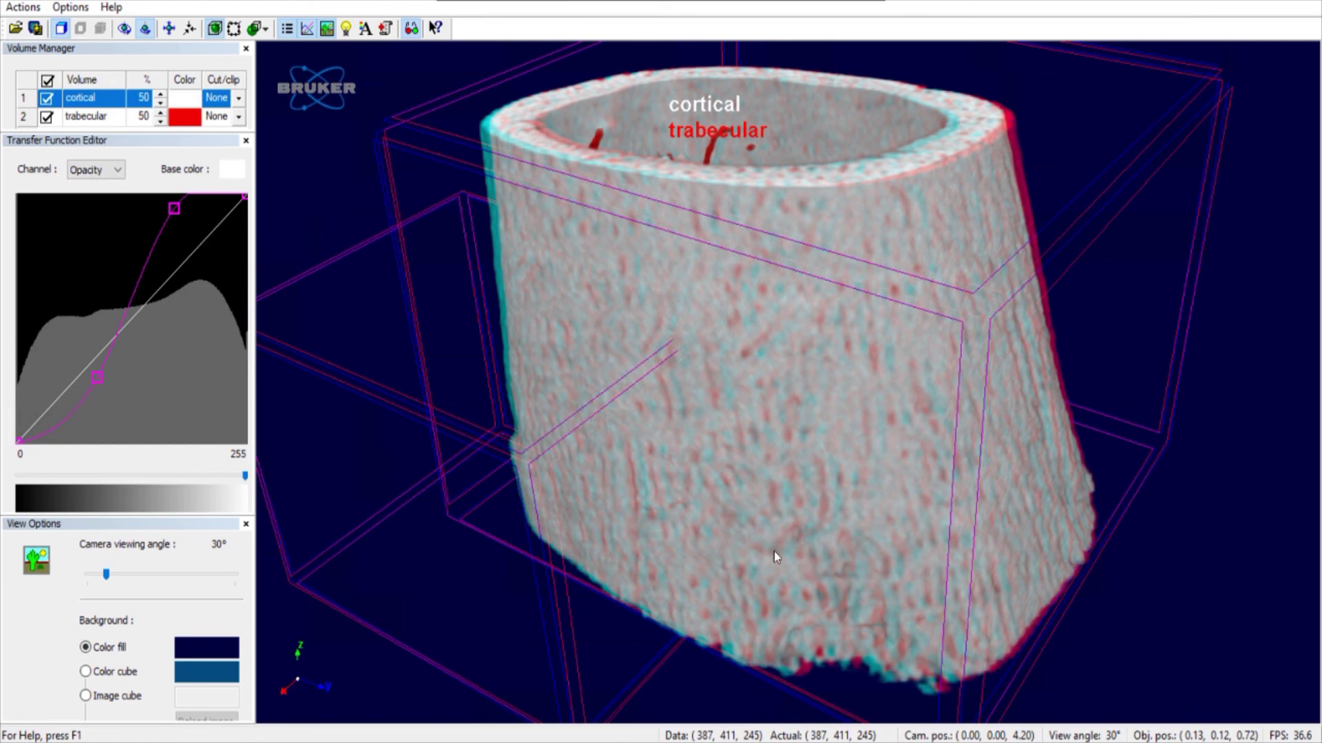
left_click(411, 29)
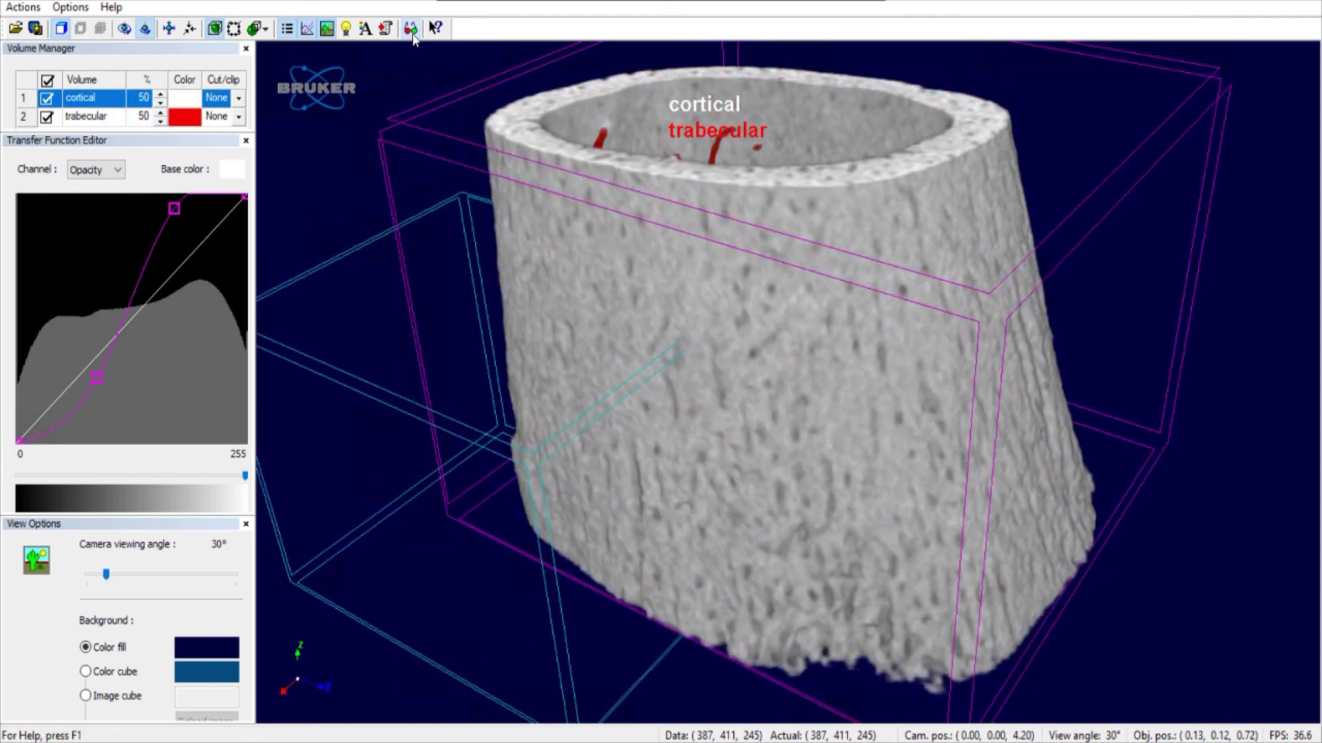